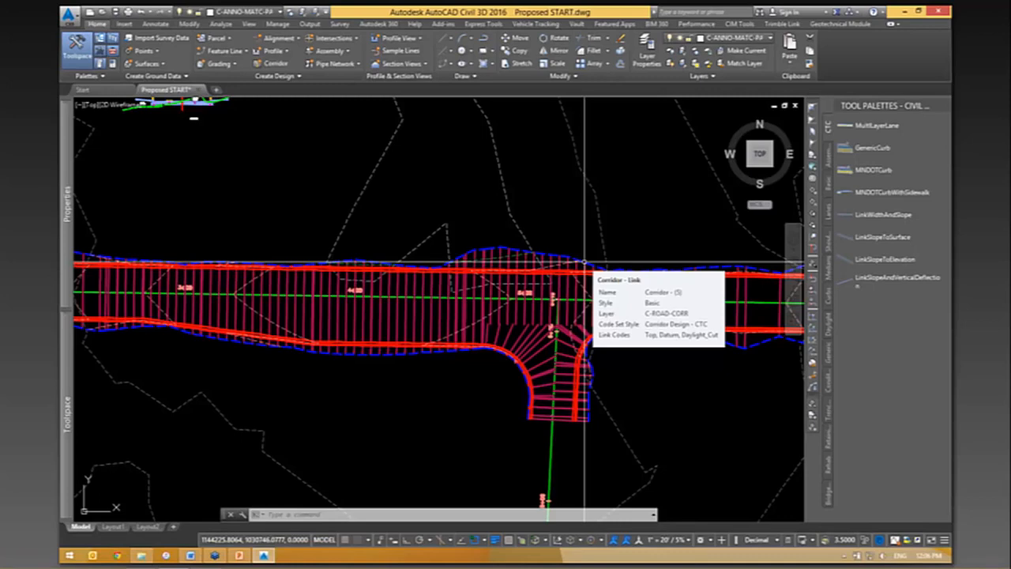
- Open the corridor surfaces settings for the main road corridor, picking it between stations 2+00 and 3+00
mouse_move(226, 219)
middle_mouse_down()
mouse_move(519, 217)
mouse_move(666, 255)
mouse_move(388, 214)
middle_mouse_up()
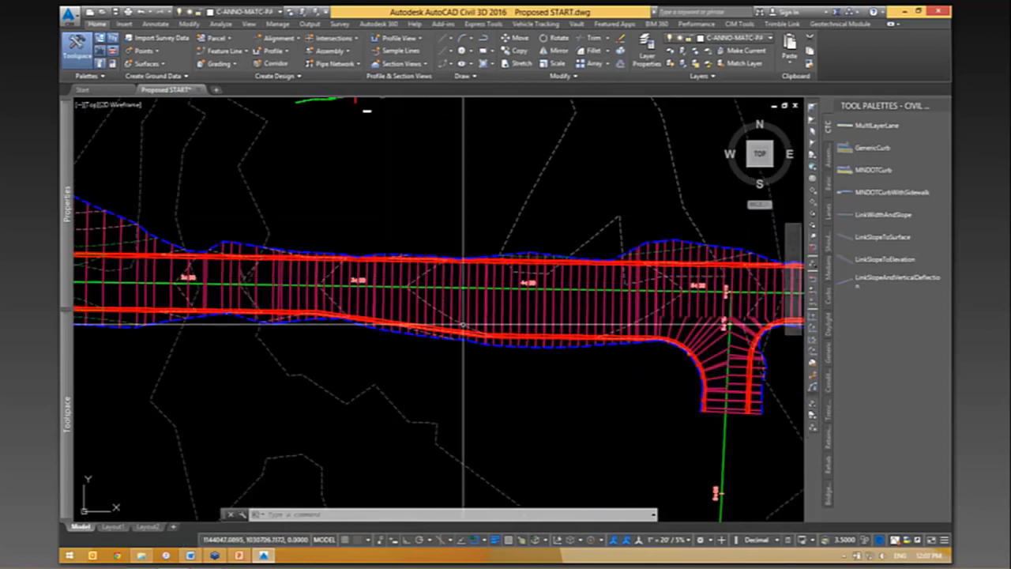
mouse_move(585, 379)
middle_mouse_down()
mouse_move(288, 377)
mouse_move(669, 379)
middle_mouse_up()
mouse_move(255, 332)
middle_mouse_down()
mouse_move(280, 366)
mouse_move(524, 377)
mouse_move(446, 372)
middle_mouse_up()
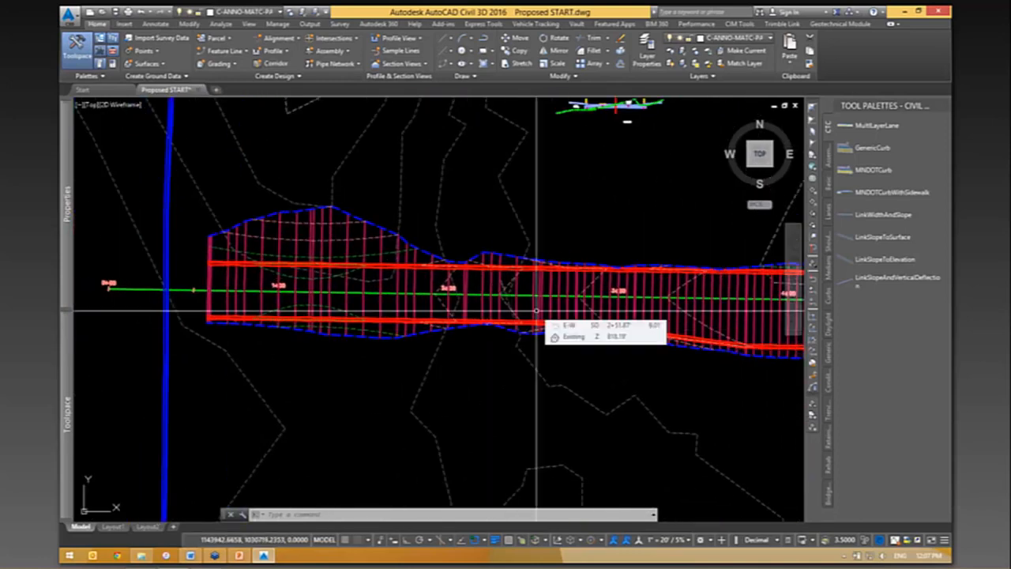
scroll(567, 259, "up", 2)
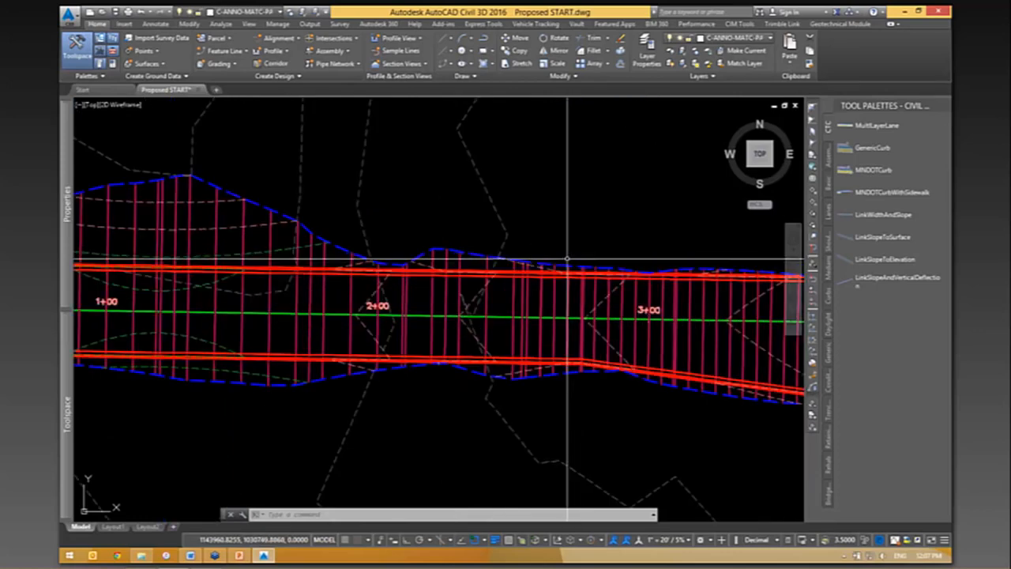
scroll(524, 314, "up", 2)
left_click(524, 316)
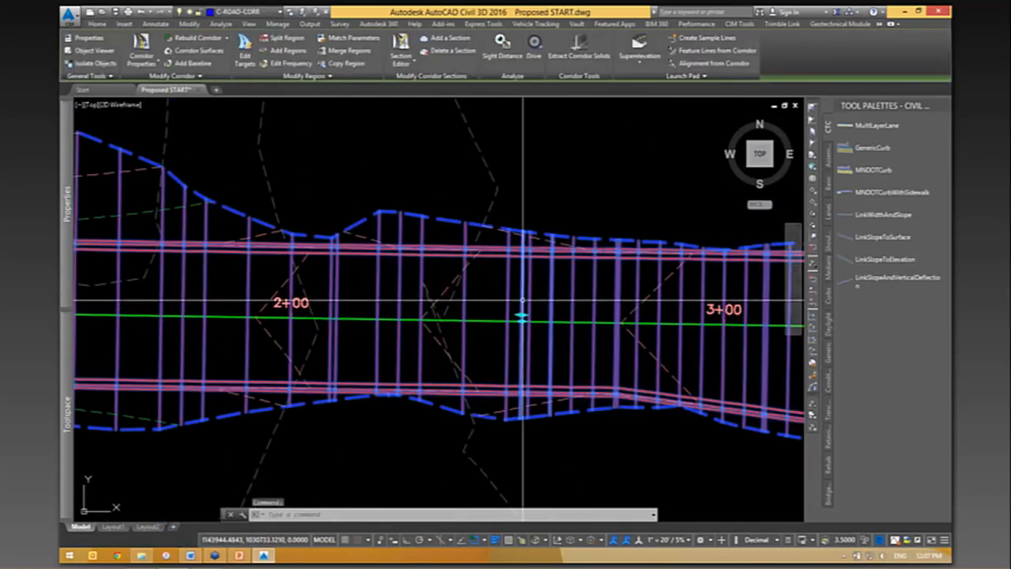
right_click(569, 149)
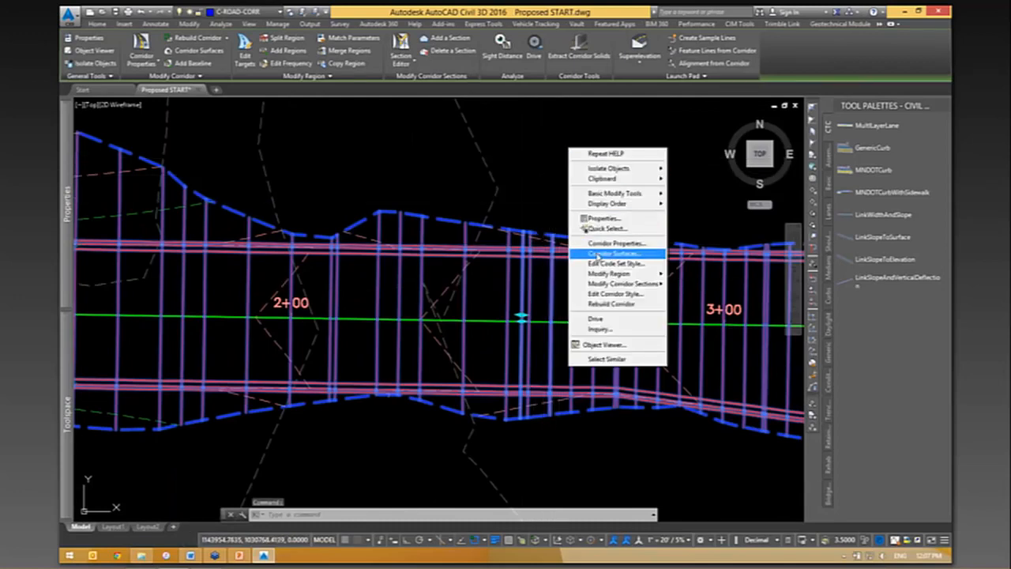
left_click(599, 255)
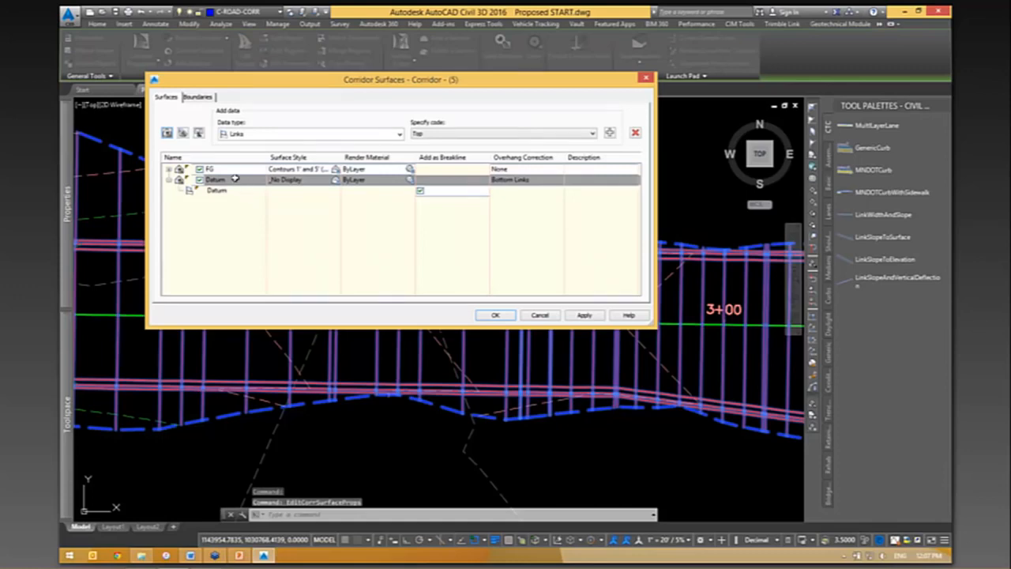
- Expand the FG surface's data and check which codes are available for the Feature Lines data type
left_click(170, 169)
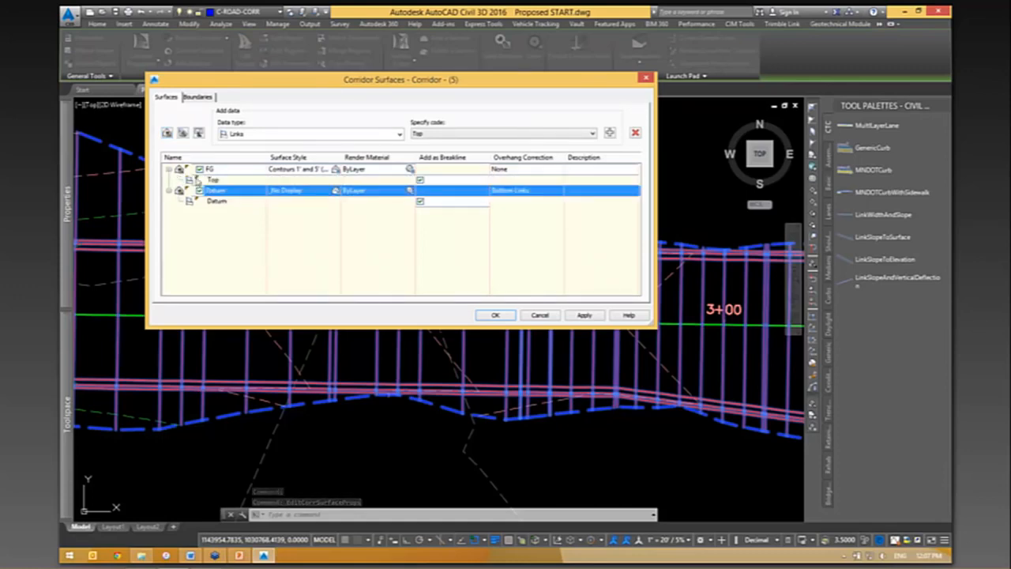
left_click(231, 181)
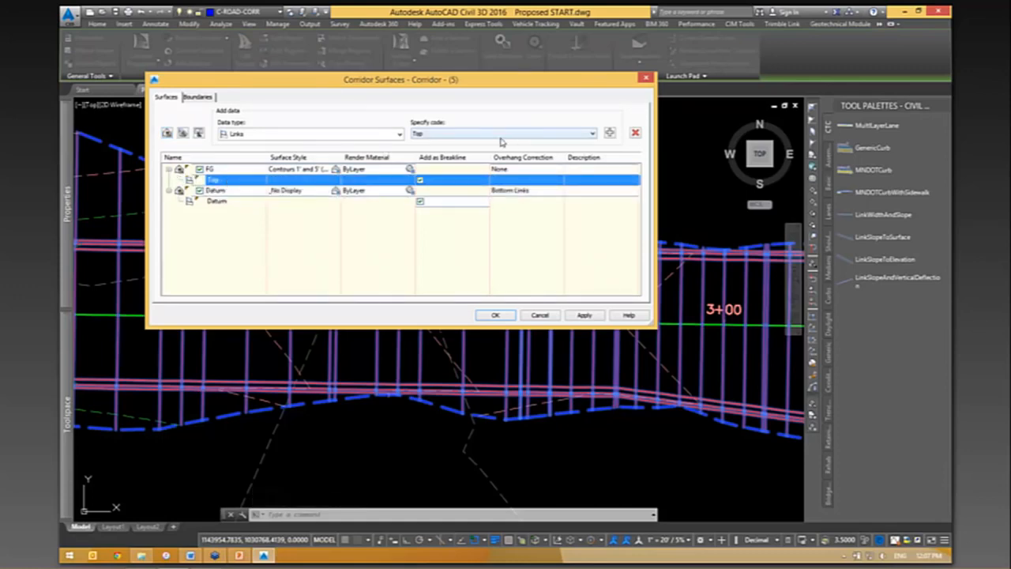
left_click(371, 134)
left_click(329, 148)
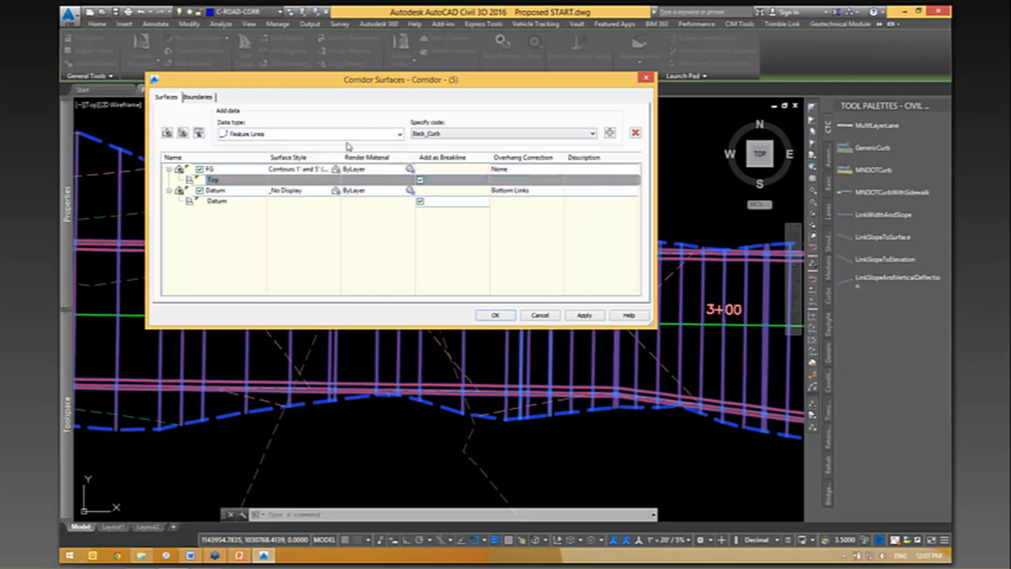
left_click(464, 134)
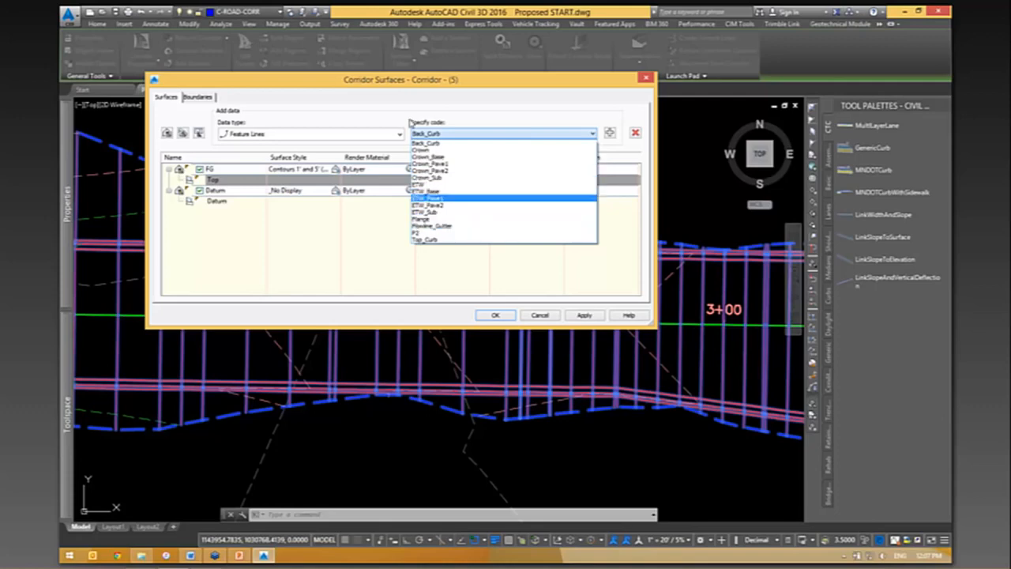
left_click(449, 96)
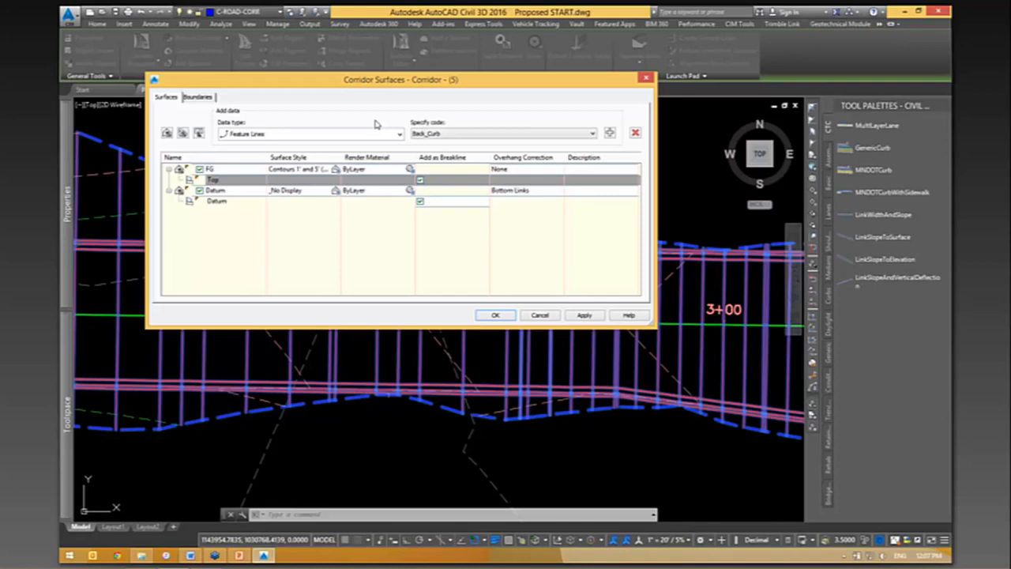
- Examine the Datum surface and its link data, moving the dialog away from the upper part of the drawing
left_click(221, 191)
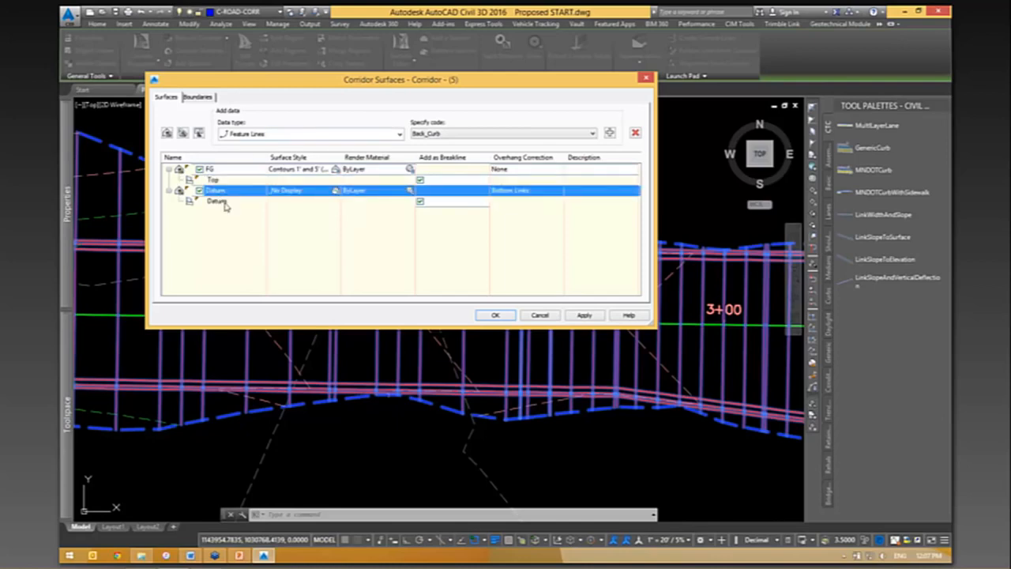
left_click(226, 202)
left_click_drag(397, 82, 396, 211)
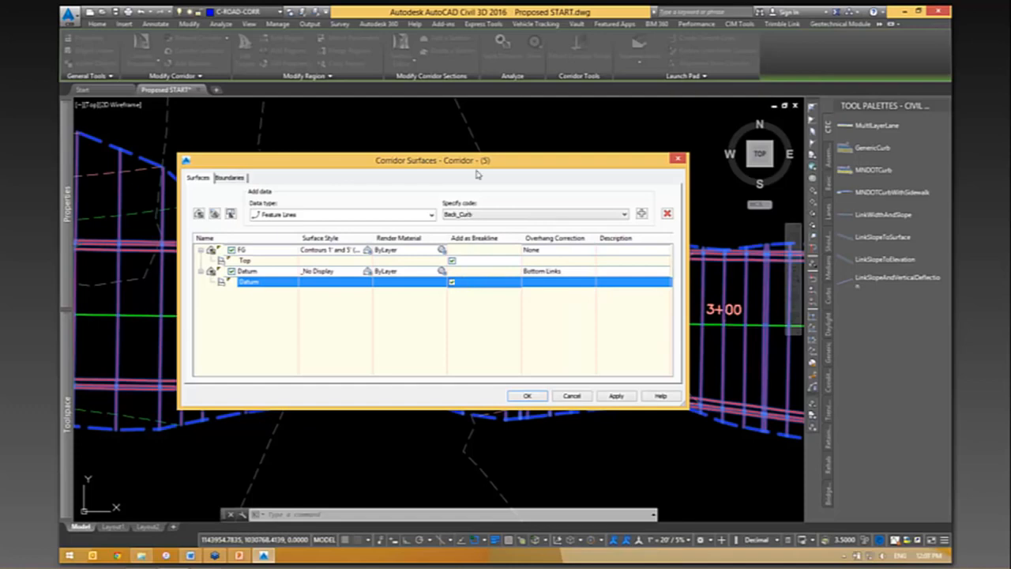
mouse_move(483, 160)
left_mouse_down()
mouse_move(424, 414)
mouse_move(432, 256)
mouse_move(418, 172)
left_mouse_up()
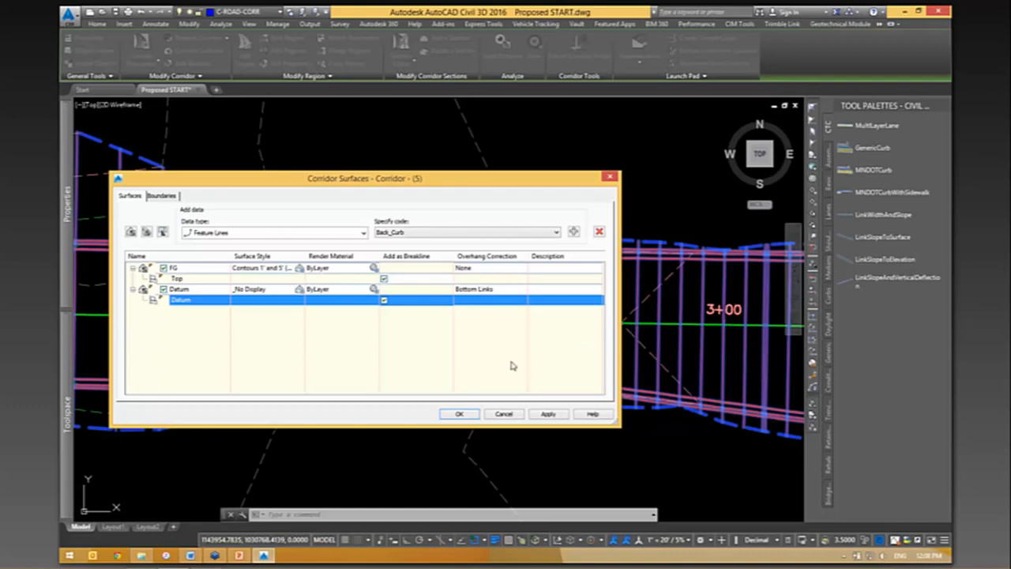
- Check the boundary definitions of the Datum and FG surfaces, and return to the surface list
left_click(163, 196)
left_click(187, 259)
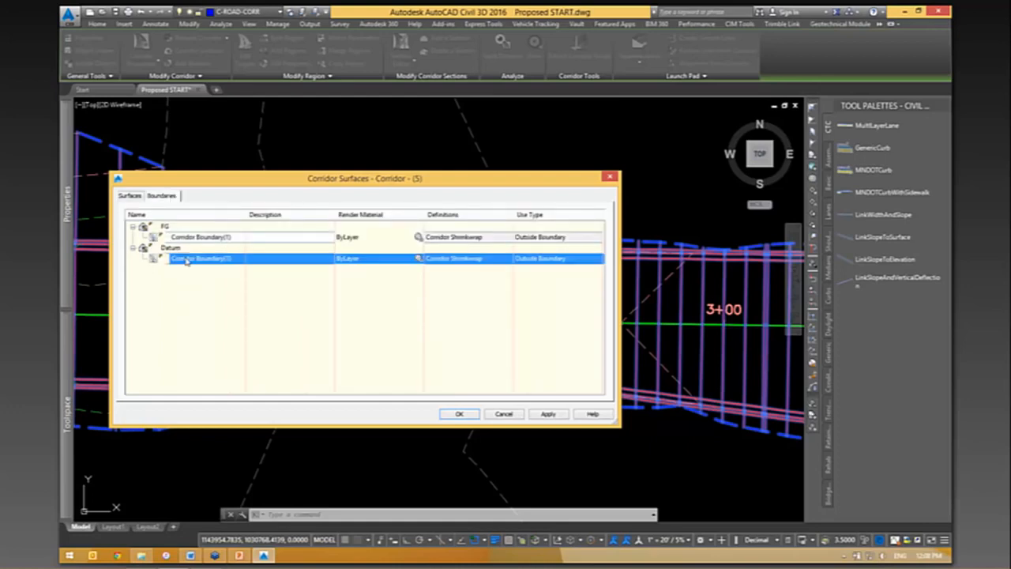
left_click(191, 239)
left_click(131, 197)
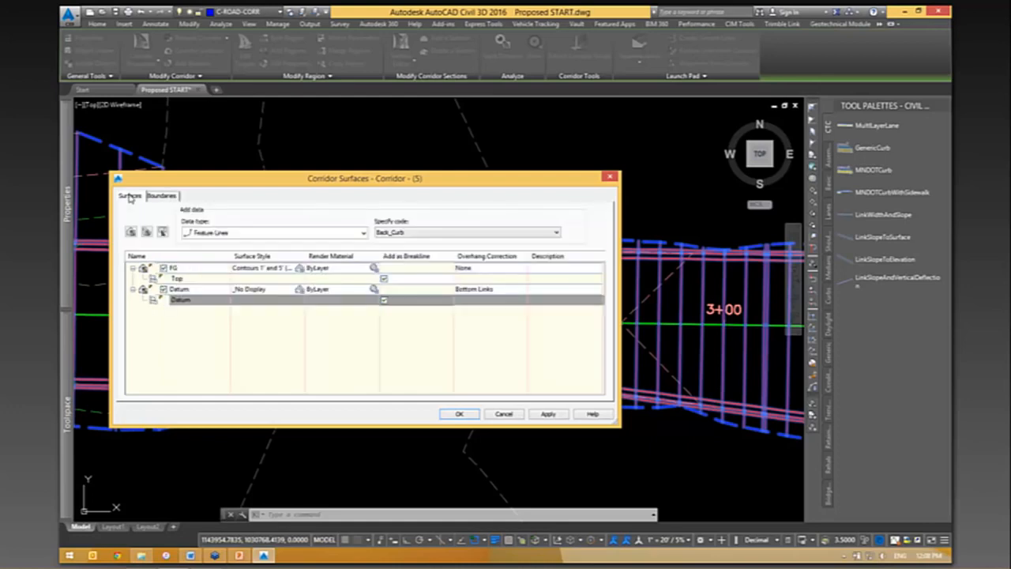
- Set the Datum surface's style to Contours and Triangles and apply the corridor surface changes
left_click(249, 289)
left_click(393, 158)
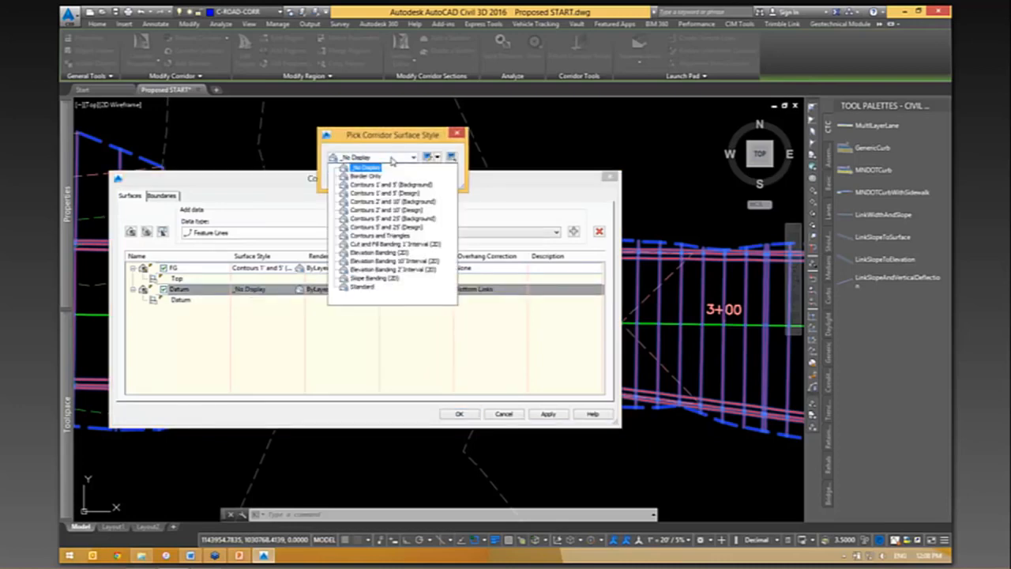
left_click(380, 235)
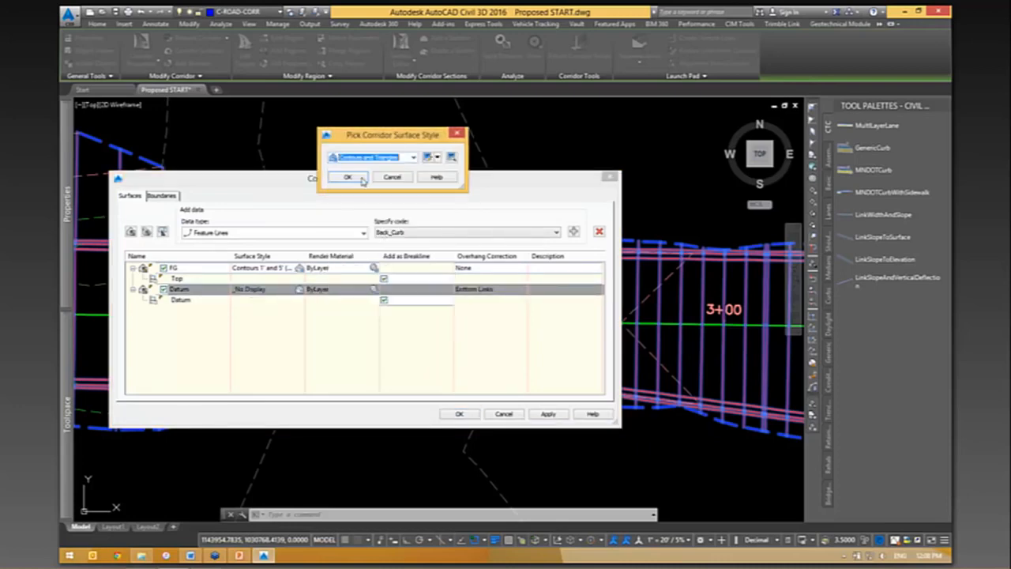
left_click(360, 175)
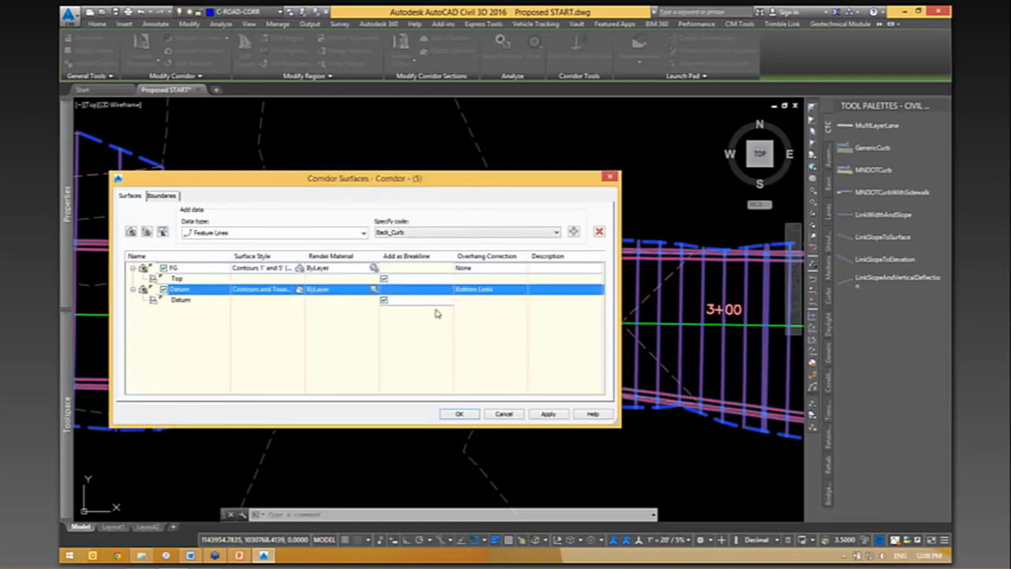
left_click(479, 415)
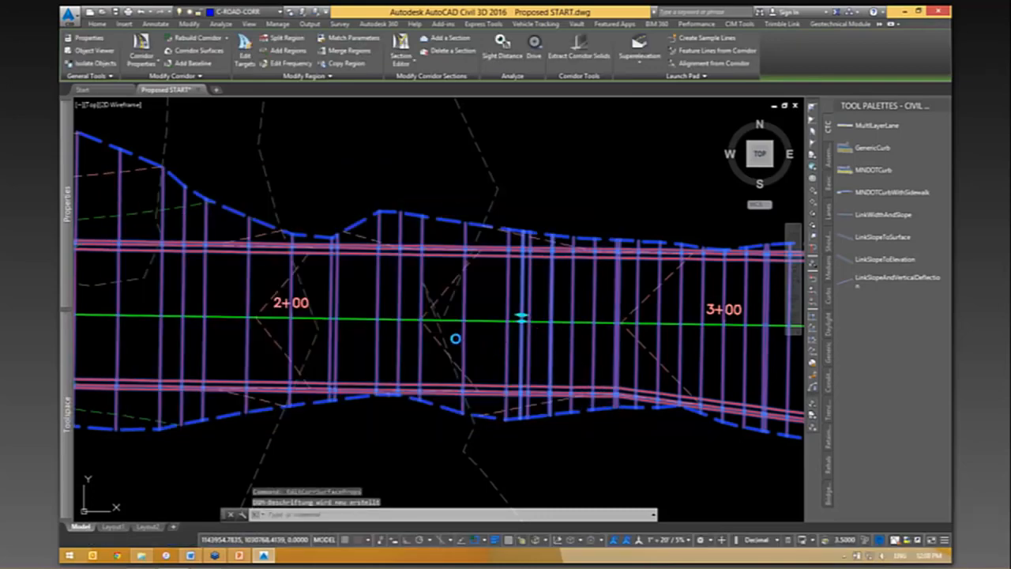
- Examine the Primary Road Full Section assembly from its fill side to its cut side
scroll(455, 336, "down", 5)
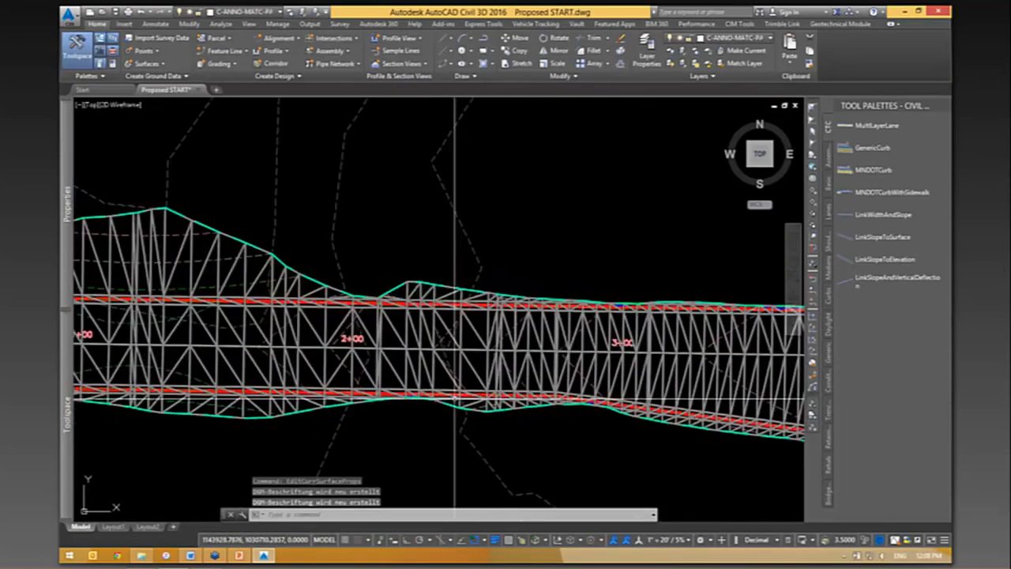
scroll(521, 309, "up", 8)
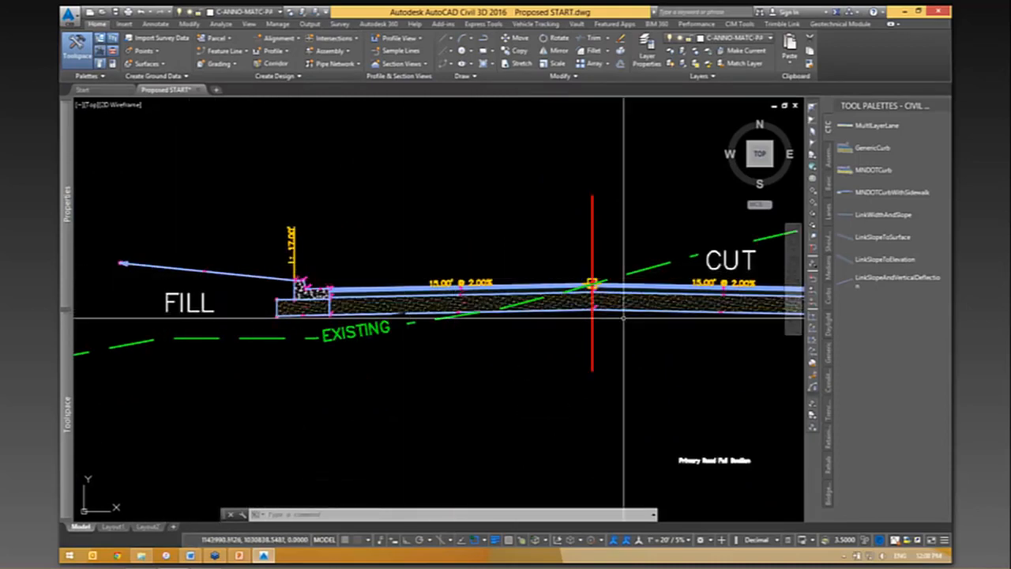
middle_click_drag(739, 334, 323, 332)
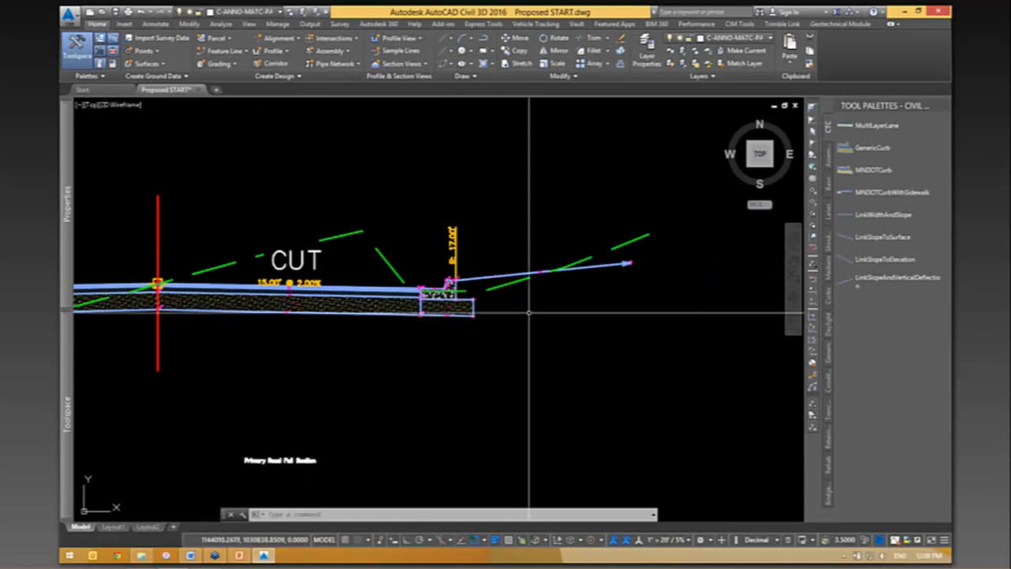
scroll(613, 320, "down", 6)
- Show the triangulated Datum surface in the Object Viewer and tilt it into a 3D view
mouse_move(485, 450)
middle_mouse_down()
mouse_move(519, 255)
mouse_move(524, 99)
middle_mouse_up()
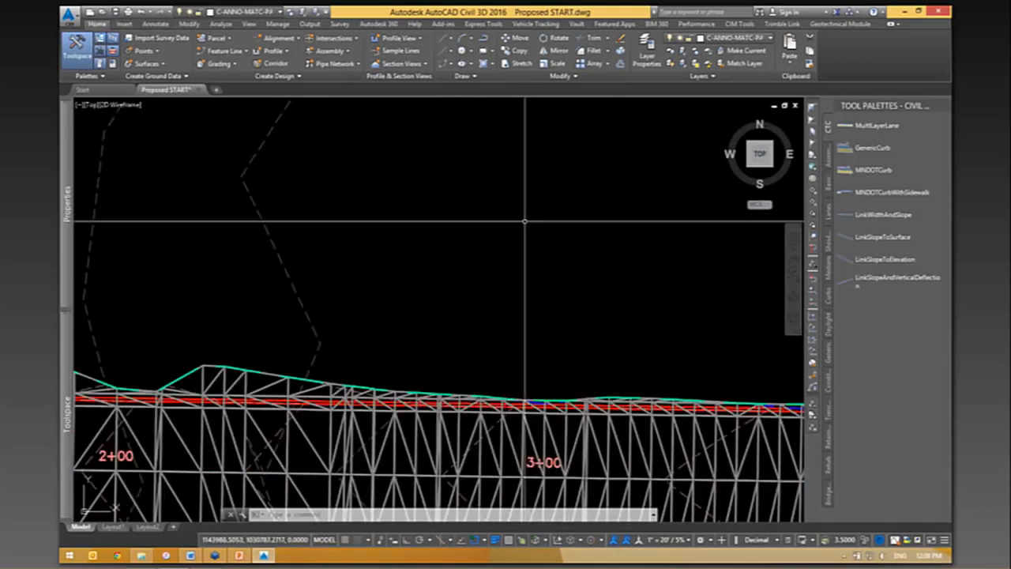
scroll(524, 99, "down", 2)
scroll(427, 387, "up", 2)
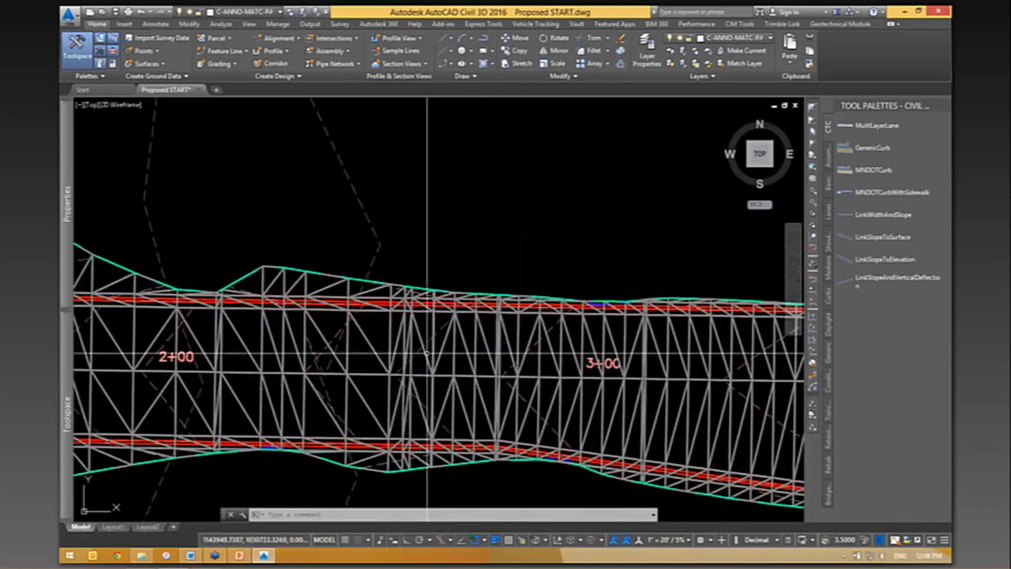
left_click(419, 330)
left_click(503, 328)
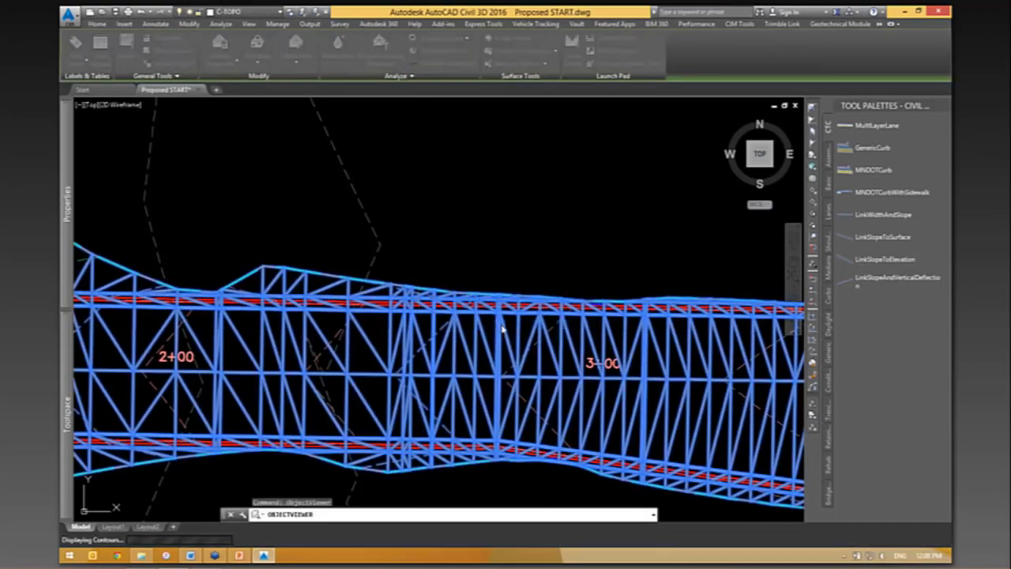
left_click_drag(521, 345, 573, 282)
scroll(499, 313, "up", 6)
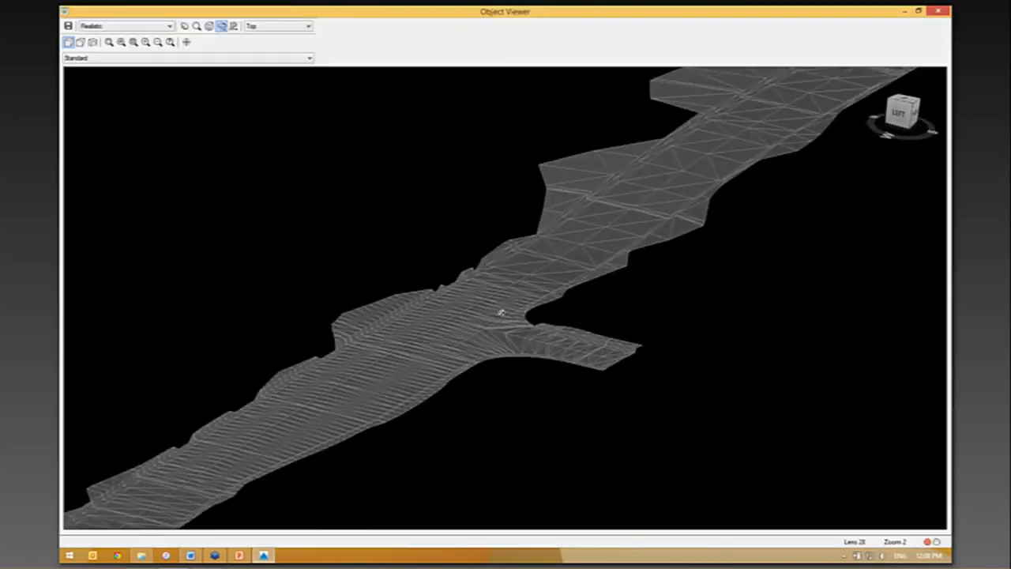
- Examine the Datum surface's stepped edge and side-road intersection up close, and close the Object Viewer
scroll(496, 323, "up", 5)
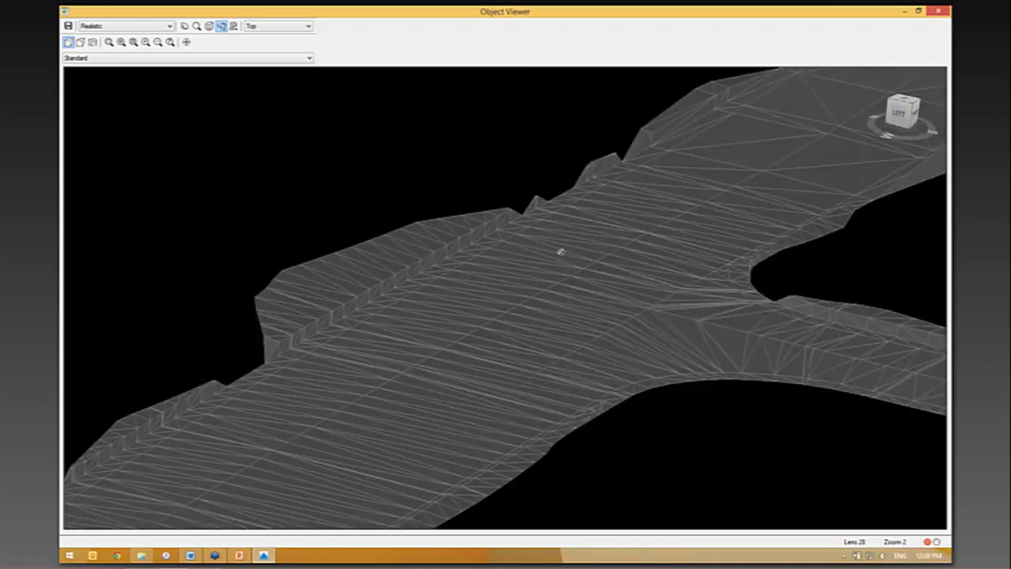
left_click_drag(442, 329, 439, 330)
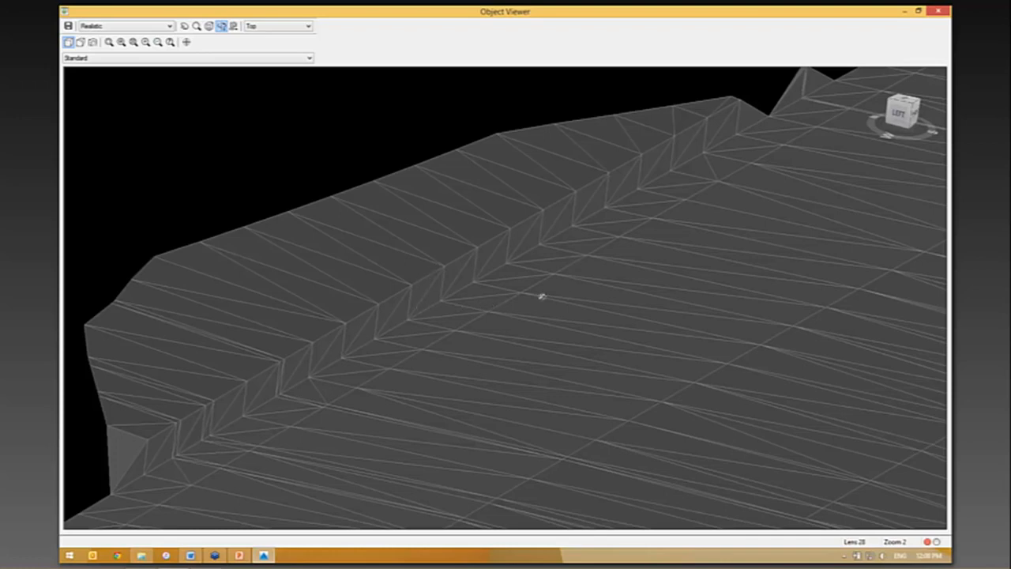
left_click_drag(595, 305, 473, 384)
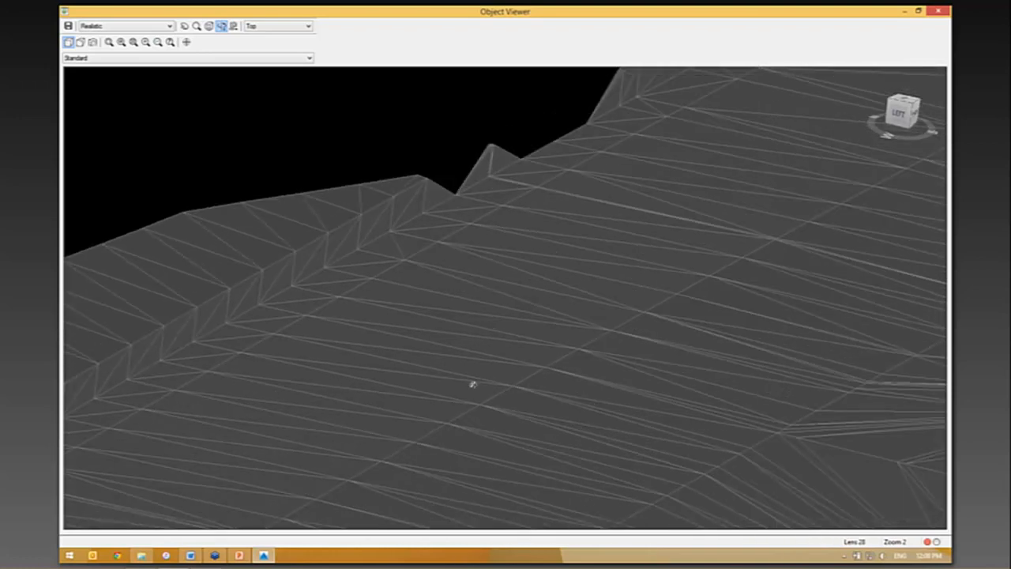
left_click_drag(686, 435, 539, 296)
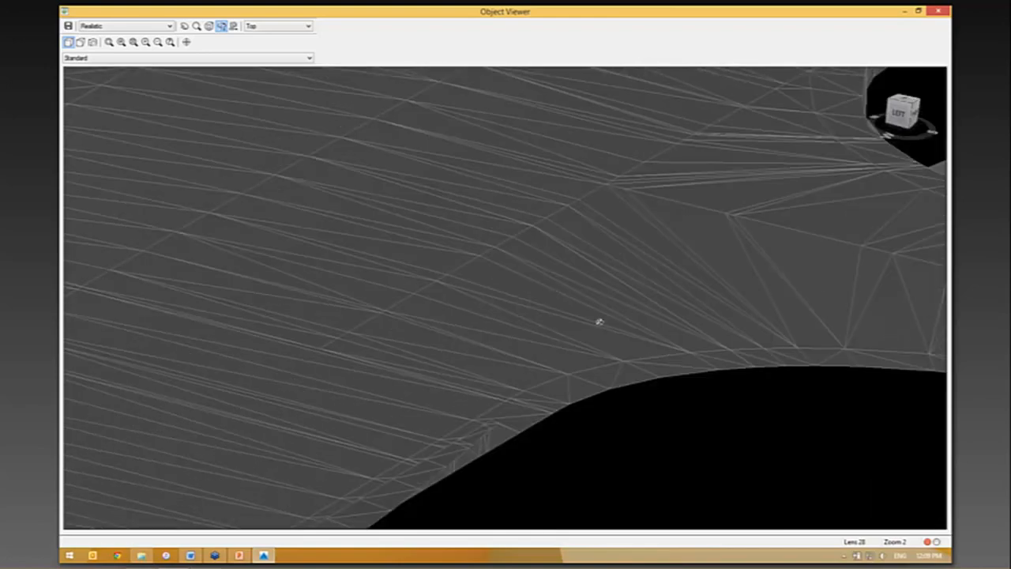
scroll(557, 384, "down", 4)
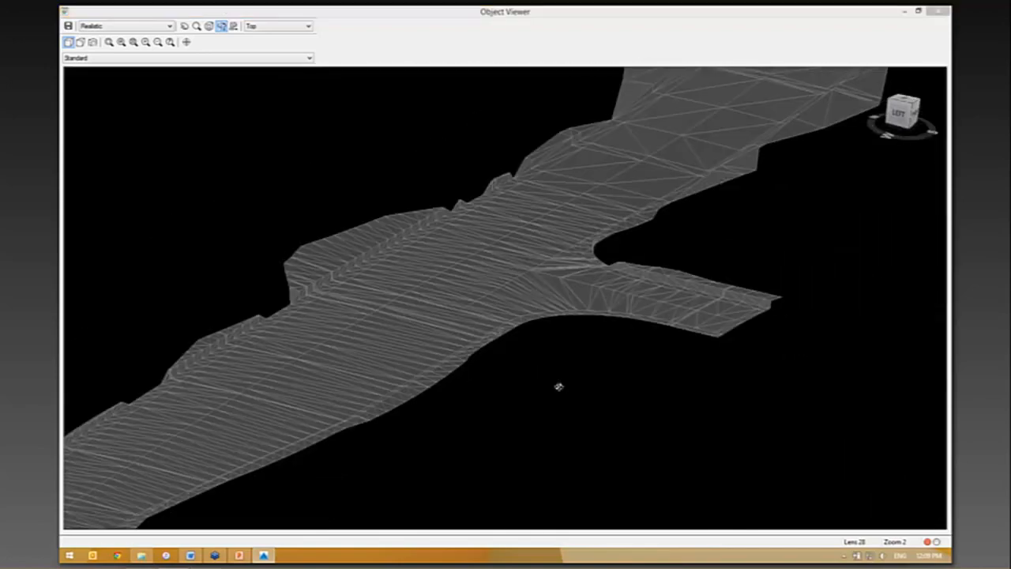
key("Escape")
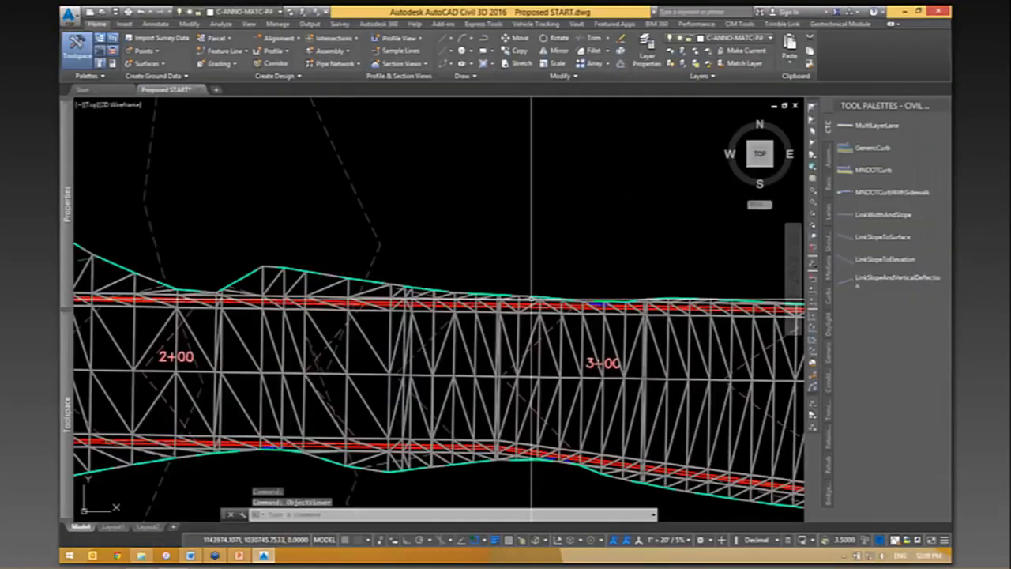
- Go back to the Primary Road Full Section assembly and examine the bottom of its fill side
middle_click_drag(532, 102, 531, 256)
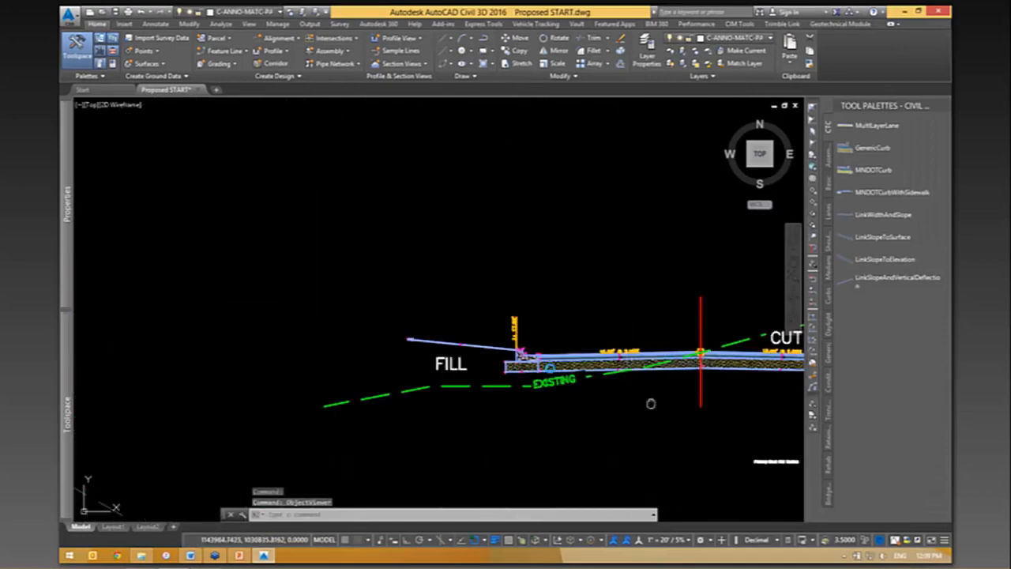
middle_click_drag(651, 404, 442, 343)
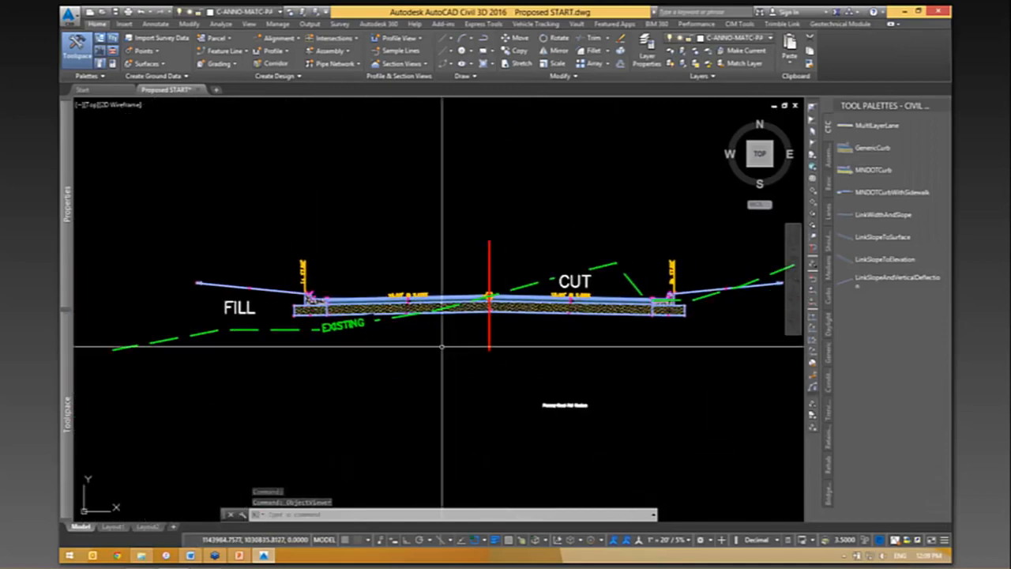
scroll(316, 335, "up", 2)
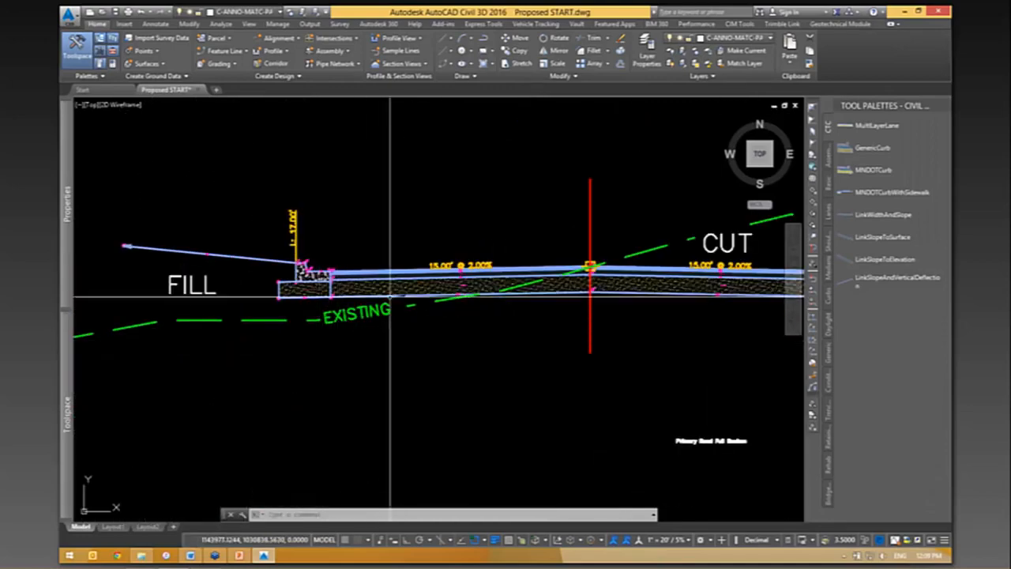
- Compare the existing ground line with the bottom of the Primary Road Full Section assembly from the fill side to the cut side
middle_click_drag(749, 344, 485, 323)
middle_click_drag(257, 286, 561, 355)
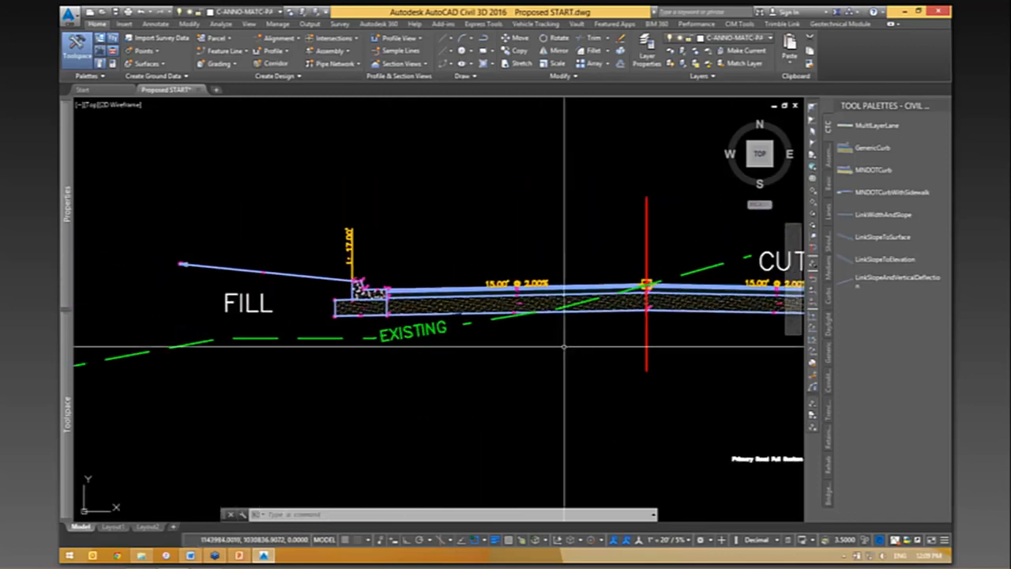
scroll(343, 355, "up", 2)
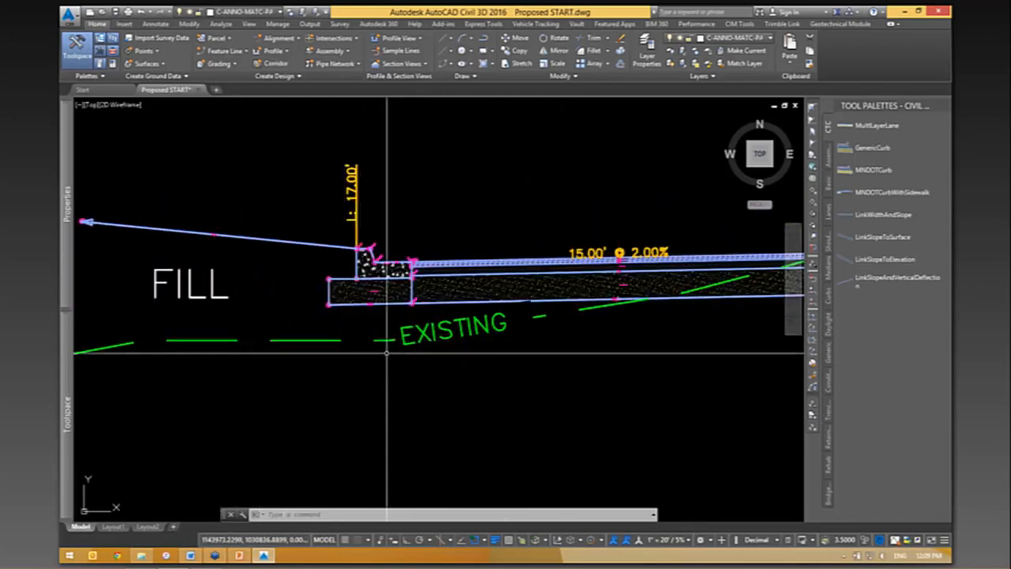
scroll(392, 348, "down", 2)
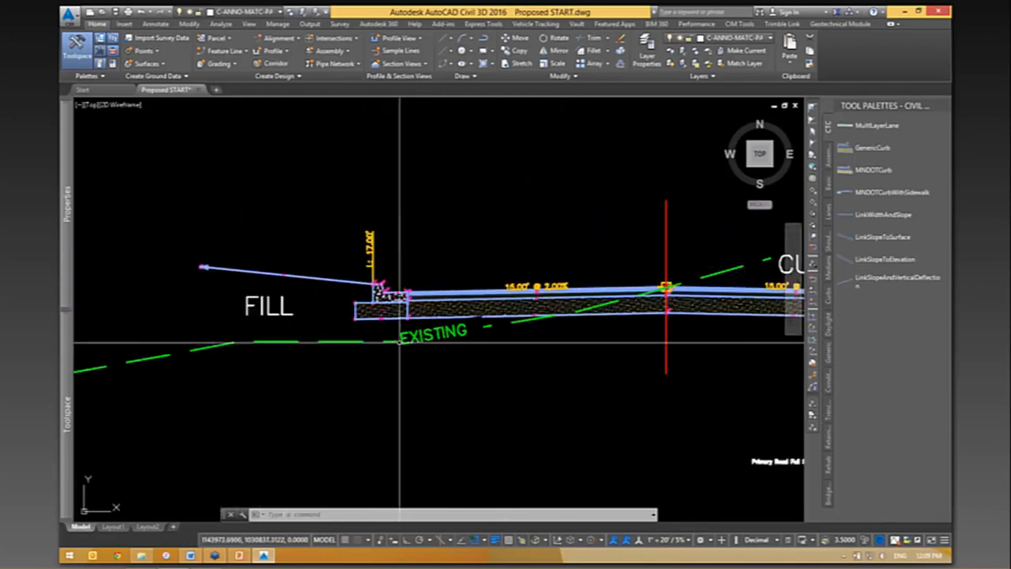
left_click(344, 341)
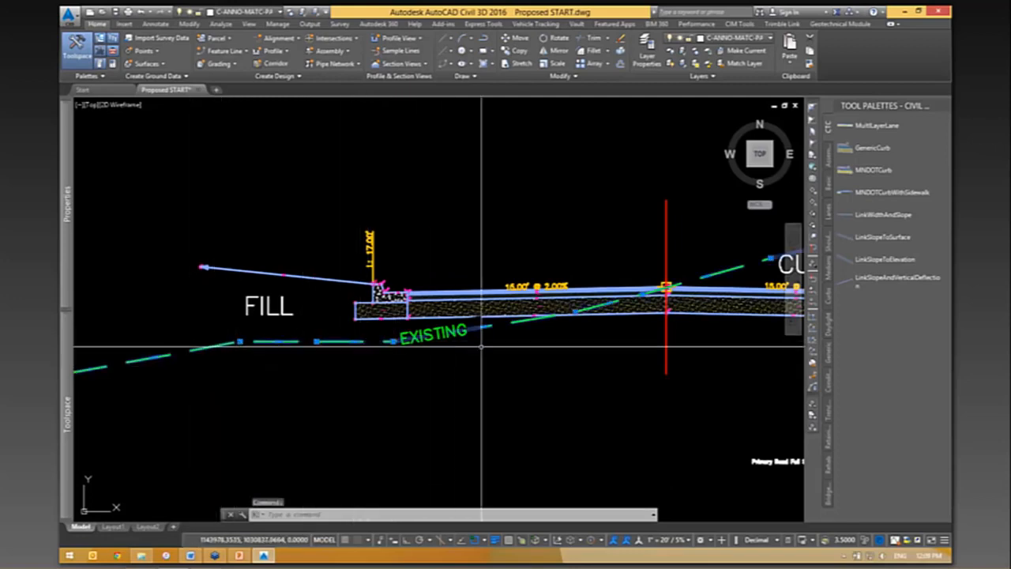
scroll(381, 326, "up", 2)
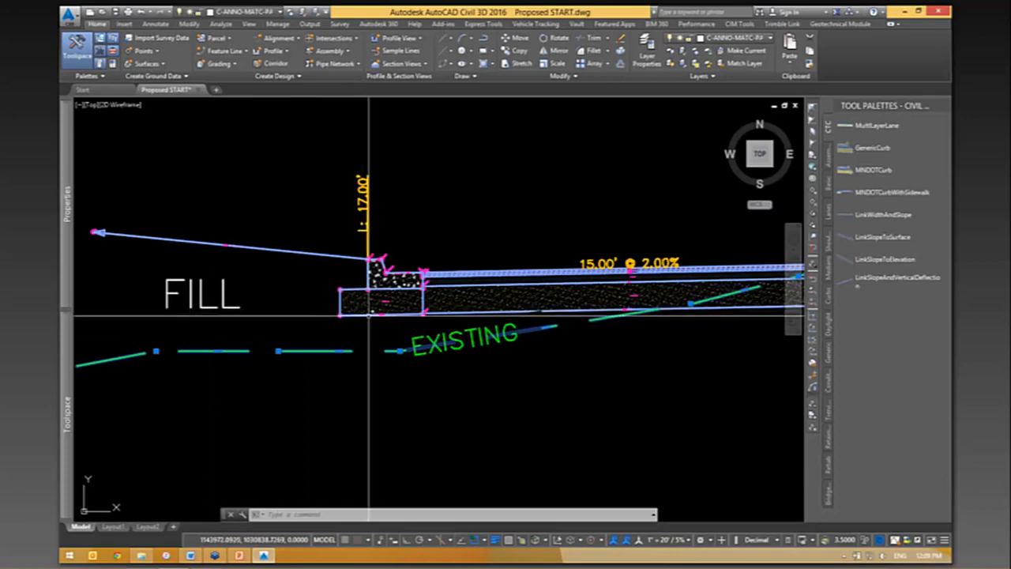
mouse_move(637, 356)
middle_mouse_down()
mouse_move(544, 350)
mouse_move(91, 382)
middle_mouse_up()
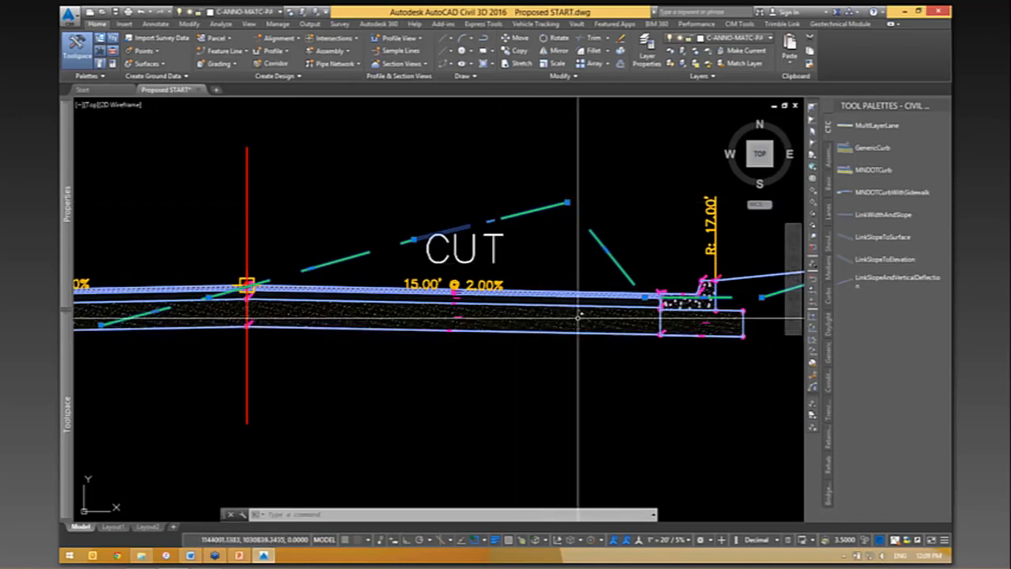
scroll(611, 189, "down", 5)
scroll(612, 189, "down", 8)
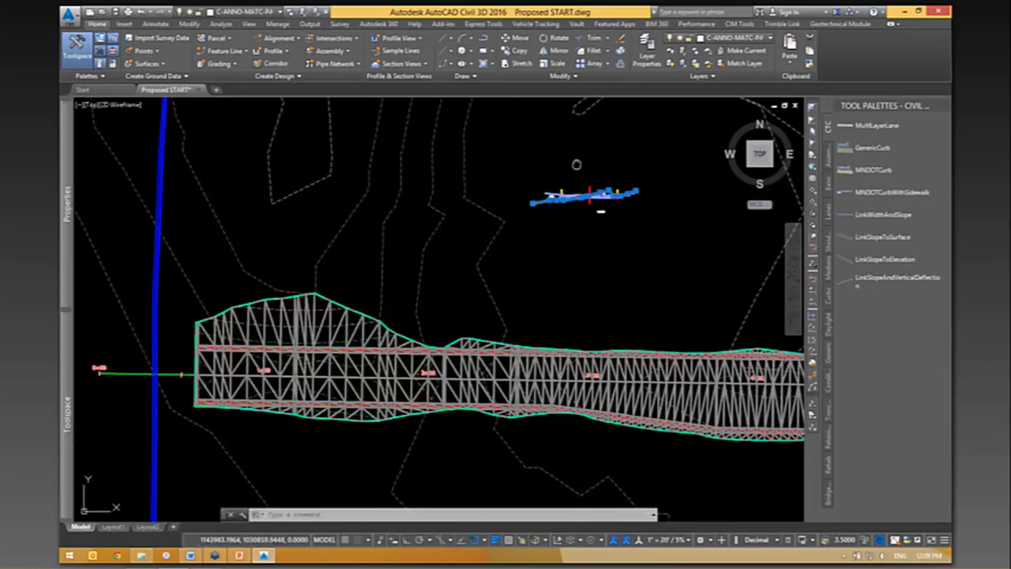
scroll(490, 209, "up", 6)
key("Escape")
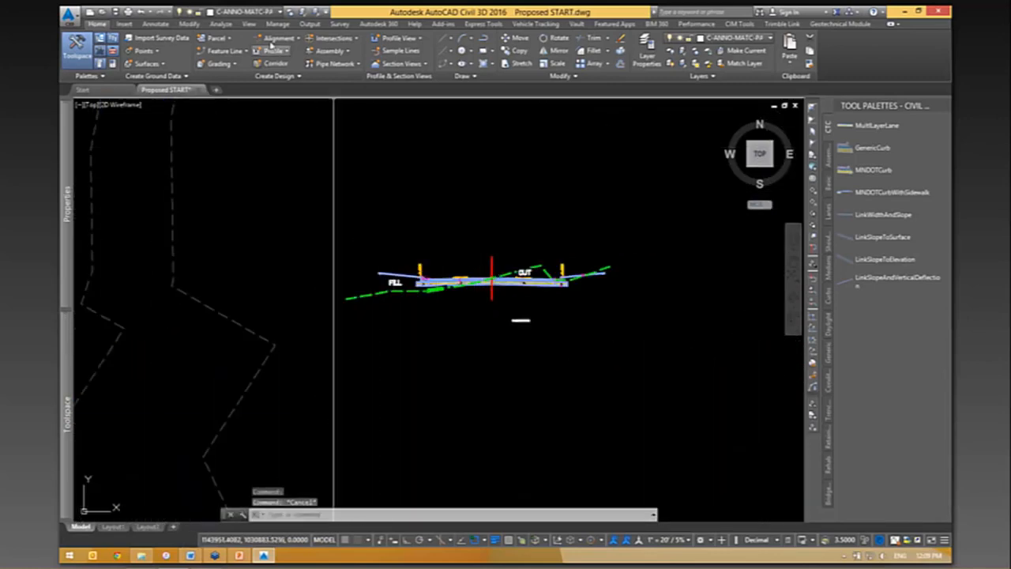
- Start a new TIN volume surface in the Volumes Dashboard and name it cut-fill
left_click(221, 24)
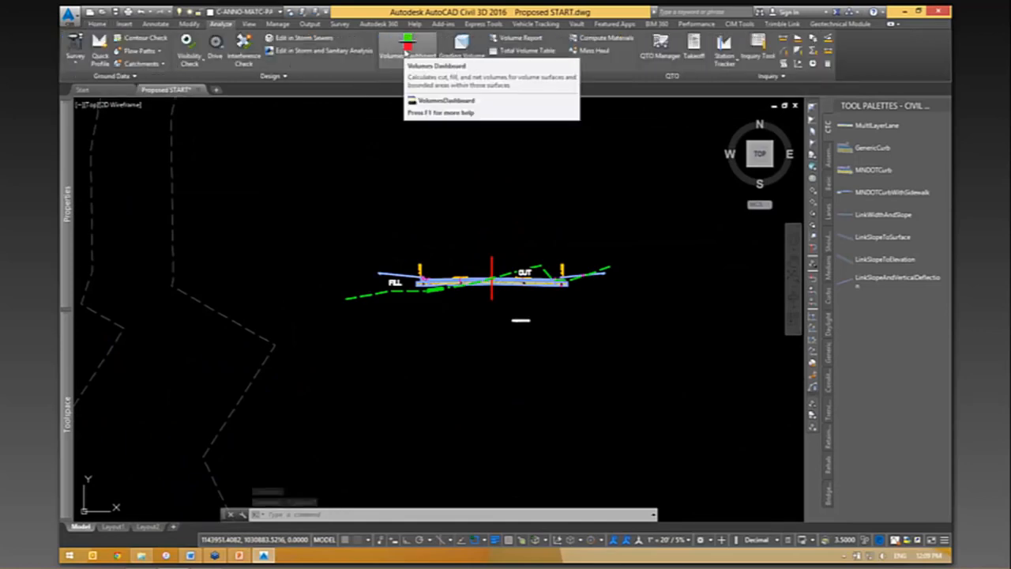
left_click(406, 49)
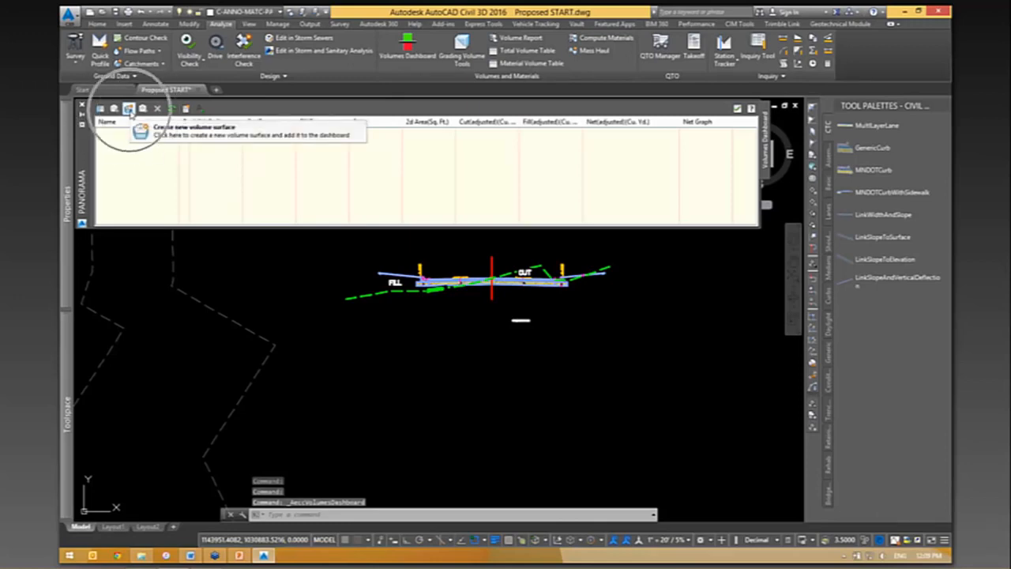
left_click(129, 109)
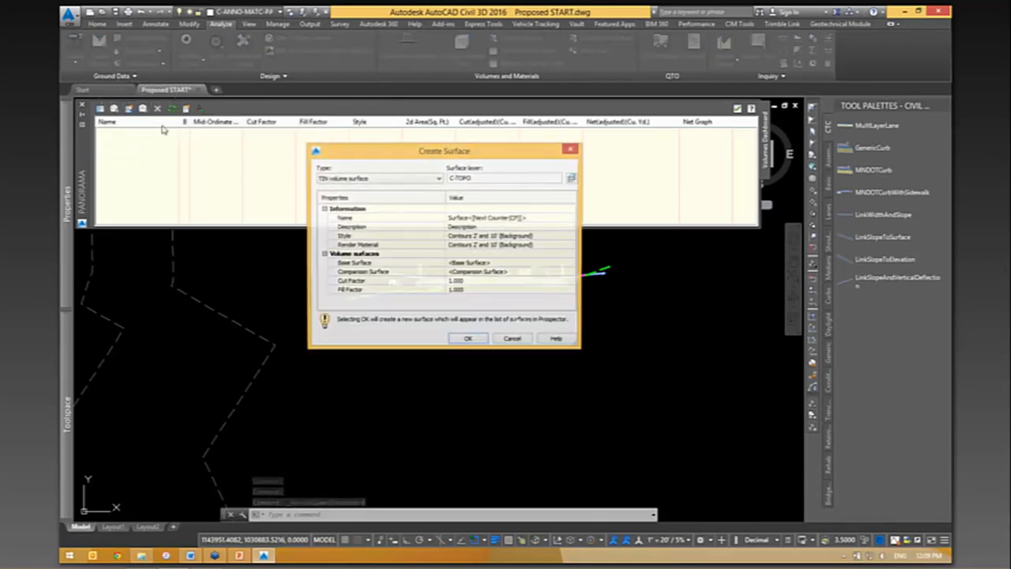
left_click(534, 218)
type("cut-fill")
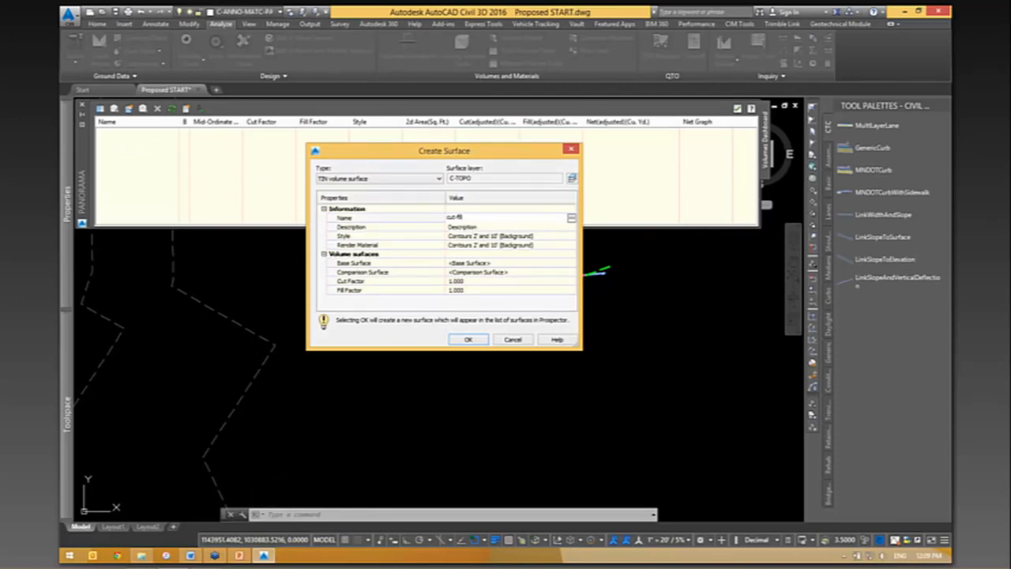
- Set the new volume surface's style to _No Display
left_click(570, 237)
left_click(571, 239)
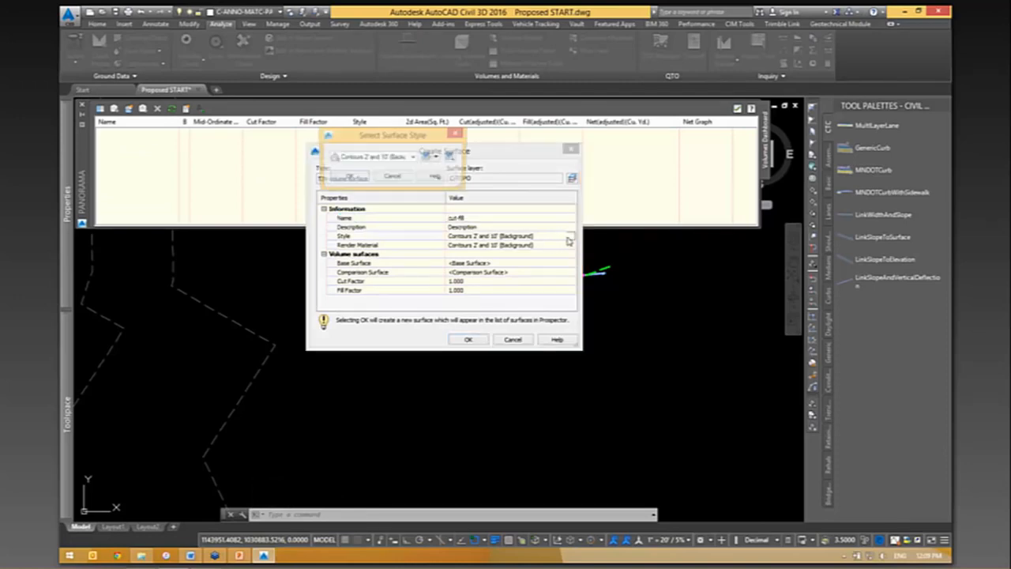
left_click(378, 158)
left_click(368, 168)
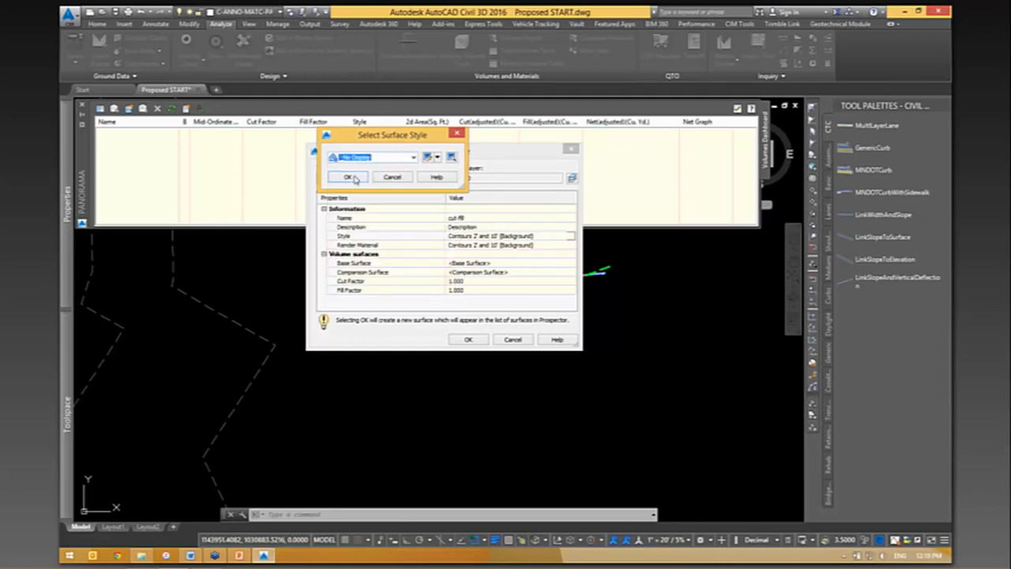
left_click(355, 179)
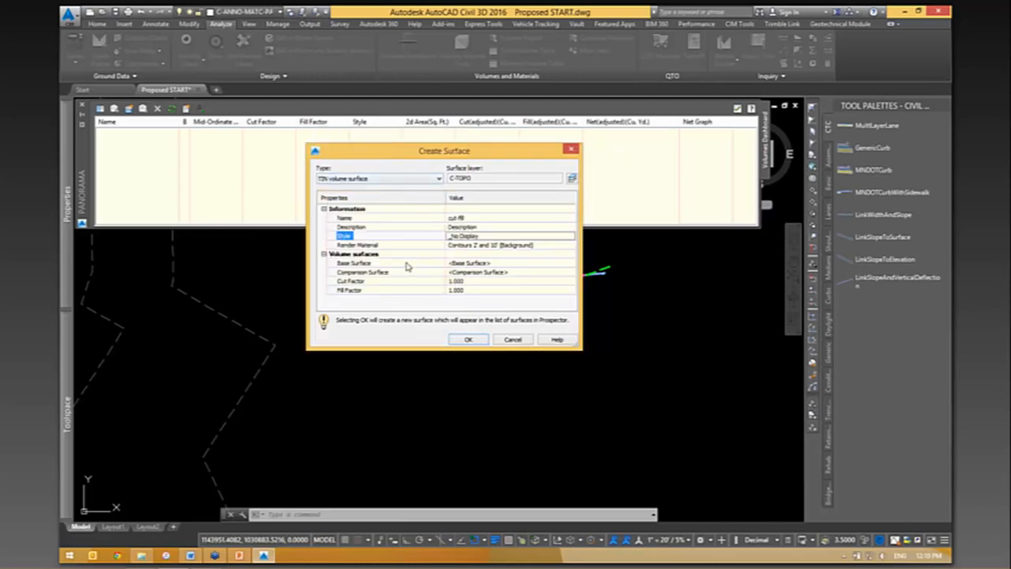
- Assign Existing as the base surface and Datum as the comparison surface of the volume surface
left_click(528, 262)
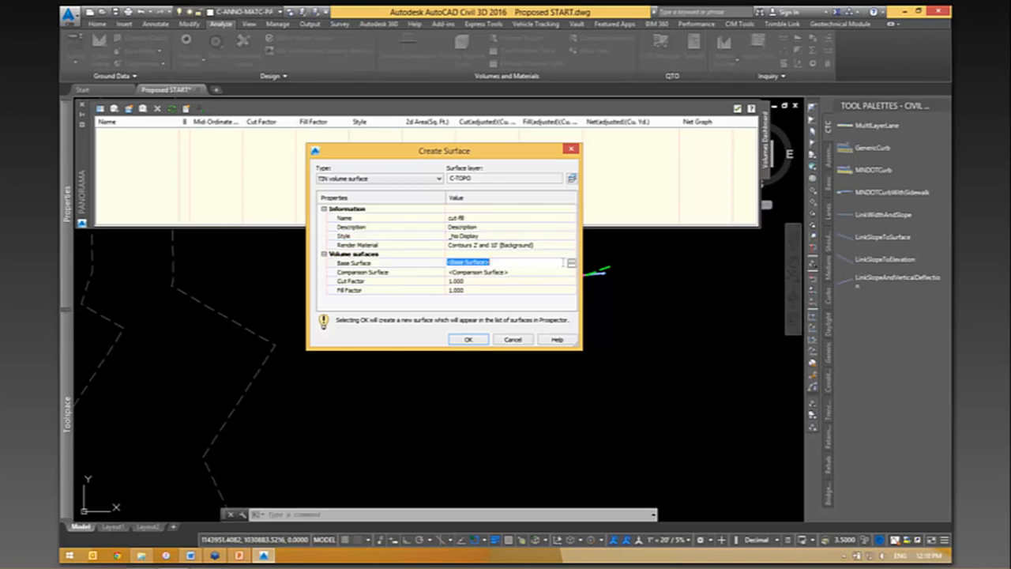
left_click(572, 265)
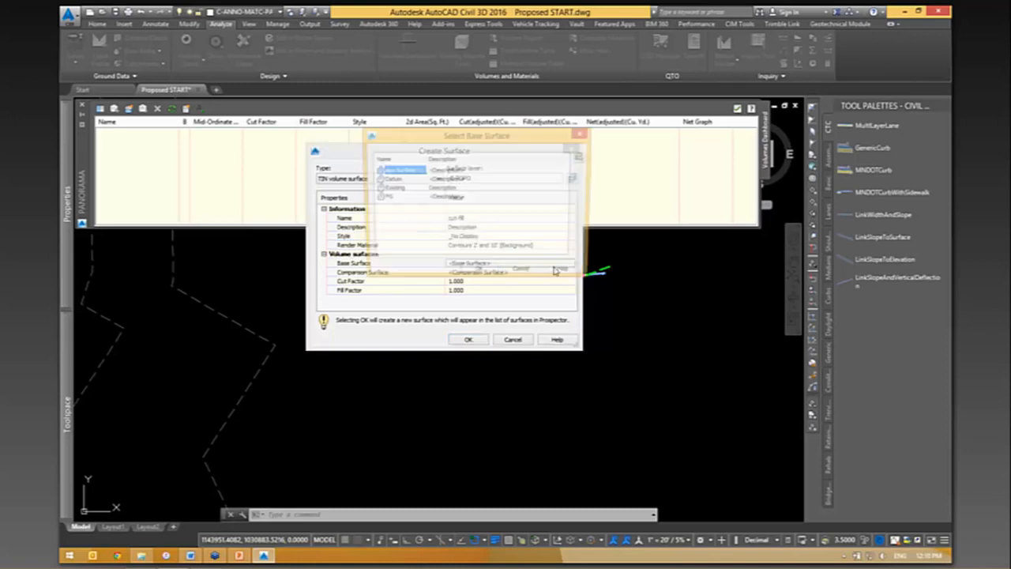
left_click(403, 189)
left_click(478, 273)
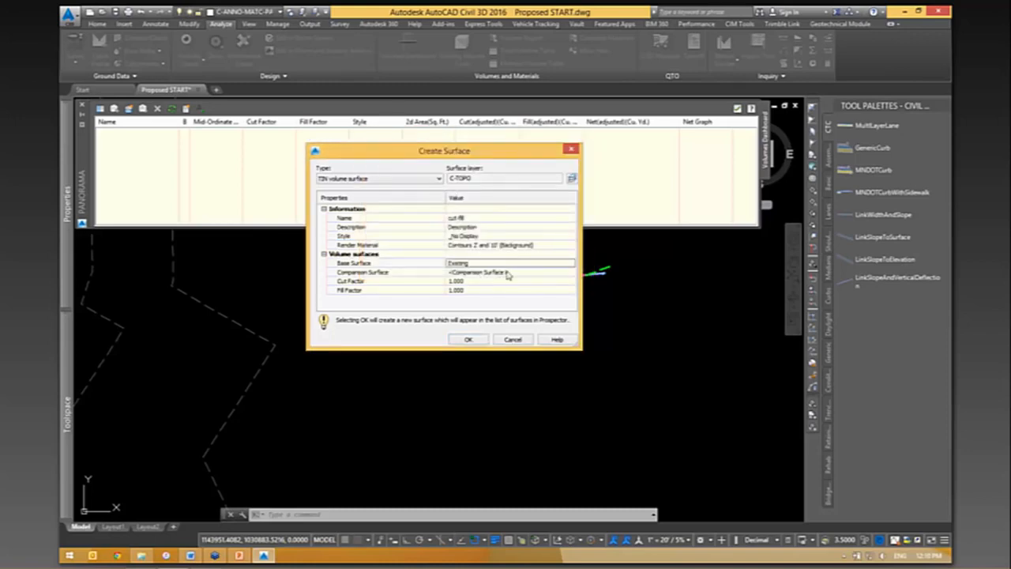
left_click(530, 273)
left_click(575, 273)
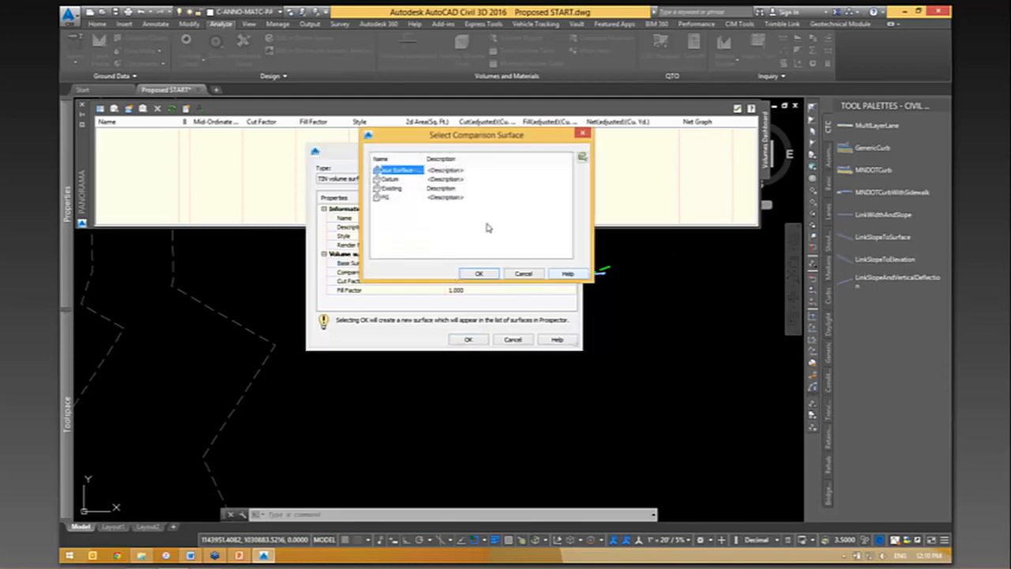
left_click(392, 180)
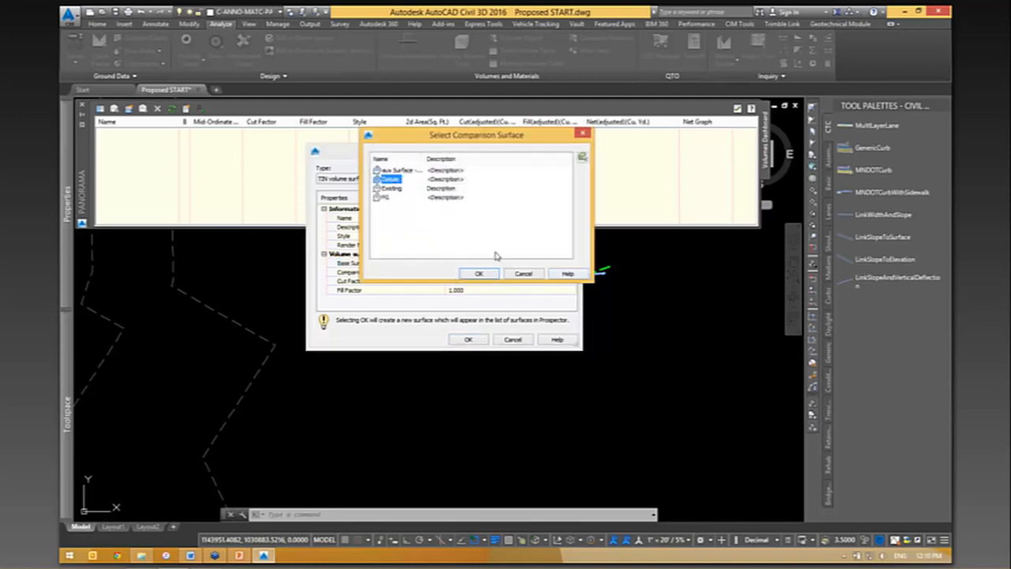
left_click(479, 273)
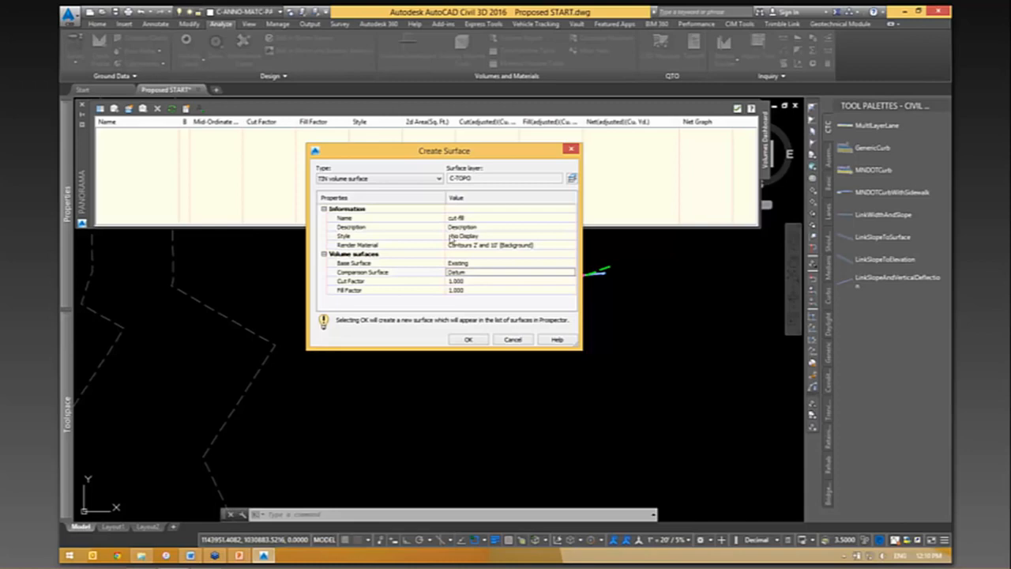
- Set the fill factor to 1.2 and create the volume surface
left_click_drag(460, 156, 421, 160)
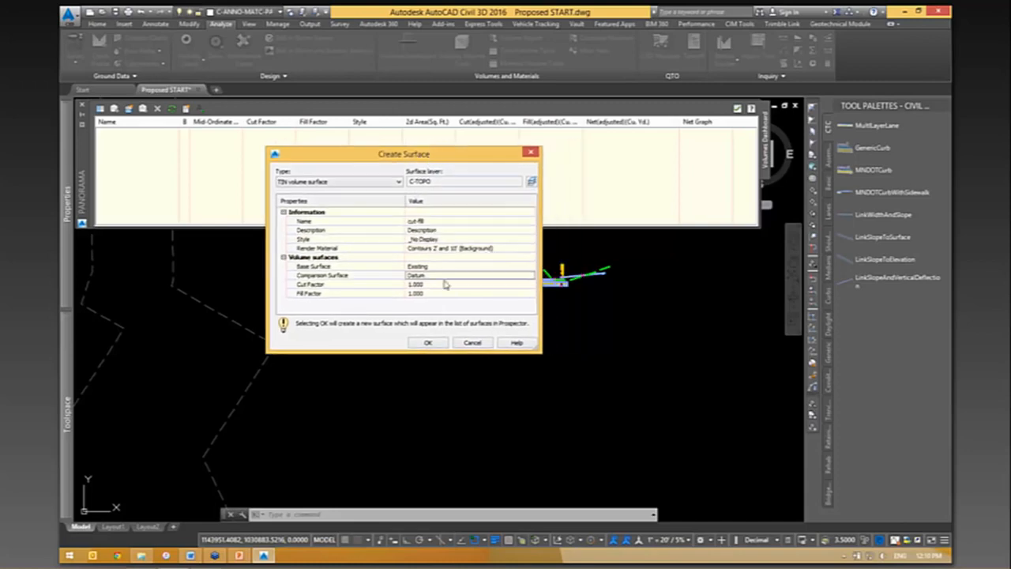
left_click(419, 294)
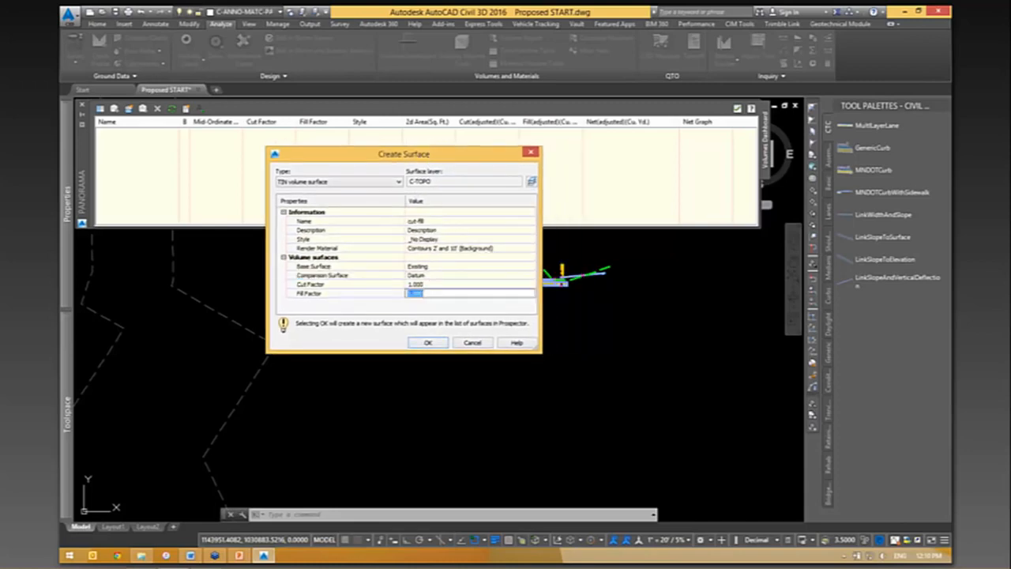
type("1.2")
left_click_drag(399, 161, 211, 204)
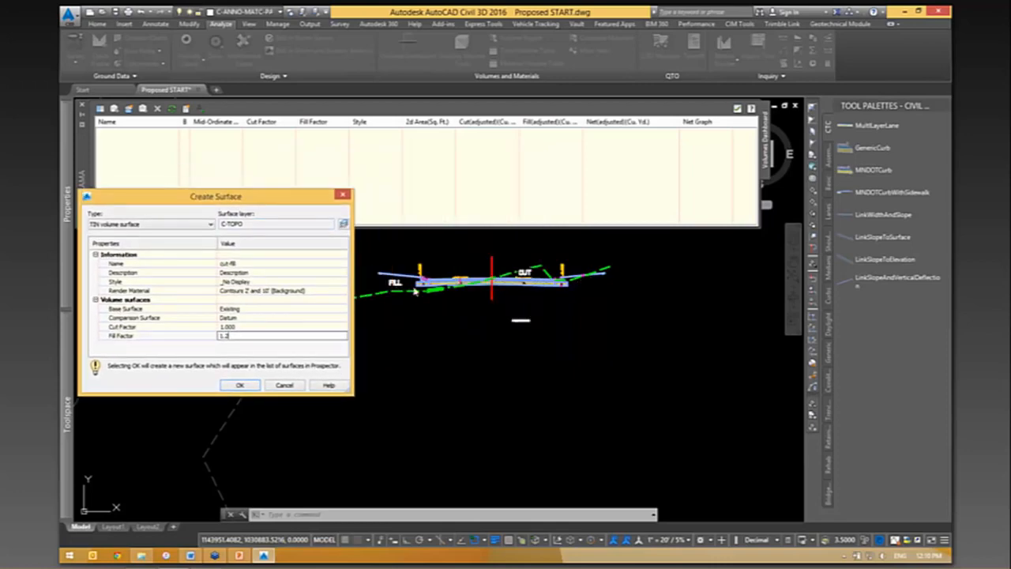
left_click_drag(305, 198, 360, 183)
left_click(267, 287)
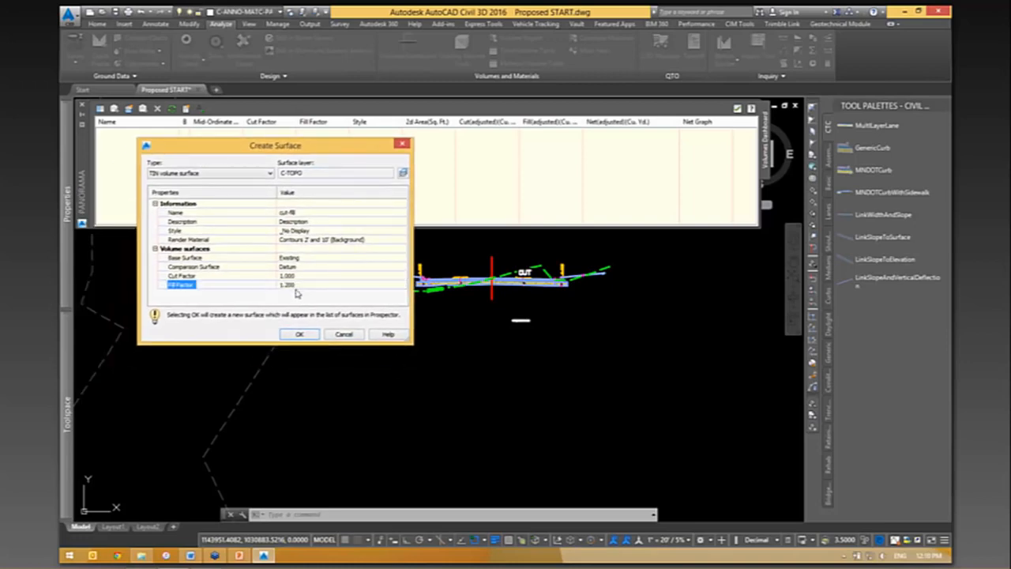
left_click(301, 335)
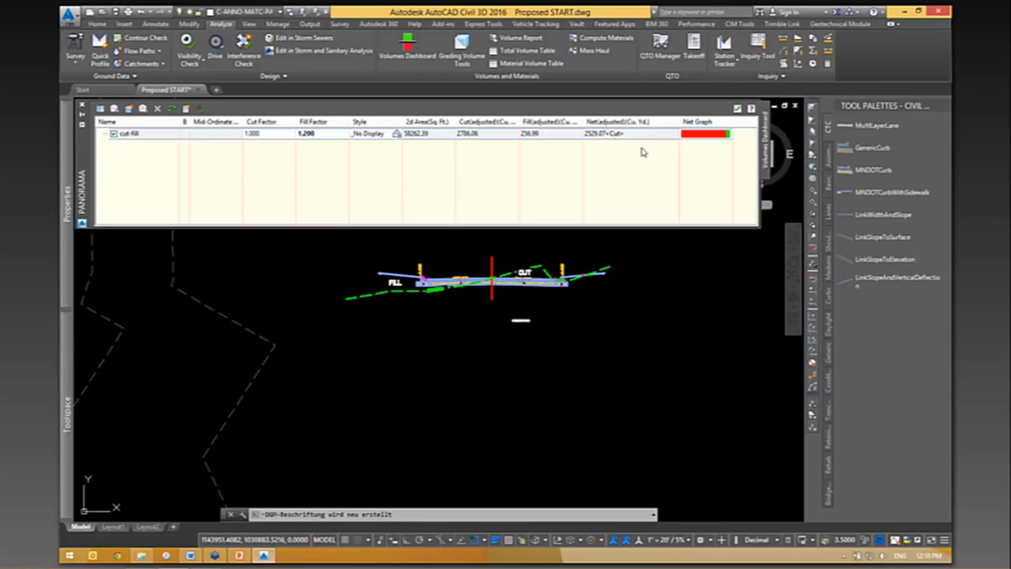
- Review the cut-fill surface's volume entry and close the Volumes Dashboard
right_click(154, 137)
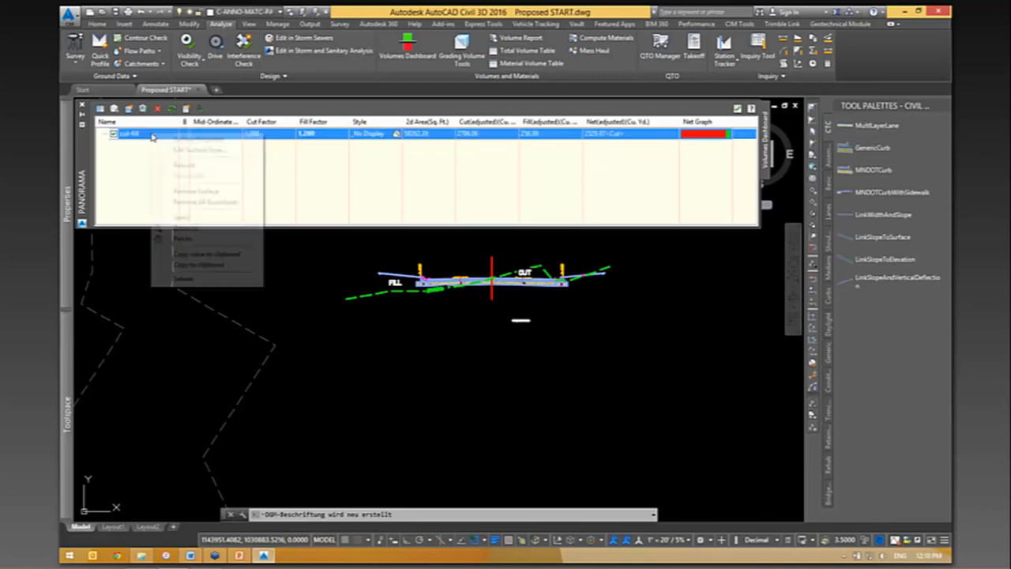
left_click(374, 181)
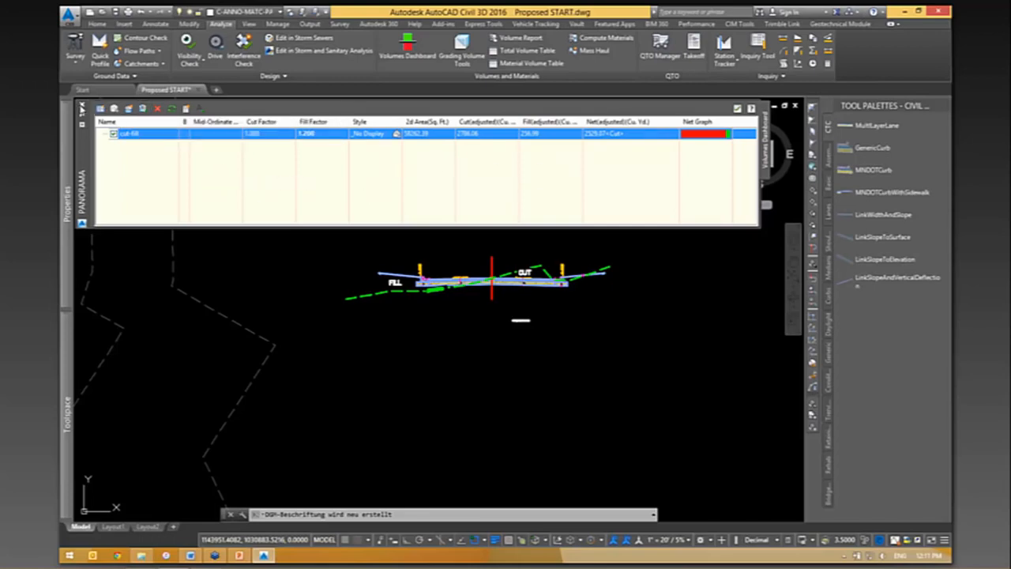
left_click(83, 106)
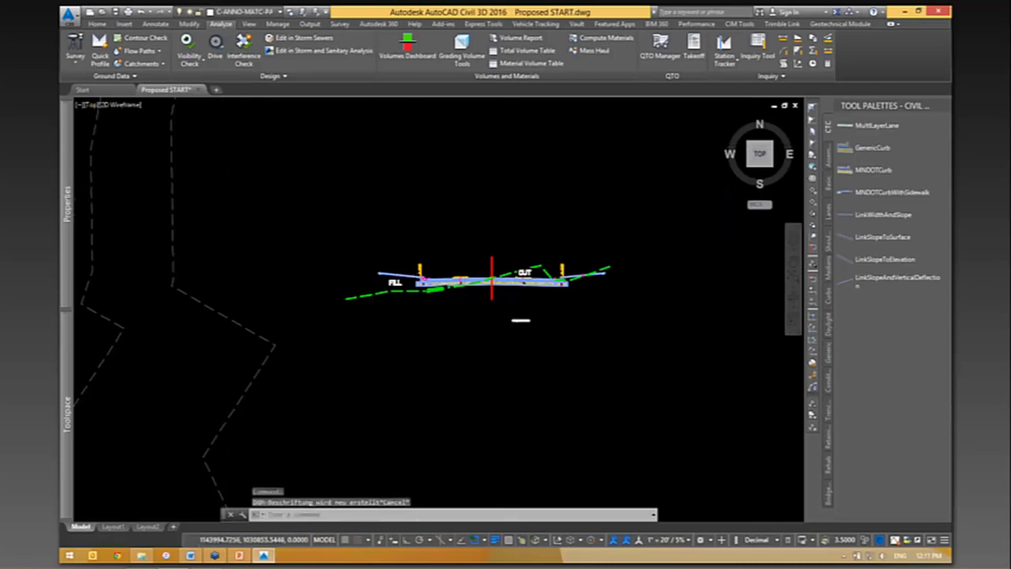
- Change the Datum surface's style in its surface properties so that the surface is hidden in the drawing
scroll(513, 214, "down", 6)
scroll(457, 342, "up", 2)
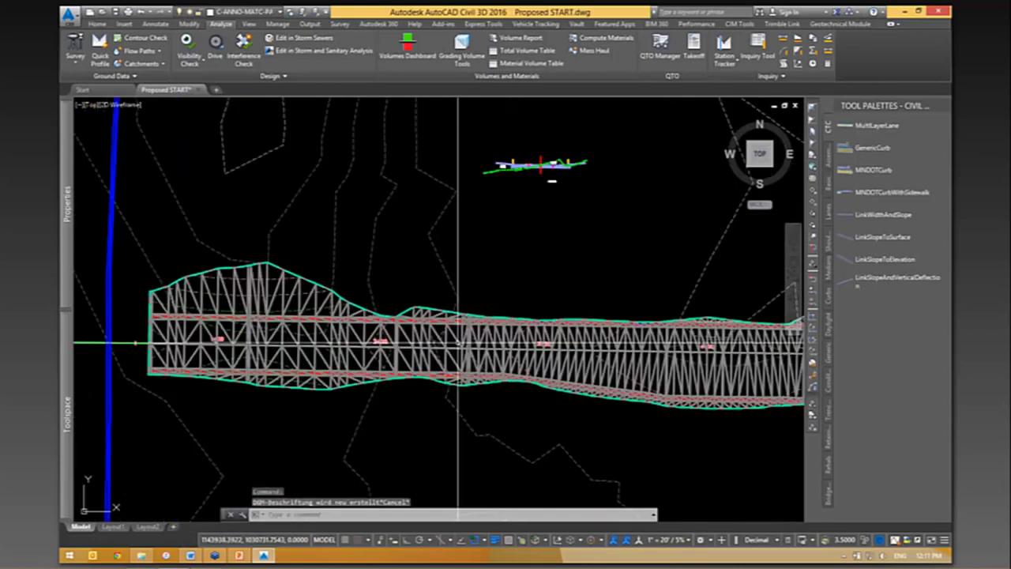
scroll(458, 342, "up", 2)
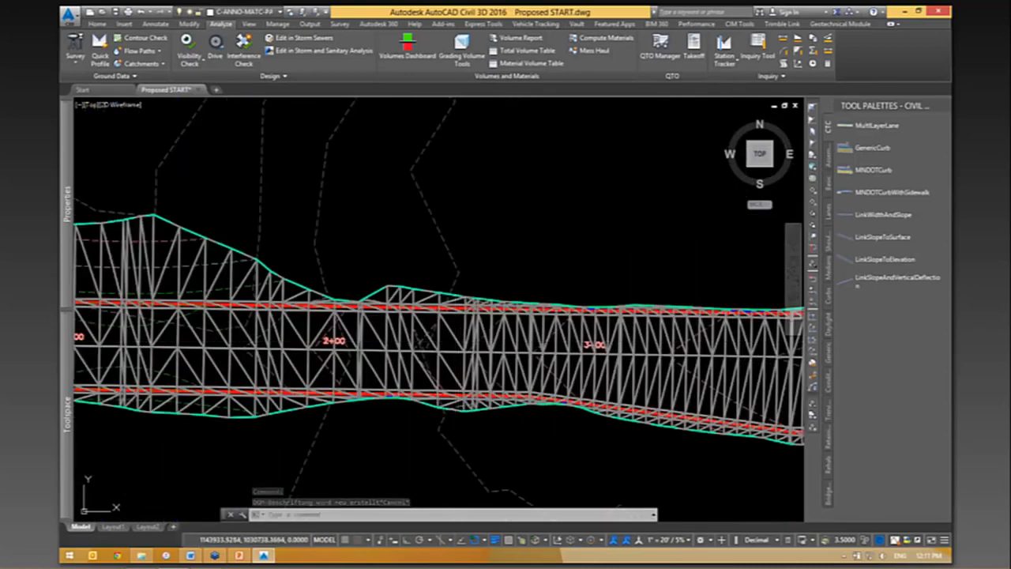
left_click(451, 304)
right_click(539, 224)
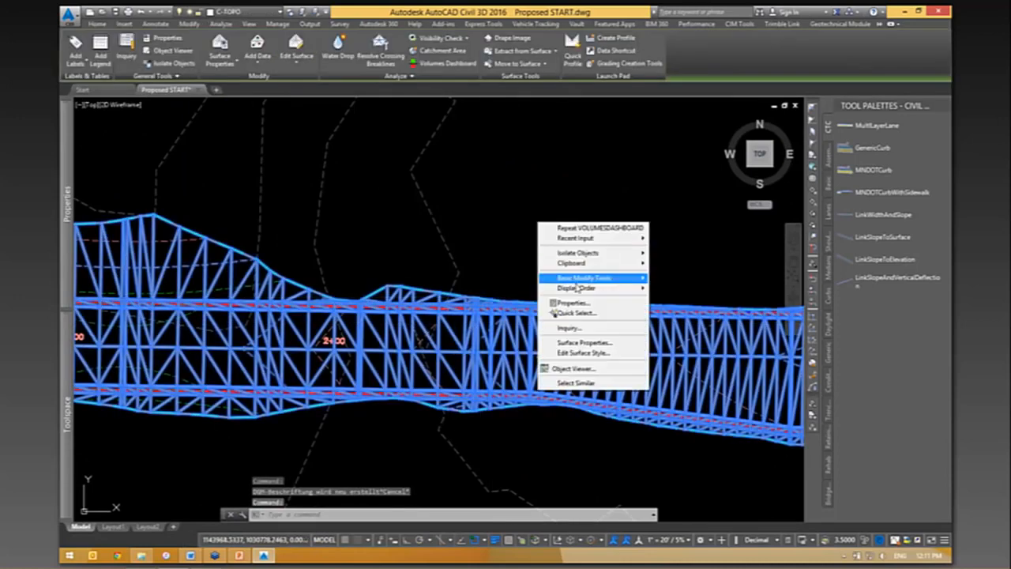
left_click(585, 342)
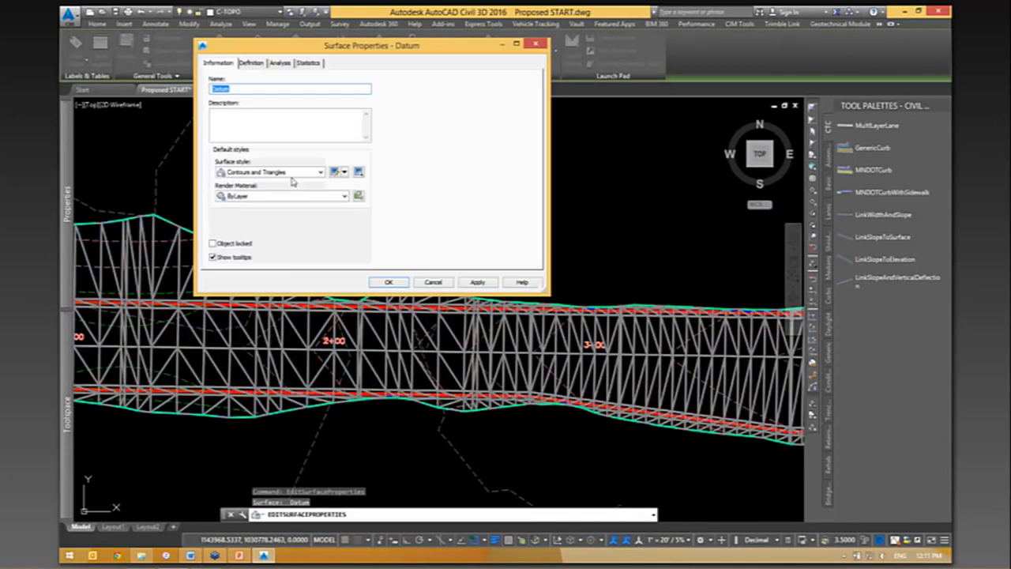
left_click(291, 173)
left_click(260, 185)
left_click(387, 283)
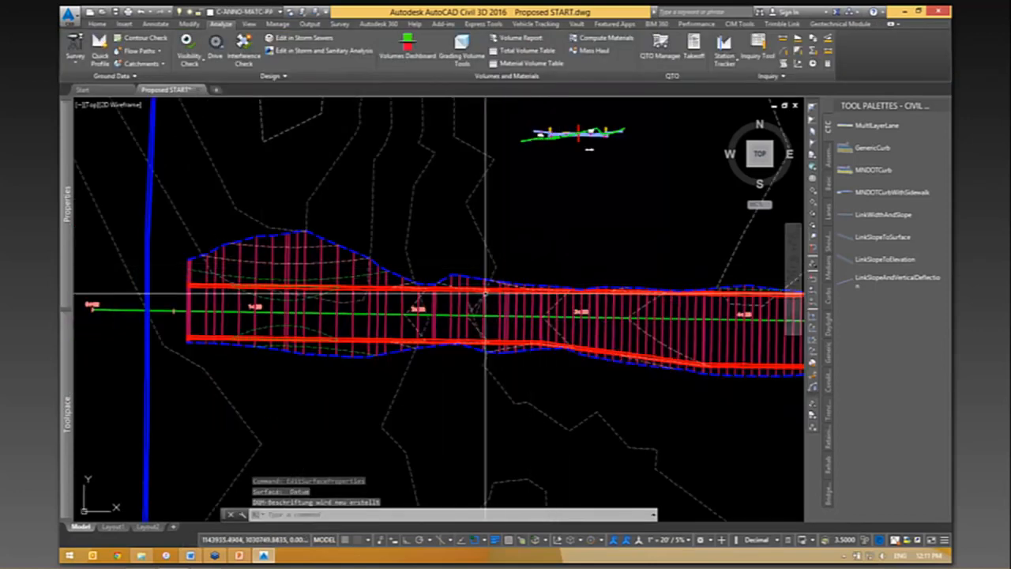
middle_click_drag(427, 403, 358, 407)
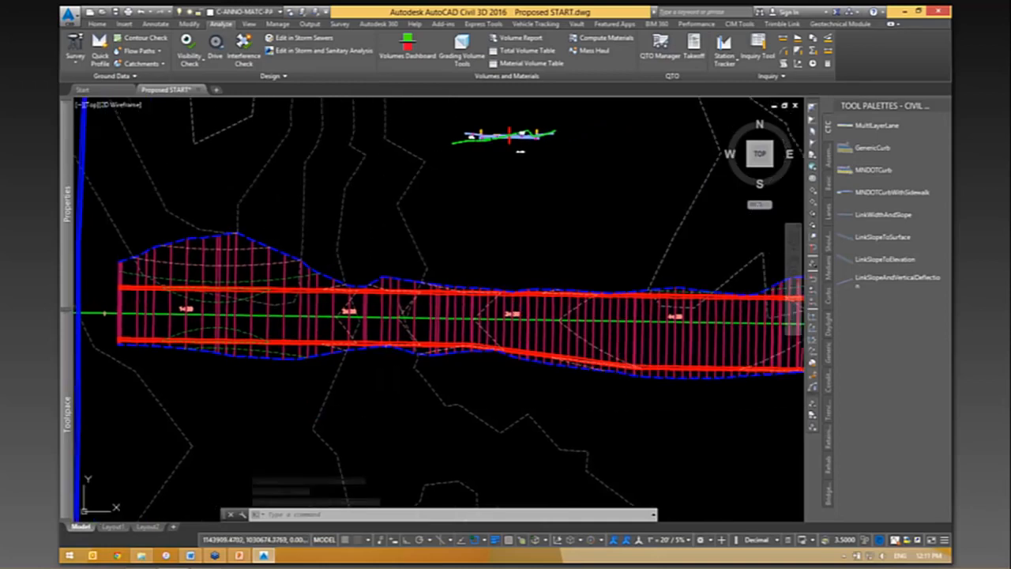
- Start creating a sample line group for the E-W alignment of the road corridor
mouse_move(397, 265)
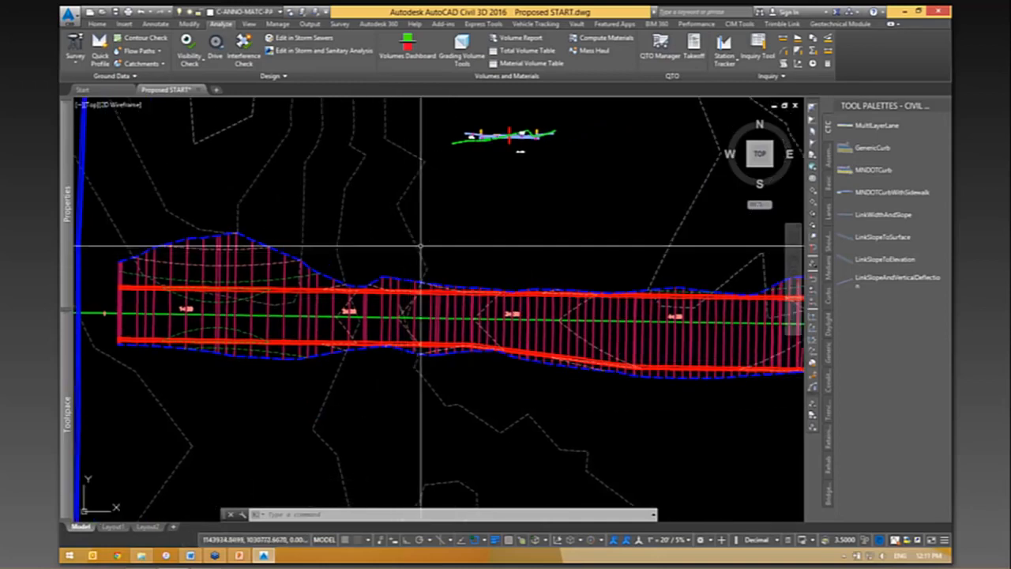
mouse_move(444, 230)
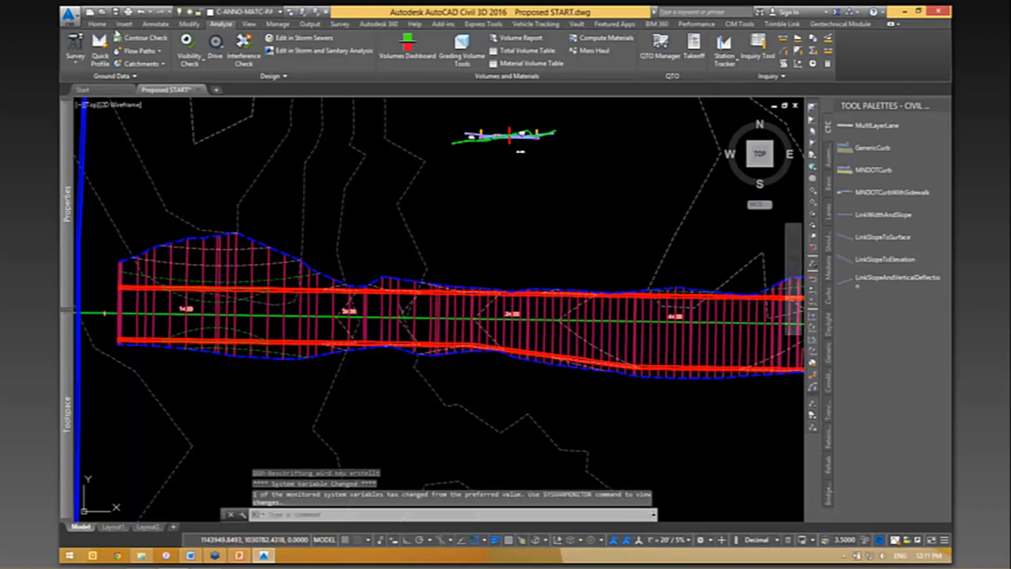
left_click(97, 24)
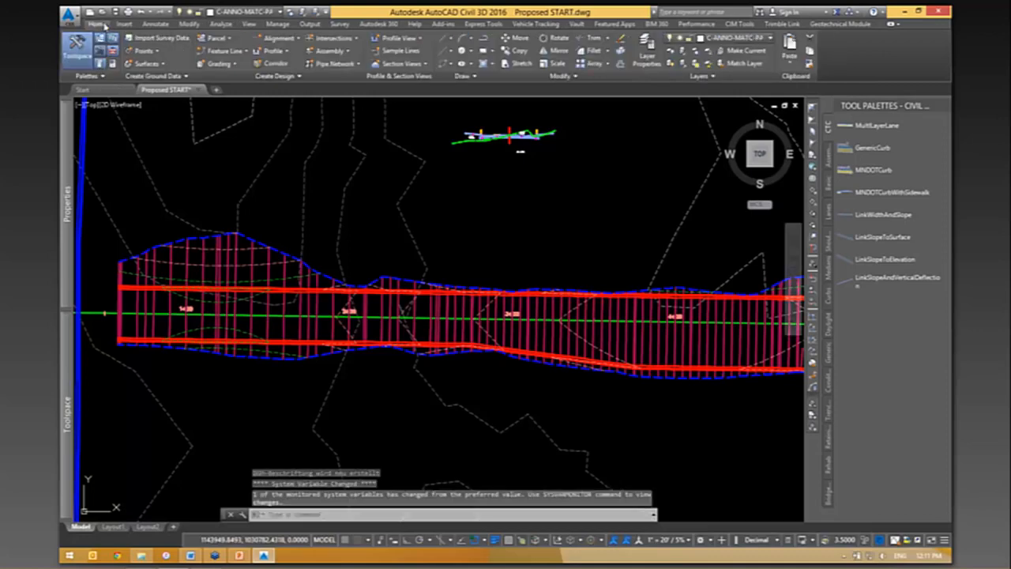
left_click(403, 50)
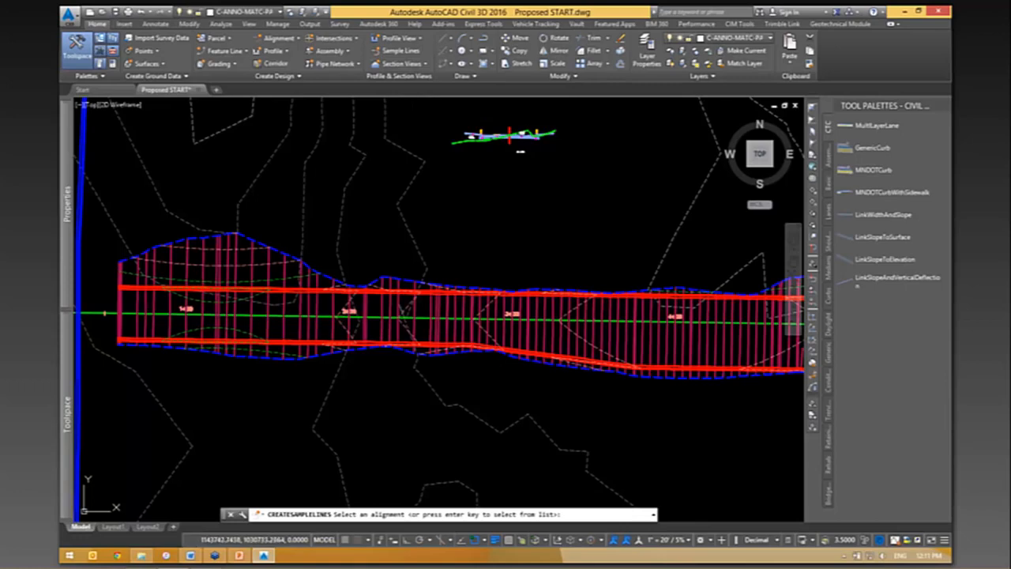
left_click(107, 316)
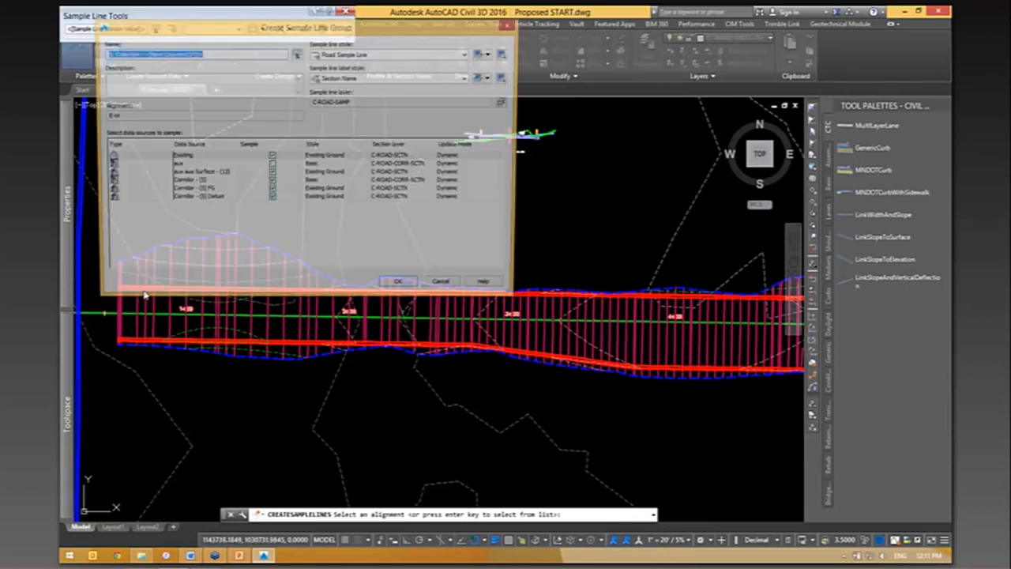
left_click_drag(224, 29, 297, 76)
- Set the sample line group's name template to only the Parent Alignment Name property field
left_click(369, 100)
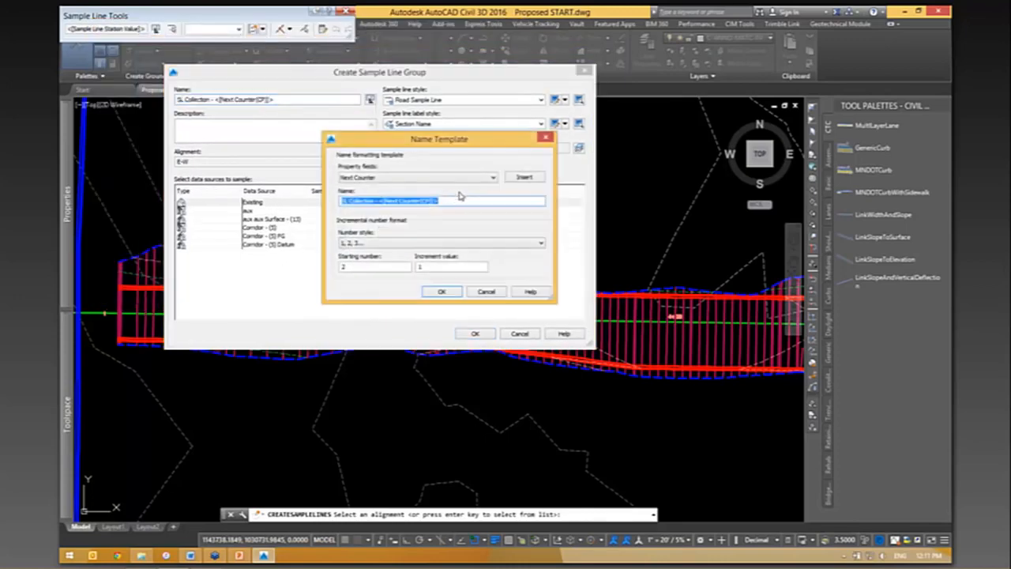
left_click(448, 179)
left_click(448, 195)
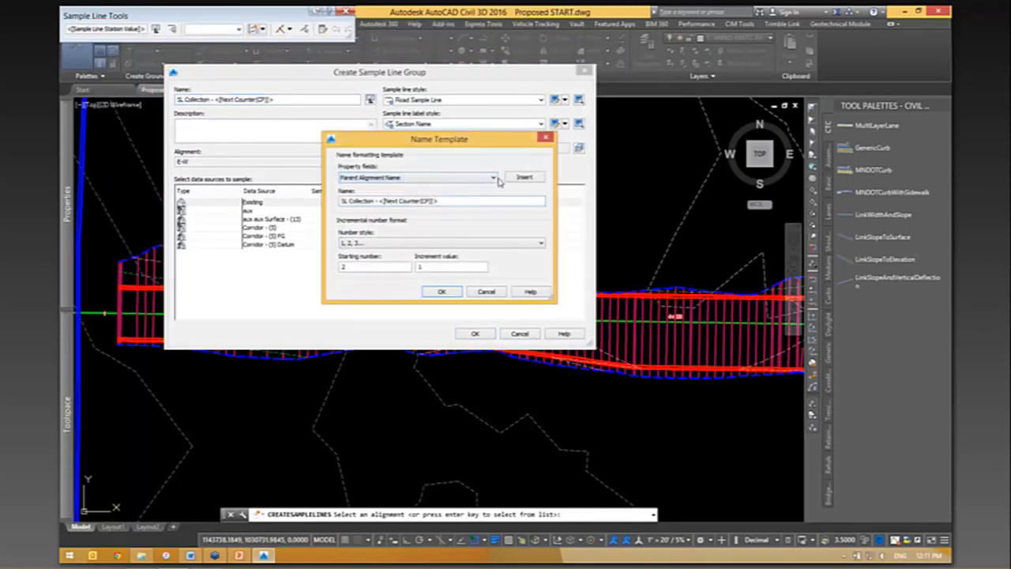
left_click(524, 179)
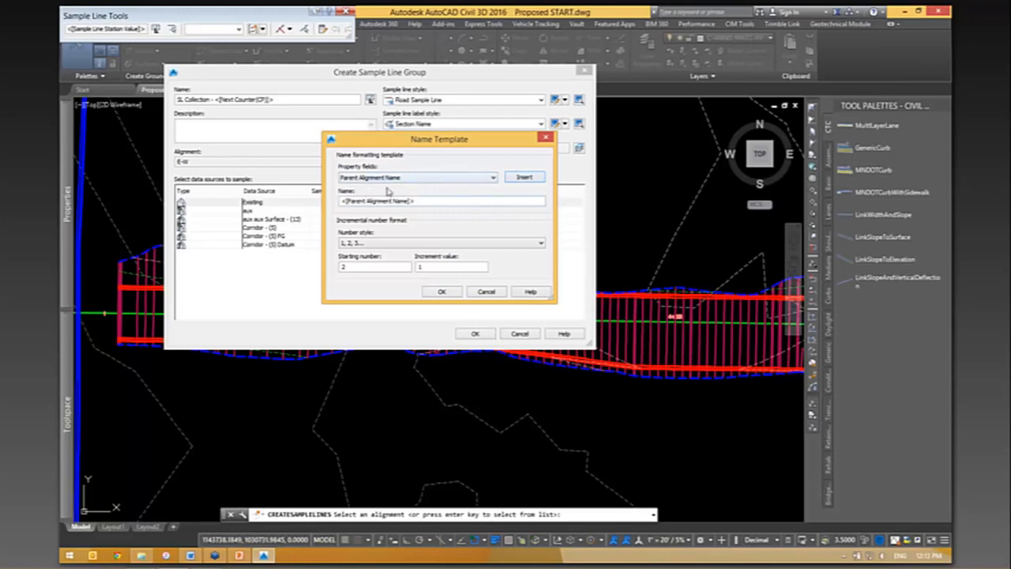
left_click(444, 291)
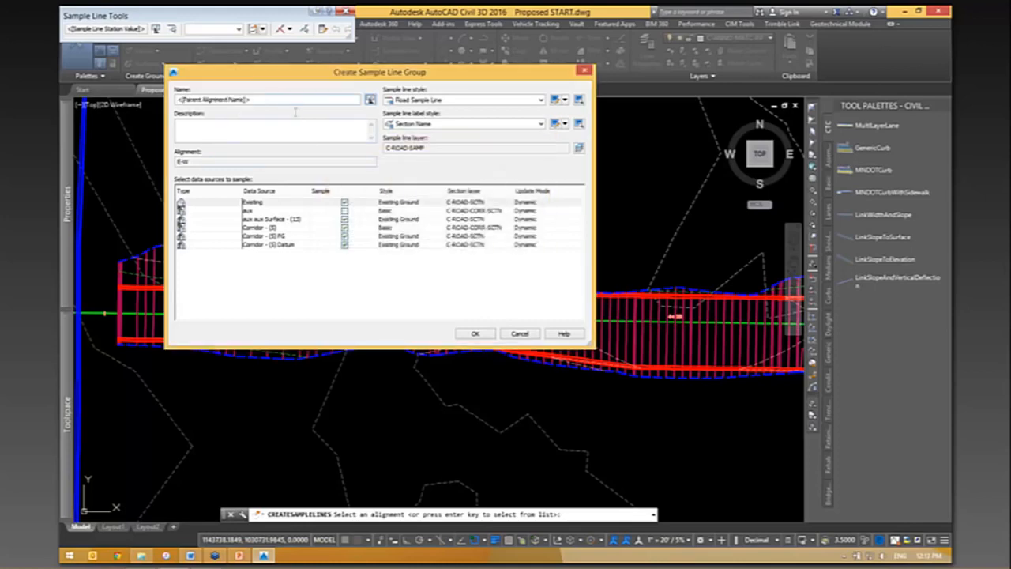
- Exclude the aux surface and the corridor's FG surface from the data sources to sample
left_click(330, 287)
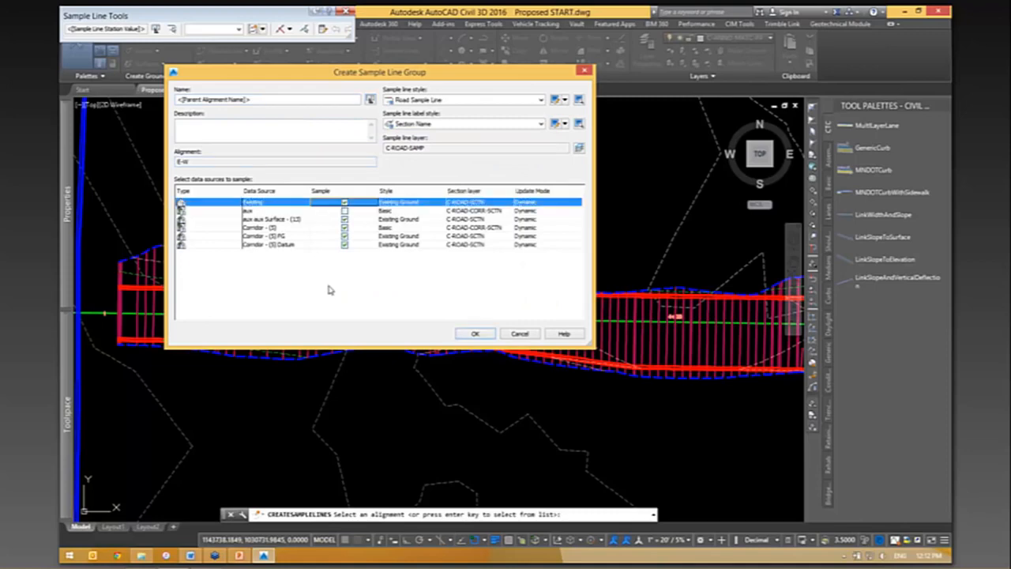
left_click(344, 220)
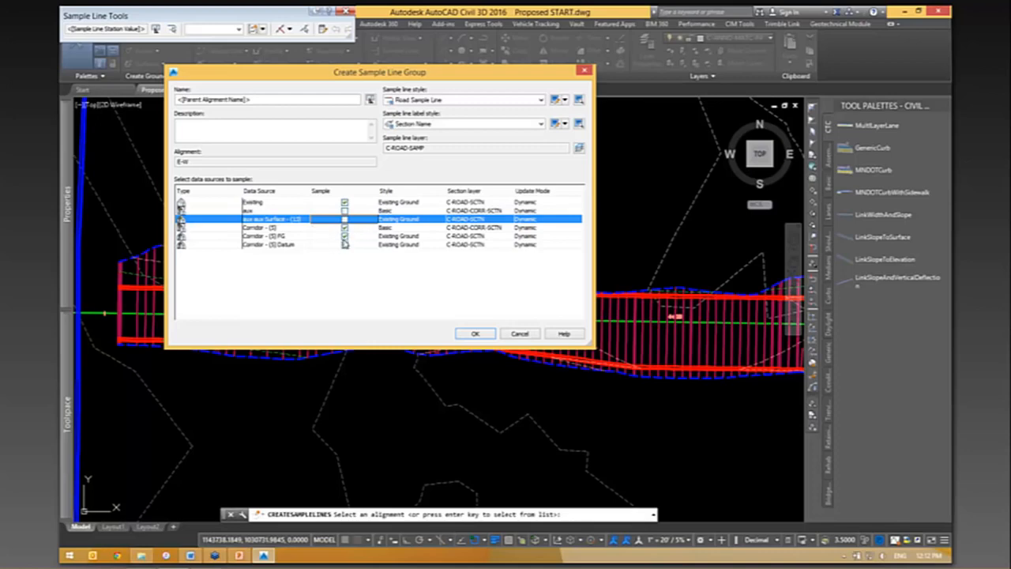
left_click(344, 236)
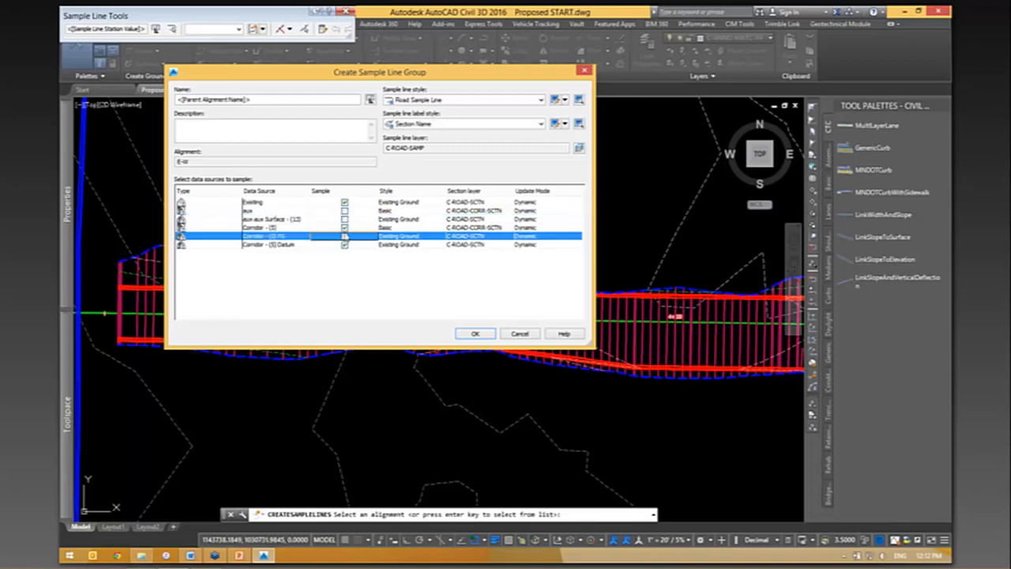
left_click(268, 204)
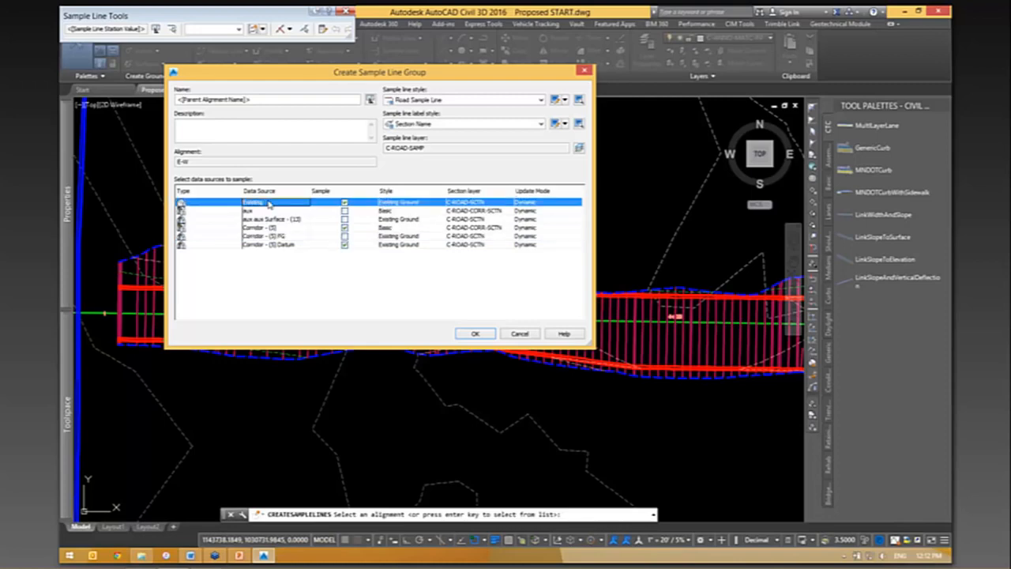
left_click(264, 245)
- Assign the Cross Section - CTC code set style to the sampled corridor and create the sample line group
left_click(266, 228)
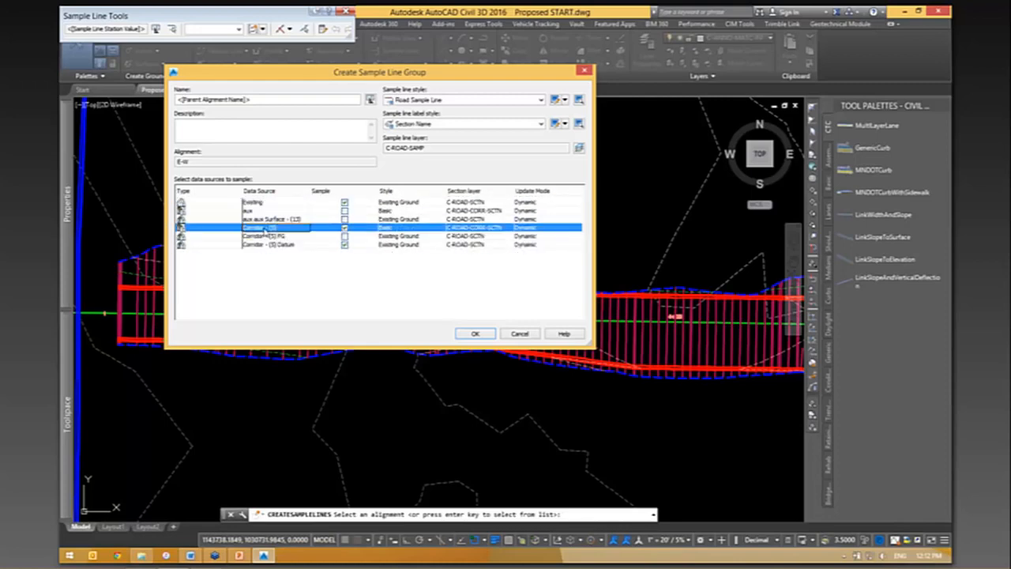
left_click(392, 229)
left_click(376, 159)
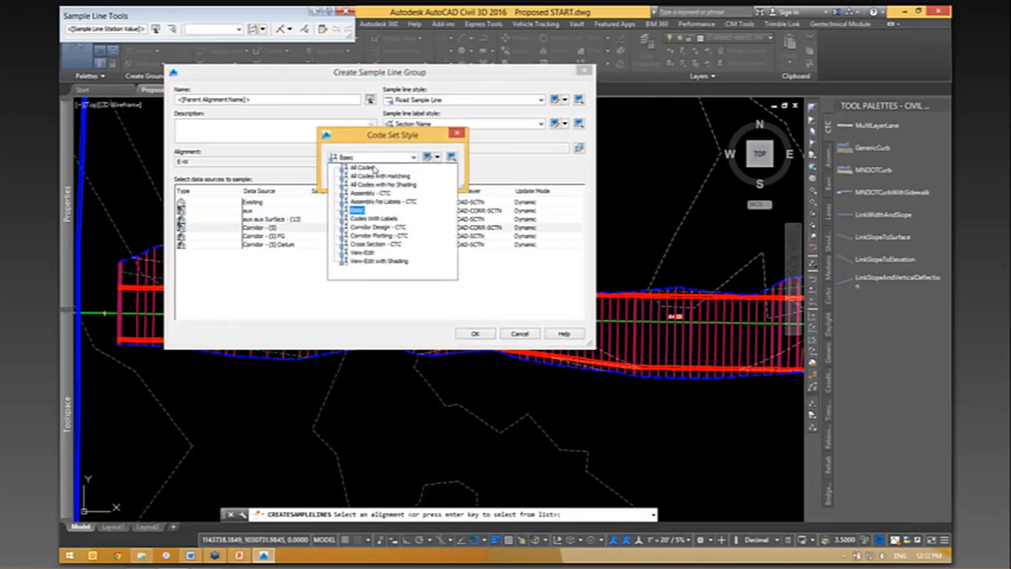
left_click(376, 244)
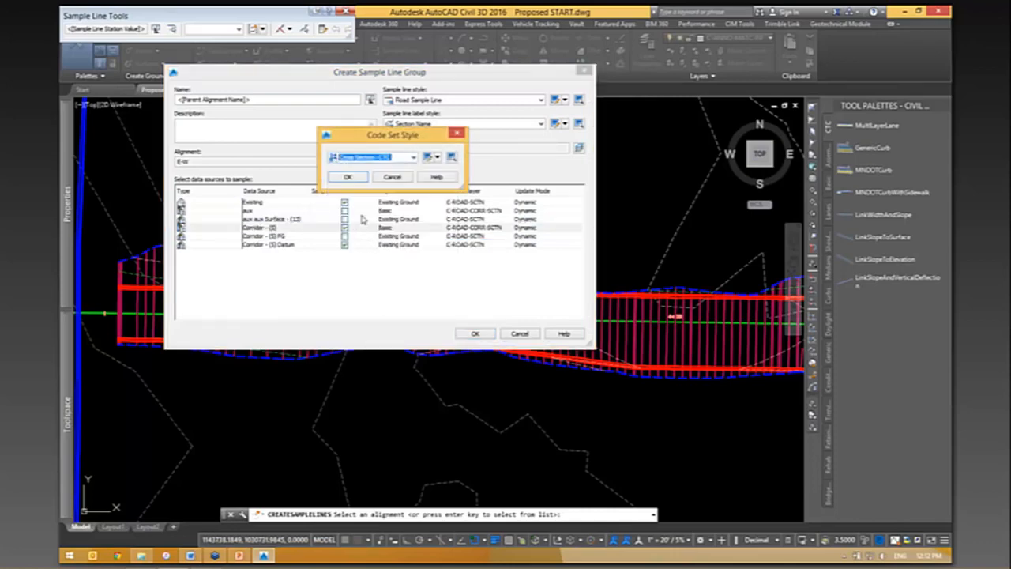
left_click(355, 177)
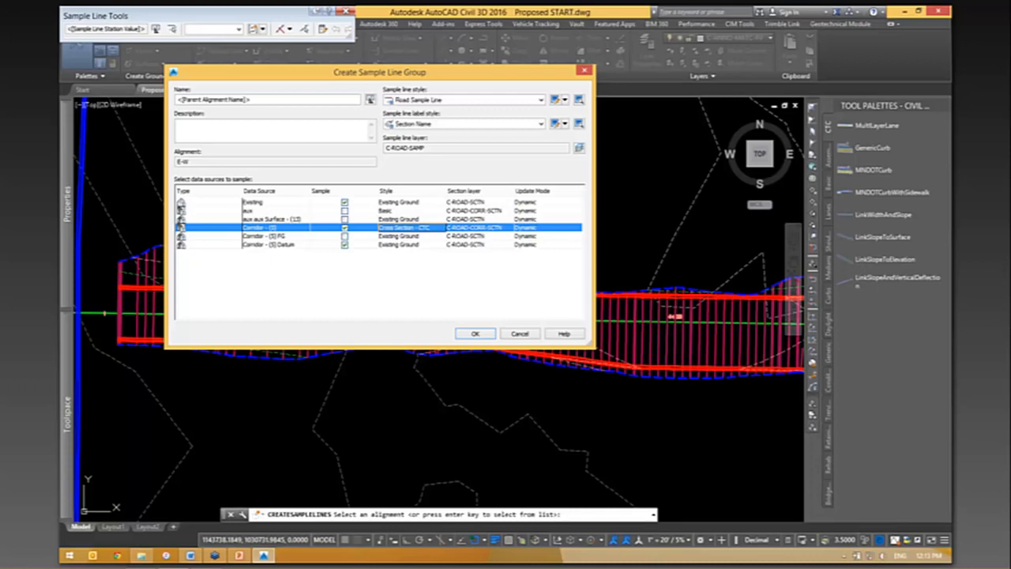
left_click(345, 228)
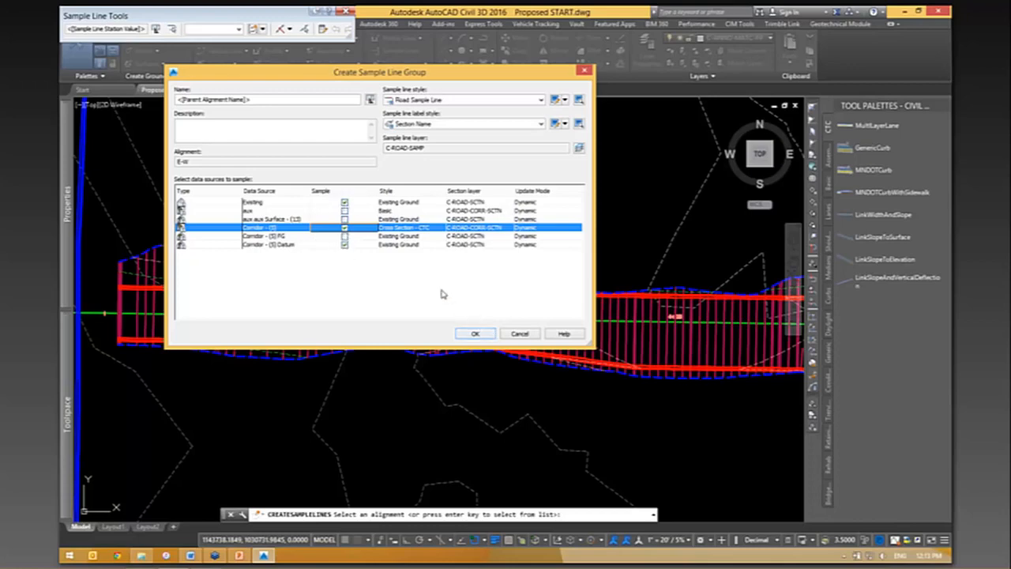
left_click(475, 333)
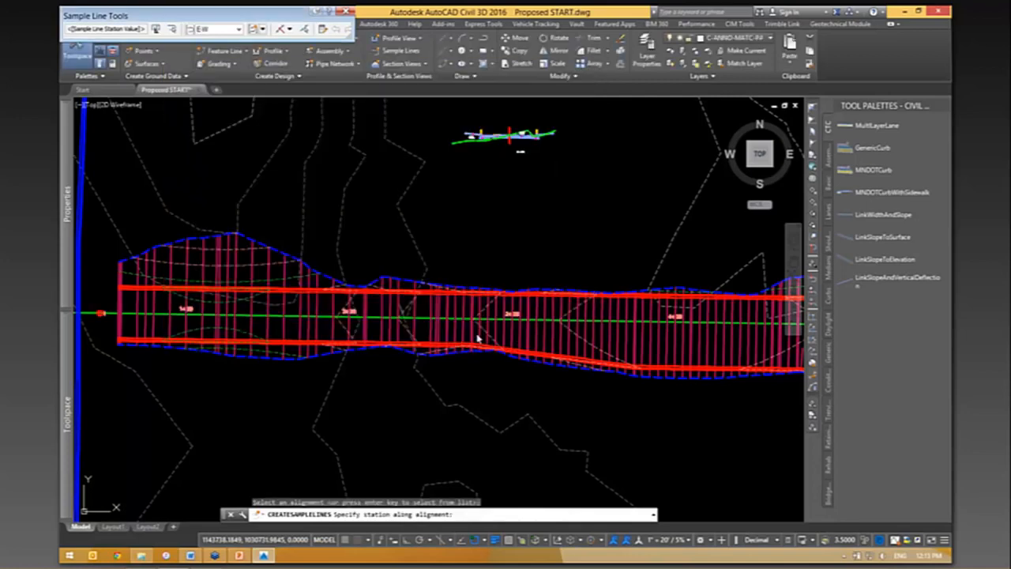
- Switch the sample line creation method to a range of stations
scroll(450, 233, "down", 2)
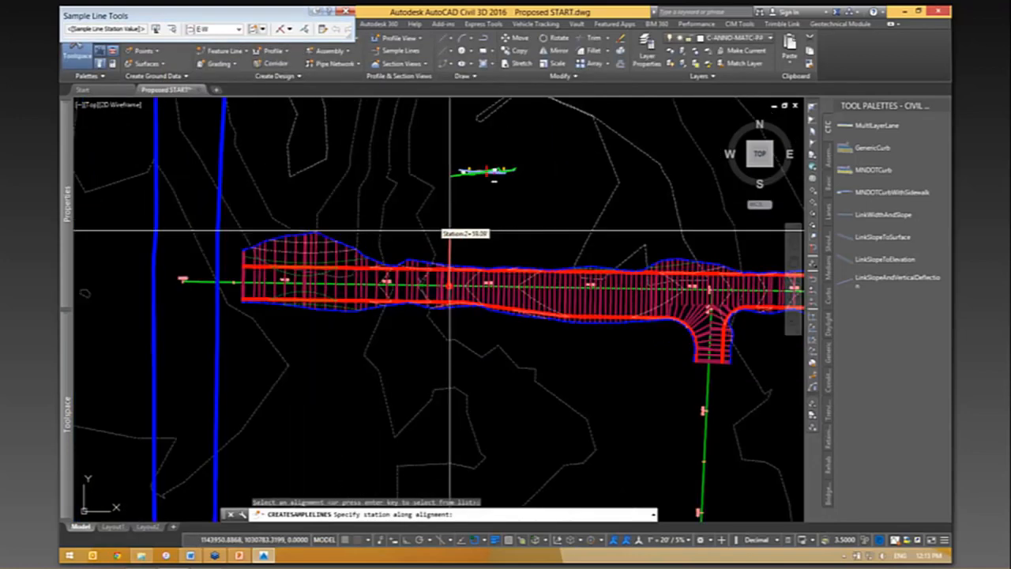
mouse_move(292, 15)
left_mouse_down()
mouse_move(296, 63)
mouse_move(360, 110)
left_mouse_up()
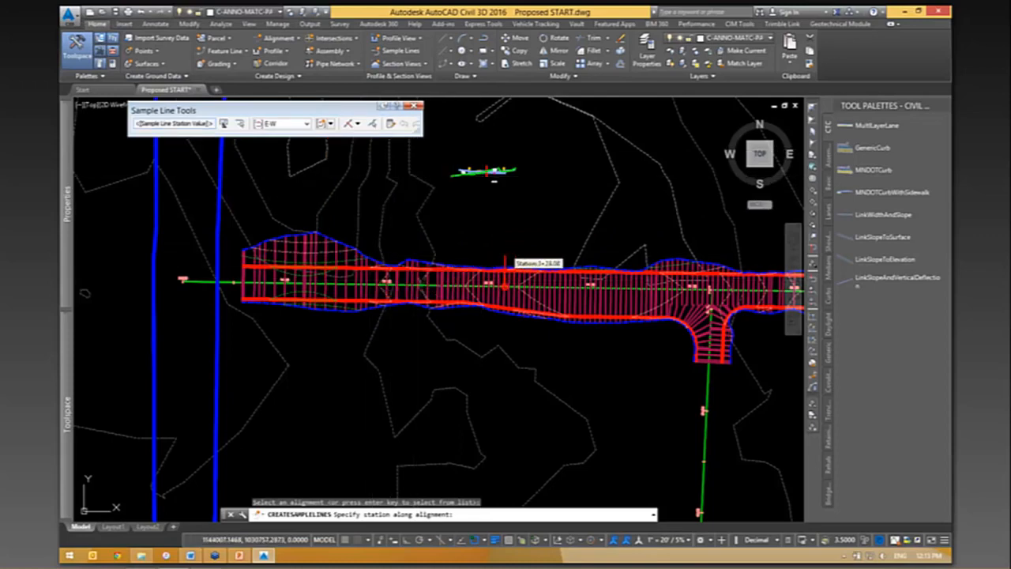
left_click(357, 124)
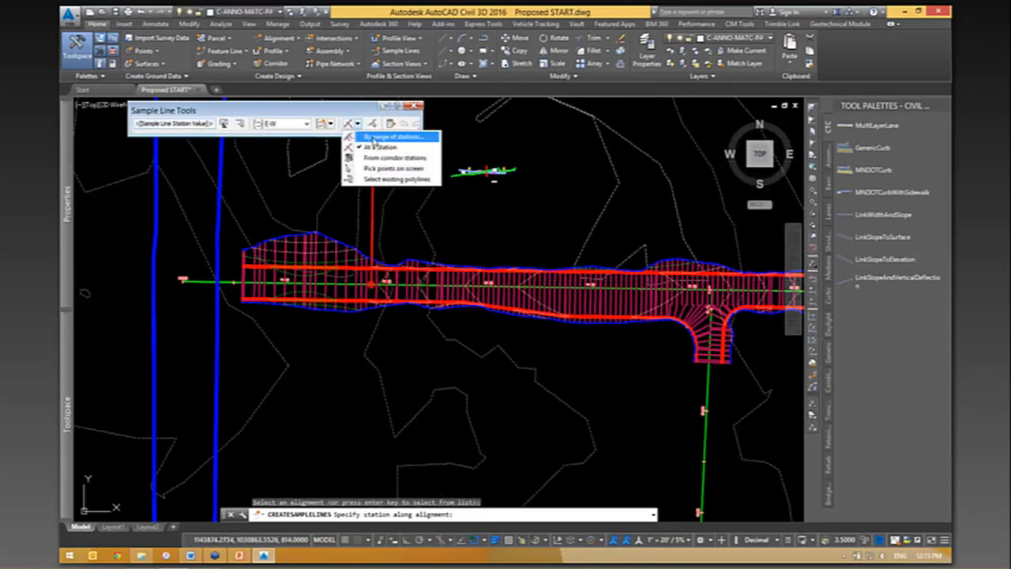
left_click(374, 139)
left_click(381, 138)
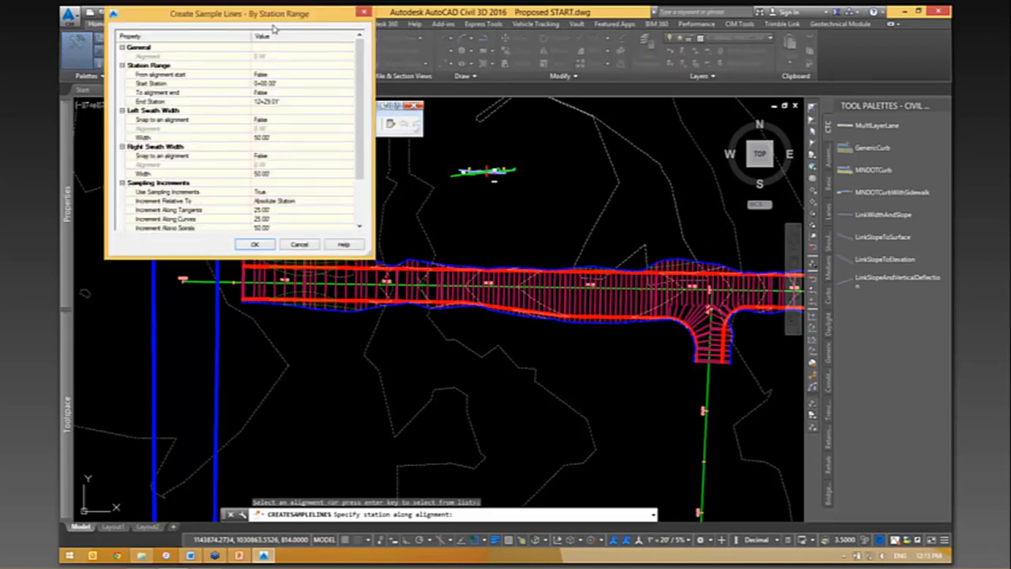
left_click_drag(273, 22, 263, 75)
- Set the start station by picking the corridor's west end on the alignment, at about 0+58.30
left_click(320, 137)
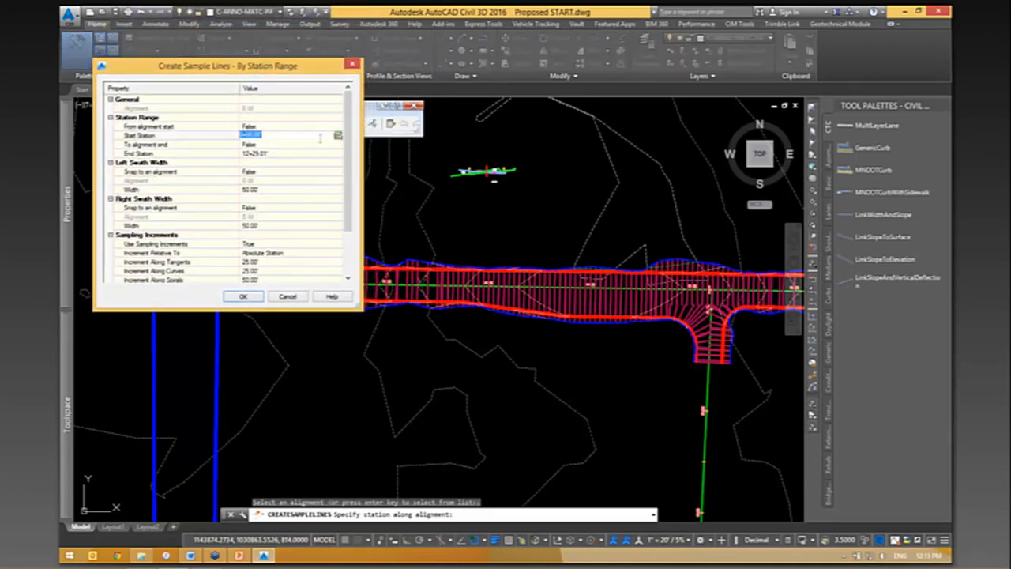
left_click(339, 137)
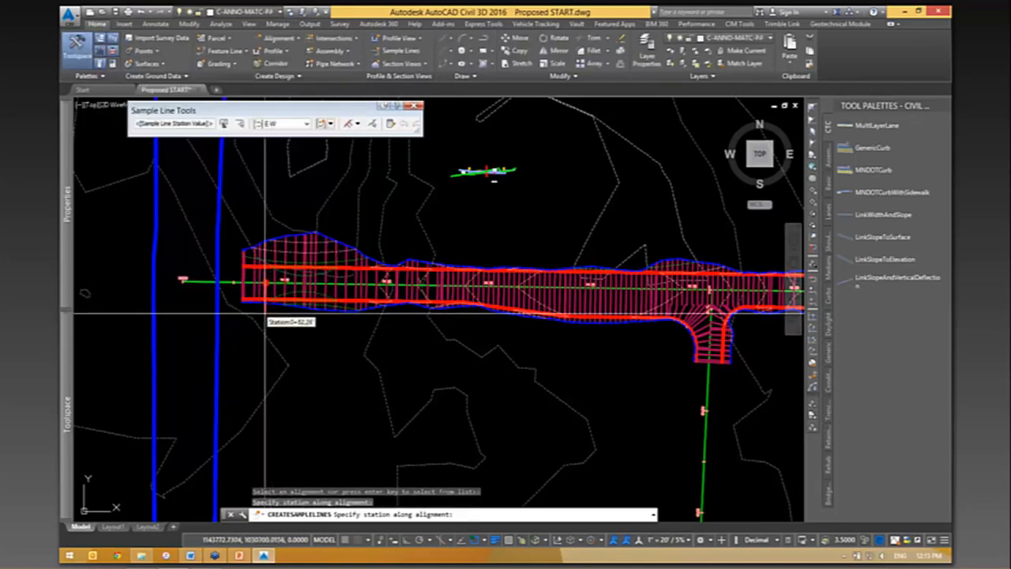
scroll(247, 283, "up", 2)
left_click(239, 226)
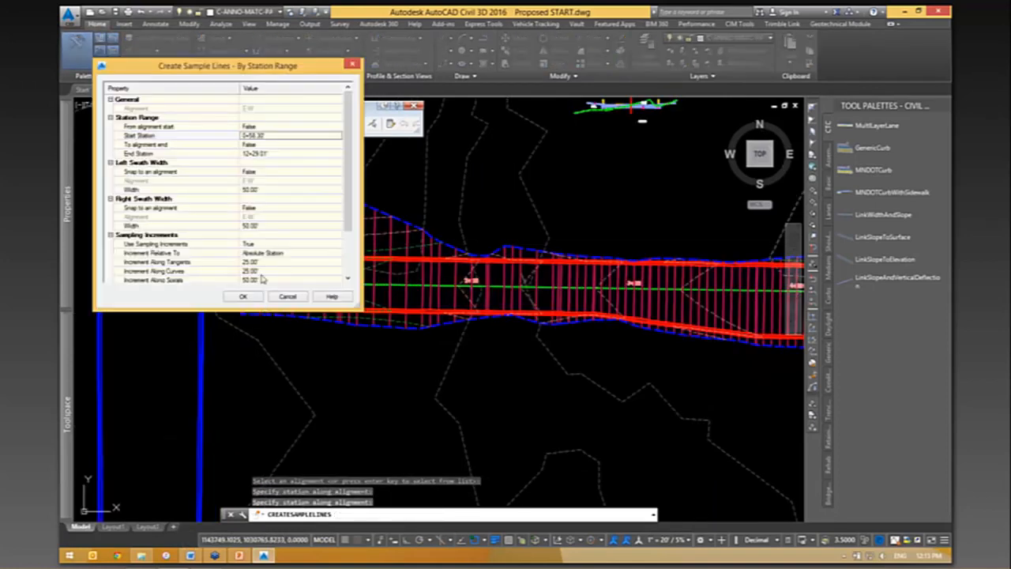
- Set the end station by picking the corridor's east end beyond the intersection, at about 10+60.99
left_click(331, 154)
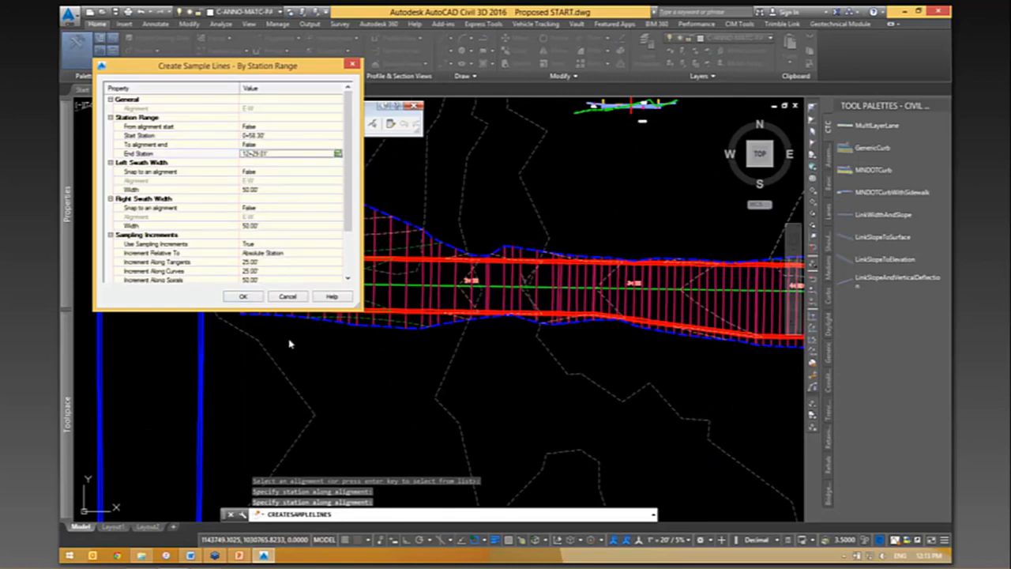
scroll(399, 315, "down", 6)
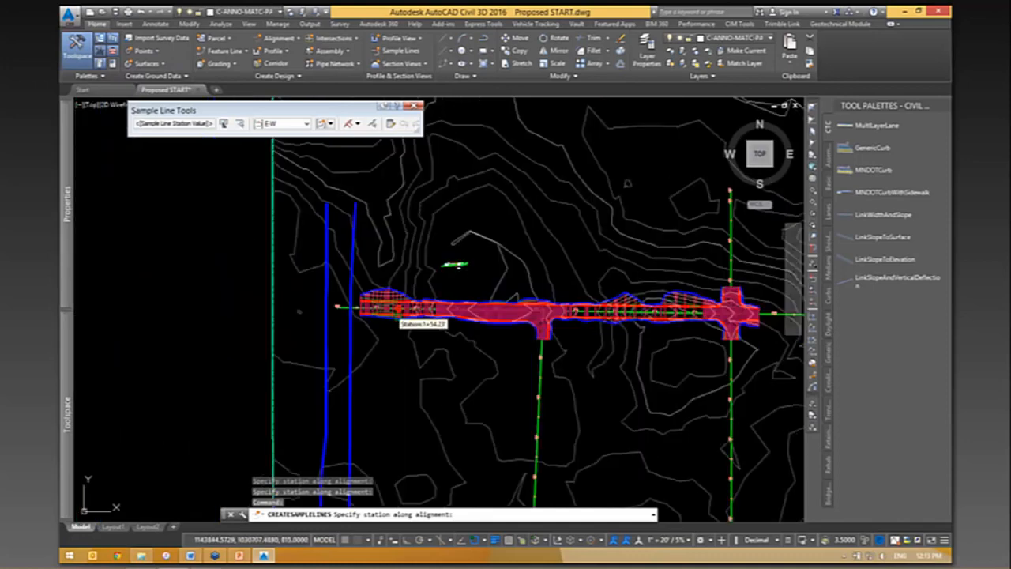
scroll(768, 315, "up", 4)
scroll(769, 309, "up", 6)
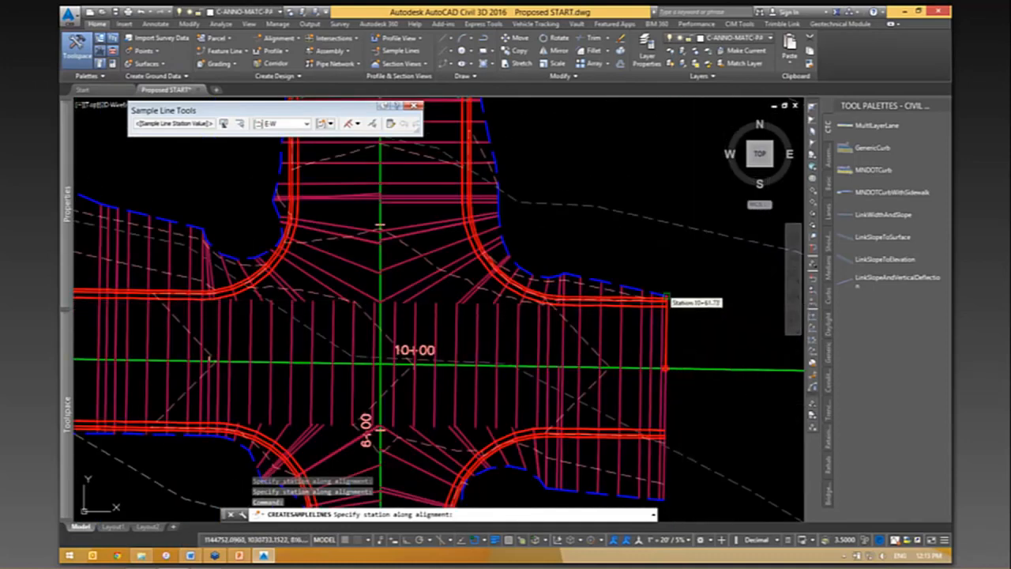
left_click(667, 298)
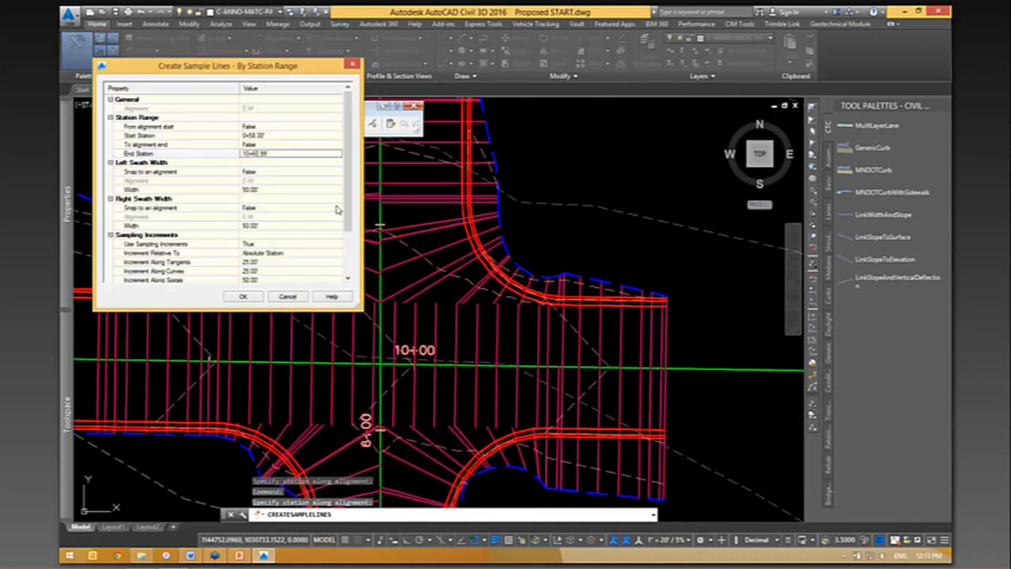
- Review the sampling increments along tangents and curves and the additional sample controls at range start and end
scroll(348, 191, "down", 2)
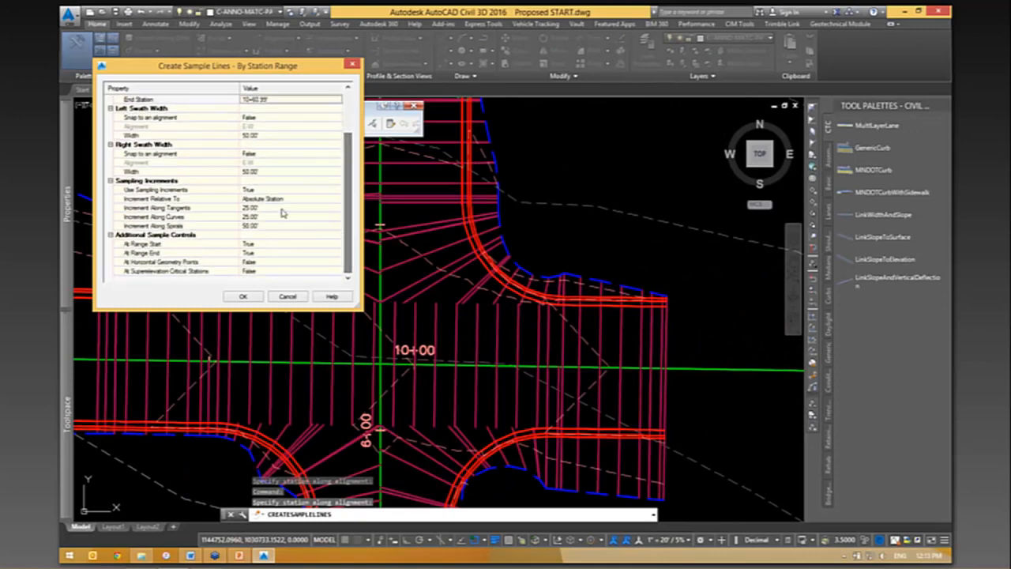
left_click(210, 209)
left_click(197, 216)
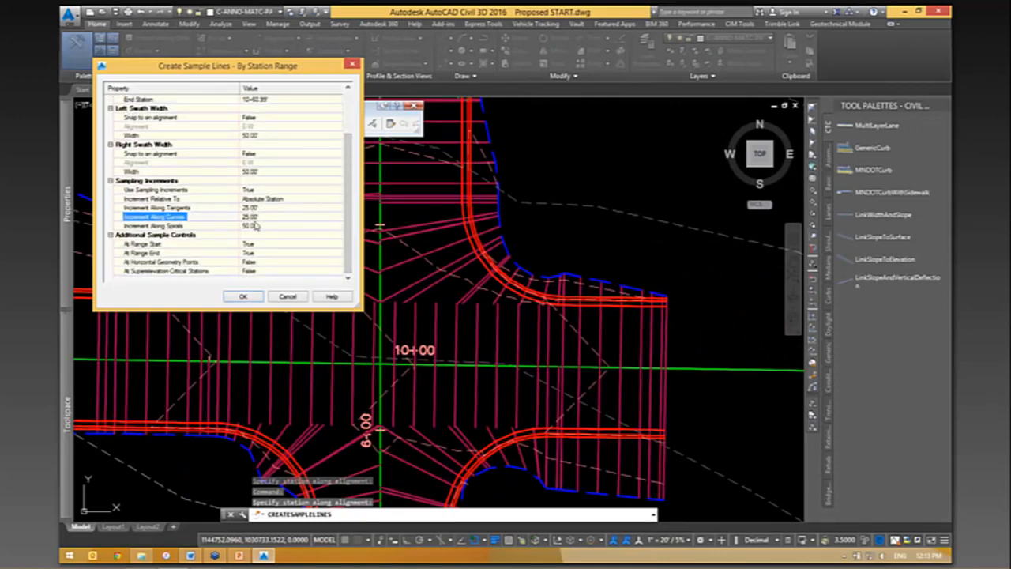
left_click(204, 244)
left_click(192, 254)
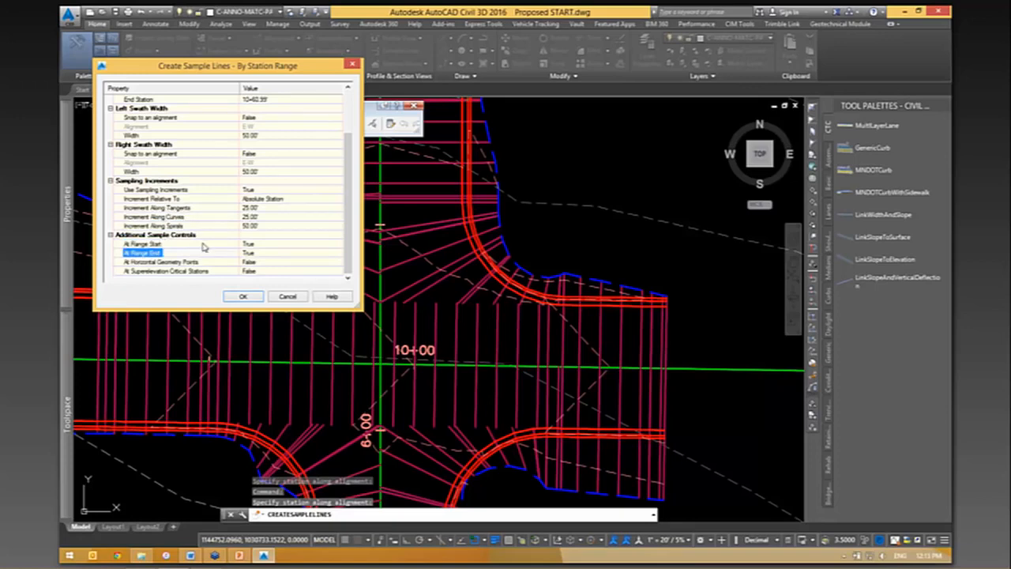
left_click(202, 245)
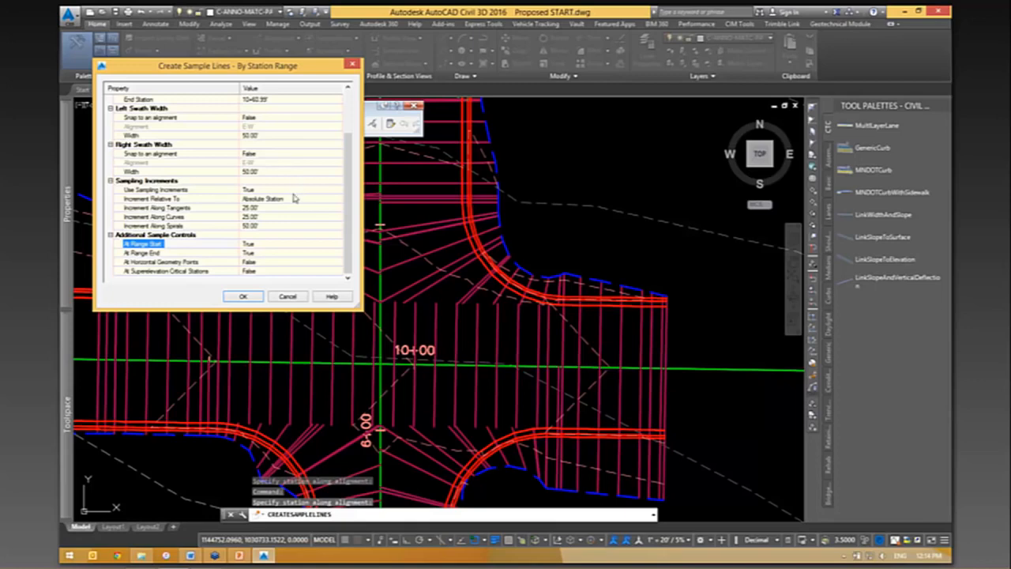
left_click(196, 209)
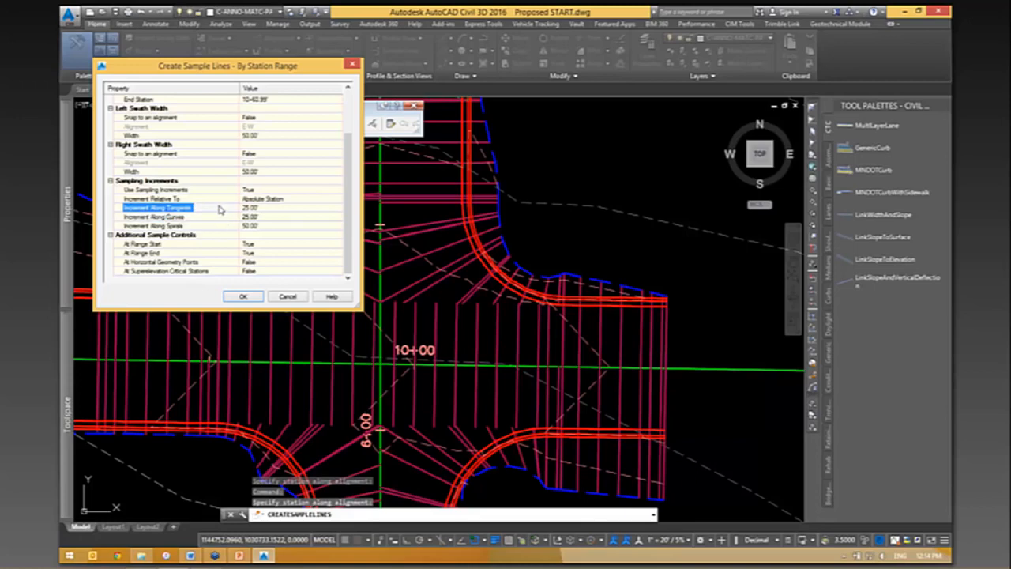
- Create the sample lines along the E-W alignment over the defined station range and finish the sample line command
left_click(247, 297)
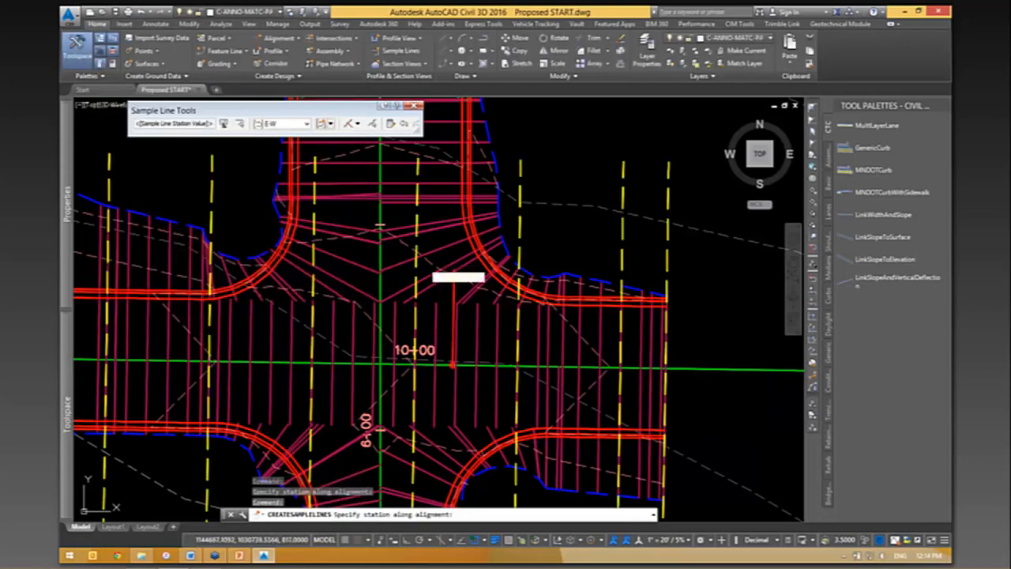
scroll(601, 273, "down", 2)
scroll(601, 274, "down", 5)
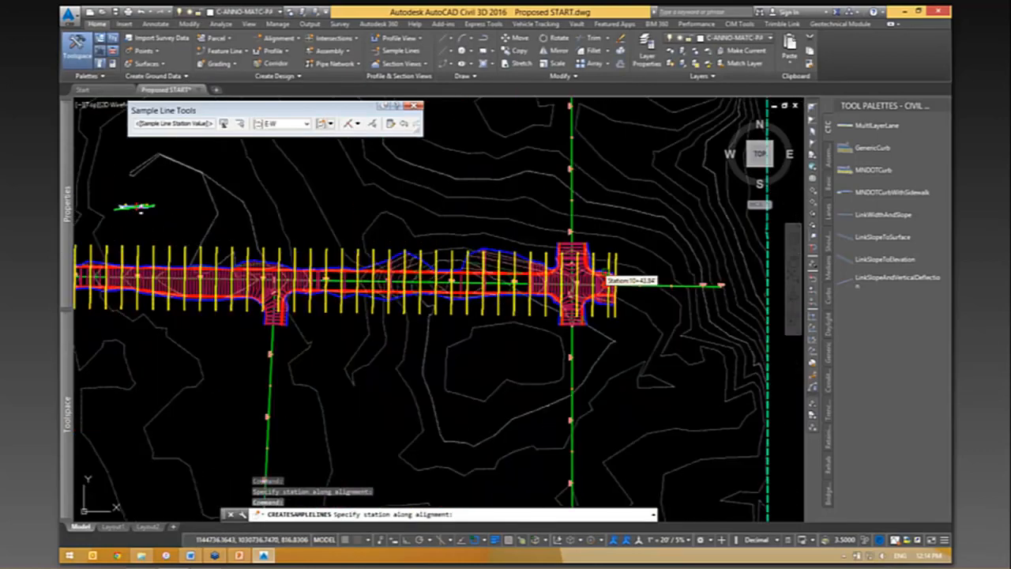
scroll(424, 378, "down", 3)
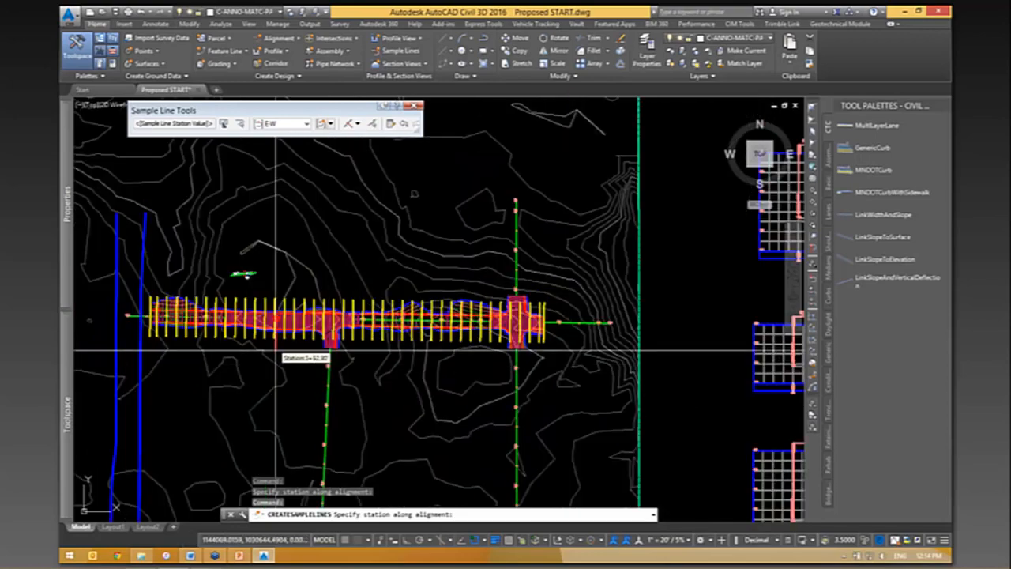
scroll(198, 332, "up", 5)
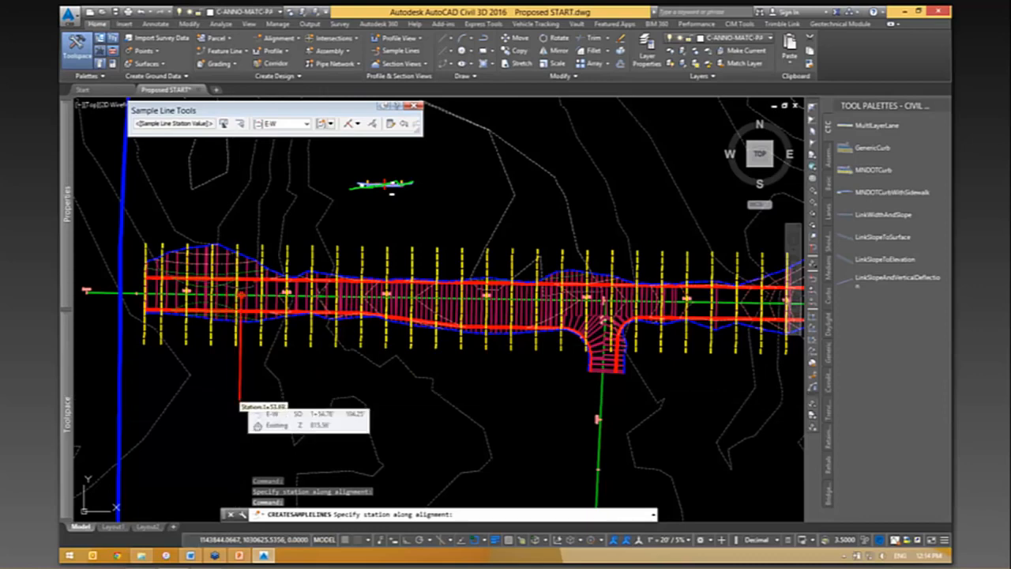
key("Escape")
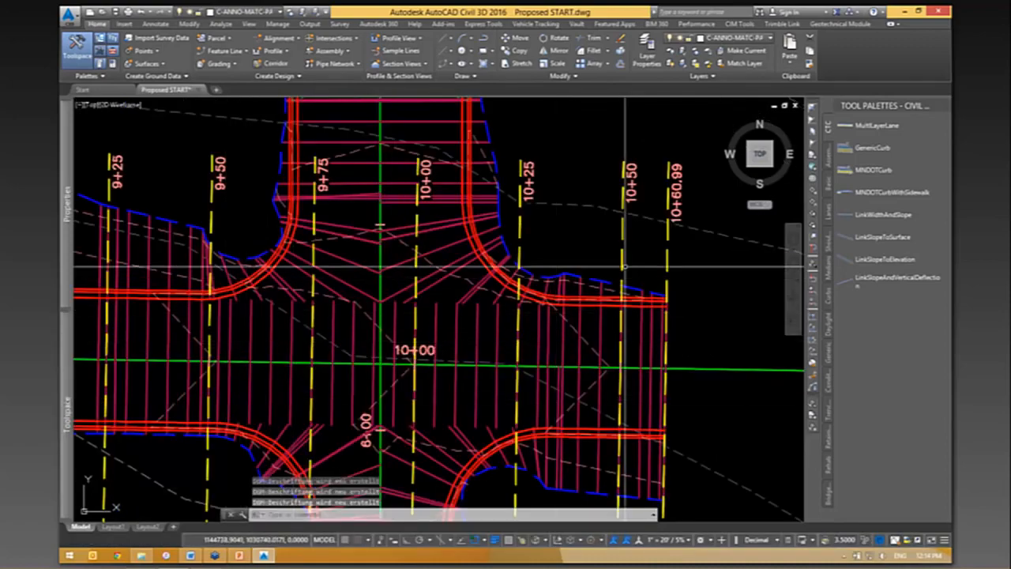
- Examine the spacing and labels of the new sample lines along the corridor, including around the intersections
scroll(660, 261, "down", 4)
scroll(375, 214, "up", 2)
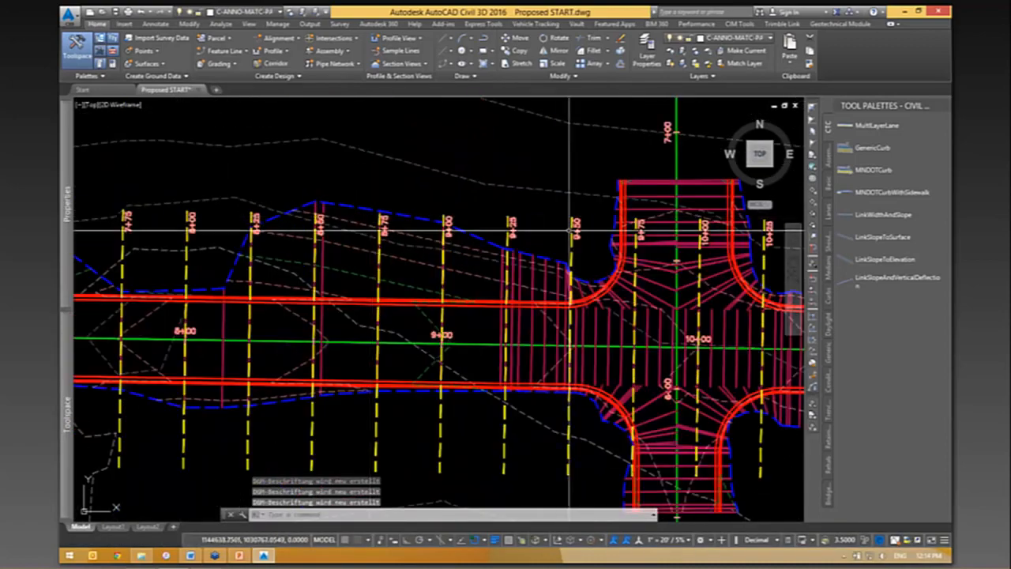
scroll(583, 369, "down", 1)
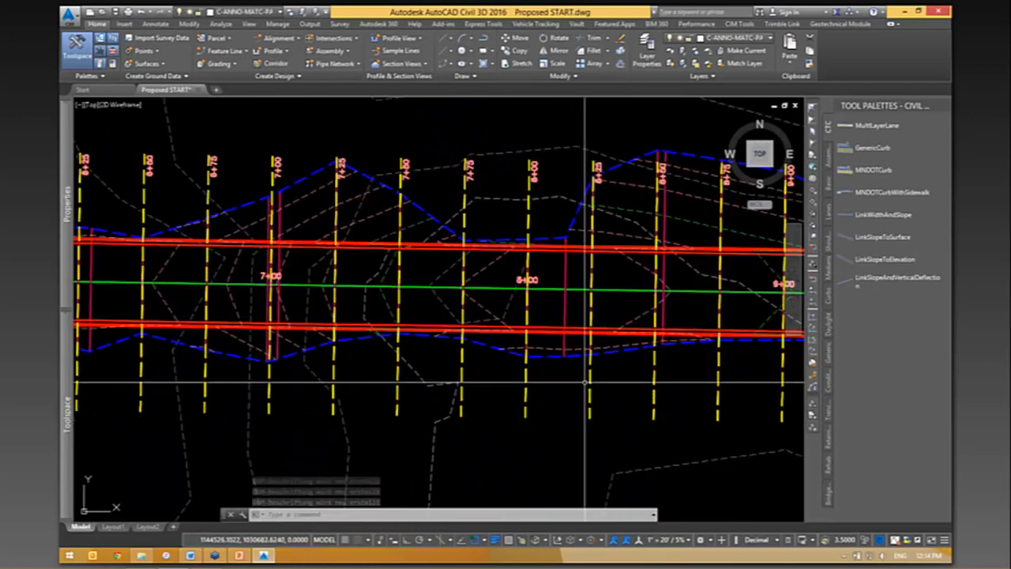
scroll(727, 369, "down", 2)
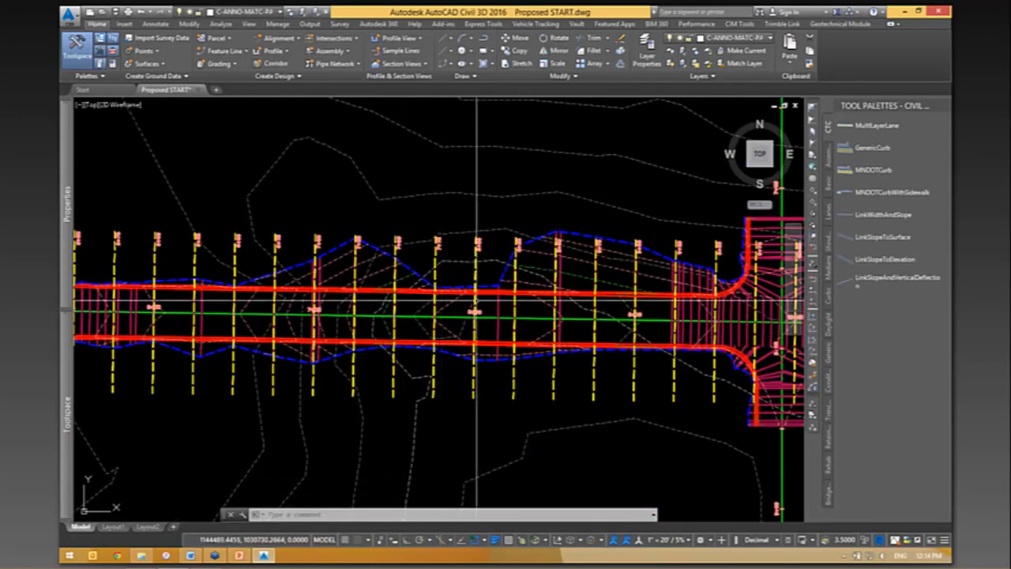
mouse_move(673, 440)
middle_mouse_down()
mouse_move(495, 422)
mouse_move(683, 425)
middle_mouse_up()
middle_click_drag(258, 381, 519, 396)
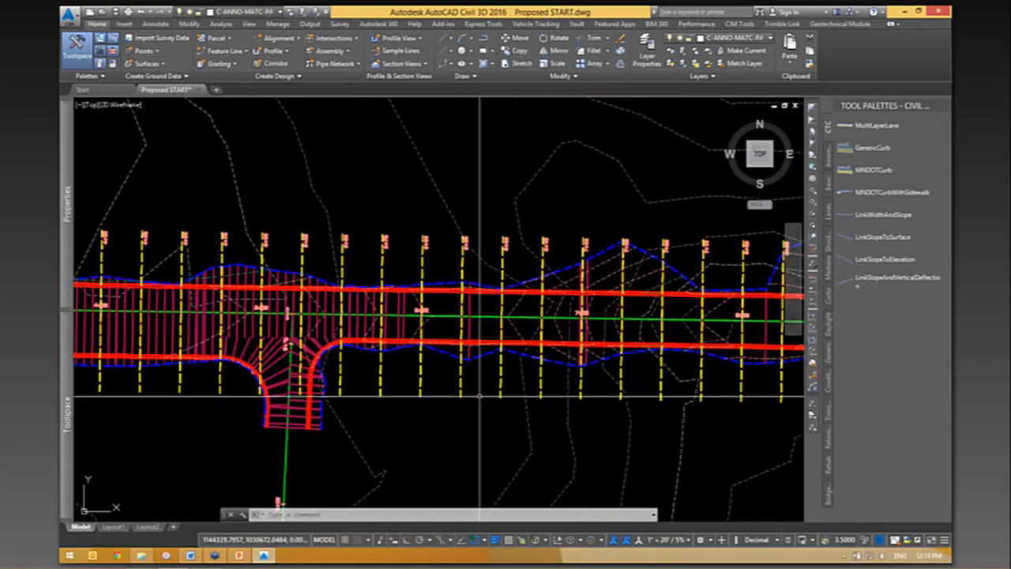
scroll(383, 341, "up", 2)
scroll(368, 340, "up", 2)
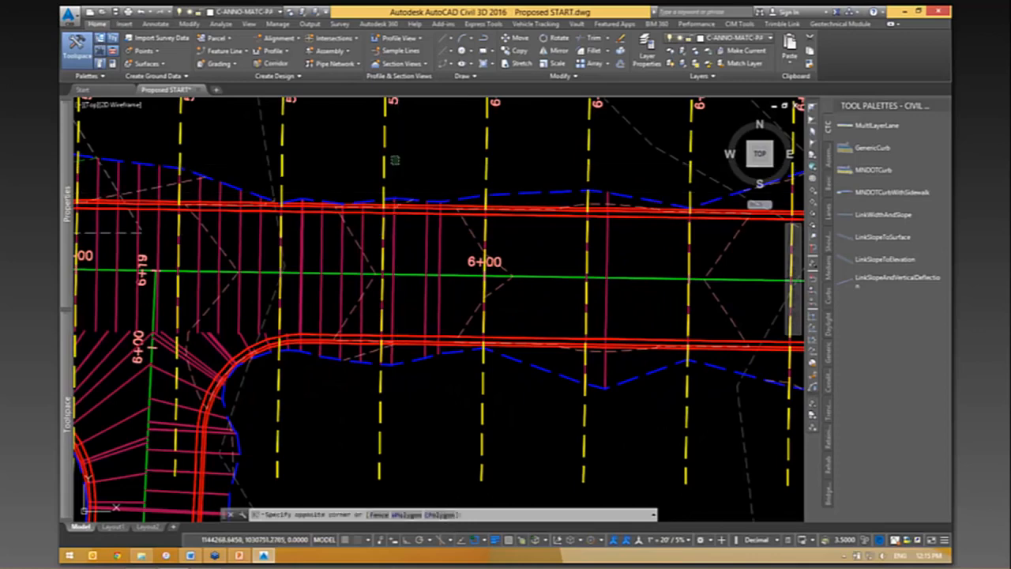
left_click(386, 237)
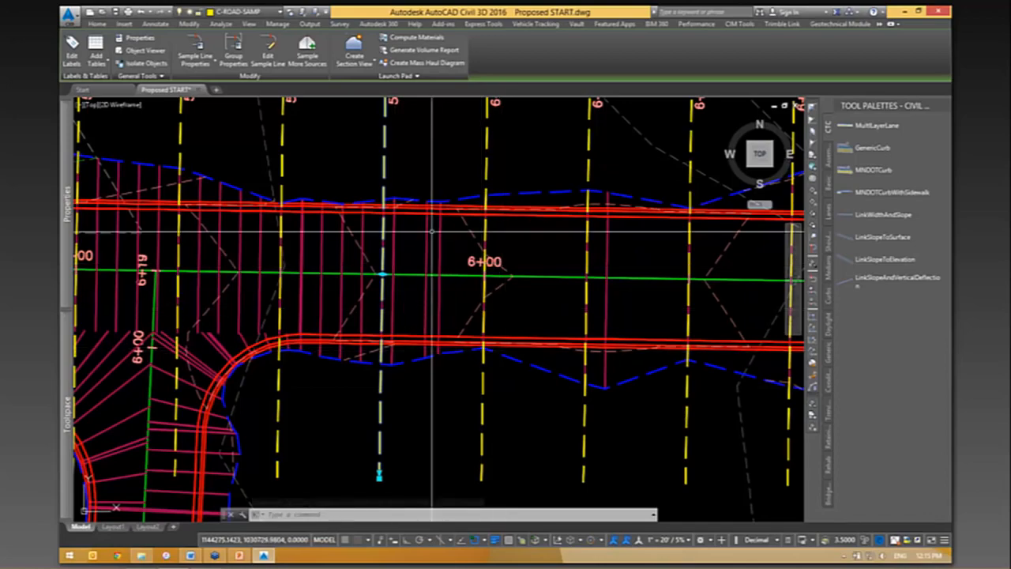
scroll(486, 324, "down", 4)
key("Escape")
scroll(458, 264, "up", 2)
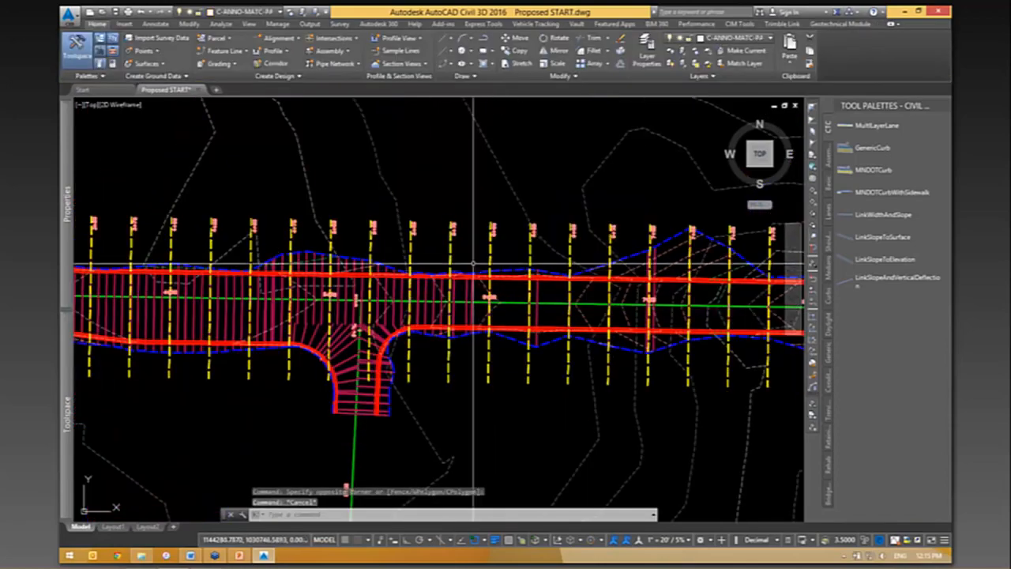
- Start Compute Materials for the E-W sample line group on the E-W alignment
left_click(442, 230)
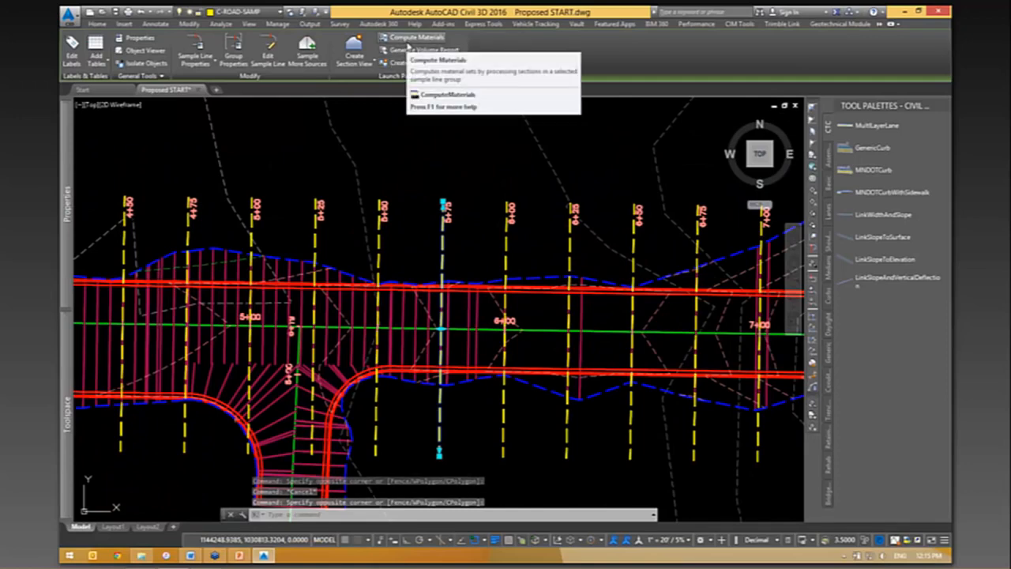
left_click(409, 44)
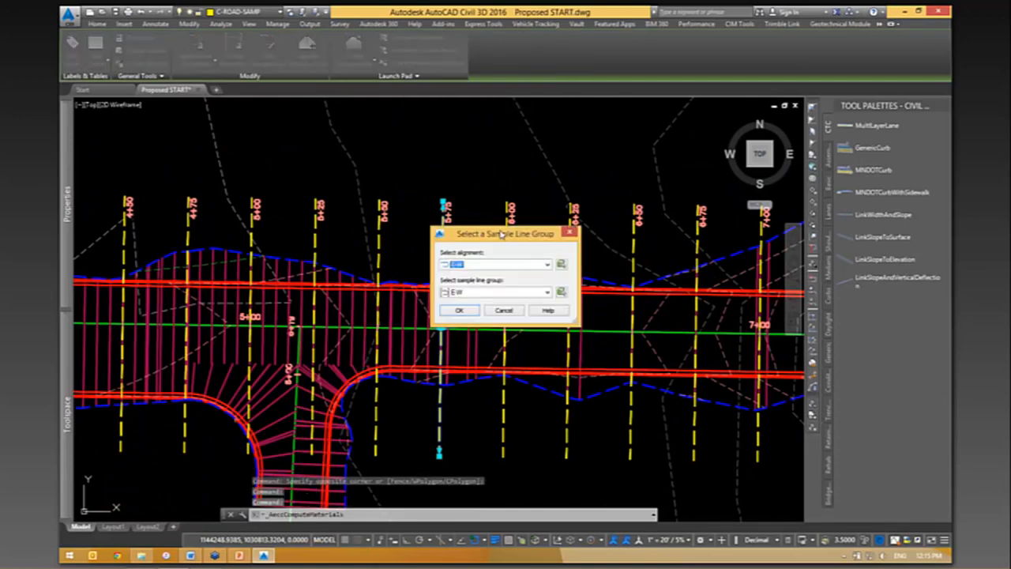
left_click_drag(501, 235, 445, 172)
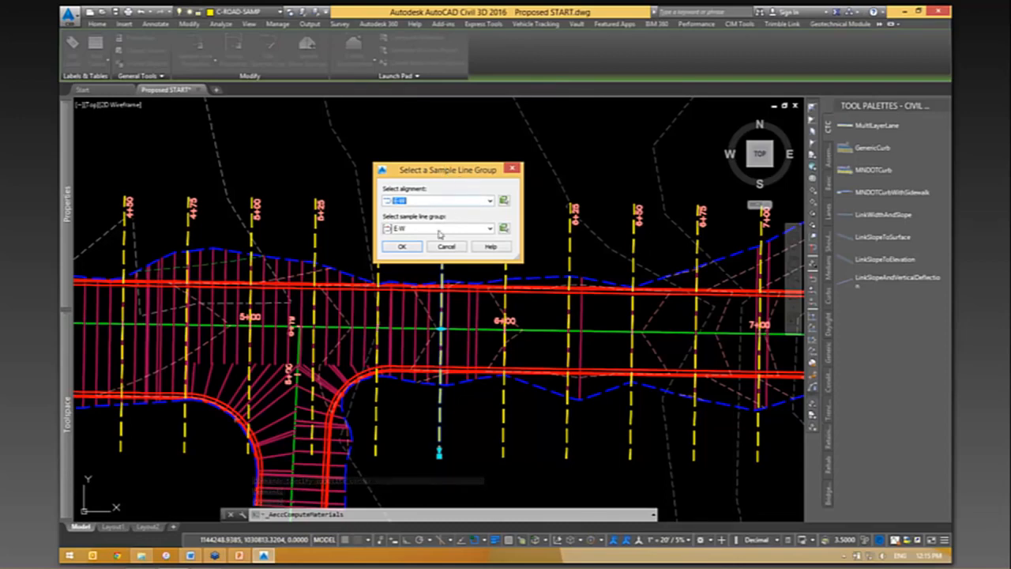
left_click(397, 248)
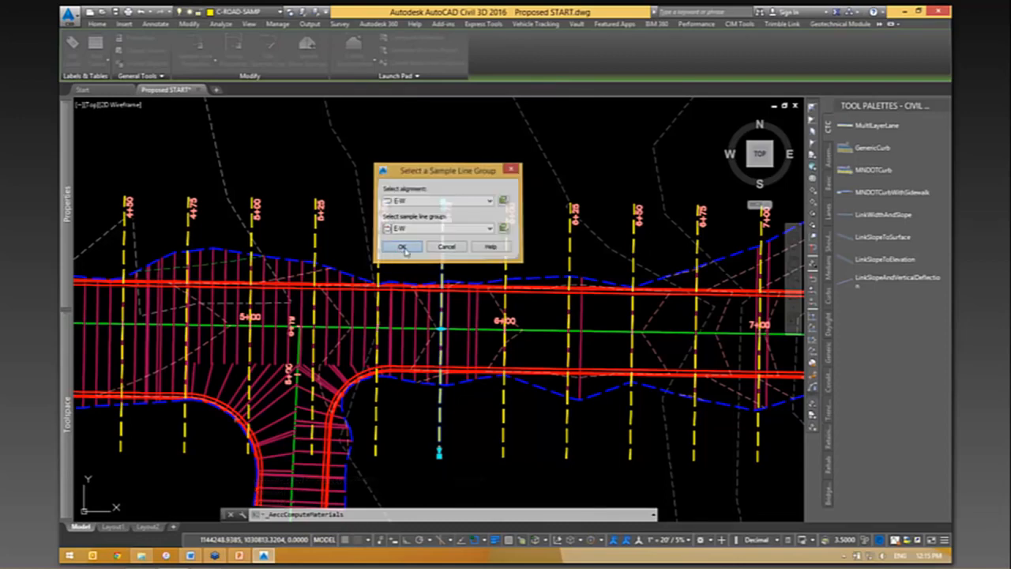
left_click_drag(354, 158, 607, 124)
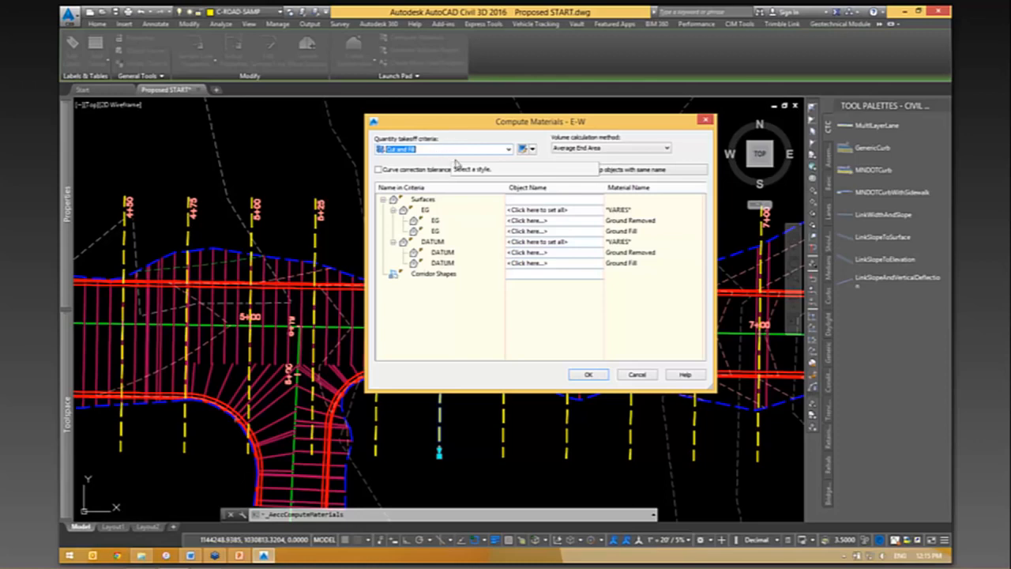
- Assign the Existing surface to all EG criteria and the corridor Datum surface to all DATUM criteria
left_click(427, 210)
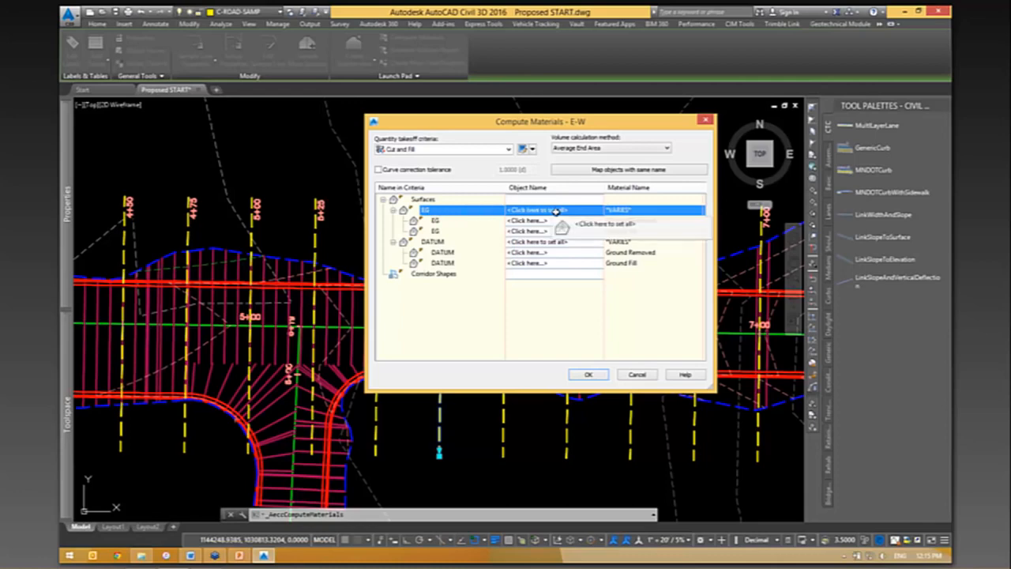
left_click(526, 210)
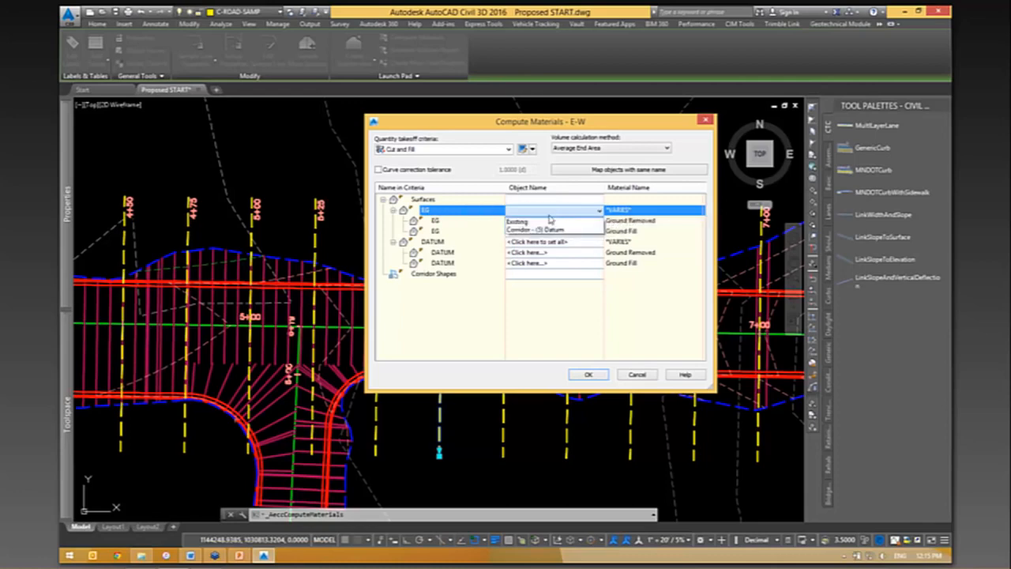
left_click(520, 222)
left_click(511, 242)
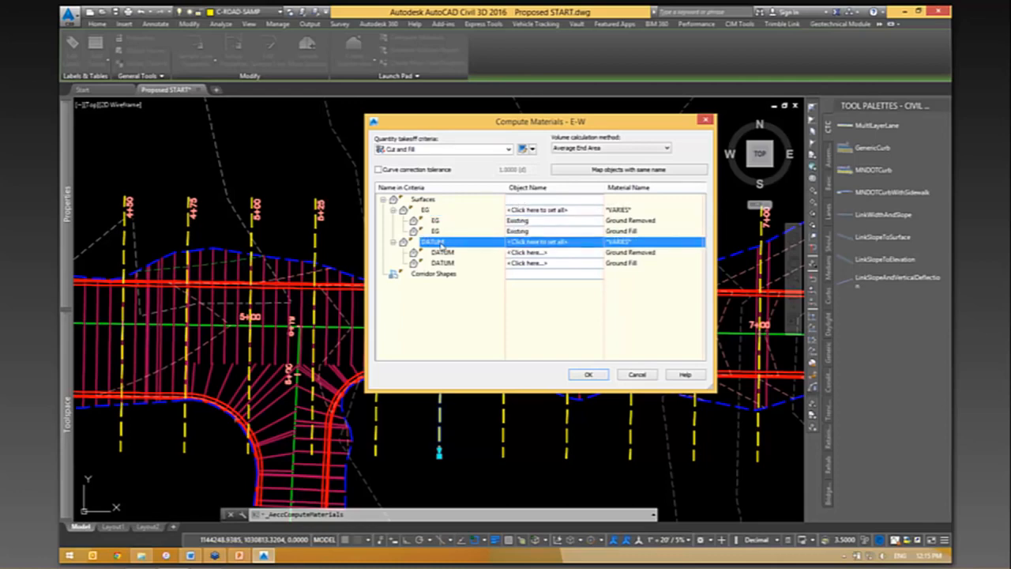
left_click(553, 242)
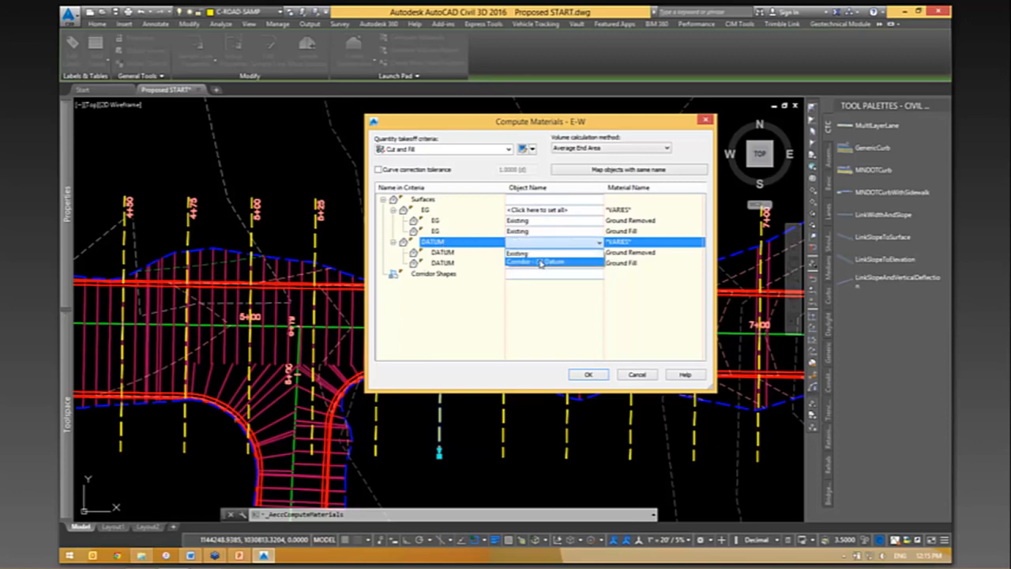
left_click(536, 263)
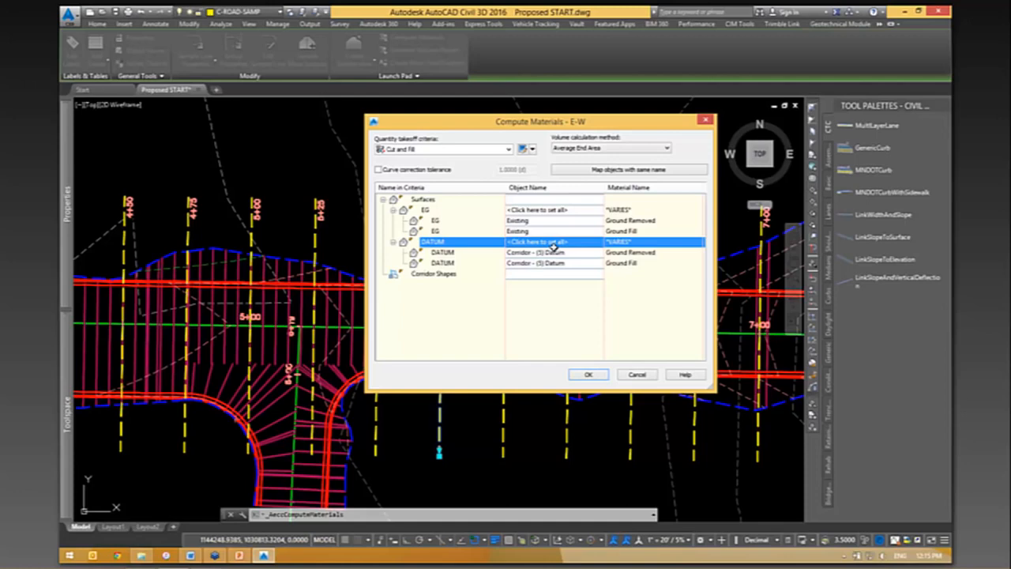
mouse_move(568, 121)
left_mouse_down()
mouse_move(519, 123)
mouse_move(642, 118)
mouse_move(697, 102)
left_mouse_up()
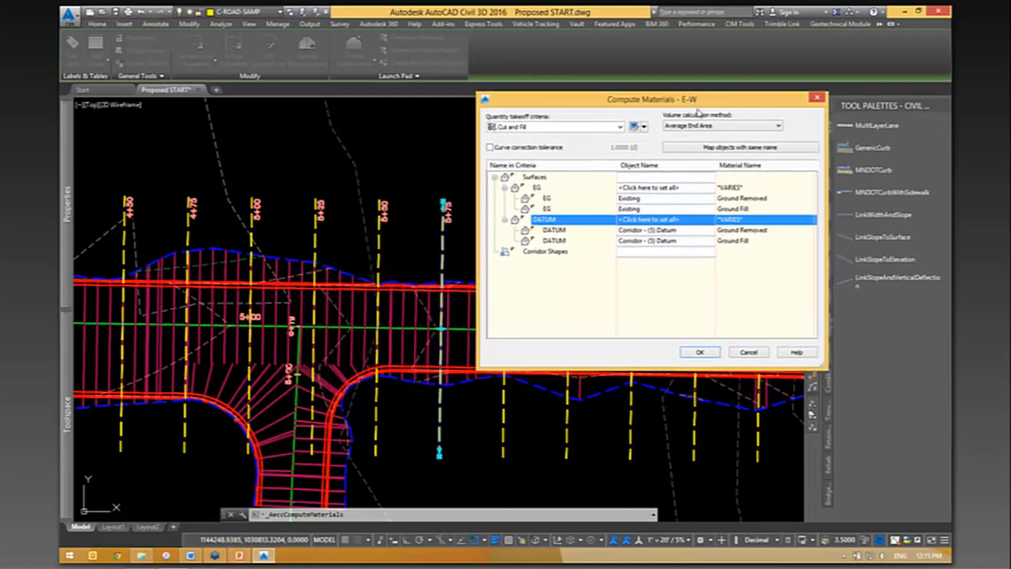
- Try the Prismoidal and Composite Volume calculation methods for the cut and fill criteria
left_click(696, 126)
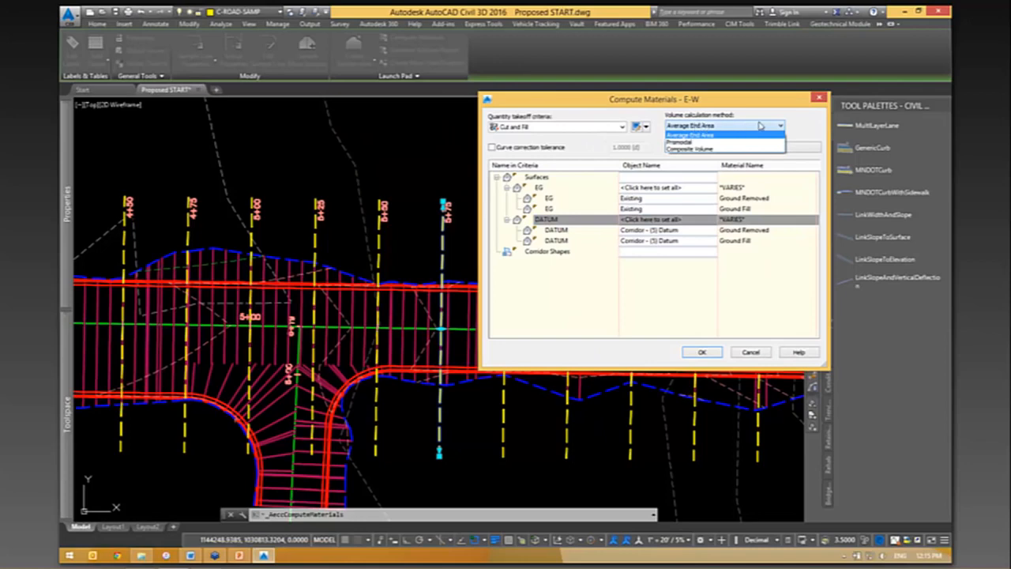
left_click(663, 104)
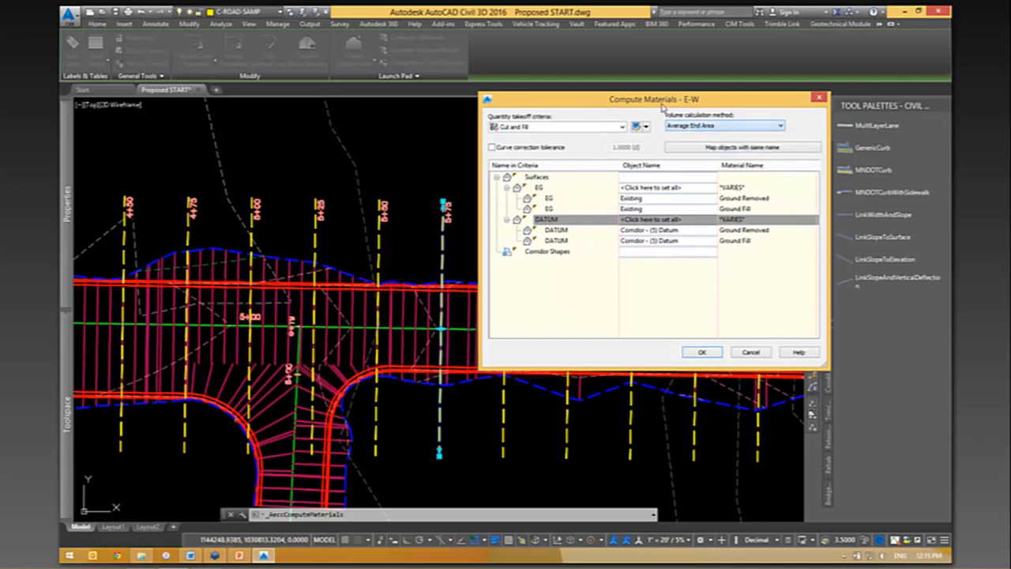
left_click_drag(645, 100, 670, 85)
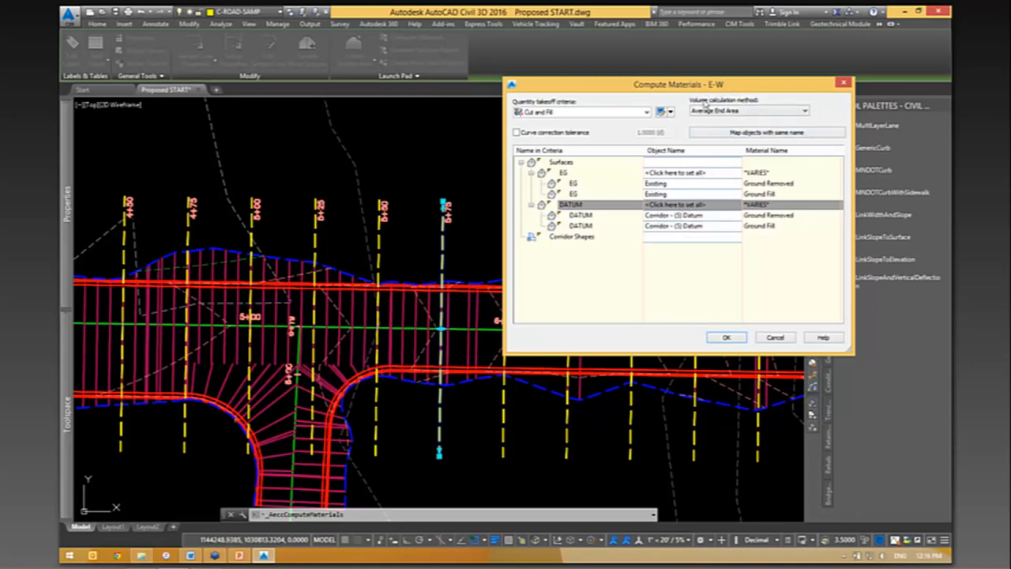
left_click_drag(704, 87, 715, 105)
left_click(751, 128)
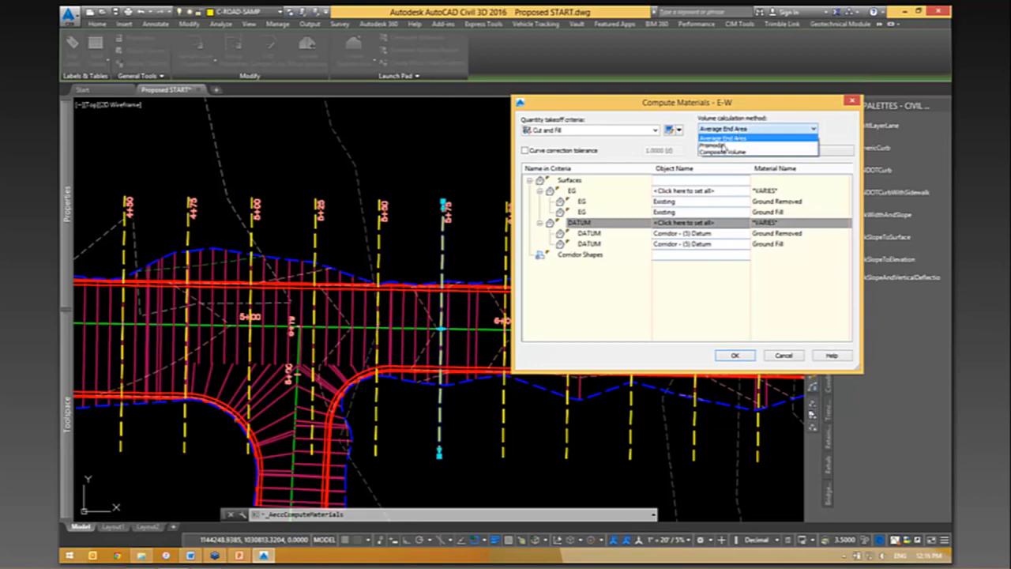
left_click(720, 145)
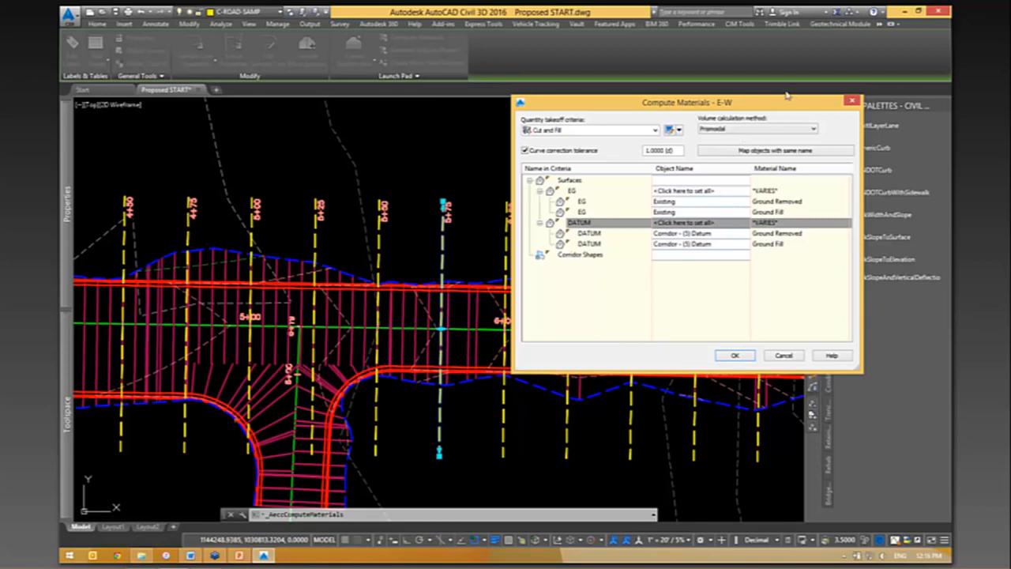
left_click(751, 129)
left_click(725, 153)
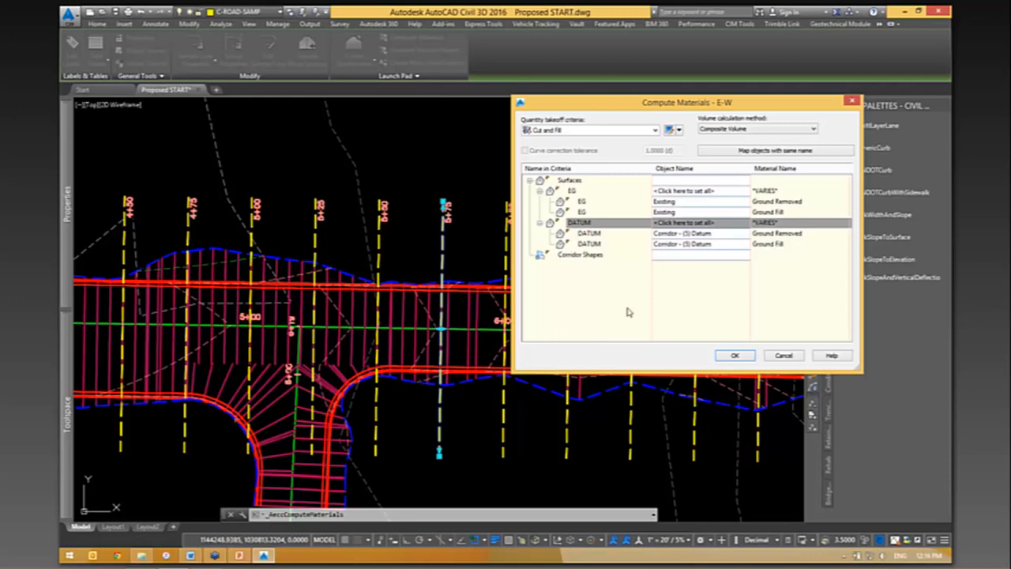
- Set the volume calculation method to Average End Area and compute the materials
left_click(743, 131)
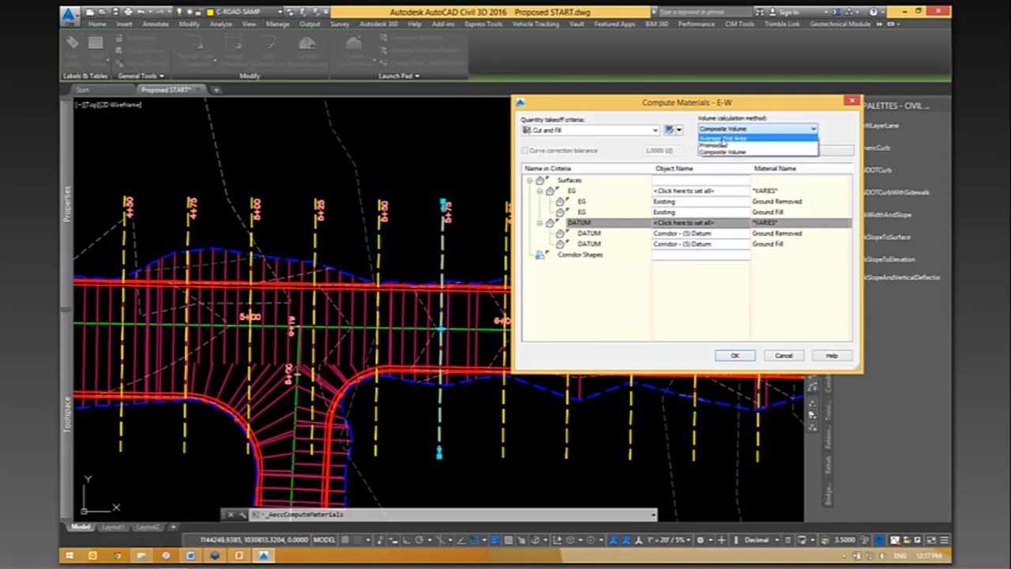
left_click(723, 139)
left_click_drag(697, 103, 658, 99)
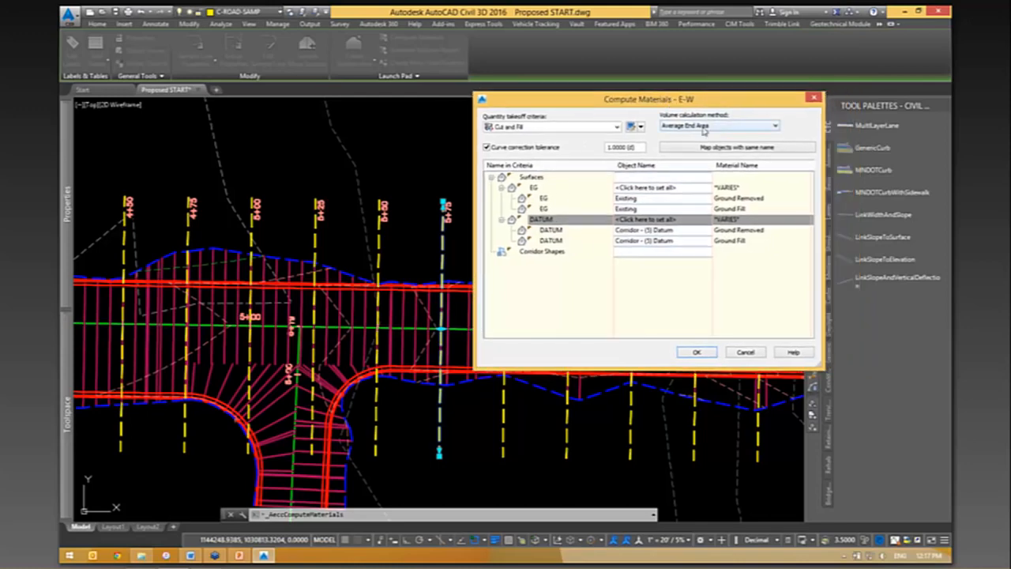
left_click(695, 354)
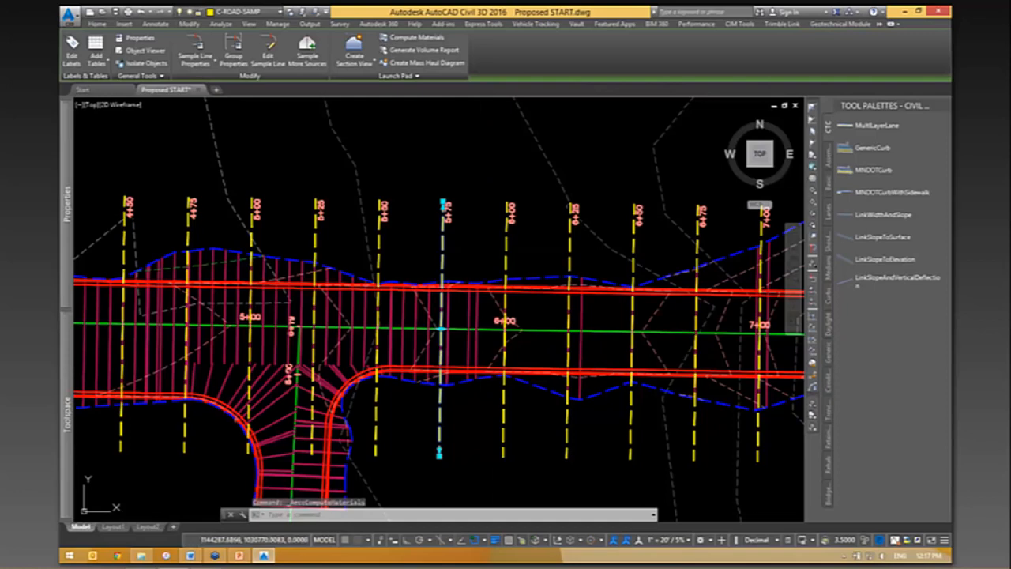
- Open the E-W sample line group's material list and expand the Ground Removed and Ground Fill materials to inspect their surfaces
right_click(484, 144)
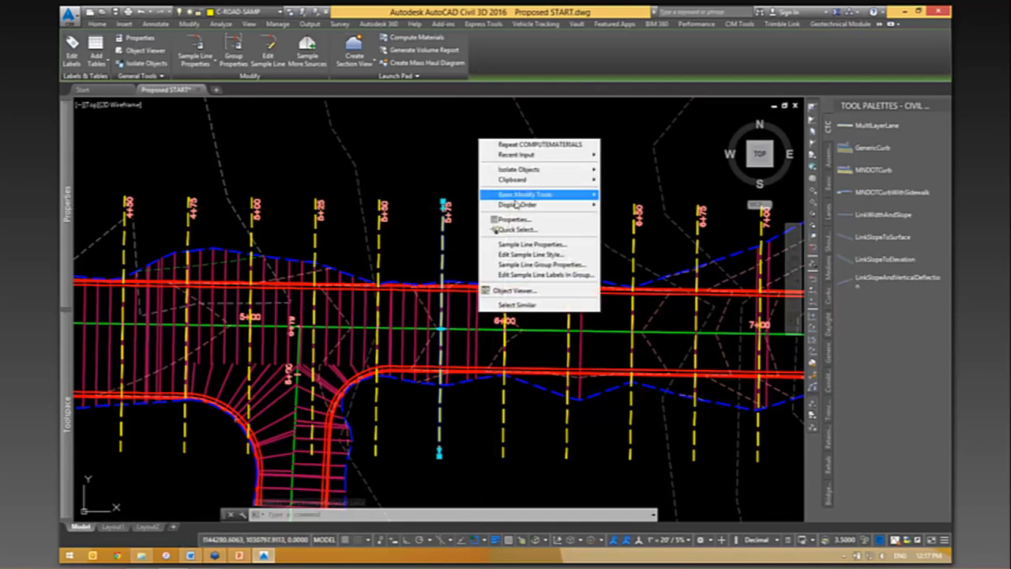
left_click(531, 266)
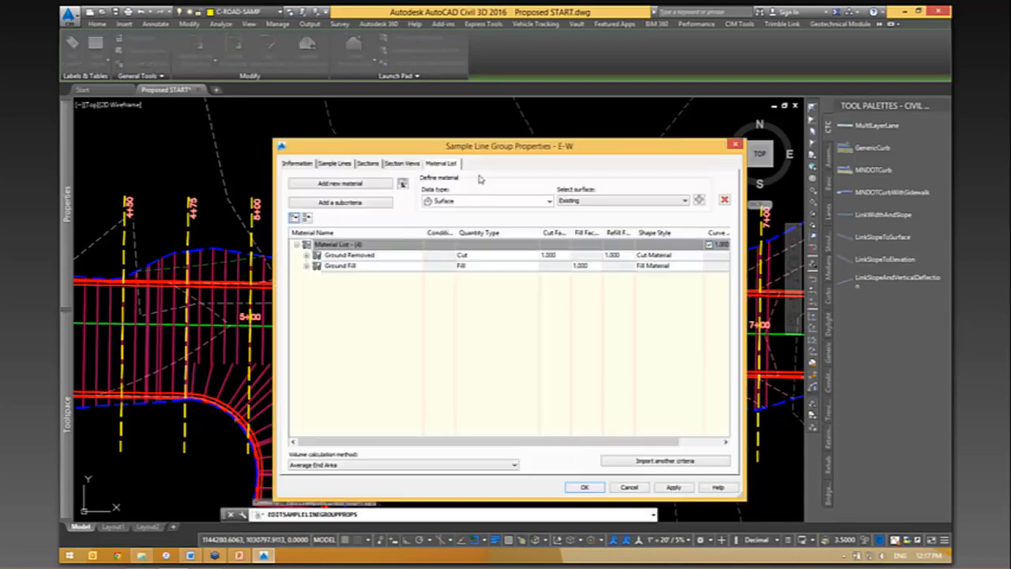
left_click_drag(478, 140, 439, 106)
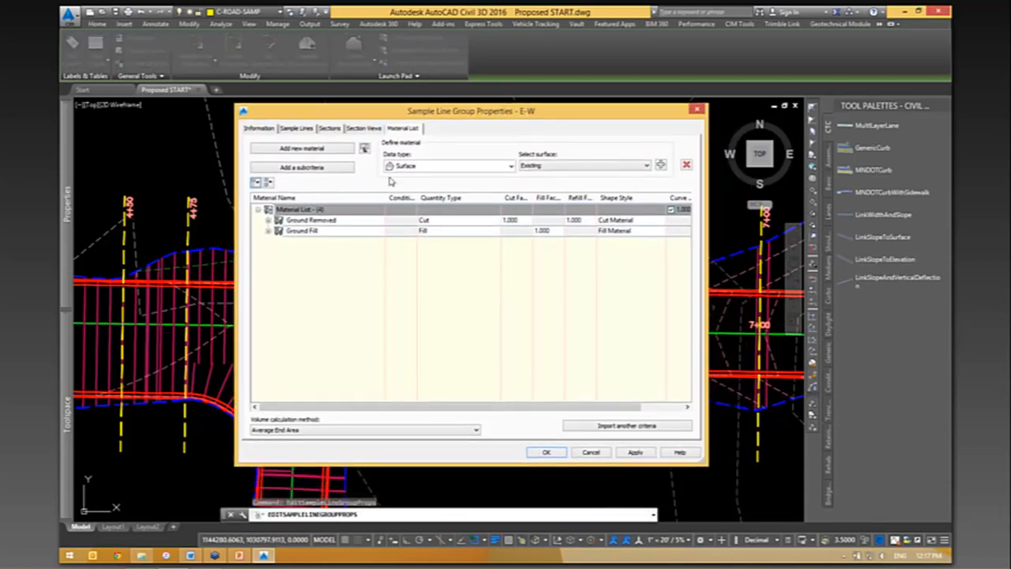
left_click(268, 220)
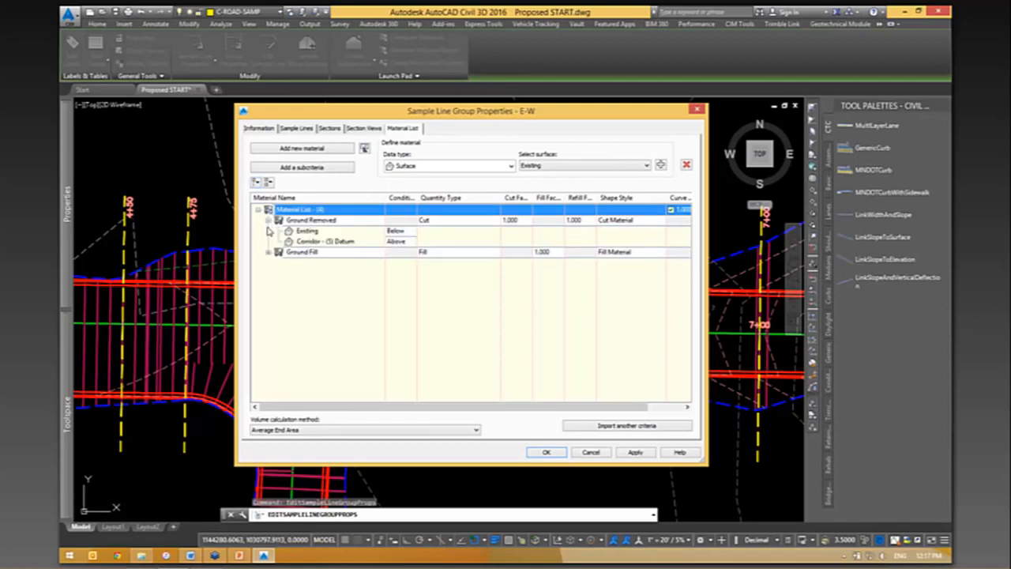
left_click(269, 252)
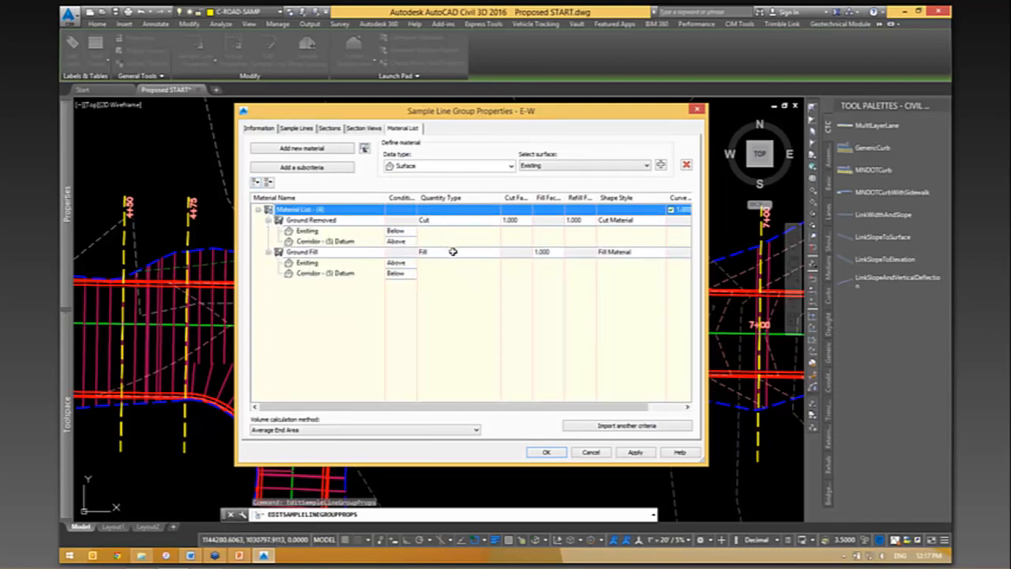
- Check the import option for quantity takeoff criteria and review the Above/Below conditions of the Ground Removed surfaces
left_click(621, 427)
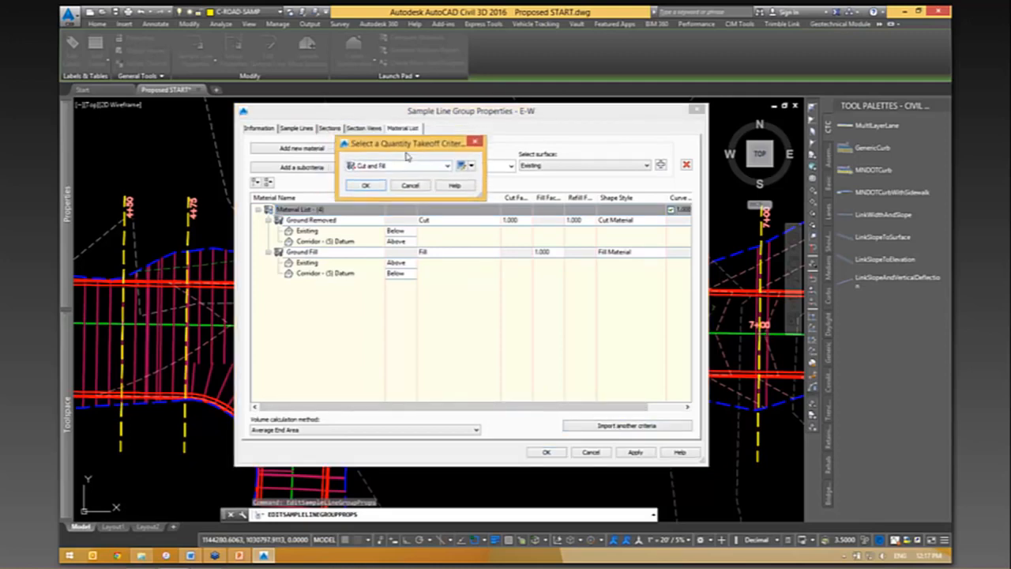
left_click(423, 205)
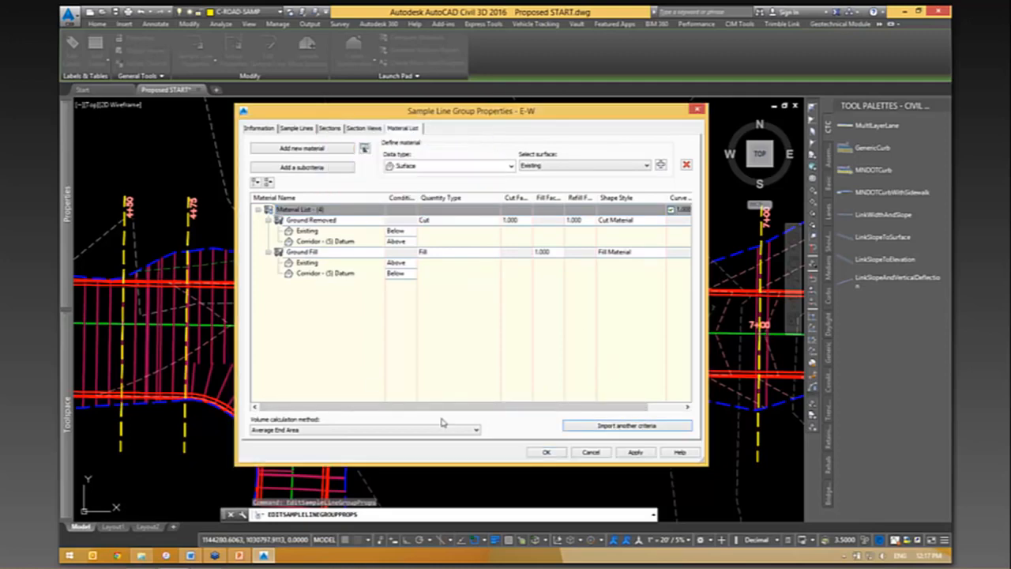
left_click(305, 231)
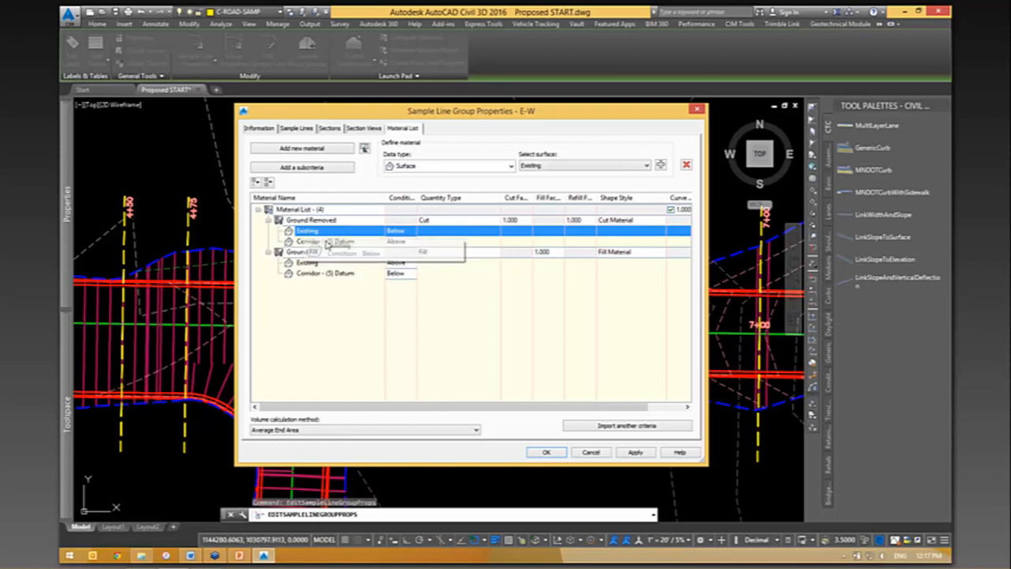
left_click(367, 242)
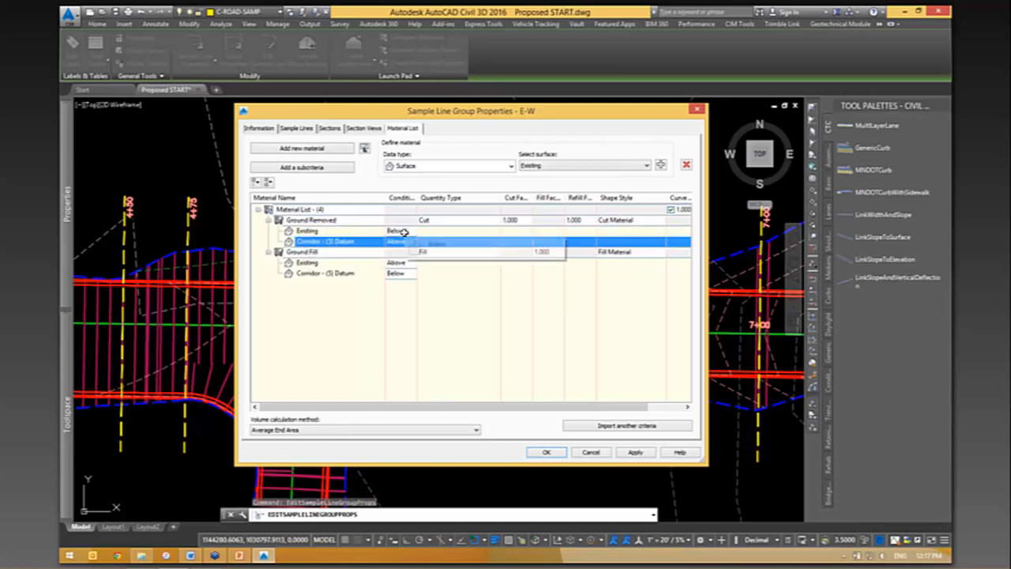
left_click(404, 232)
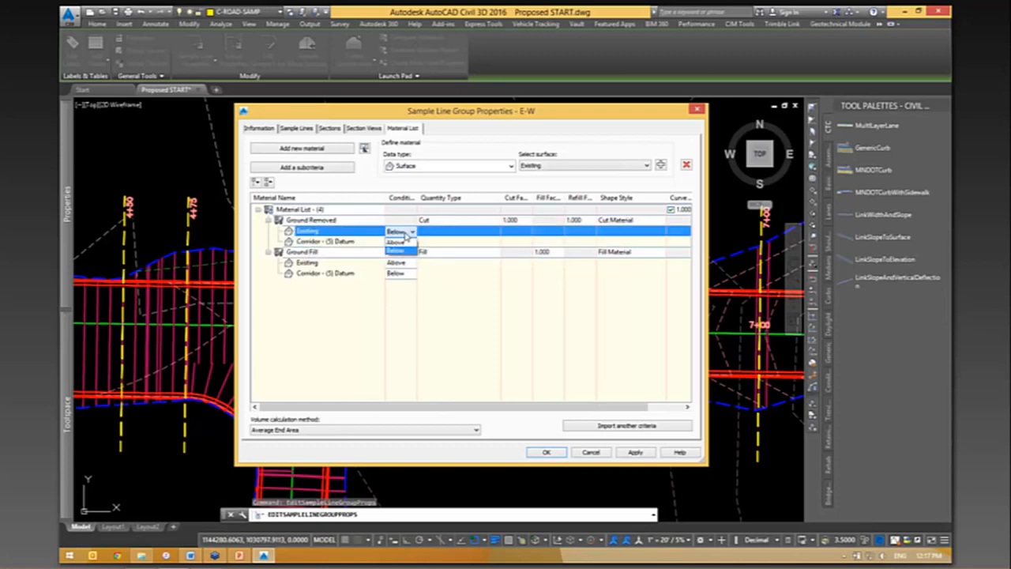
left_click(360, 243)
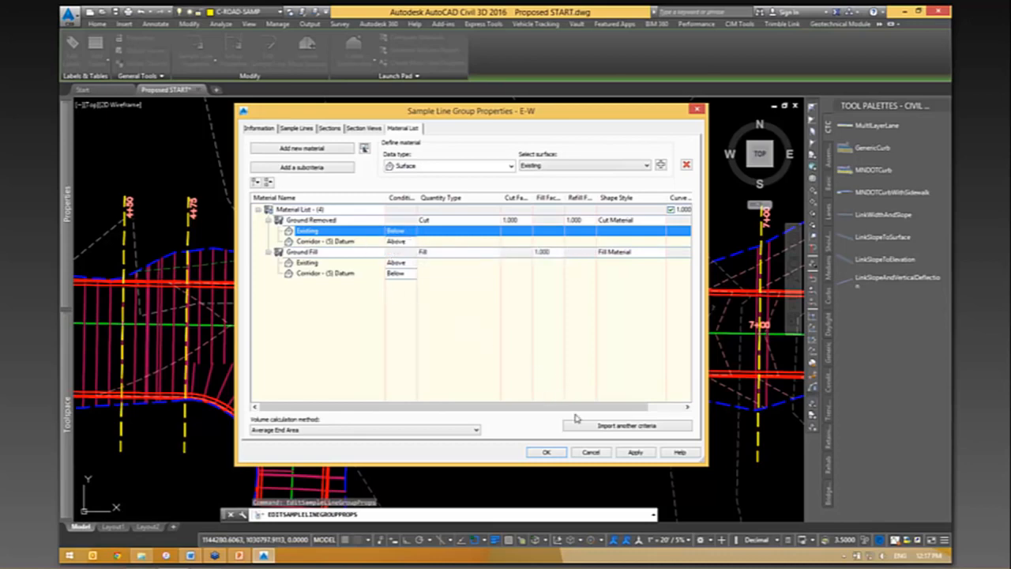
- Review the quantity takeoff criteria available for import, keeping Cut and Fill selected, and close the sample line group properties
left_click(661, 428)
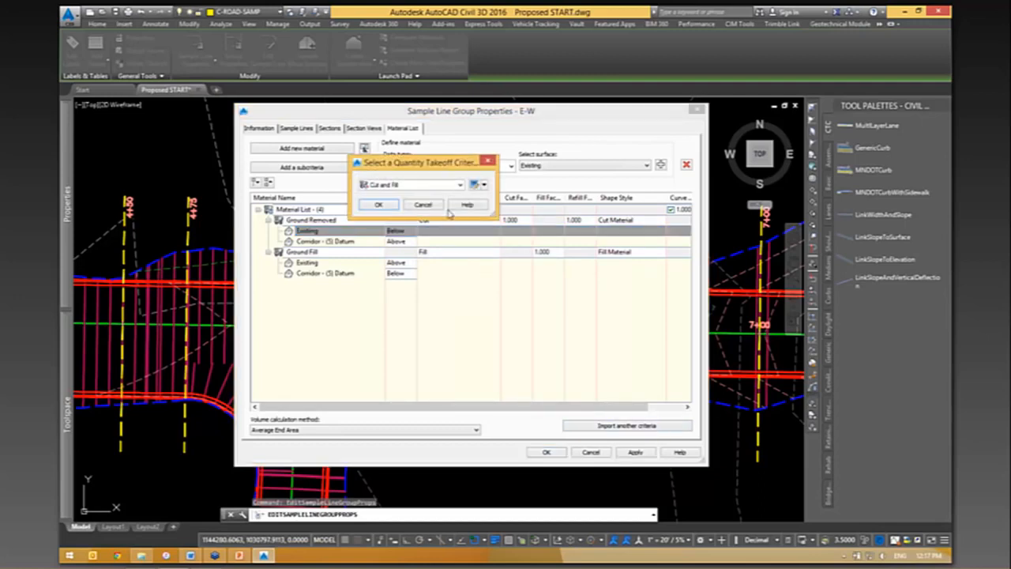
left_click(433, 187)
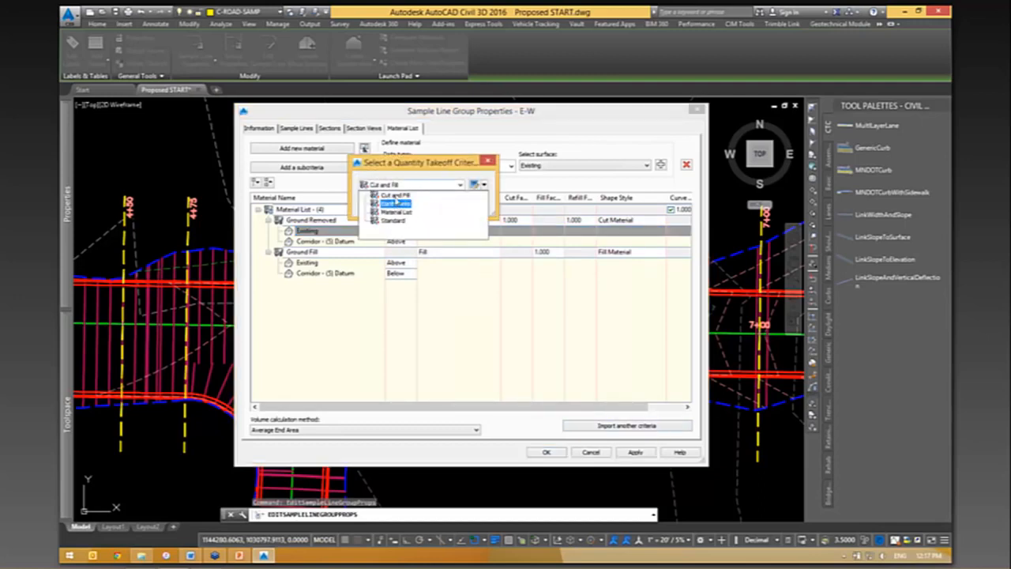
left_click(395, 198)
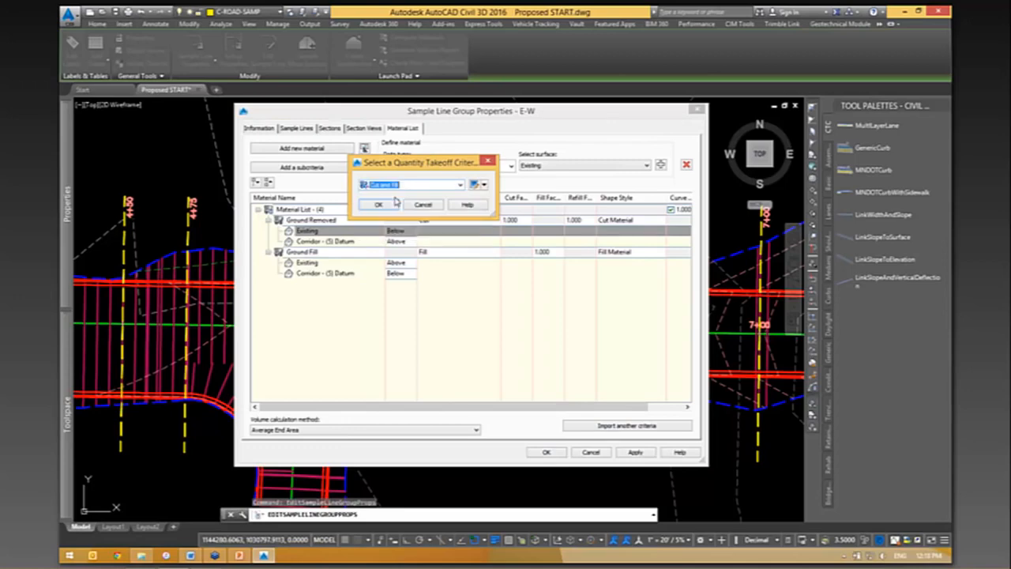
left_click_drag(440, 158, 576, 153)
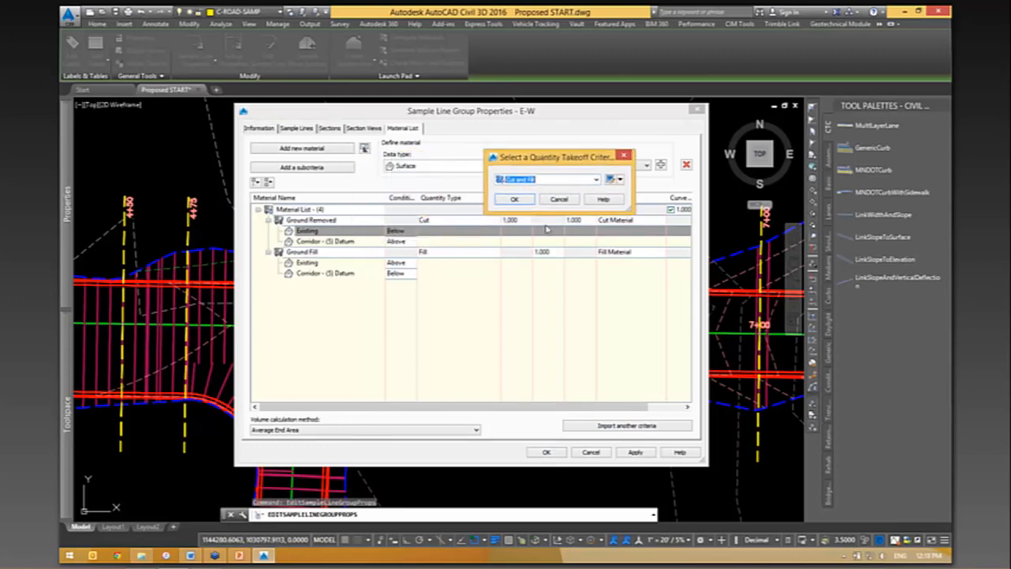
left_click(516, 199)
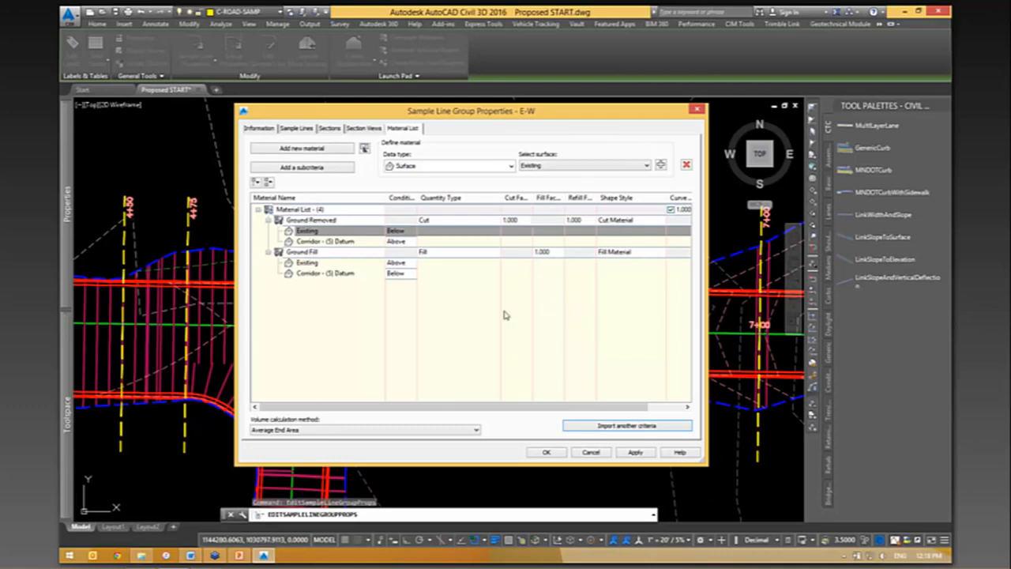
left_click(548, 453)
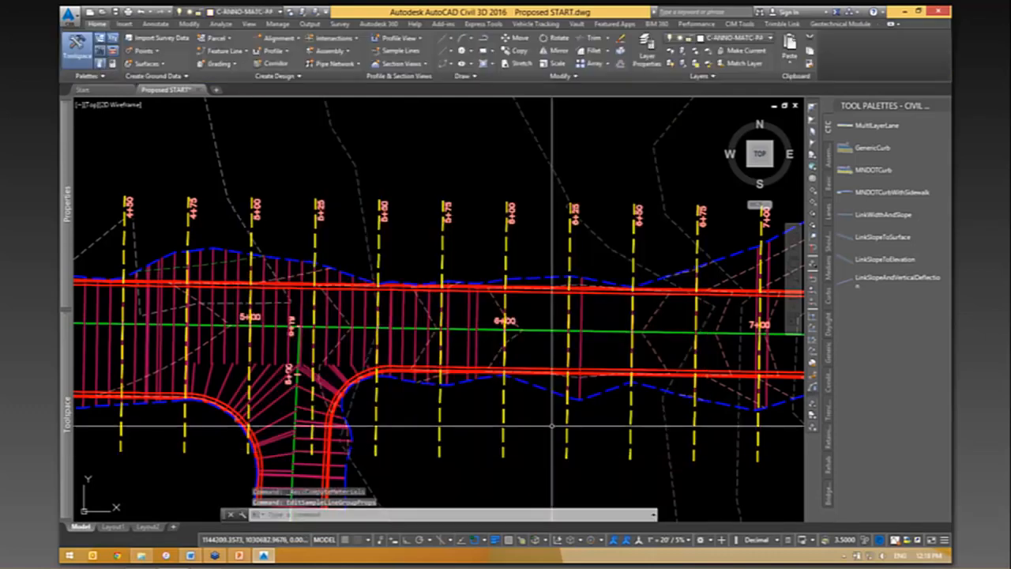
- Start a Total Volume Table for the E-W sample line group using Material List - (4), with table splitting turned off
scroll(506, 213, "down", 2)
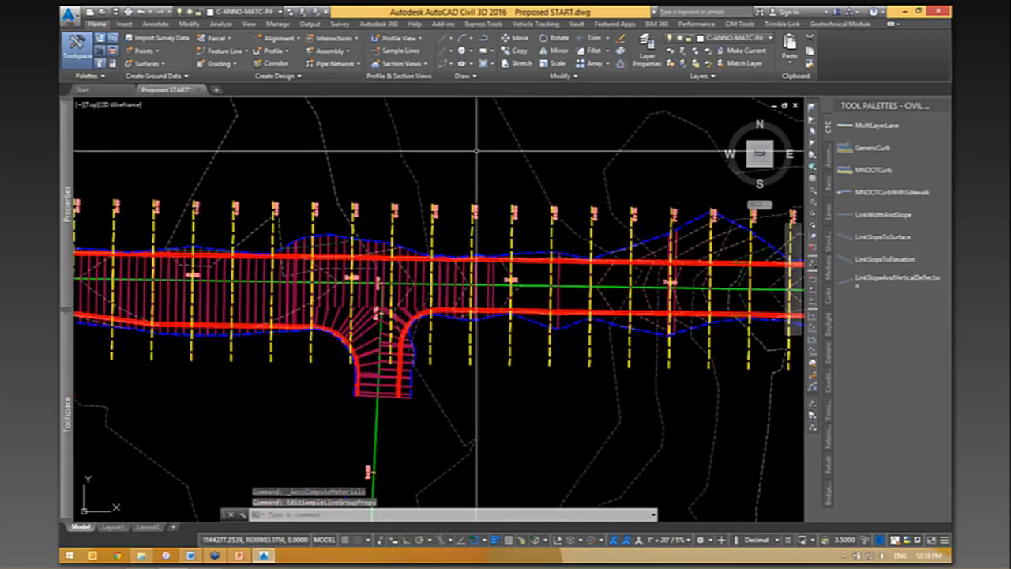
left_click(214, 24)
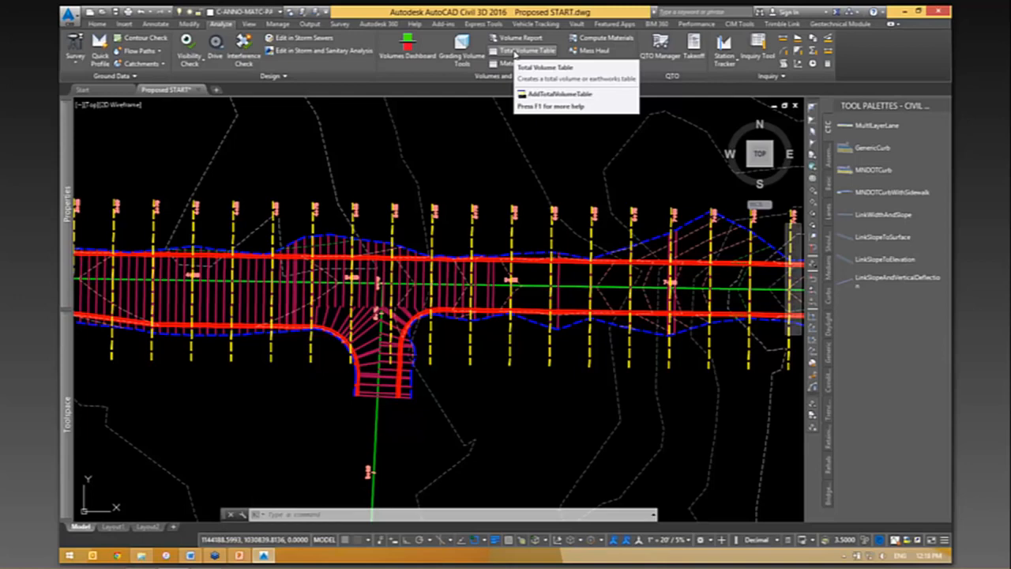
left_click(515, 52)
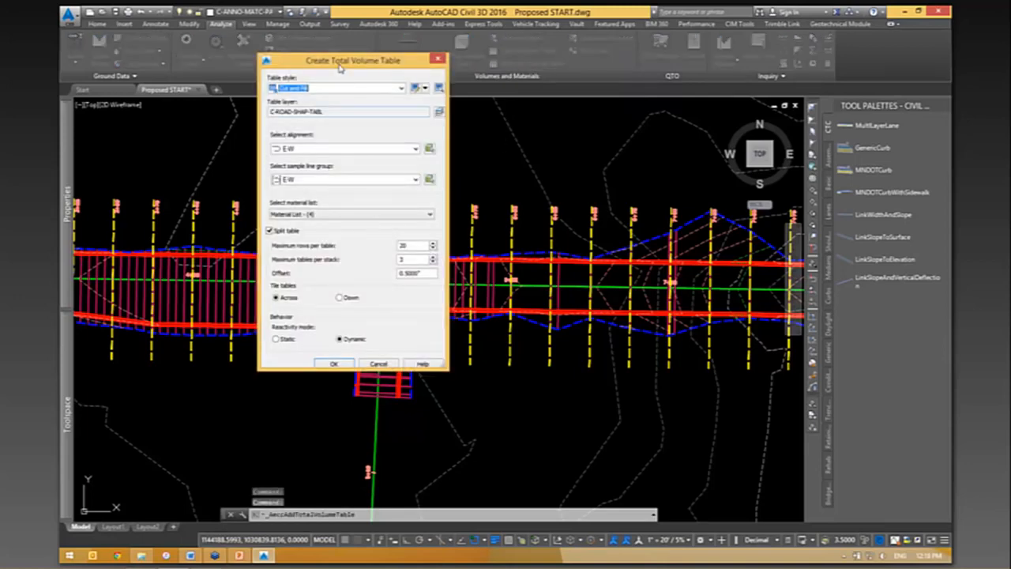
left_click_drag(340, 68, 318, 69)
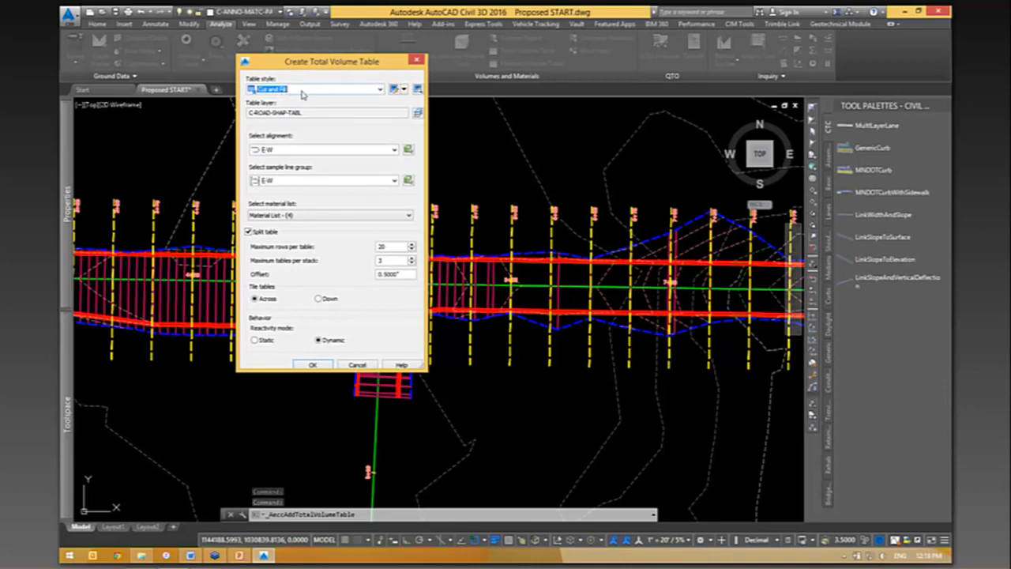
left_click(332, 215)
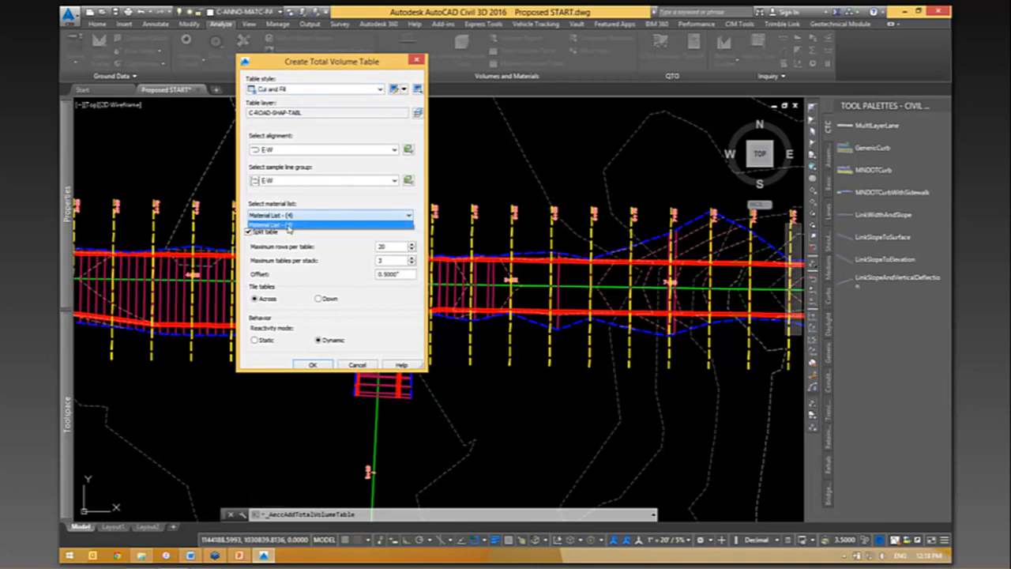
left_click(288, 230)
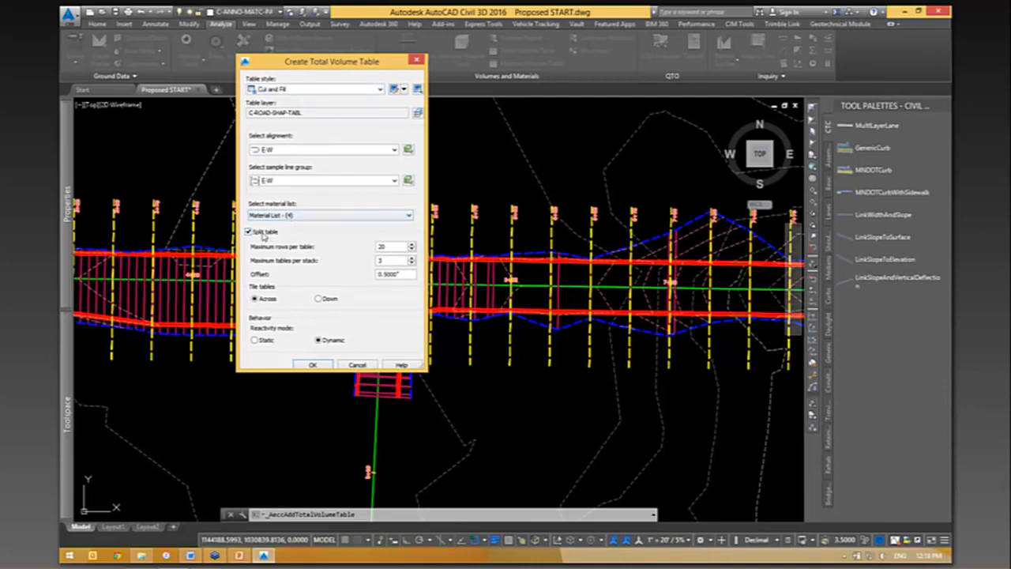
left_click(249, 231)
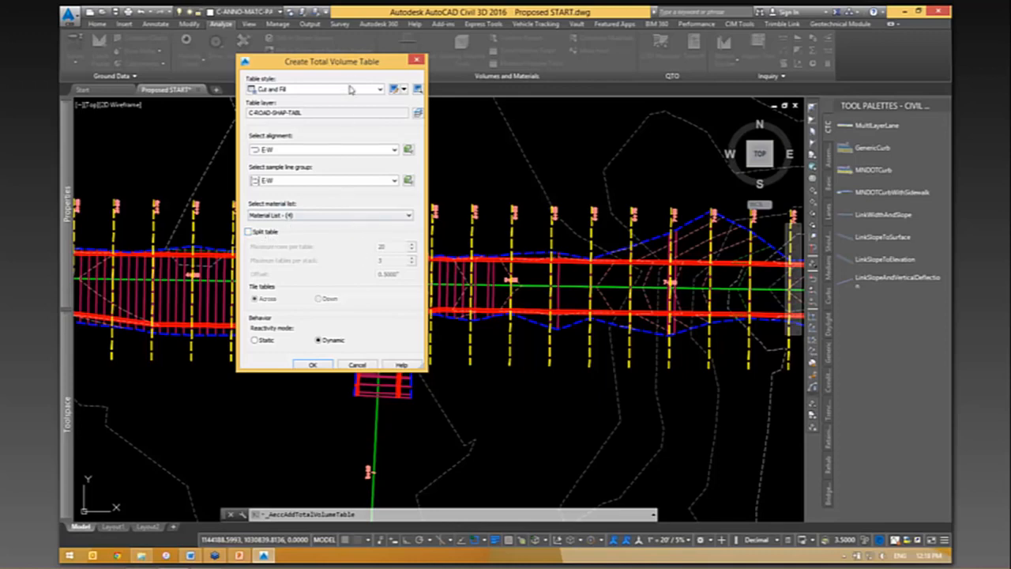
- Accept the Cut and Fill table settings and place the total volume table in the empty area west of the site boundary
left_click_drag(360, 46, 365, 27)
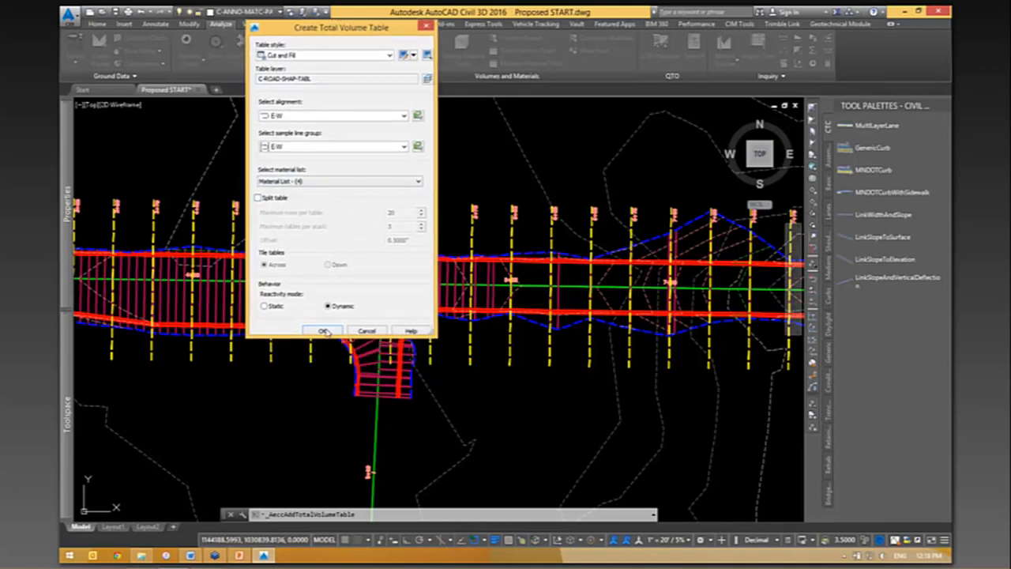
left_click(324, 331)
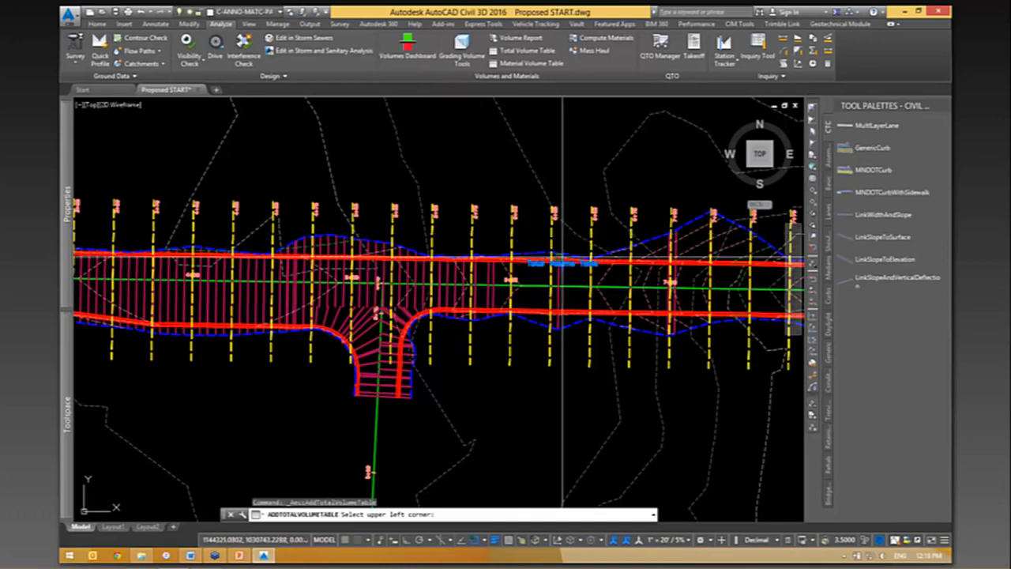
scroll(562, 263, "down", 7)
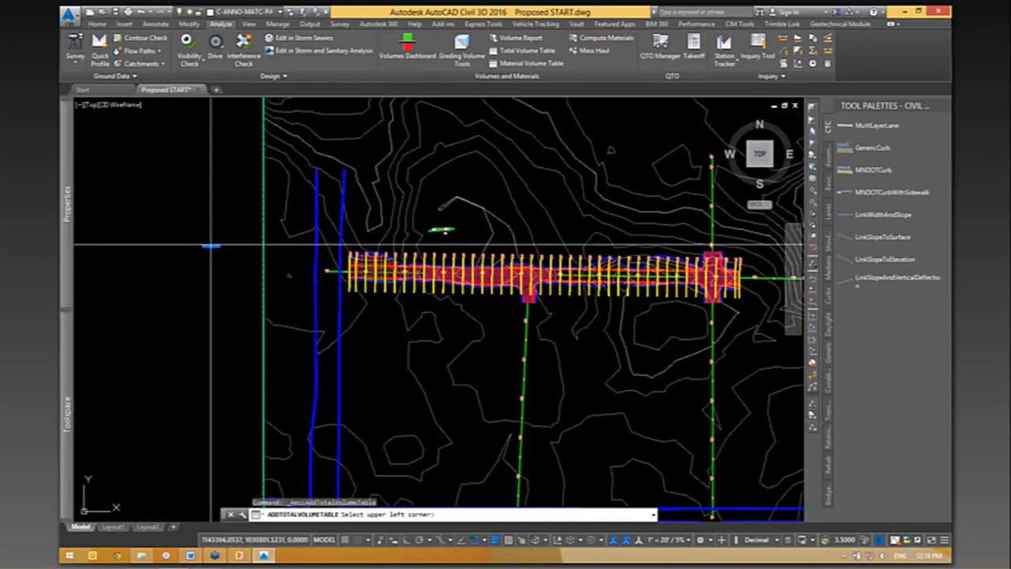
left_click(156, 250)
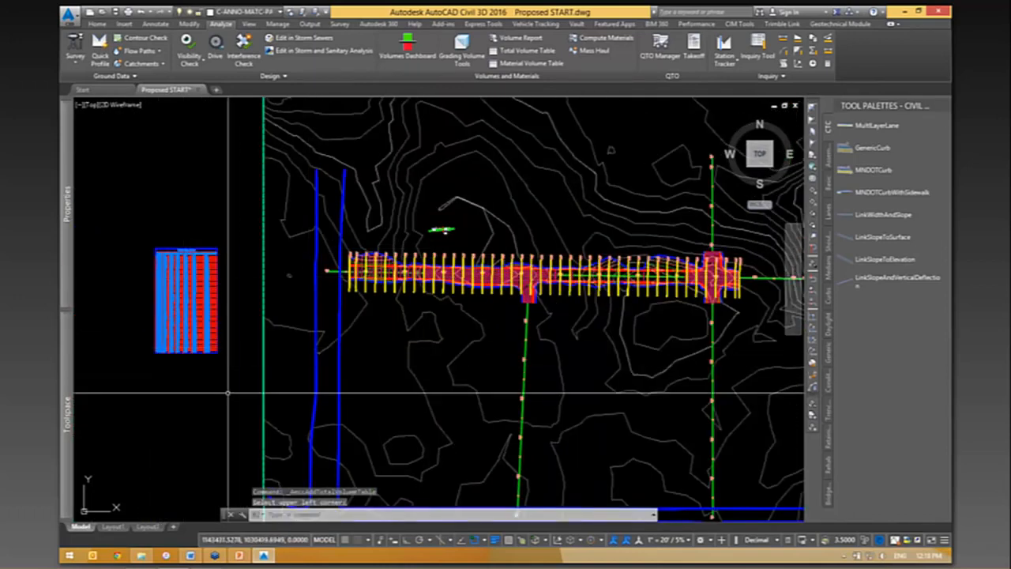
- Examine the total volume table's cut and fill areas and volumes by station, down to the cumulative volumes in the last row
scroll(227, 393, "up", 6)
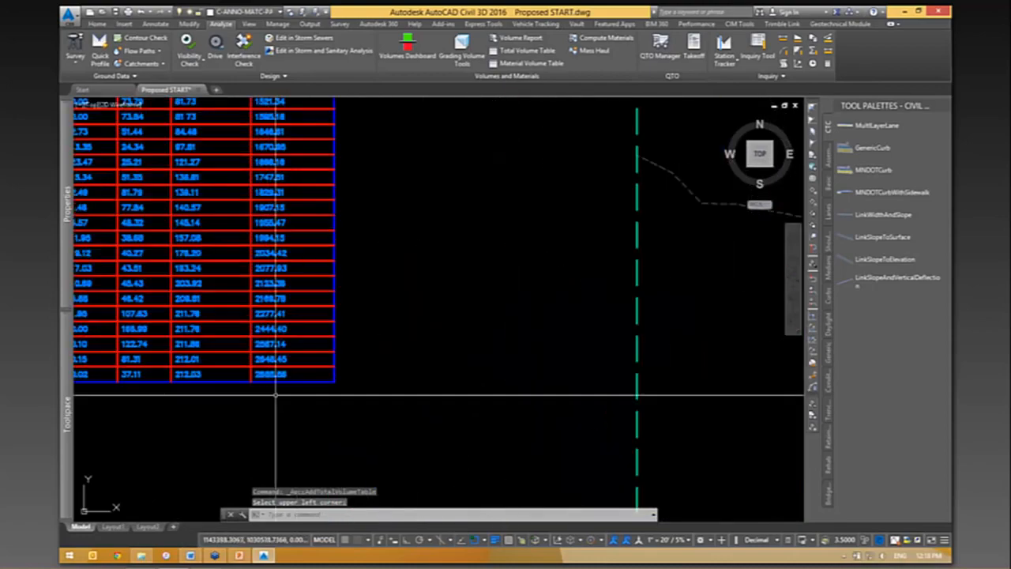
scroll(276, 395, "down", 3)
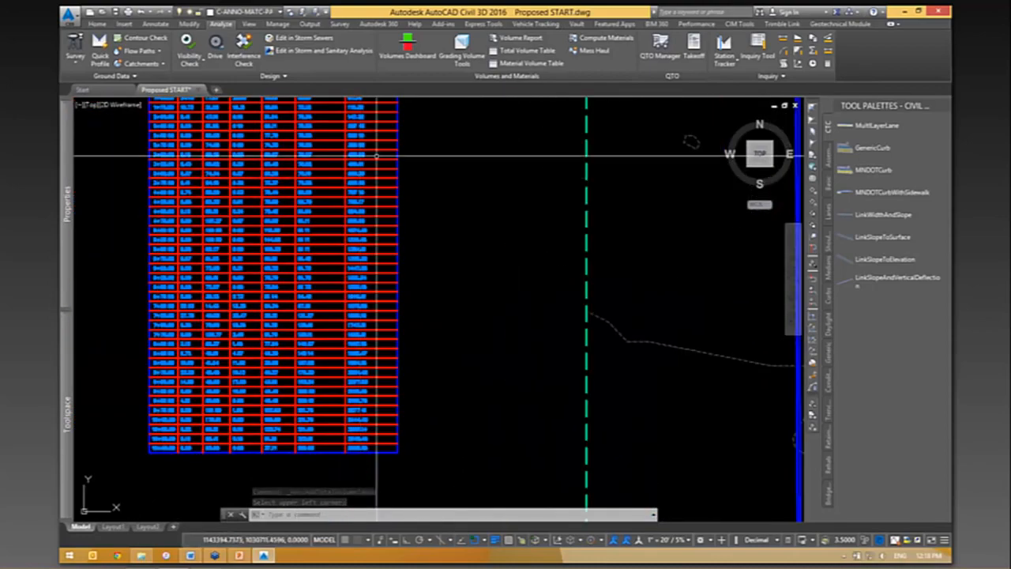
scroll(376, 150, "up", 4)
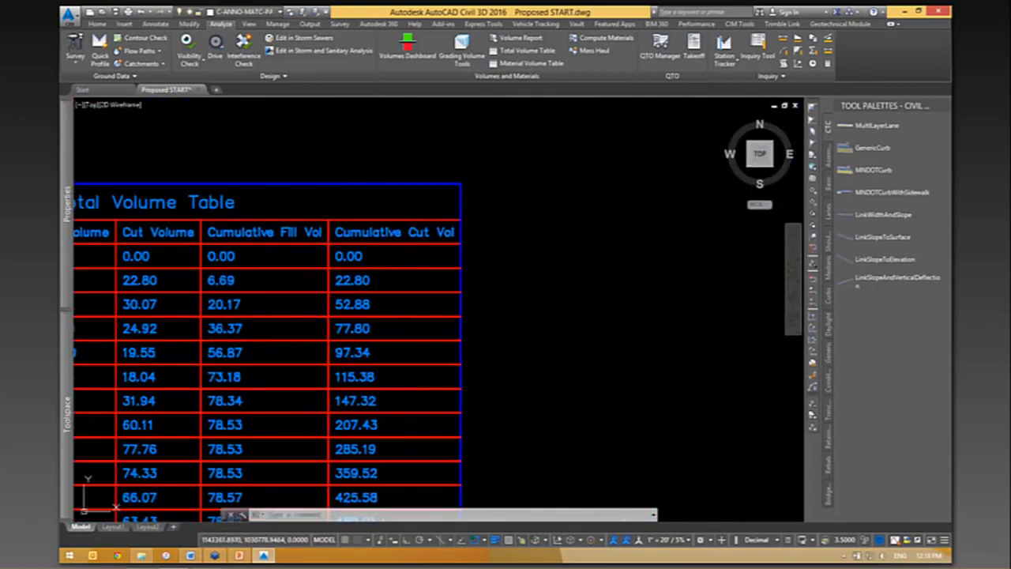
scroll(351, 227, "down", 2)
middle_click_drag(372, 314, 512, 263)
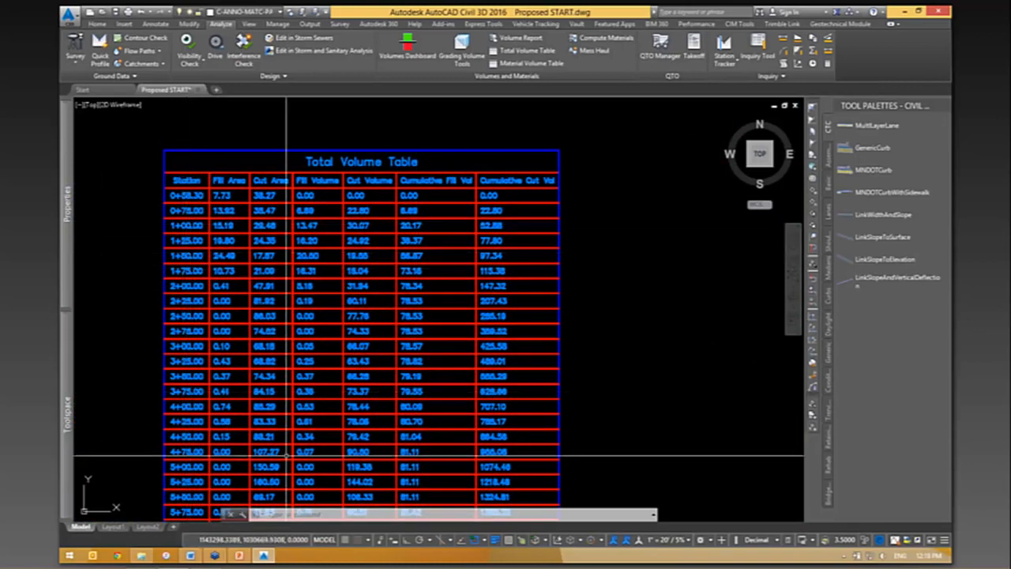
middle_click_drag(323, 457, 321, 199)
mouse_move(340, 419)
middle_mouse_down()
mouse_move(308, 294)
mouse_move(308, 209)
middle_mouse_up()
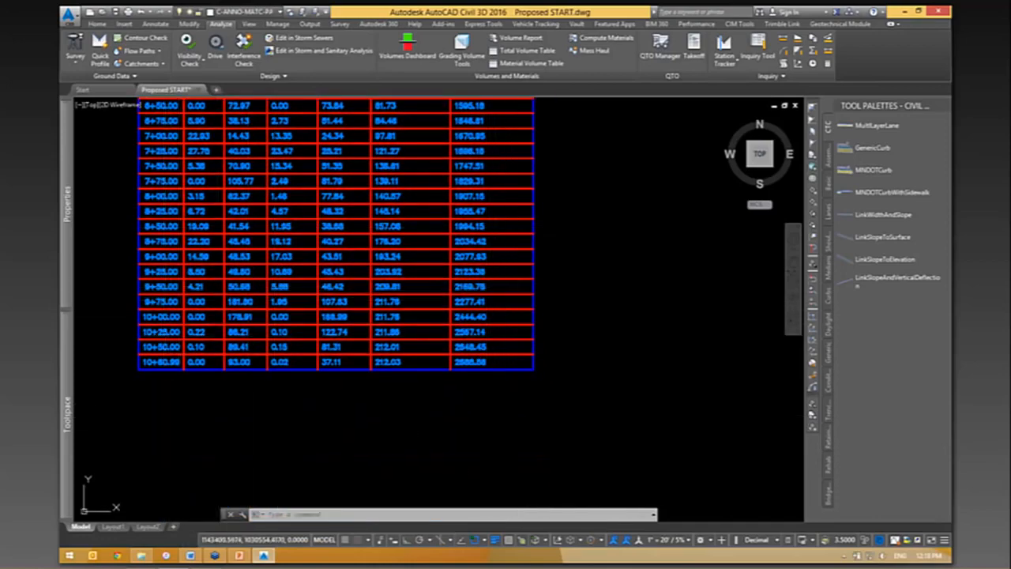
middle_click_drag(590, 313, 547, 319)
scroll(466, 368, "up", 2)
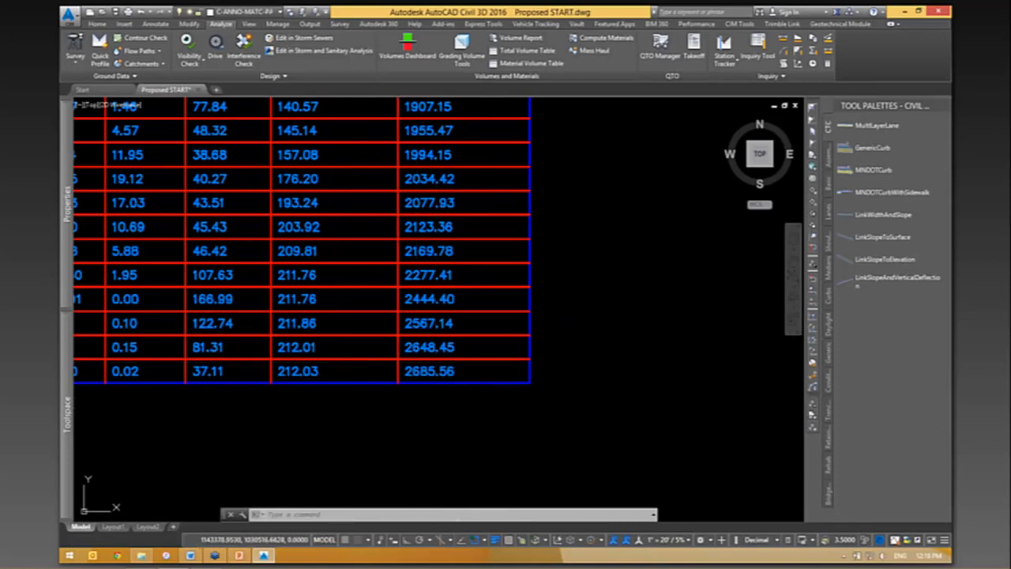
scroll(424, 401, "down", 2)
scroll(447, 397, "down", 6)
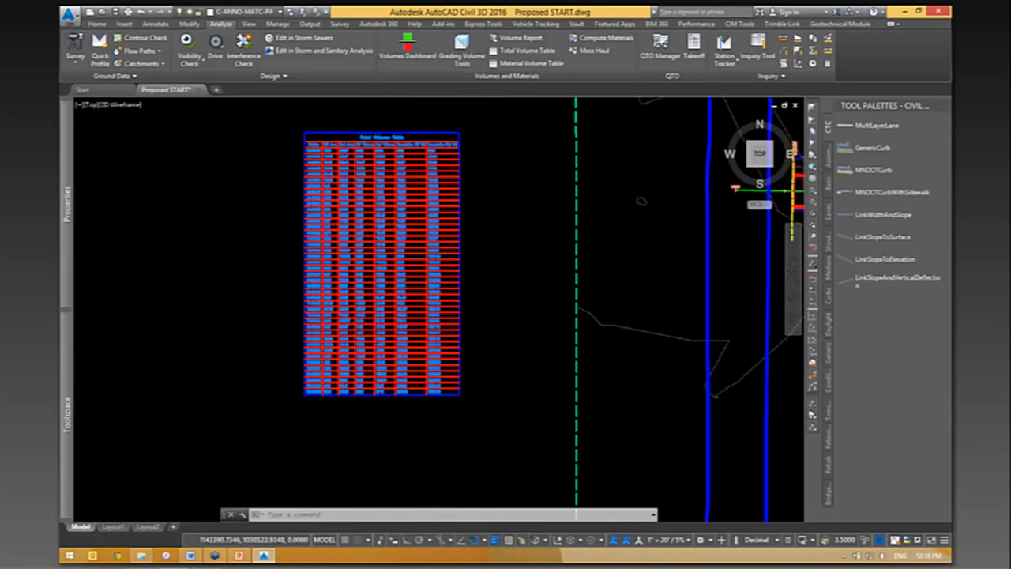
- Open the E-W sample line group's properties while keeping the last rows of the total volume table in view
middle_click_drag(684, 360, 489, 376)
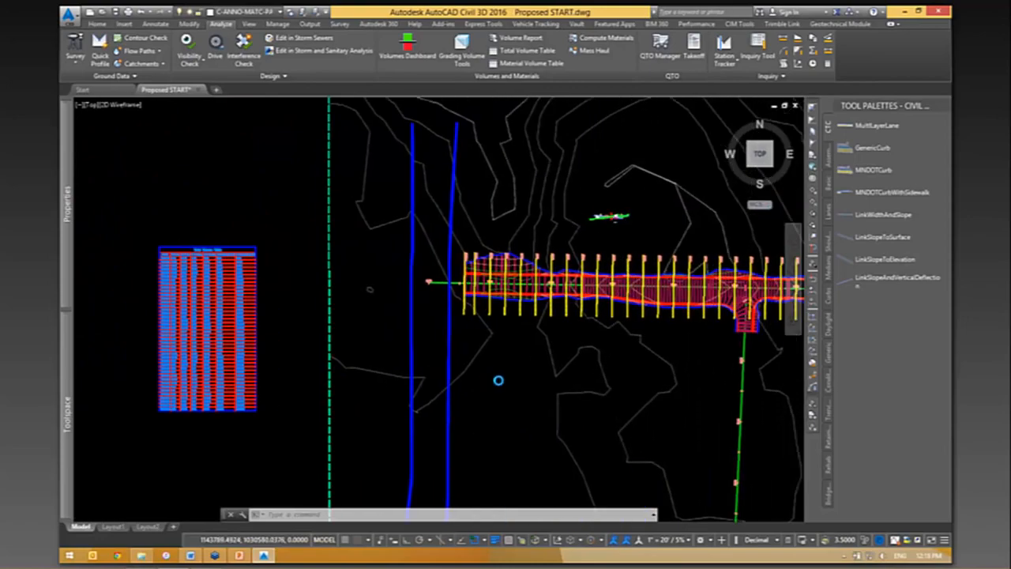
middle_click_drag(277, 400, 393, 371)
scroll(356, 380, "up", 6)
scroll(267, 384, "up", 2)
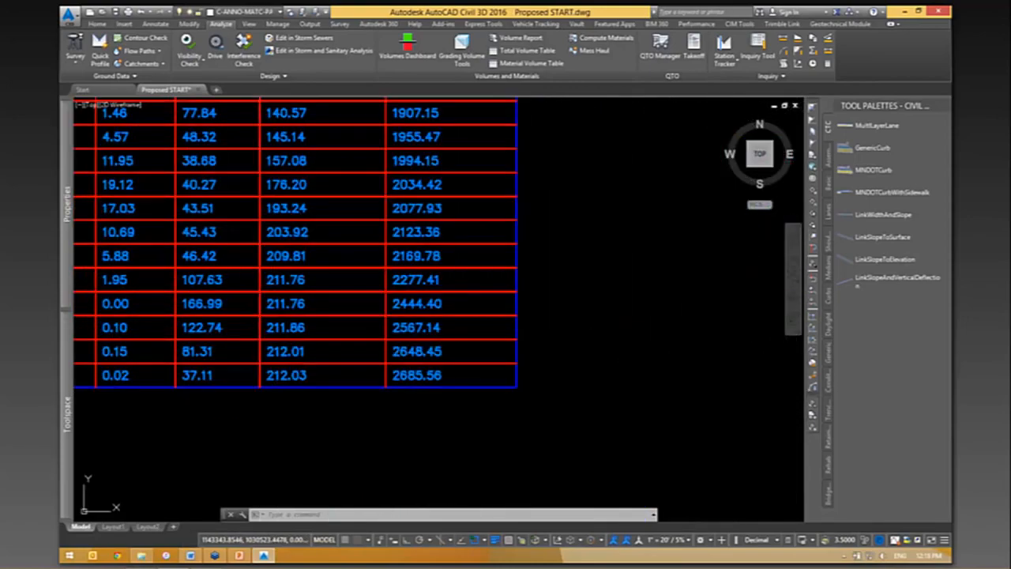
scroll(266, 387, "up", 2)
scroll(390, 404, "down", 6)
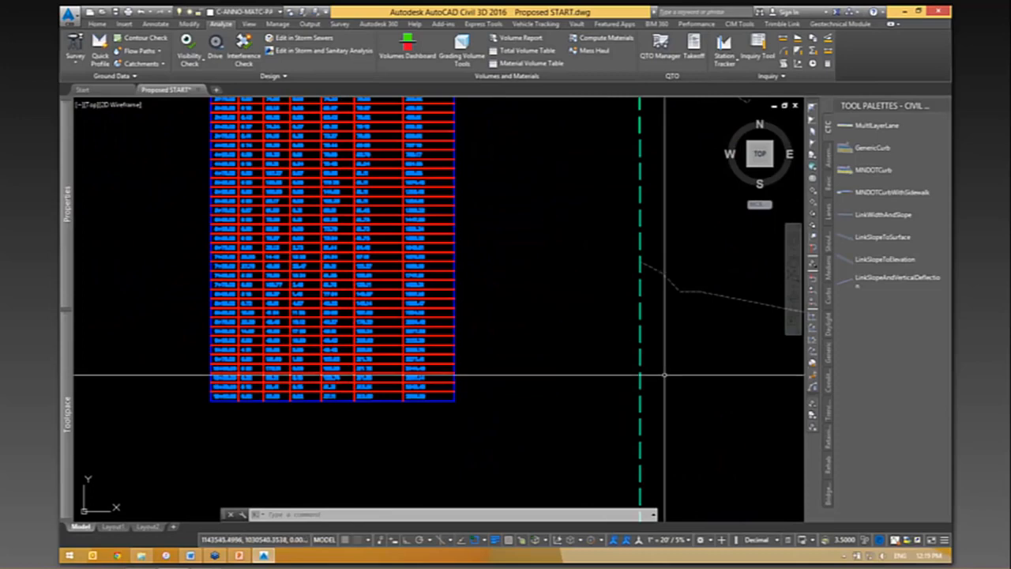
middle_click_drag(665, 375, 320, 398)
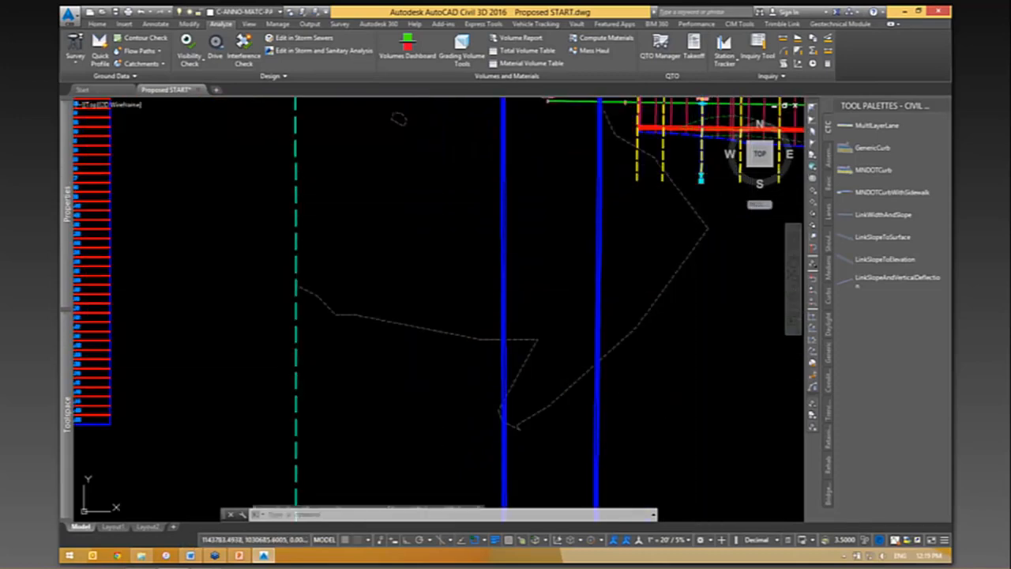
scroll(699, 260, "down", 4)
scroll(470, 337, "up", 8)
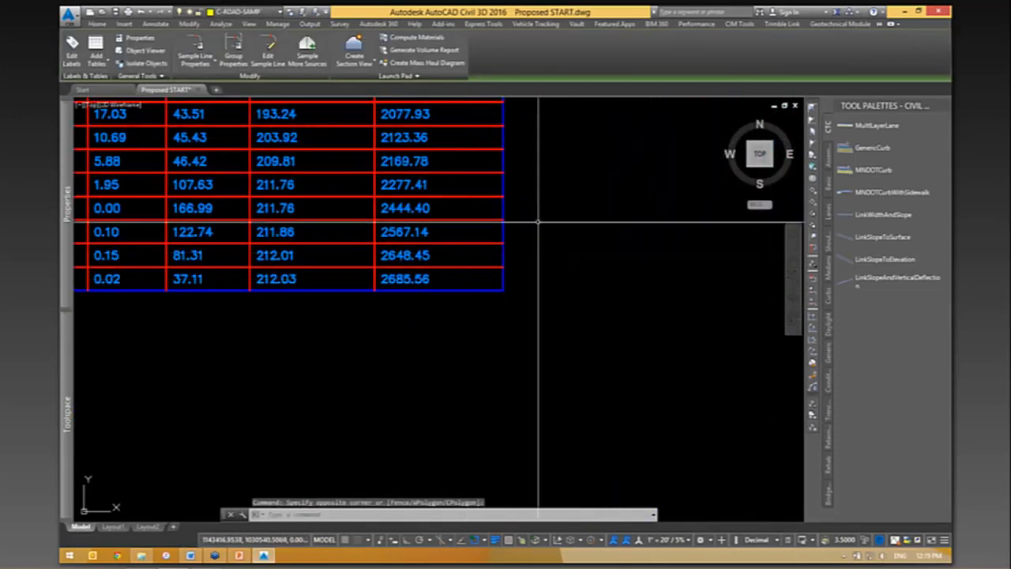
right_click(538, 222)
left_click(609, 336)
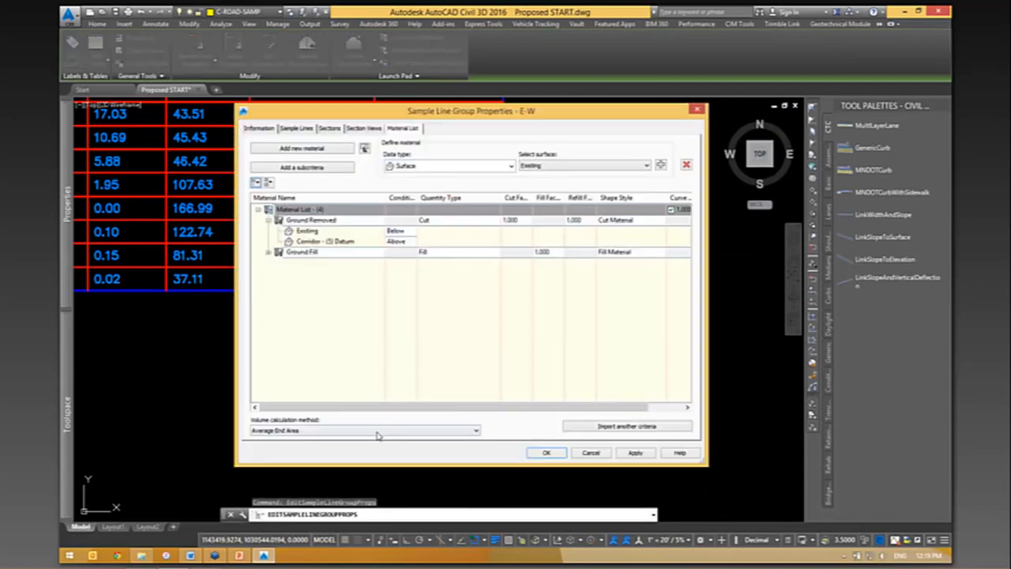
- Set the sample line group's volume calculation method to Composite Volume and accept the properties, keeping the table's last rows uncovered
left_click(324, 432)
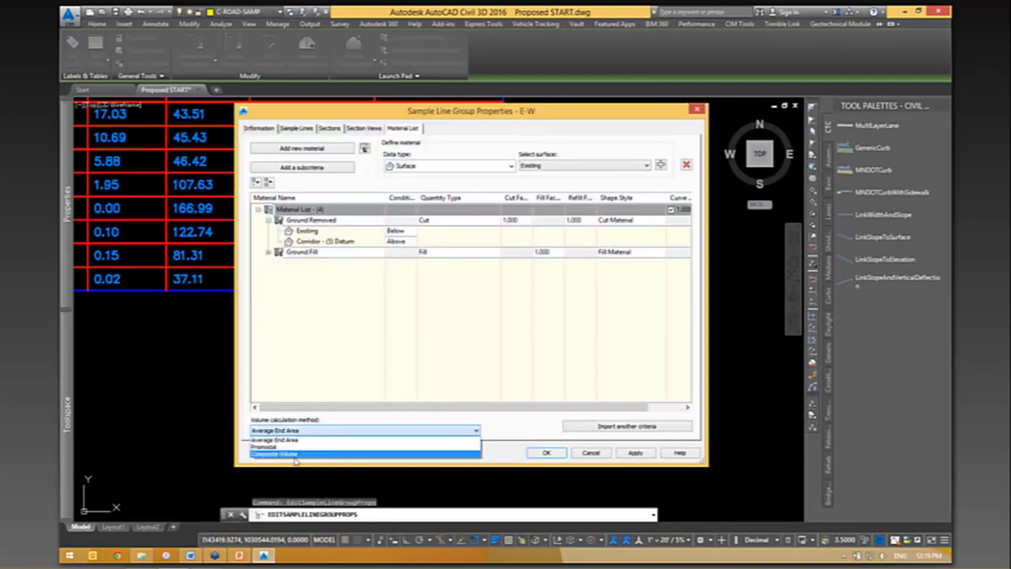
left_click(300, 455)
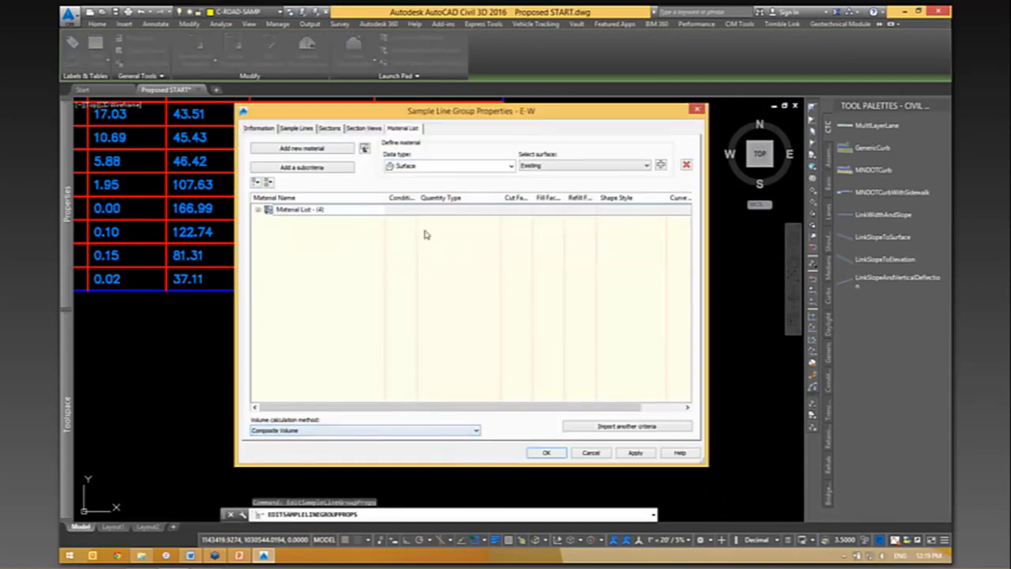
left_click_drag(456, 120, 735, 33)
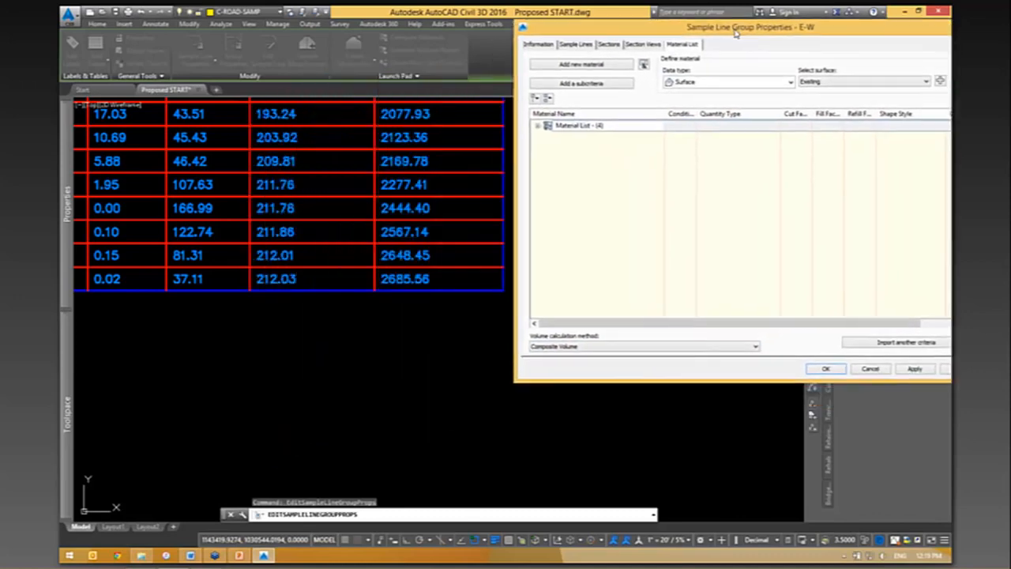
left_click(825, 370)
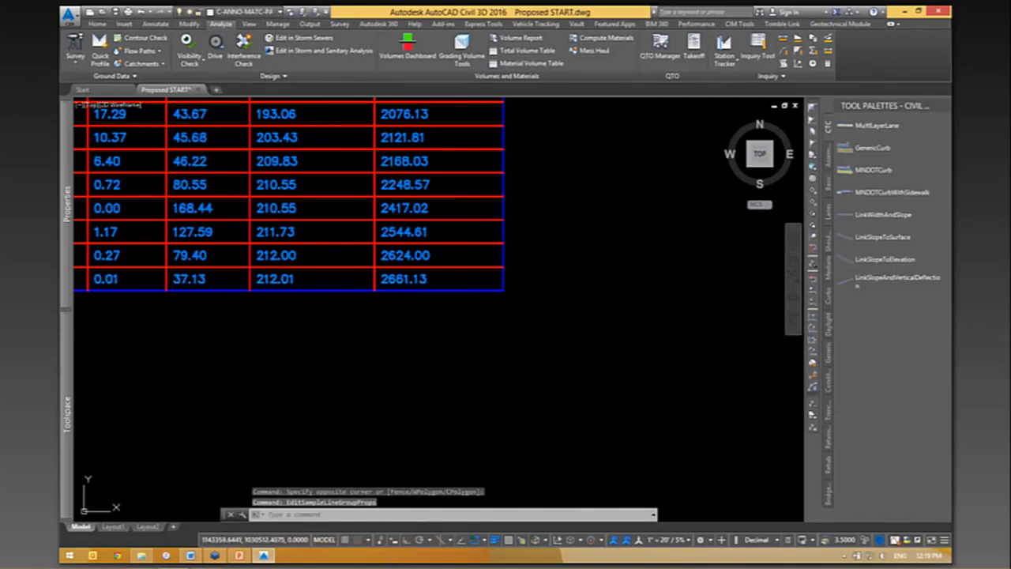
- Examine the fill and cut areas between the existing ground and the road on the typical section north of the corridor
scroll(313, 338, "down", 8)
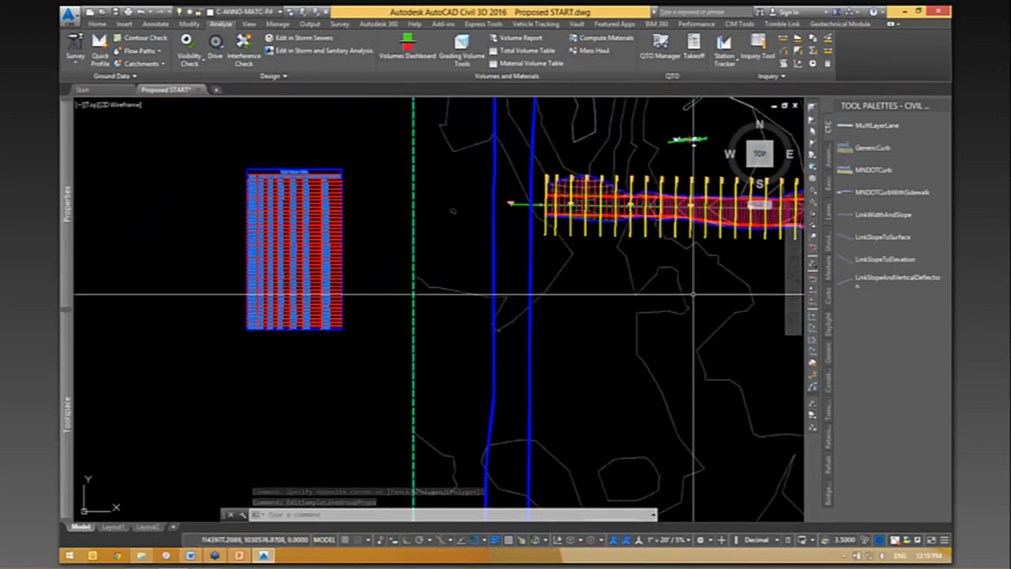
middle_click_drag(693, 294, 394, 321)
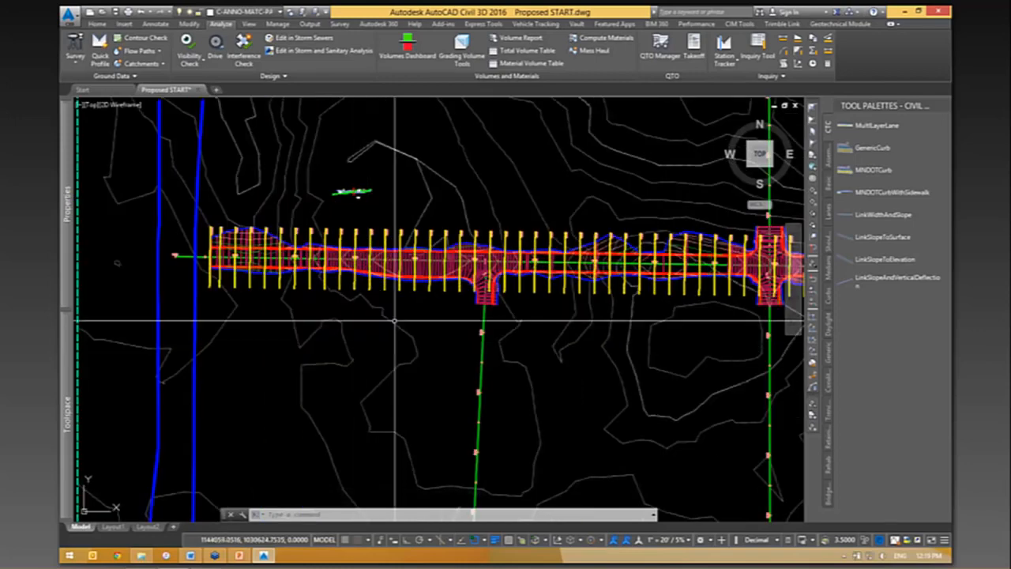
scroll(518, 266, "up", 4)
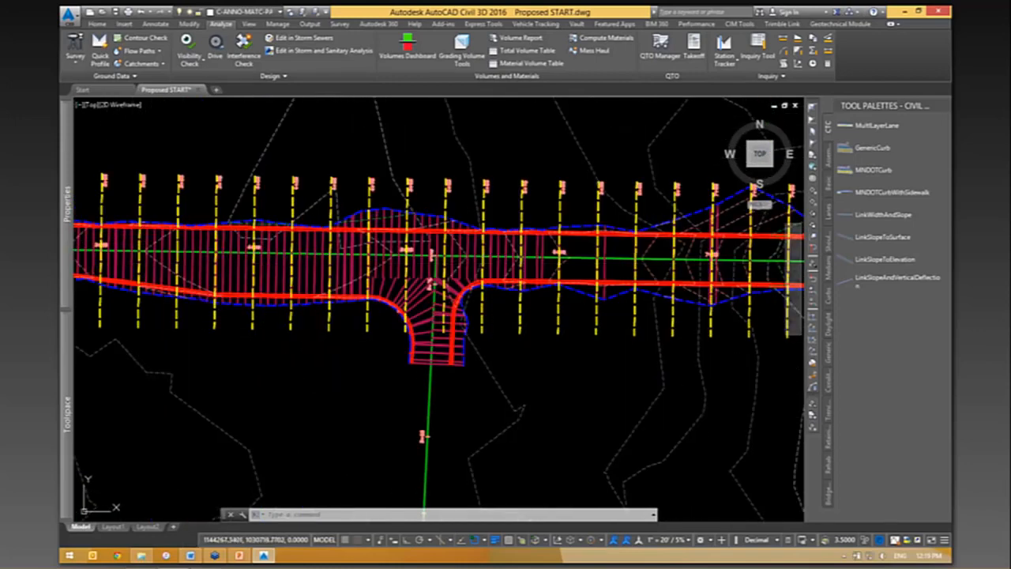
scroll(534, 408, "down", 4)
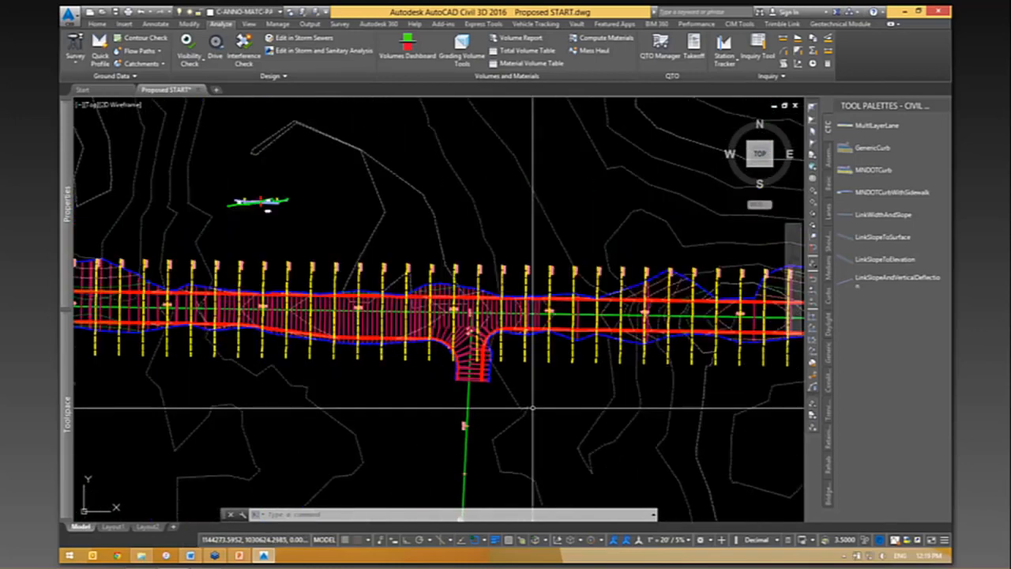
scroll(435, 300, "down", 2)
scroll(435, 300, "up", 8)
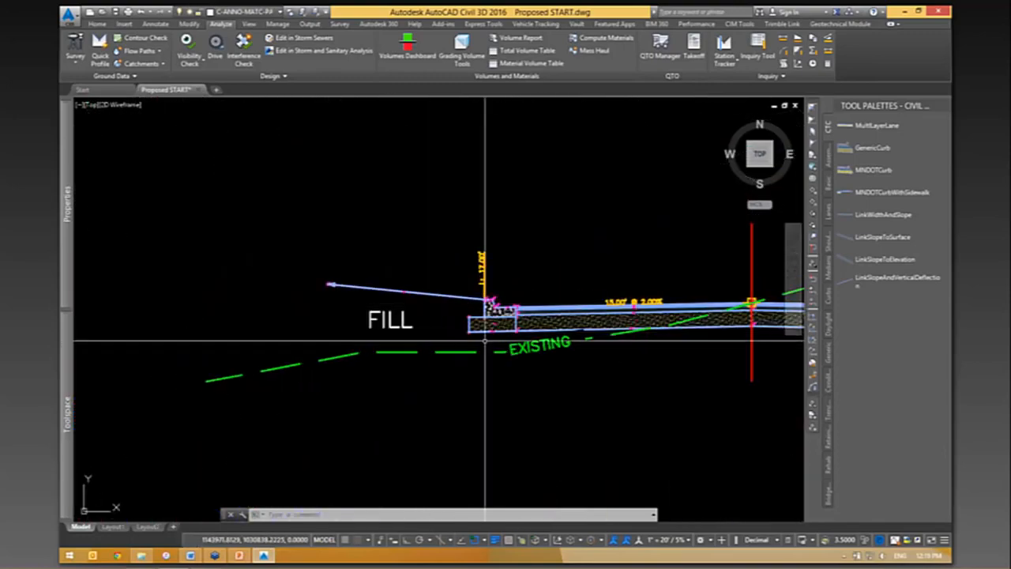
mouse_move(485, 339)
middle_mouse_down()
mouse_move(440, 341)
mouse_move(285, 309)
middle_mouse_up()
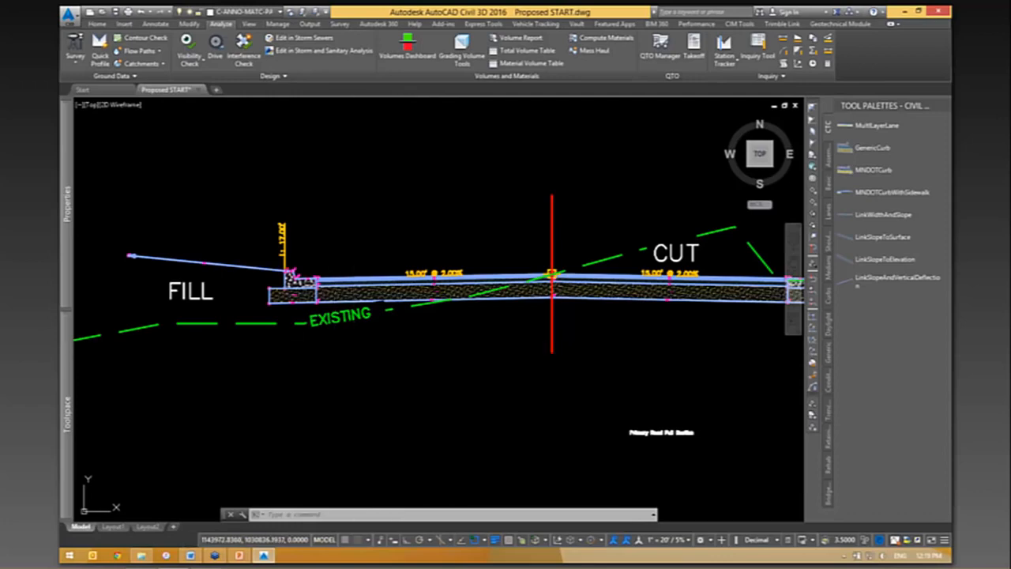
mouse_move(309, 353)
middle_mouse_down()
mouse_move(330, 382)
mouse_move(434, 352)
middle_mouse_up()
scroll(298, 338, "up", 2)
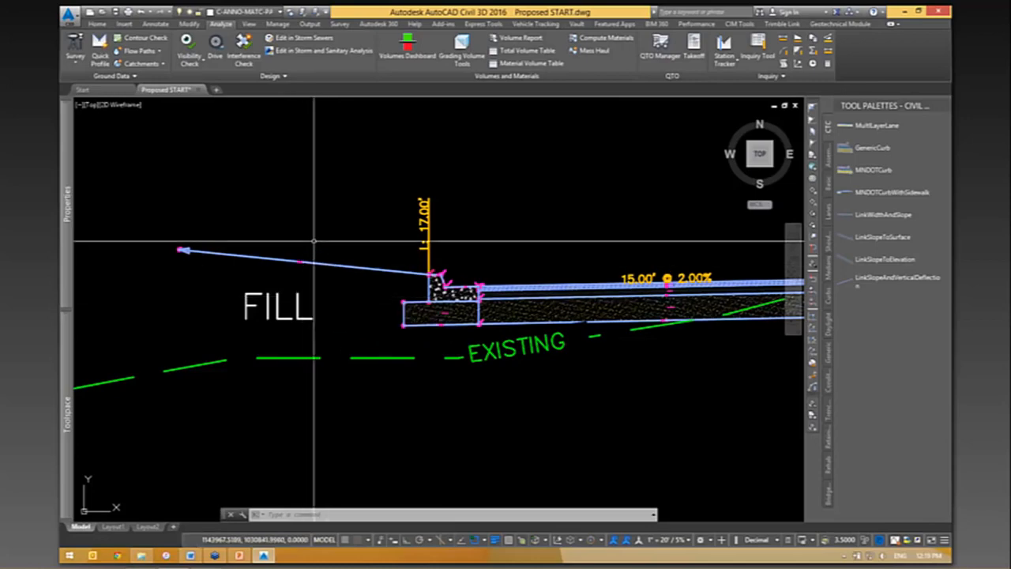
scroll(338, 237, "down", 5)
scroll(335, 205, "down", 4)
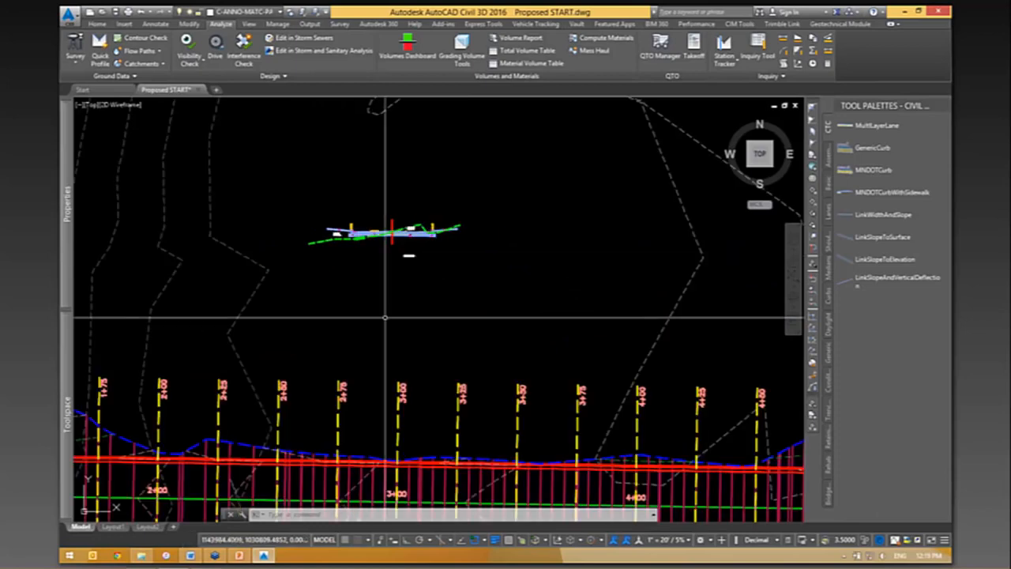
- Examine how the sample lines cross the E-W corridor, especially at the side road intersection between stations 5+00 and 5+50
middle_click_drag(512, 385, 551, 162)
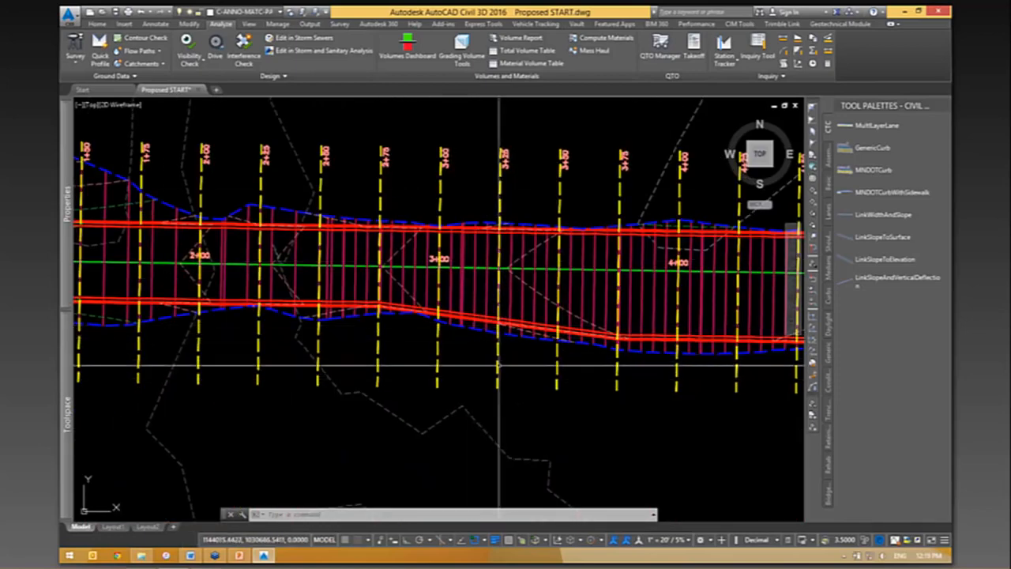
scroll(499, 158, "down", 2)
scroll(575, 396, "down", 2)
middle_click_drag(706, 402, 540, 391)
scroll(609, 370, "up", 4)
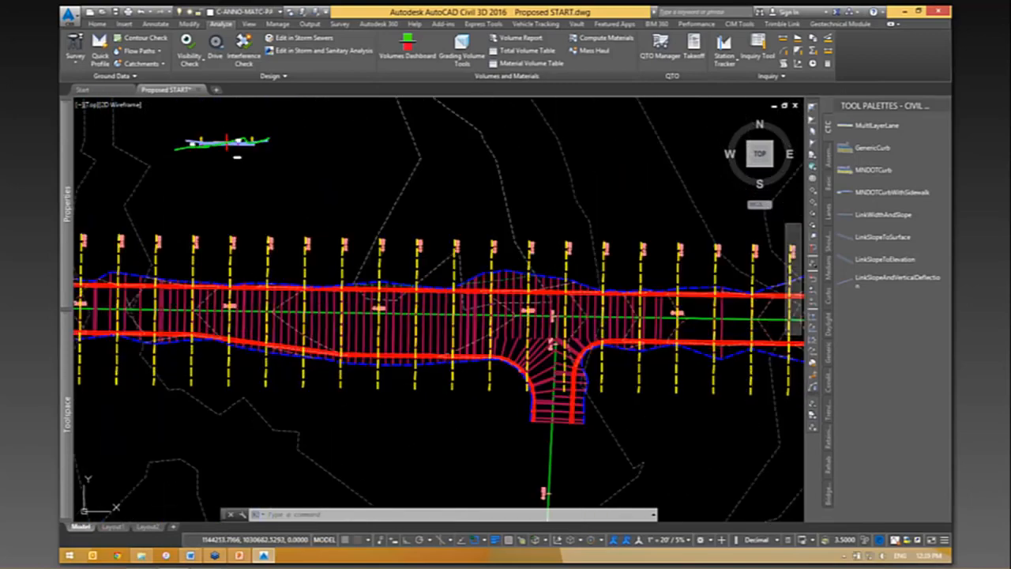
scroll(553, 425, "up", 3)
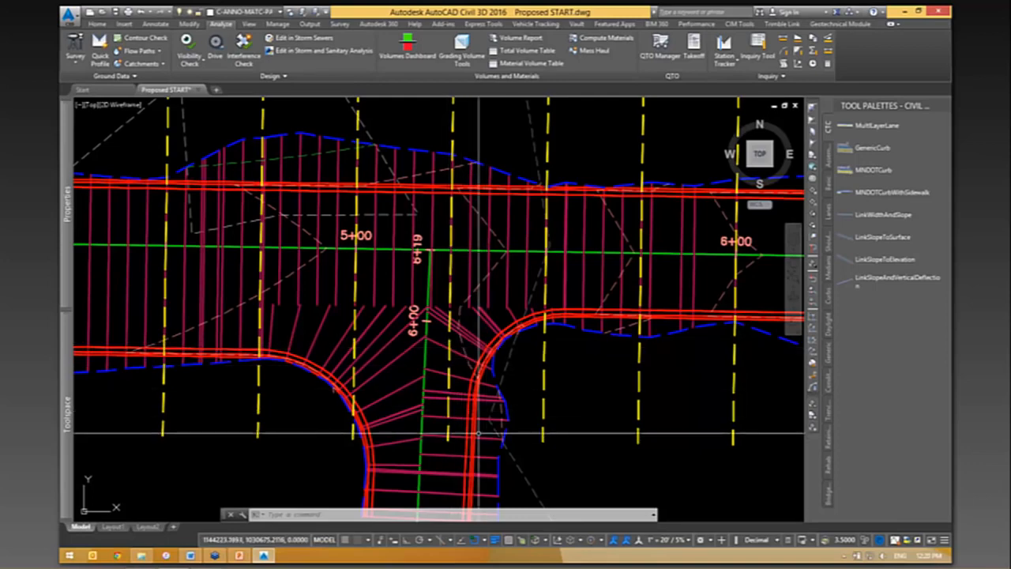
middle_click_drag(479, 427, 419, 410)
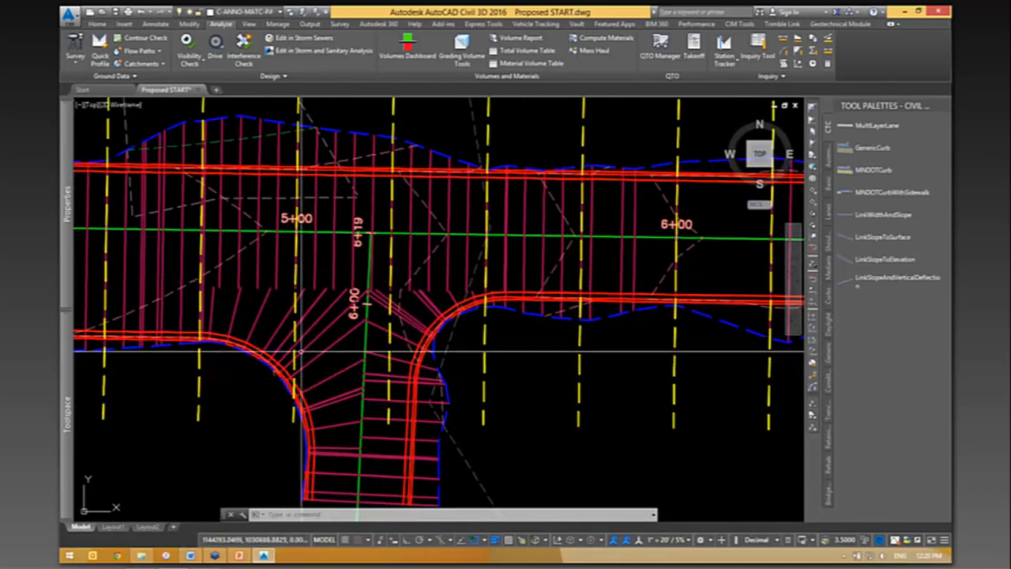
middle_click_drag(531, 352, 612, 400)
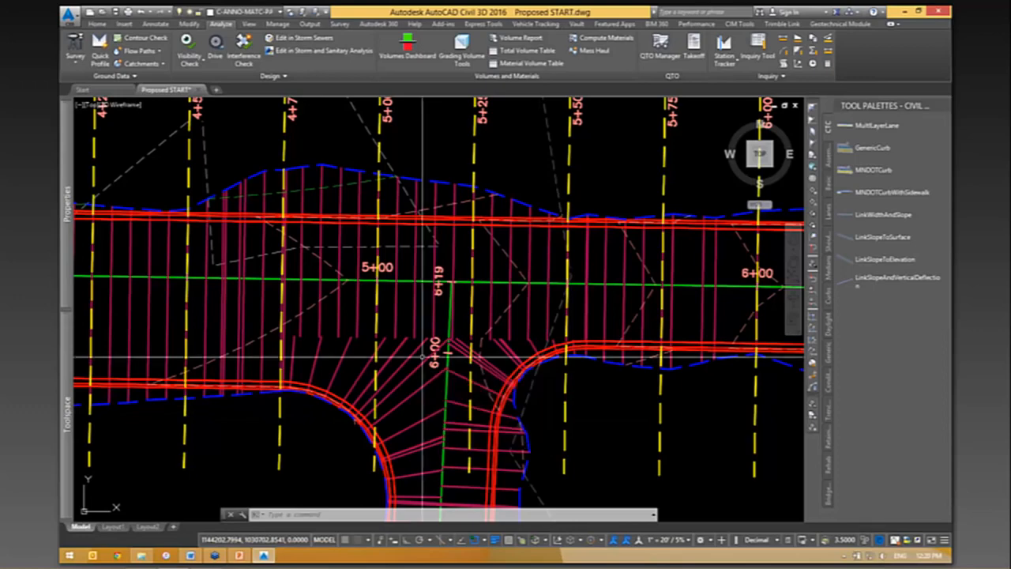
- Generate a volume report for the E-W alignment from Material List - (4), checking the available style sheets but keeping the preset one
left_click(471, 163)
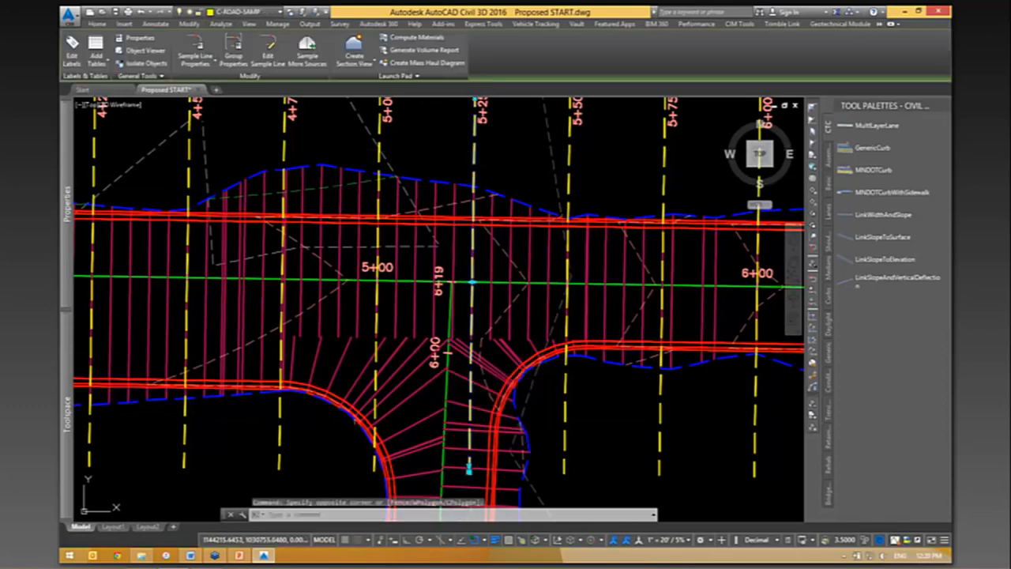
left_click(429, 52)
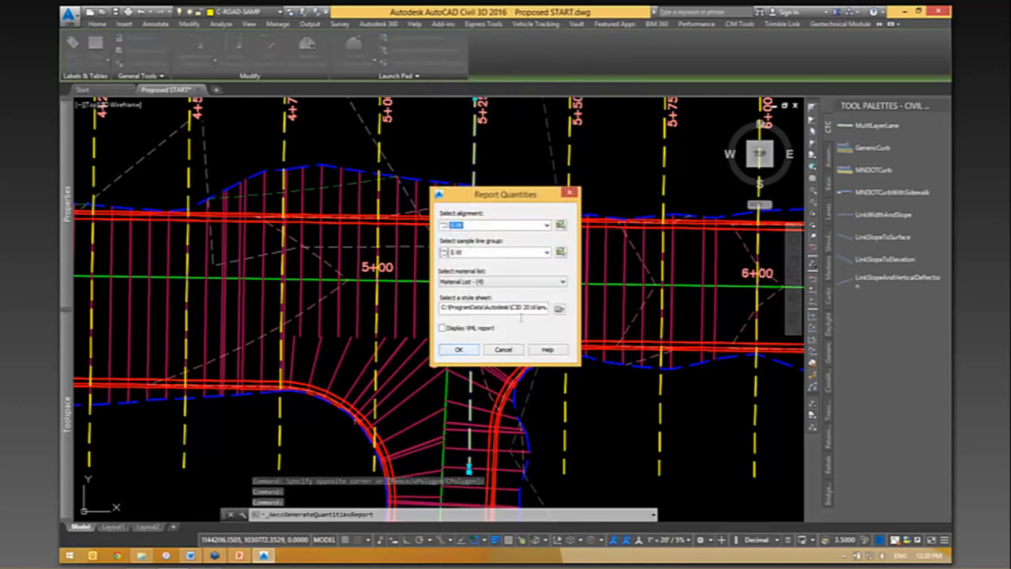
left_click(560, 308)
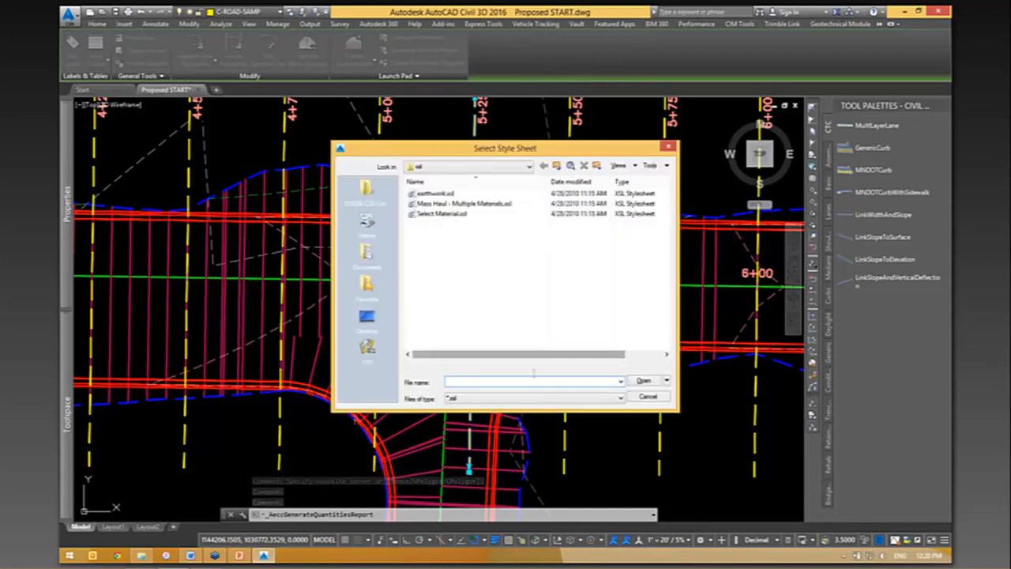
left_click(485, 399)
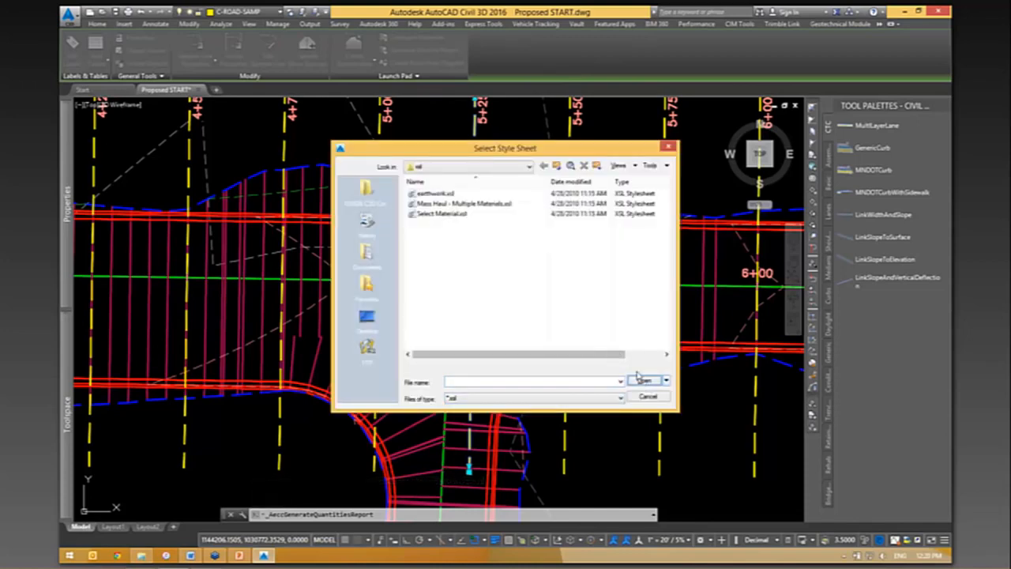
left_click(650, 398)
left_click(459, 350)
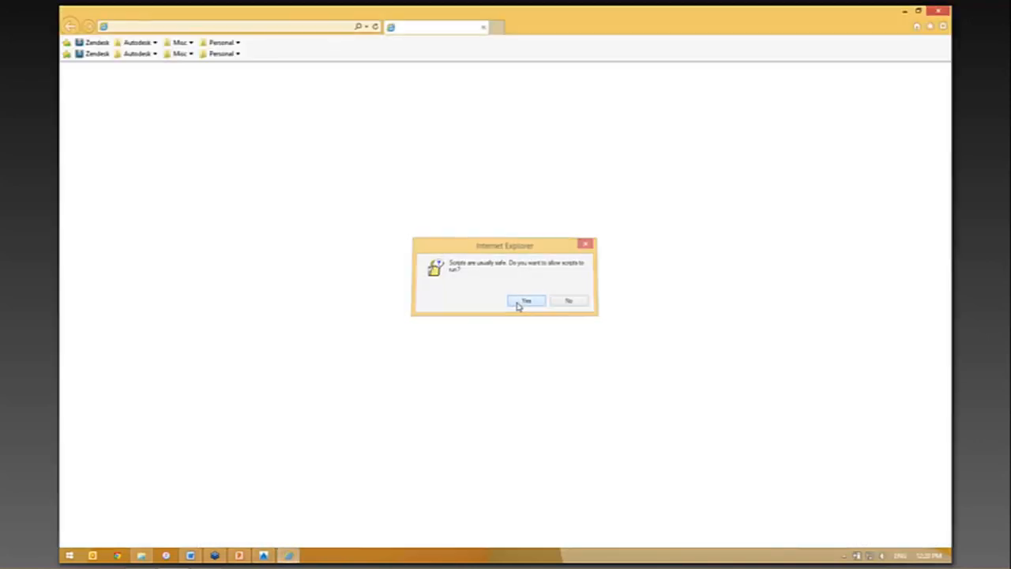
left_click(520, 306)
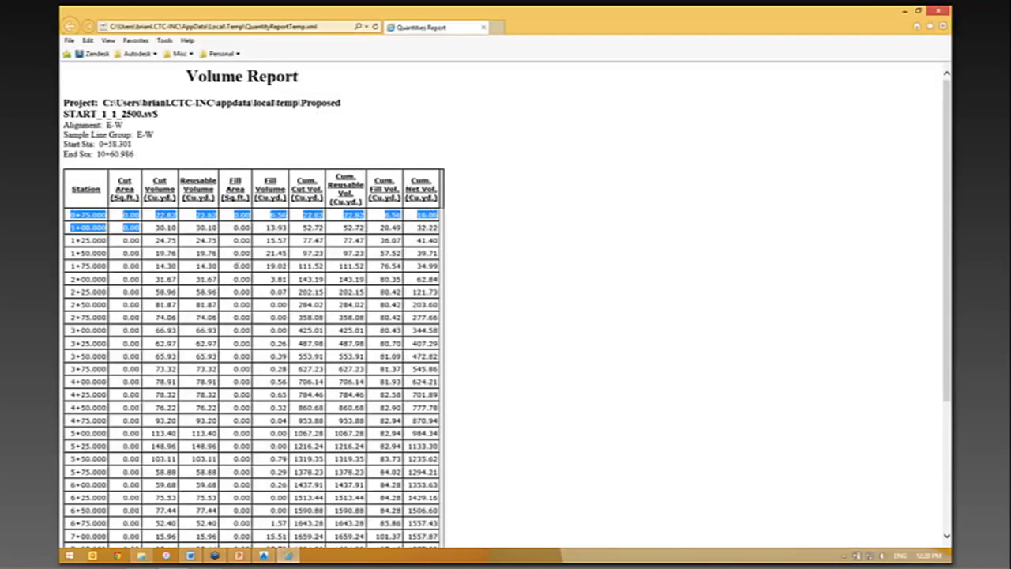
- Review the volume report's cut and fill quantities by station down to the last row, and close the report
left_click_drag(140, 228, 444, 527)
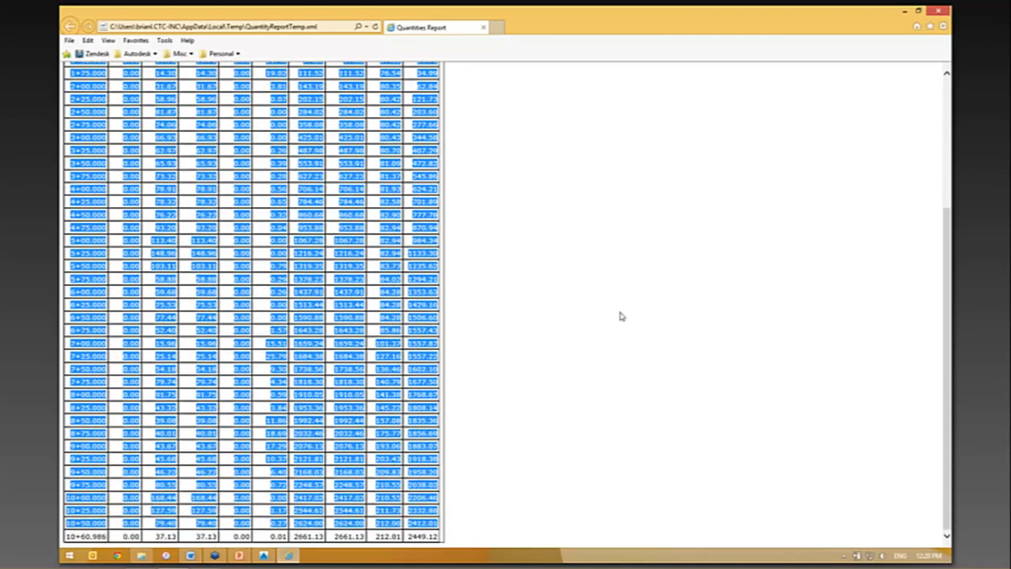
left_click(726, 163)
left_click(939, 11)
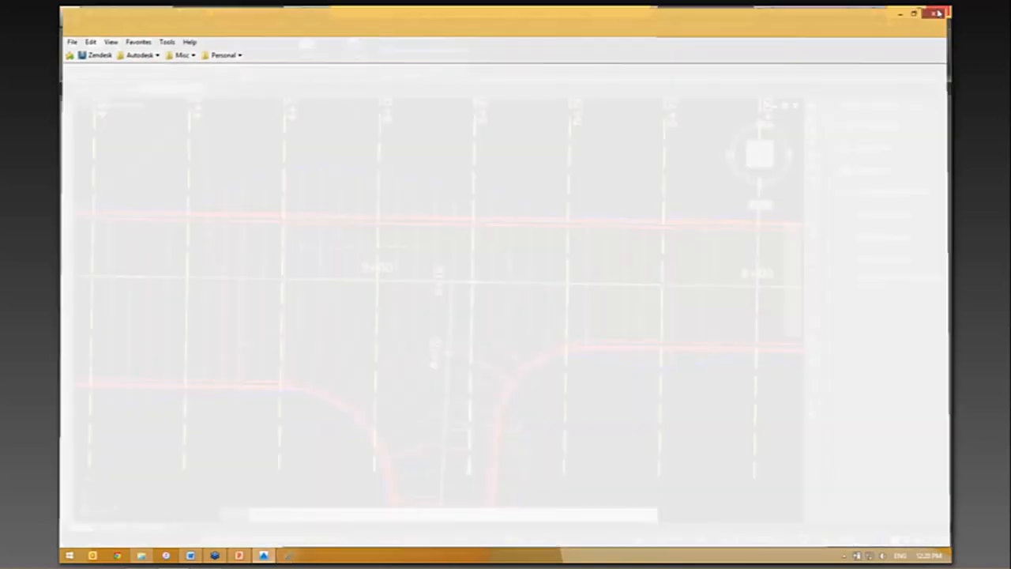
- Check the cumulative volumes at the end of the total volume table, and return to the side road intersection near station 5+25
scroll(611, 201, "down", 6)
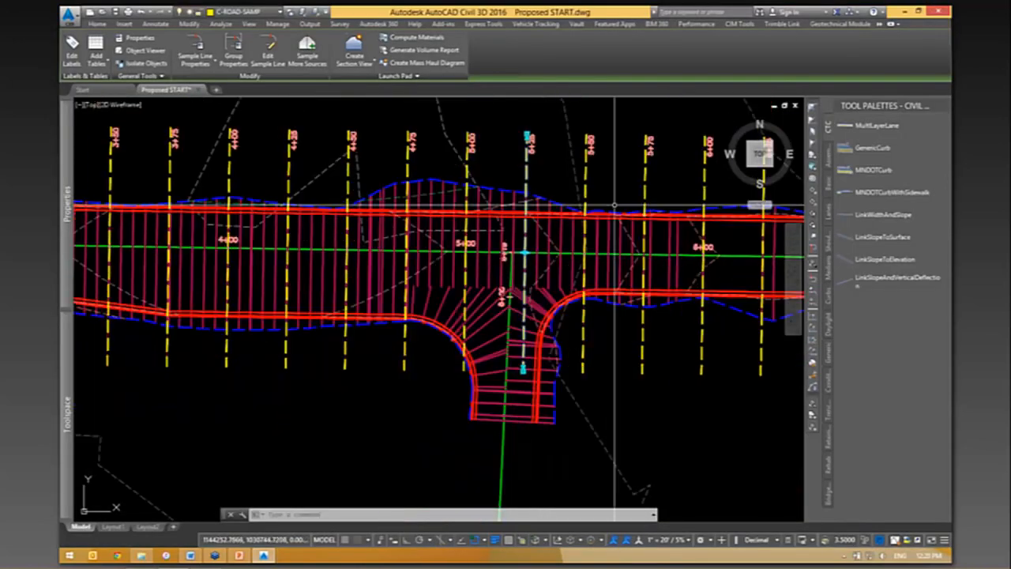
middle_click_drag(226, 282, 782, 282)
scroll(294, 409, "up", 6)
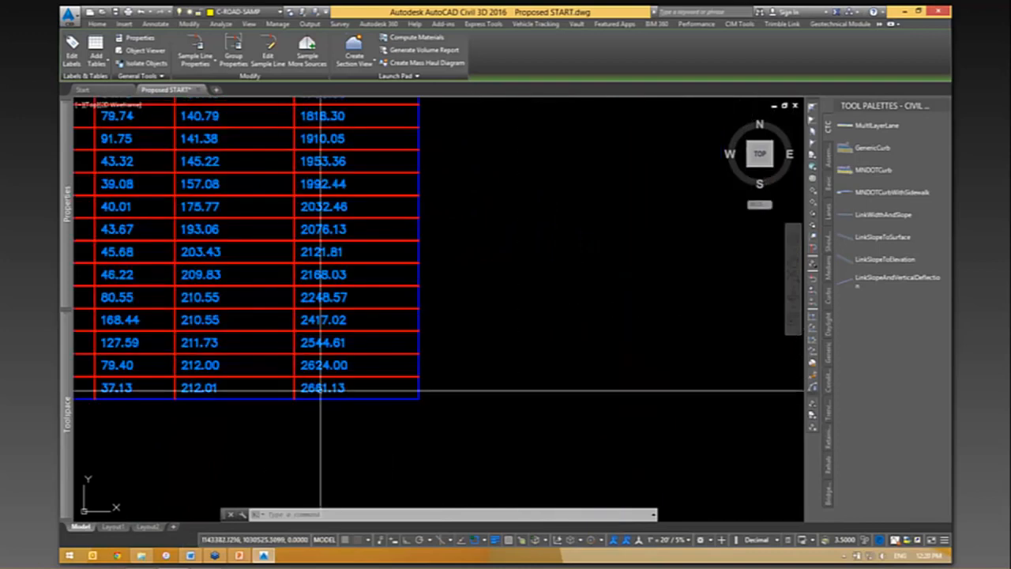
scroll(318, 390, "down", 5)
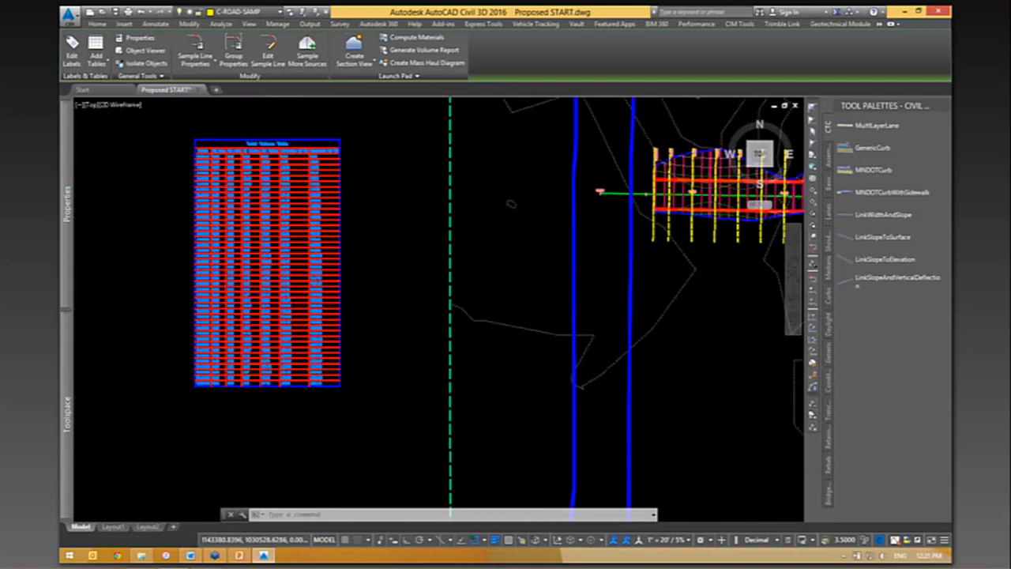
scroll(314, 384, "down", 4)
middle_click_drag(659, 357, 426, 342)
scroll(427, 342, "up", 7)
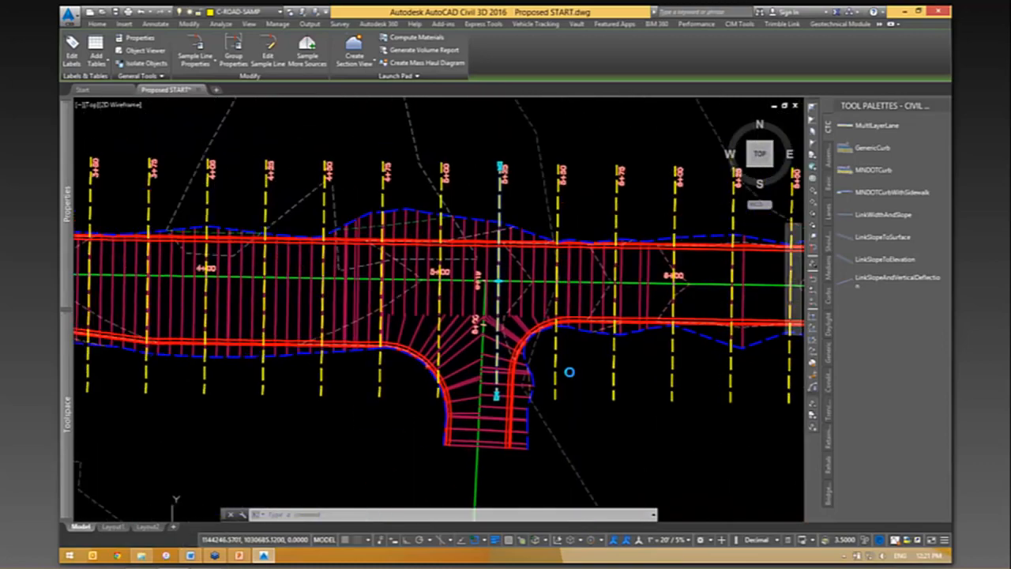
- Sketch a three-segment polyline around the side road intersection, from the west curb return across the road's south half and down past the east curb return
middle_click_drag(599, 385, 553, 389)
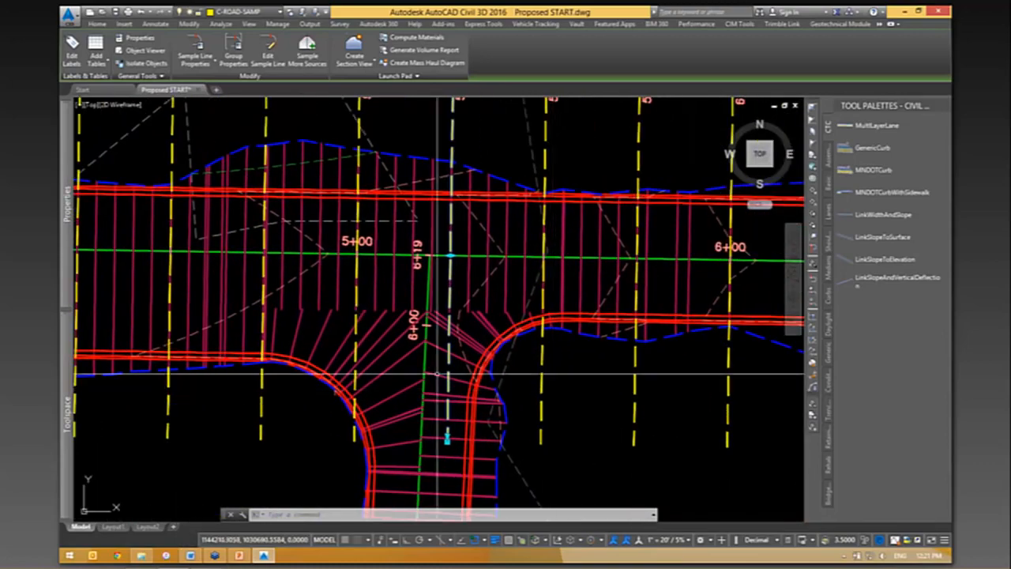
mouse_move(455, 377)
middle_mouse_down()
mouse_move(460, 362)
mouse_move(448, 367)
middle_mouse_up()
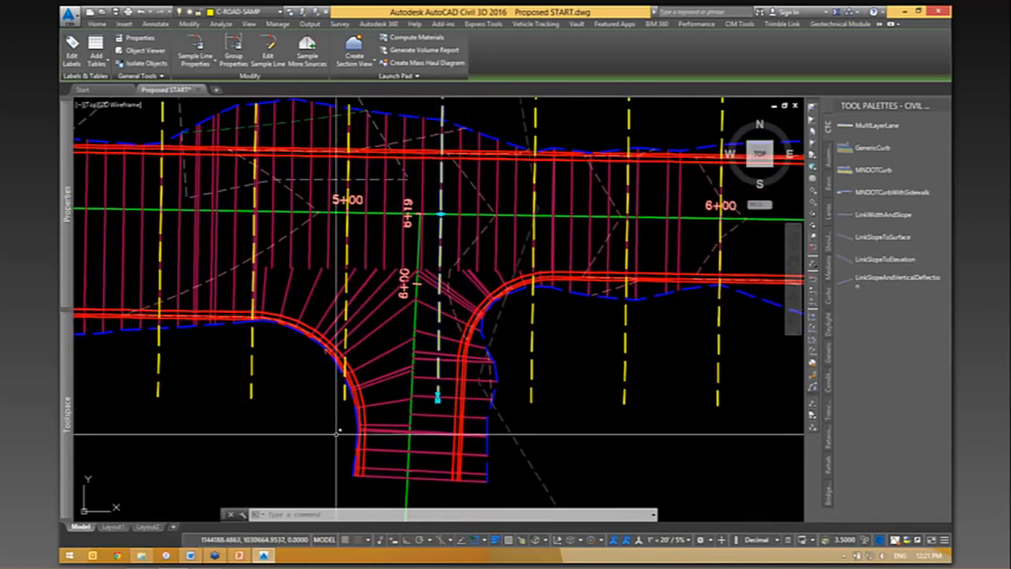
middle_click_drag(544, 338, 566, 369)
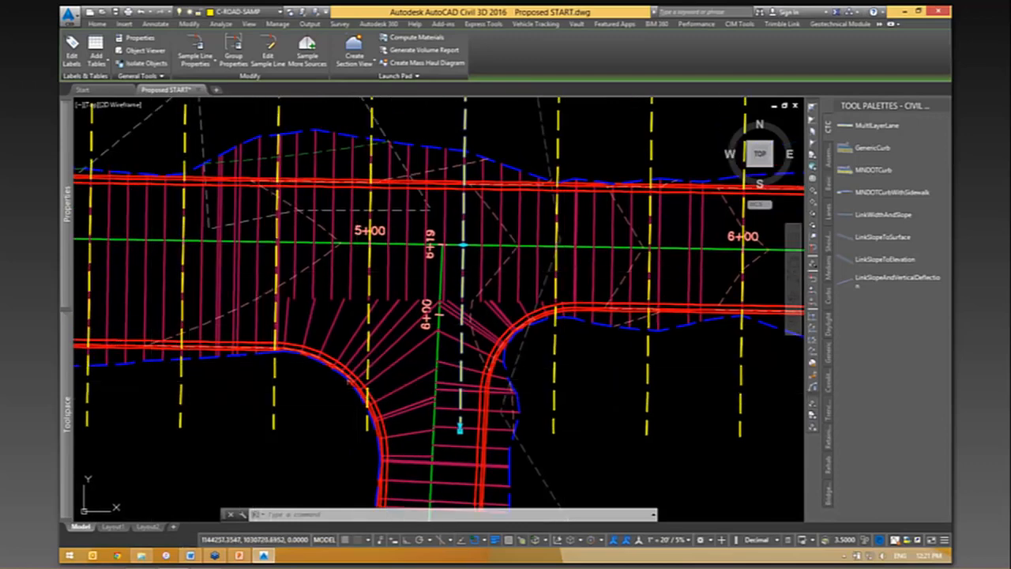
middle_click_drag(458, 413, 443, 308)
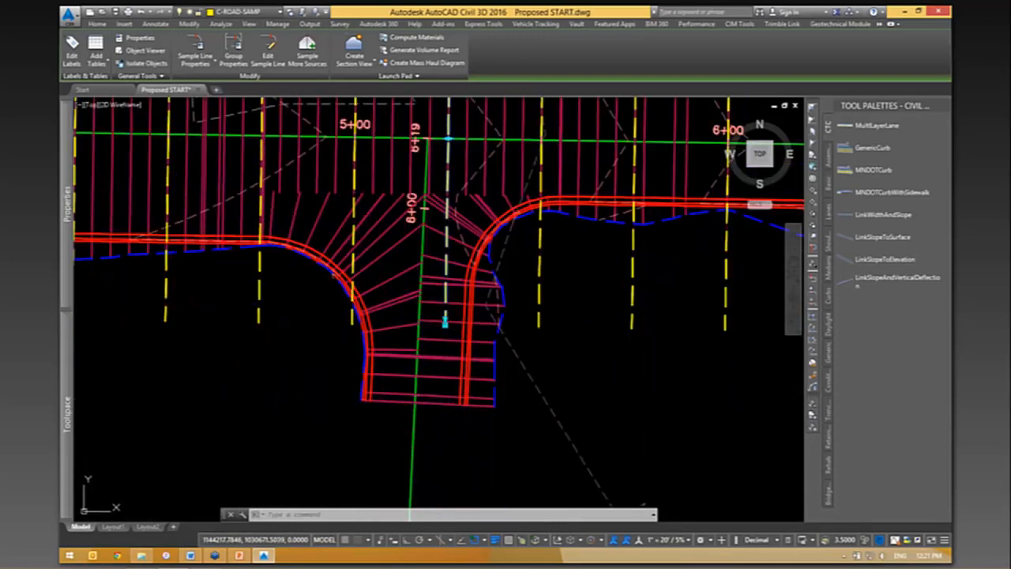
mouse_move(635, 333)
middle_mouse_down()
mouse_move(596, 373)
mouse_move(631, 341)
mouse_move(639, 382)
middle_mouse_up()
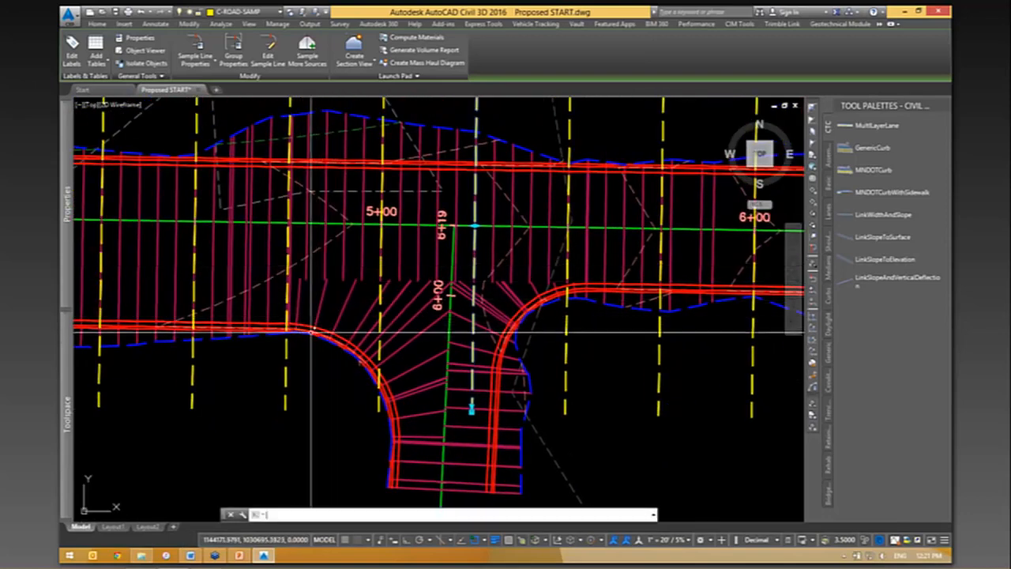
type("pl")
key("Return")
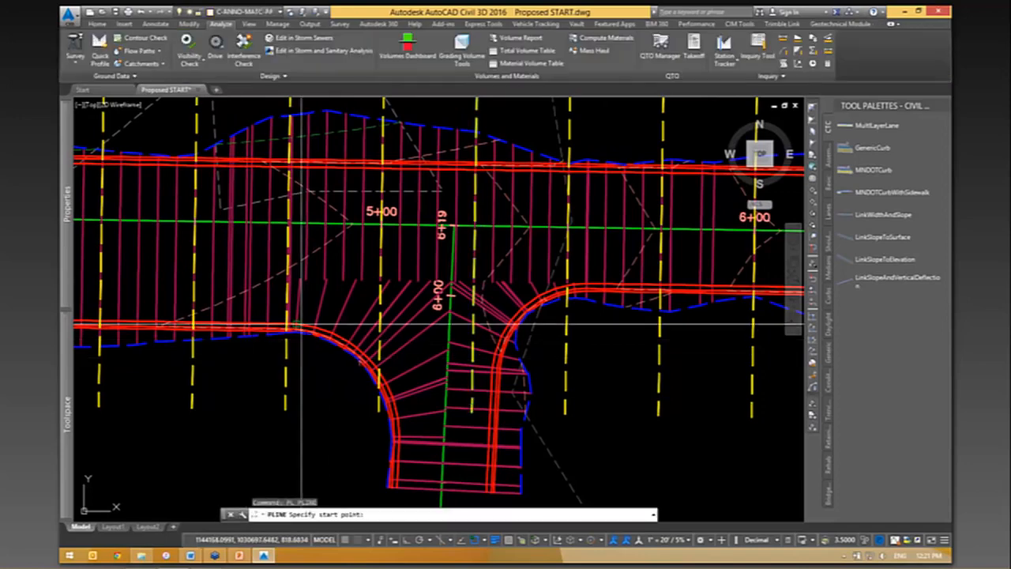
left_click(286, 323)
left_click(286, 273)
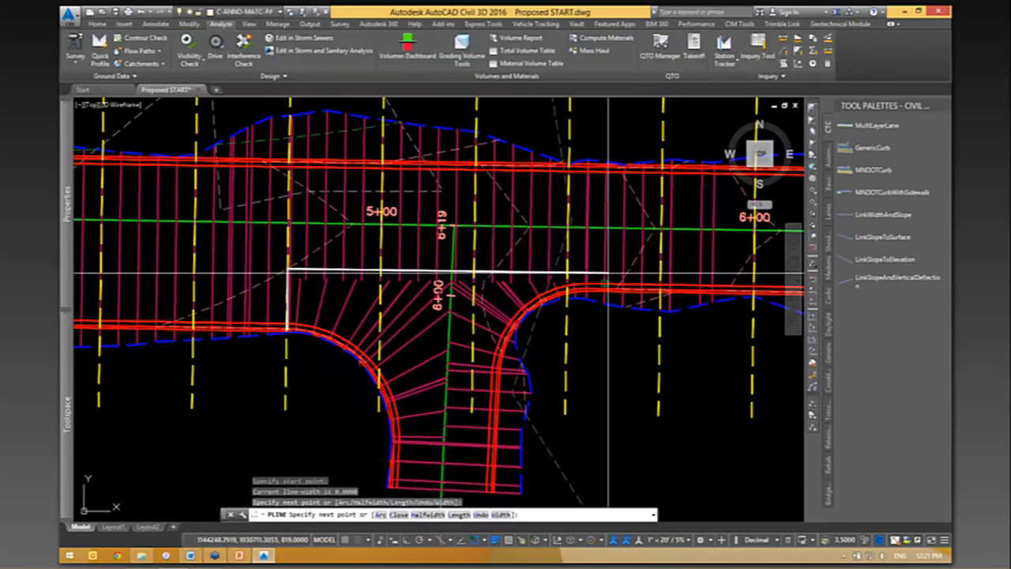
left_click(568, 282)
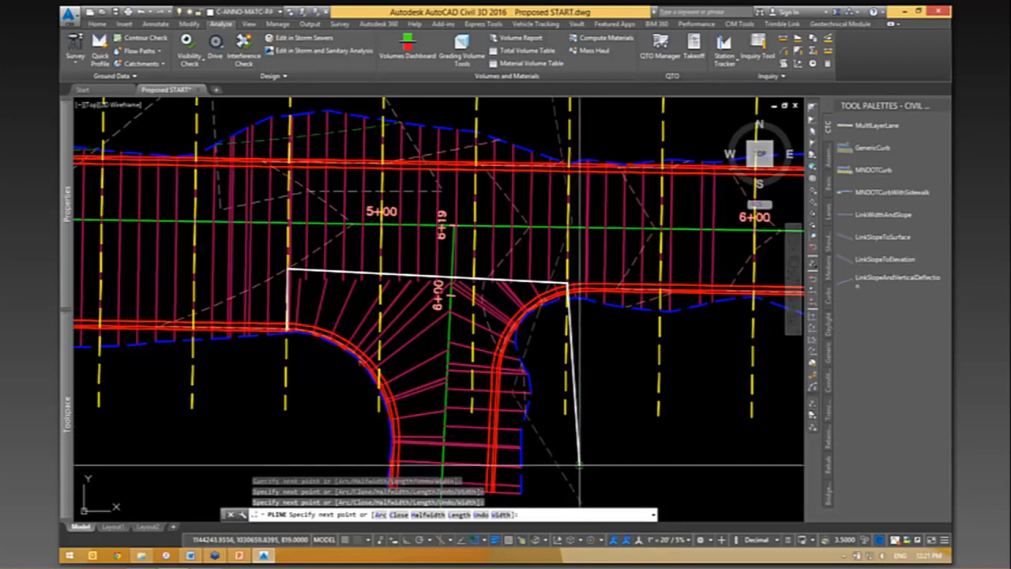
key("Return")
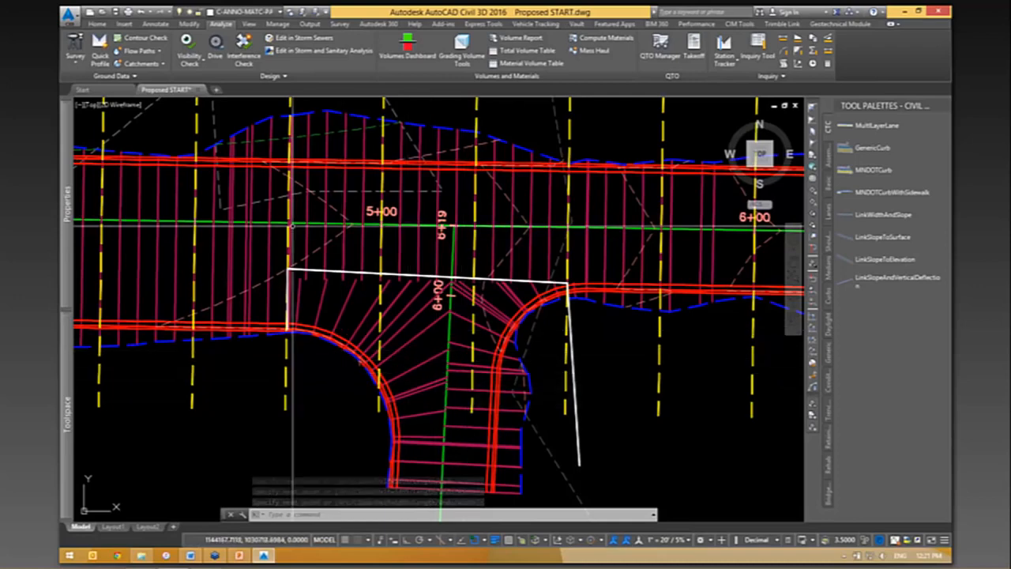
key("Escape")
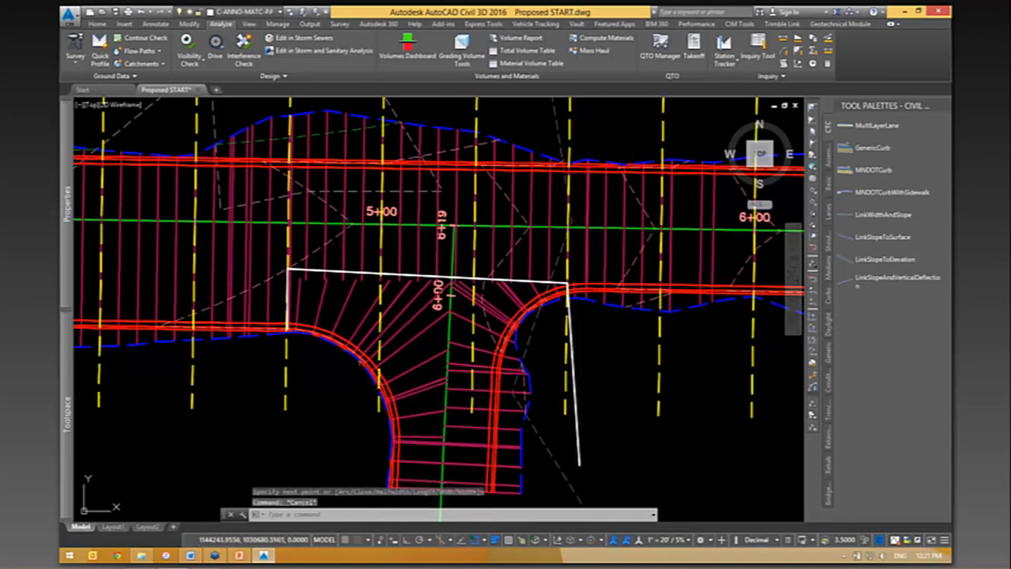
- Erase the sketched polyline around the side road intersection
left_click(575, 382)
type("e")
key("Return")
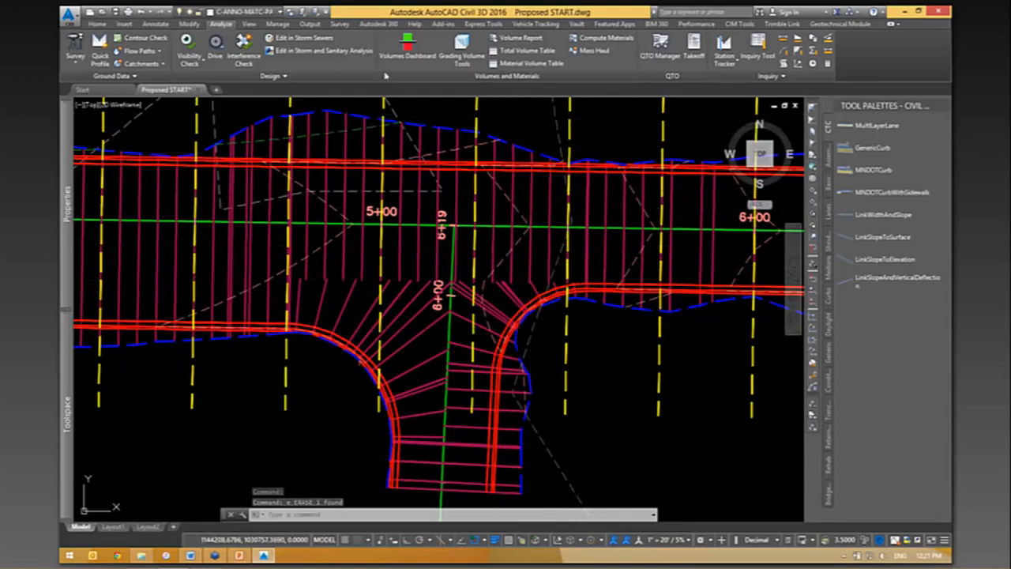
- Add a sample line to the E-W alignment at the start of the west curb return, station 4+75.67, with 50' left and 15' right swath widths
left_click(98, 23)
left_click(392, 51)
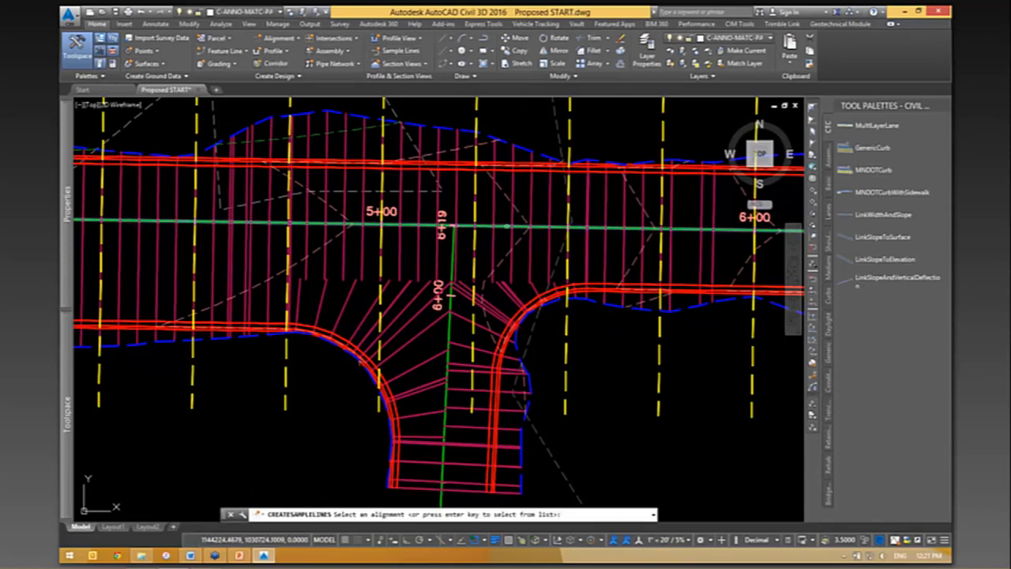
left_click(510, 226)
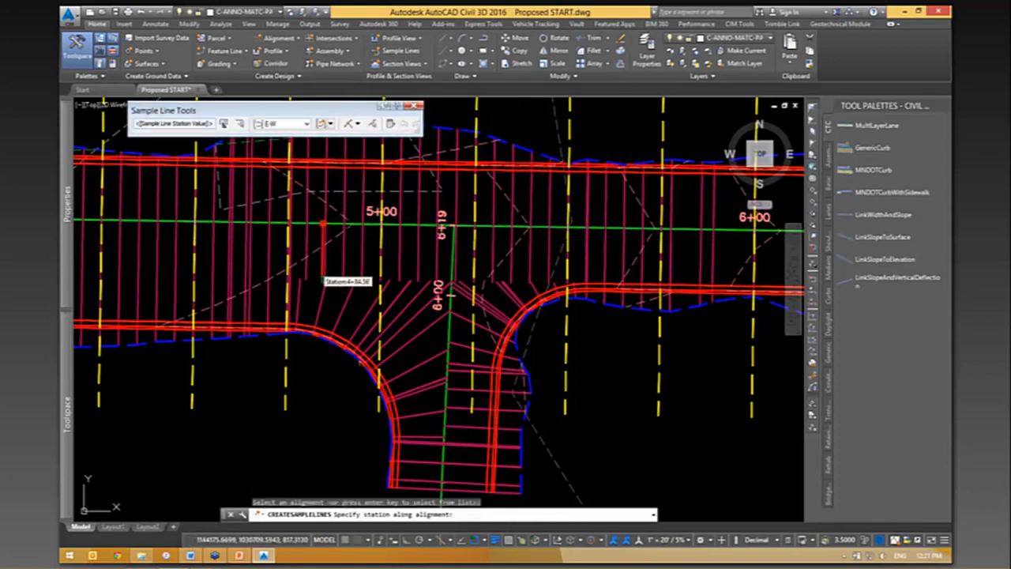
scroll(323, 277, "up", 5)
left_click(261, 325)
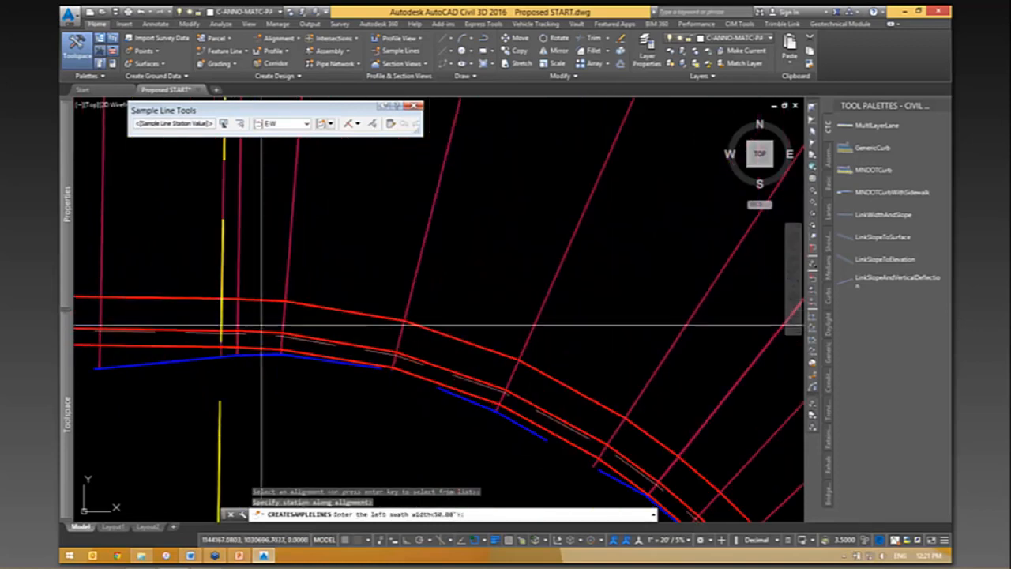
left_click(281, 332)
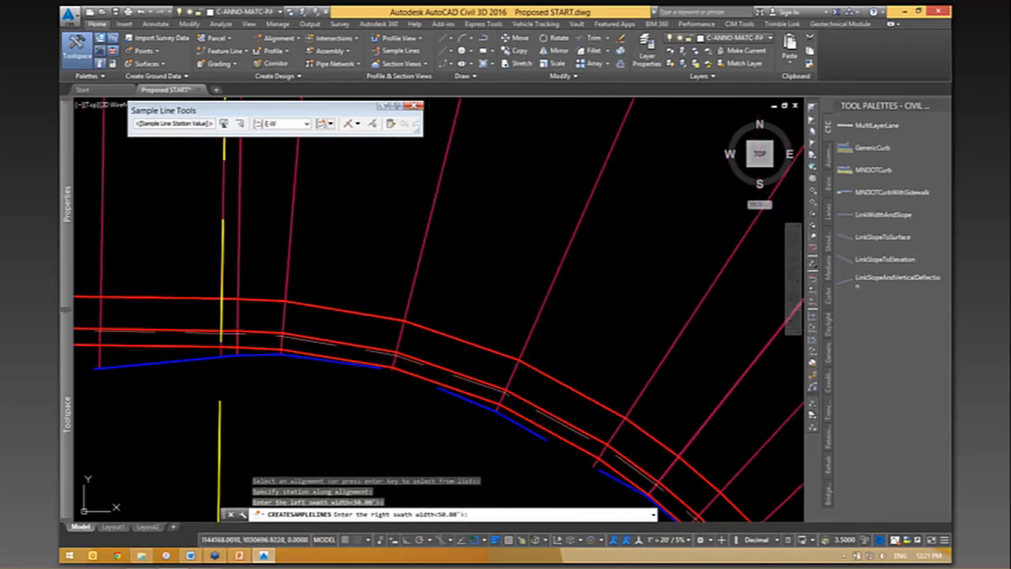
type("15")
key("Return")
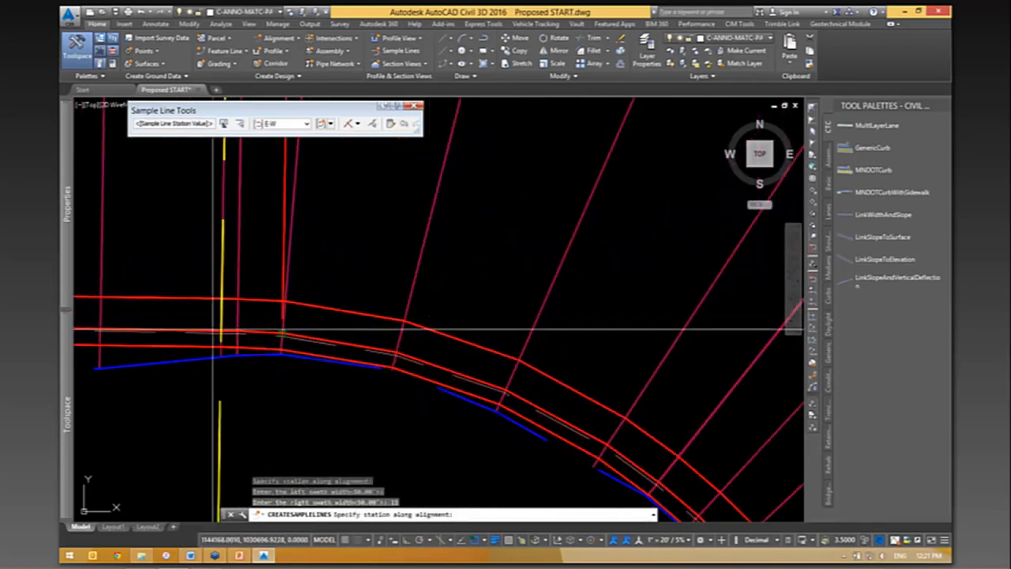
- Add a sample line at the end of the east curb return, station 5+55.26, with 50' left and 15' right swath widths, and finish the command
scroll(366, 253, "down", 5)
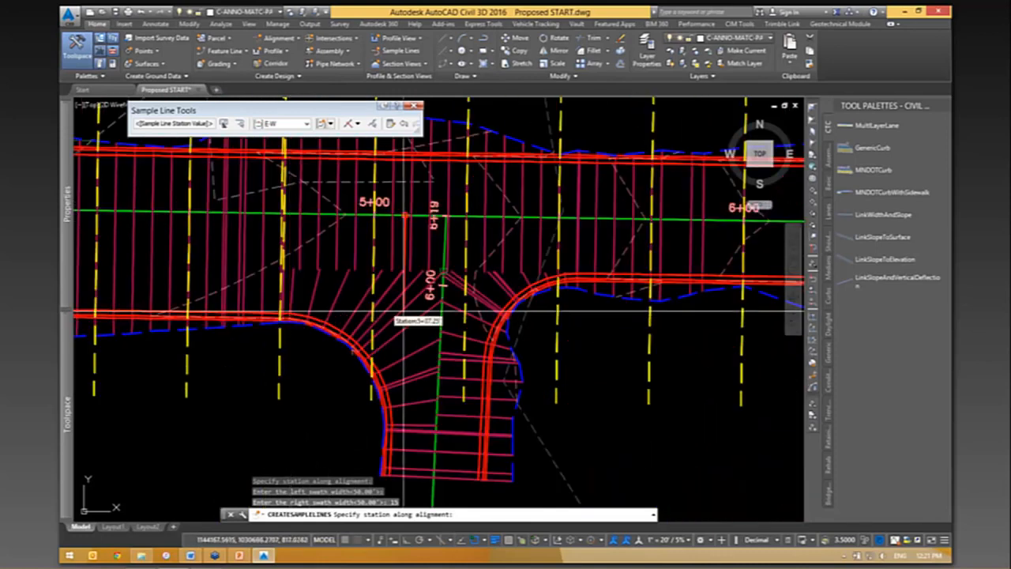
scroll(474, 285, "up", 5)
left_click(654, 286)
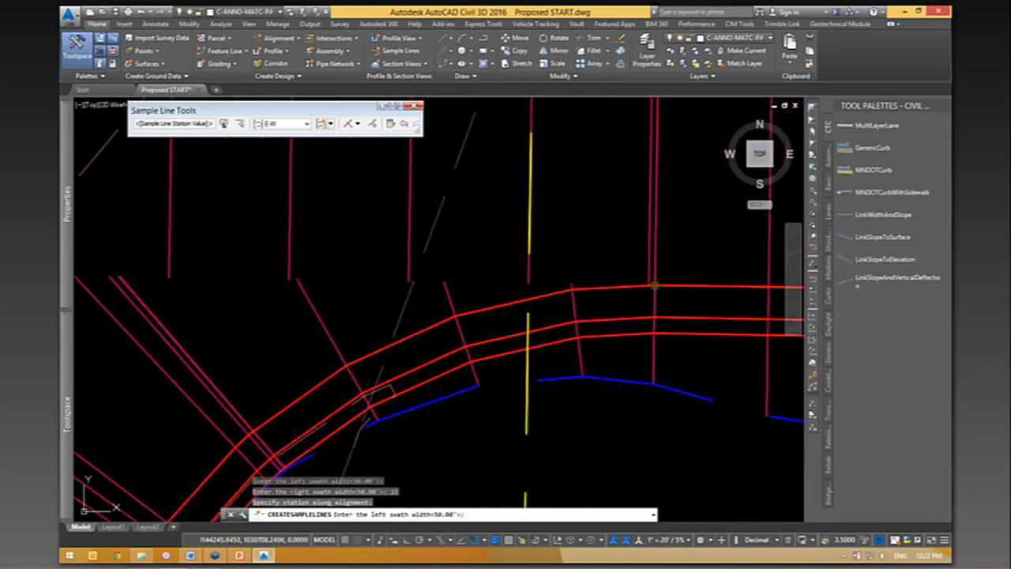
key("Return")
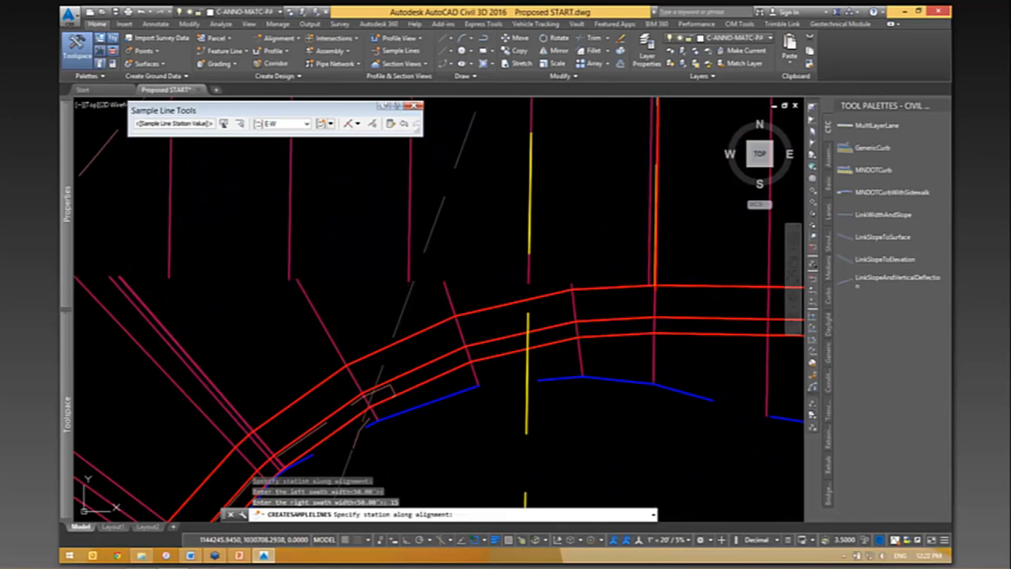
key("Return")
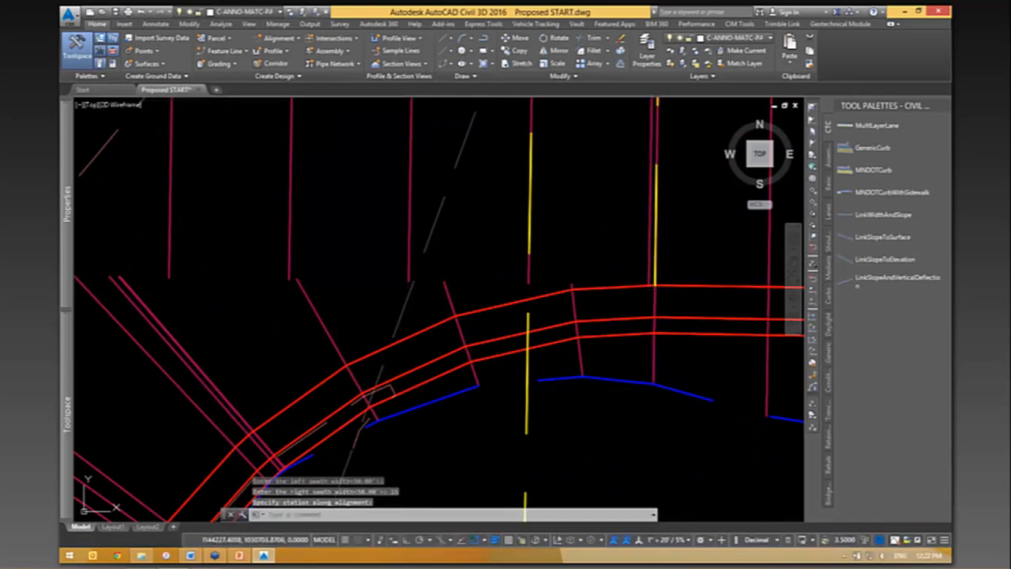
- Stretch the south end of the 5+55.26 sample line beyond the curb, level with the end of the neighbouring 5+50 sample line
scroll(223, 385, "down", 8)
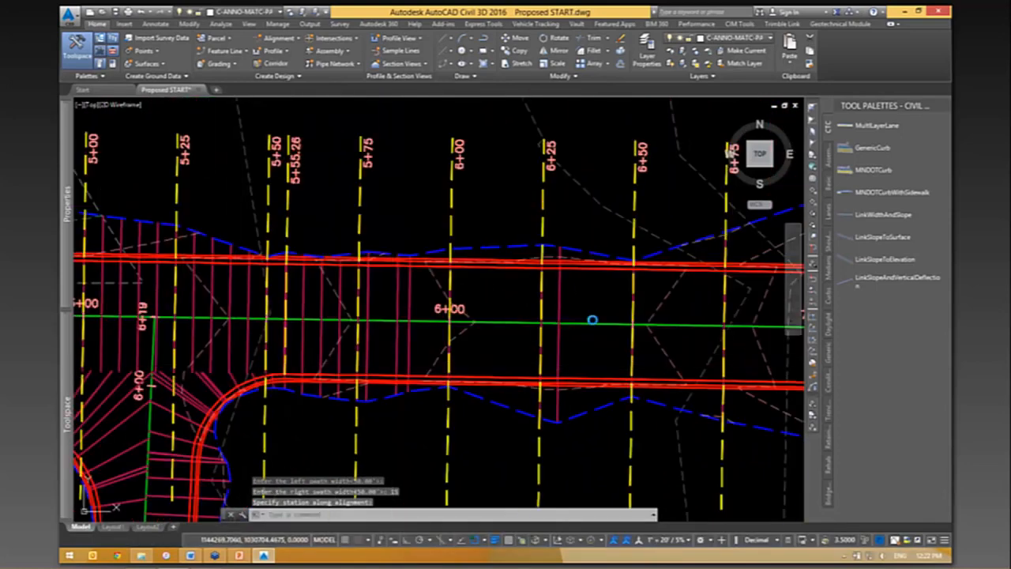
middle_click_drag(370, 390, 625, 301)
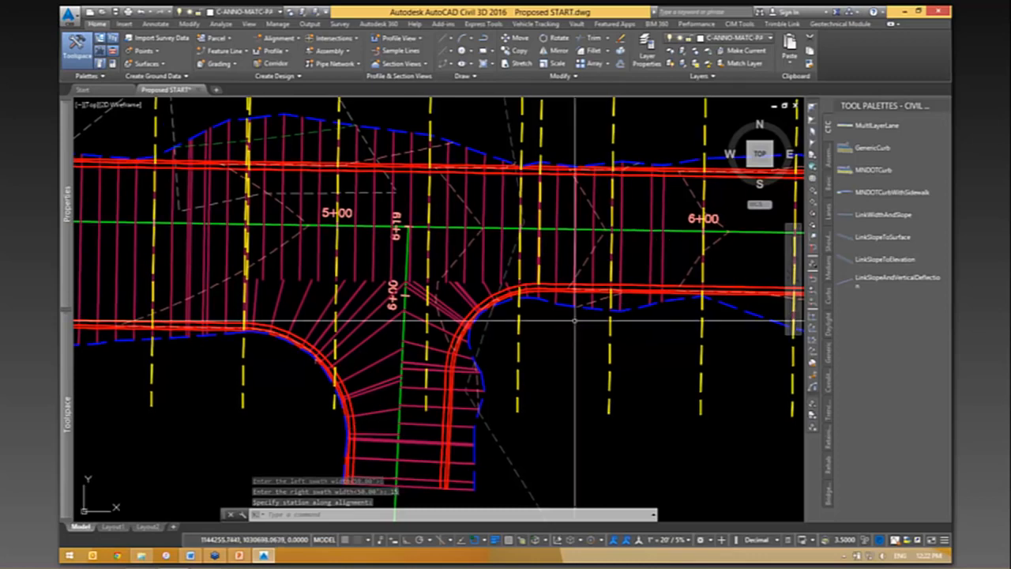
scroll(544, 286, "up", 2)
left_click(534, 264)
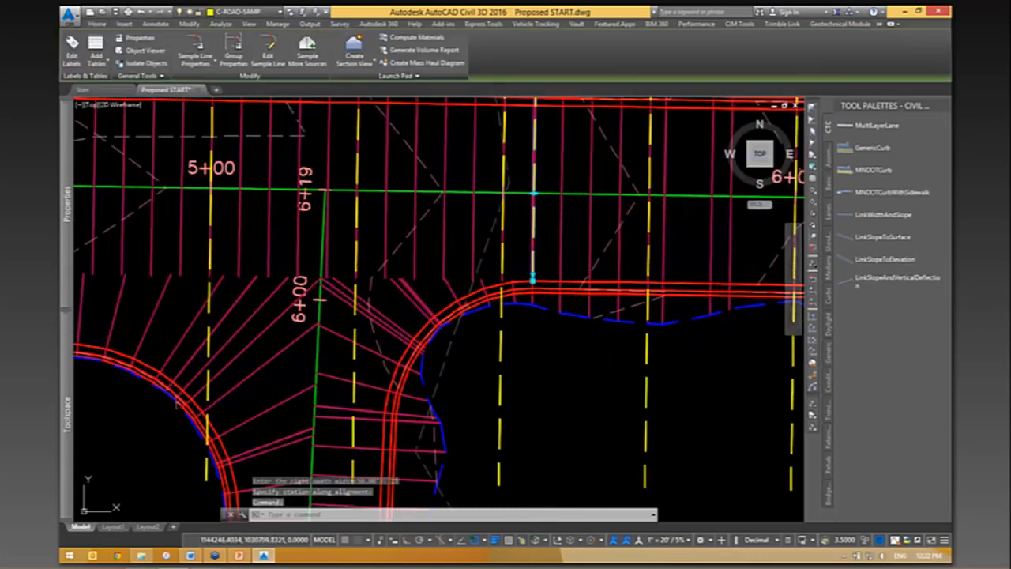
left_click(533, 281)
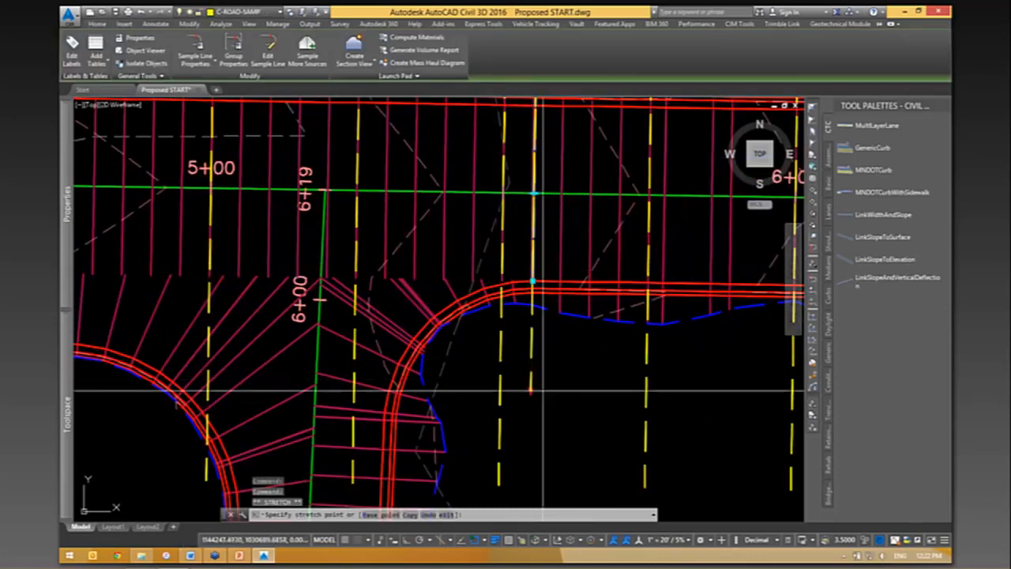
middle_click_drag(542, 393, 557, 305)
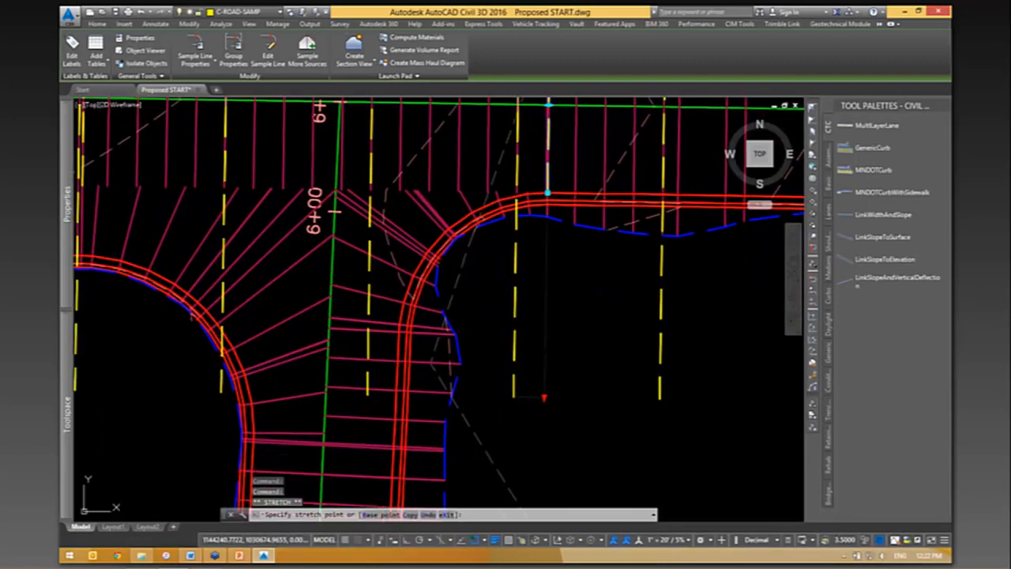
left_click(543, 393)
scroll(616, 332, "down", 2)
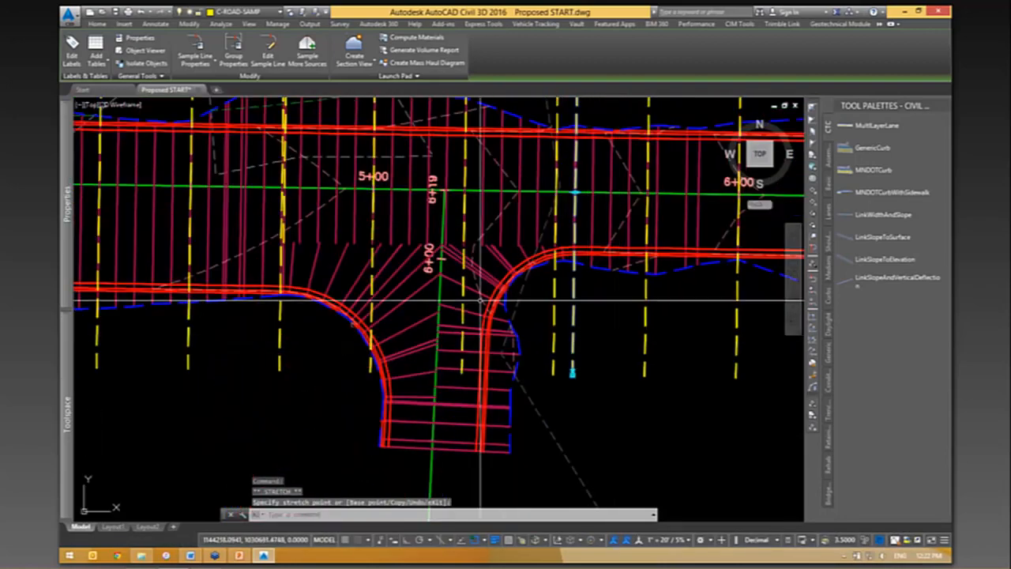
middle_click_drag(385, 278, 400, 367)
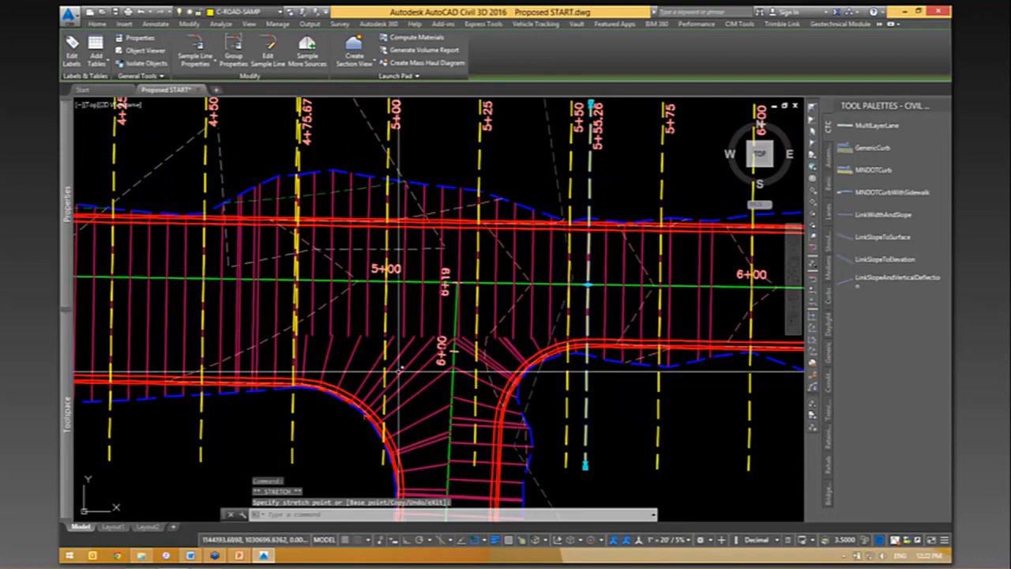
scroll(401, 367, "down", 2)
scroll(343, 194, "up", 4)
scroll(344, 194, "down", 2)
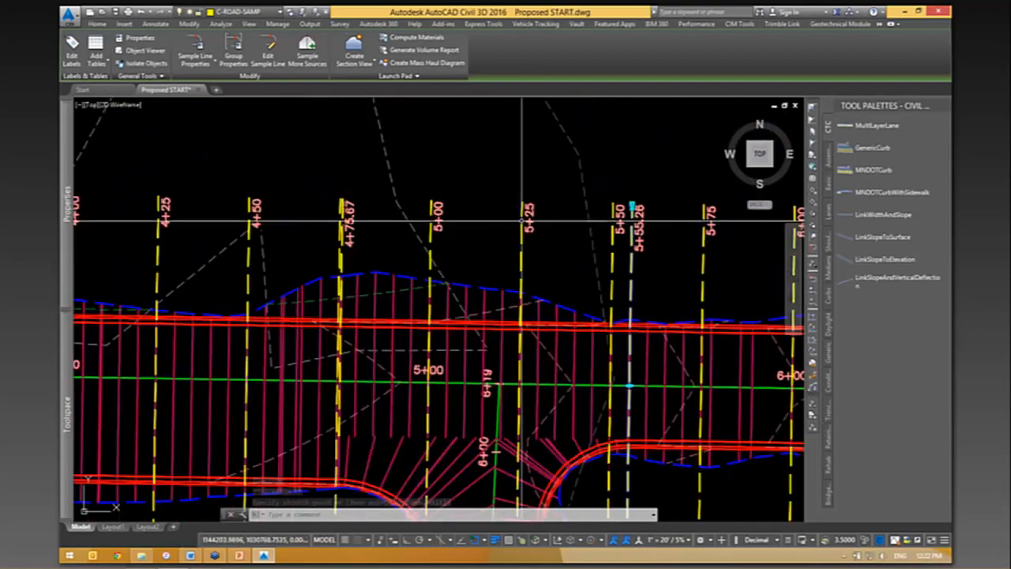
middle_click_drag(604, 309, 542, 224)
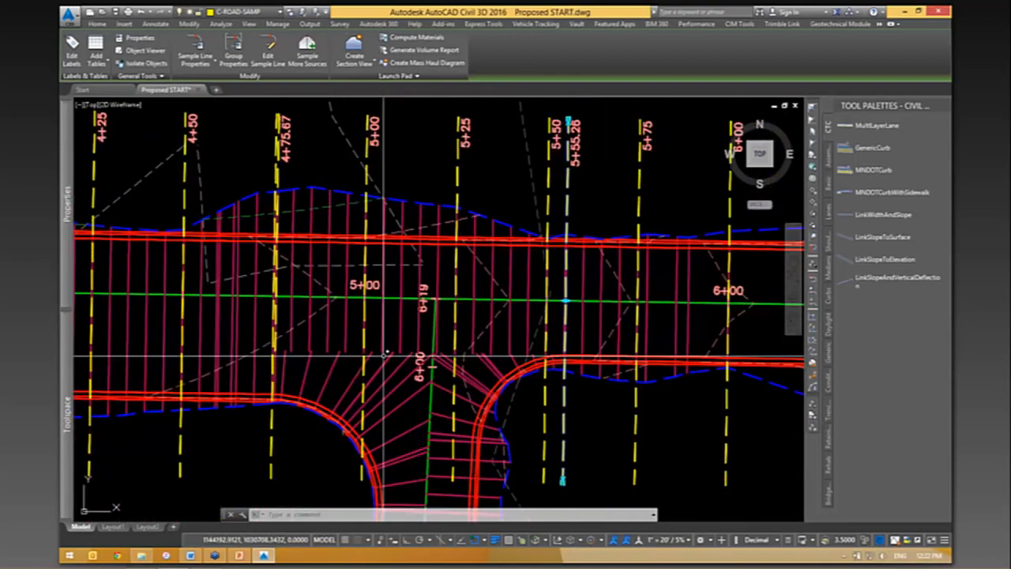
- Open the E-W sample line group's properties through the 5+25 sample line and show the list of its sample lines
key("Escape")
left_click(501, 183)
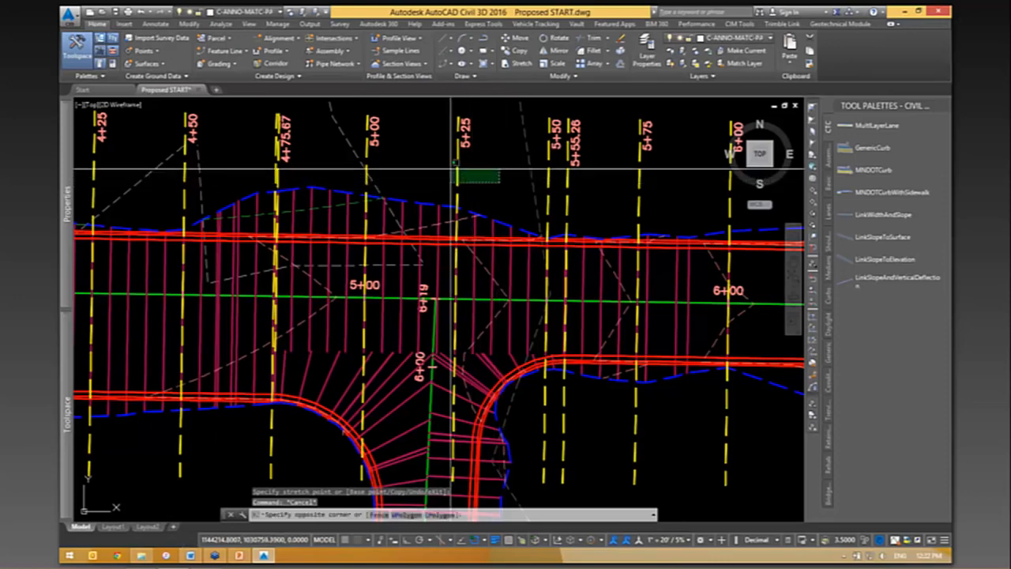
left_click(447, 166)
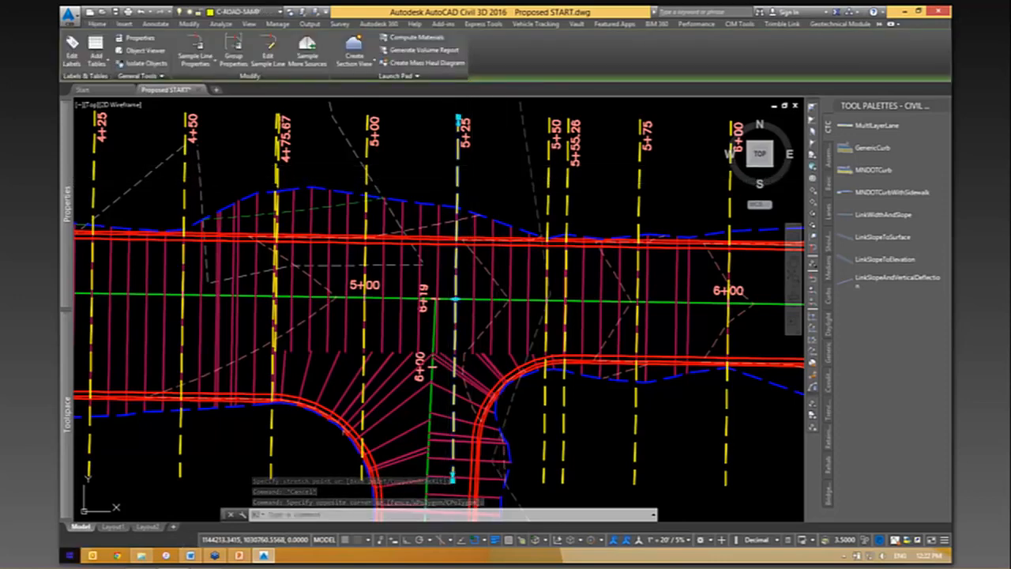
mouse_move(140, 555)
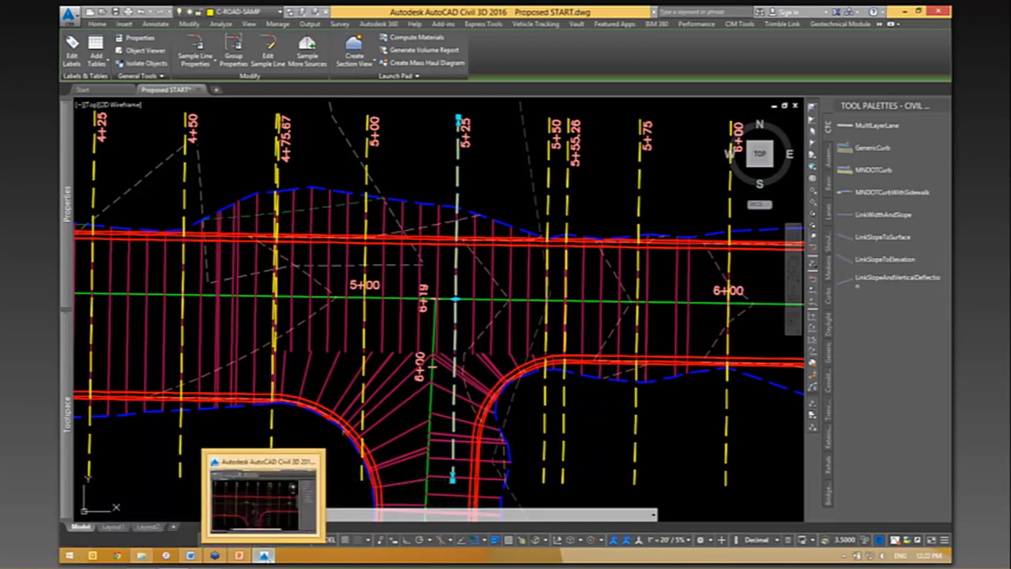
left_click(265, 555)
left_click(266, 556)
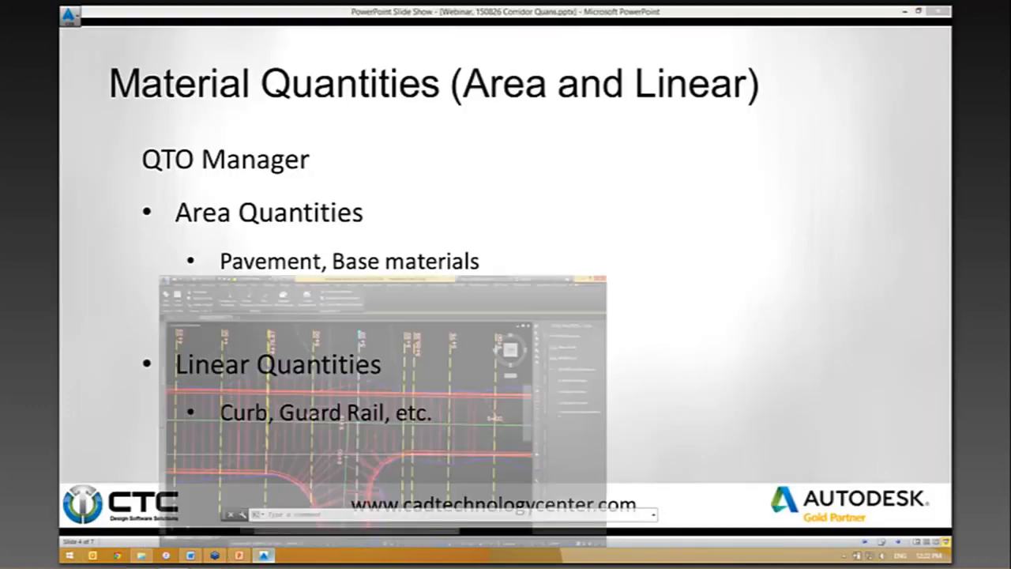
right_click(494, 171)
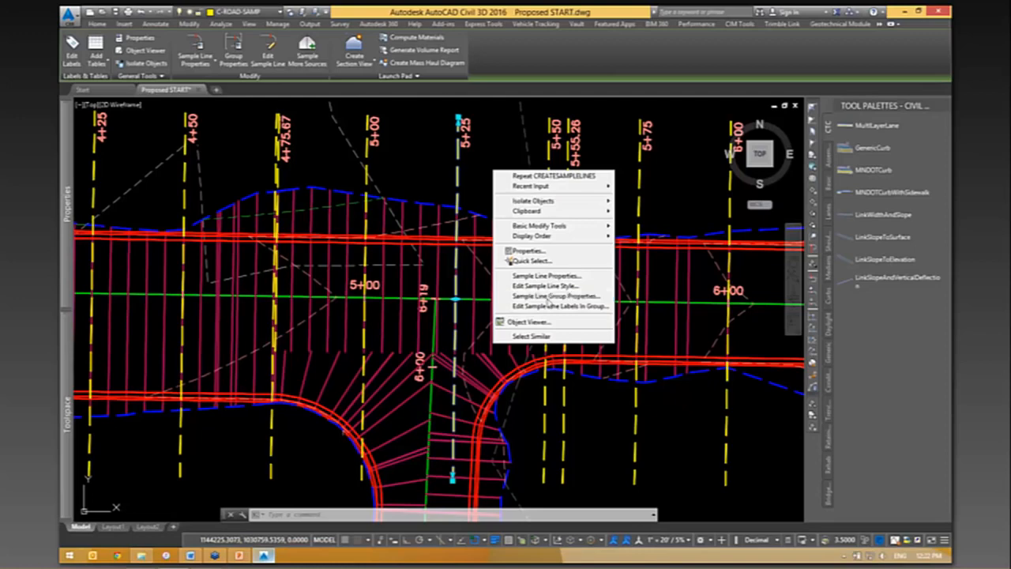
left_click(548, 296)
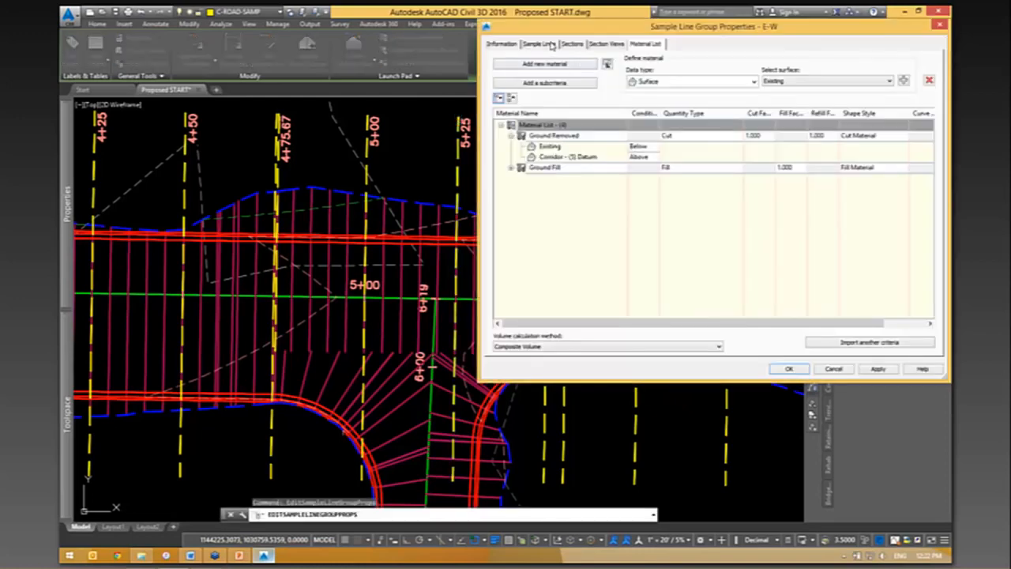
left_click(553, 44)
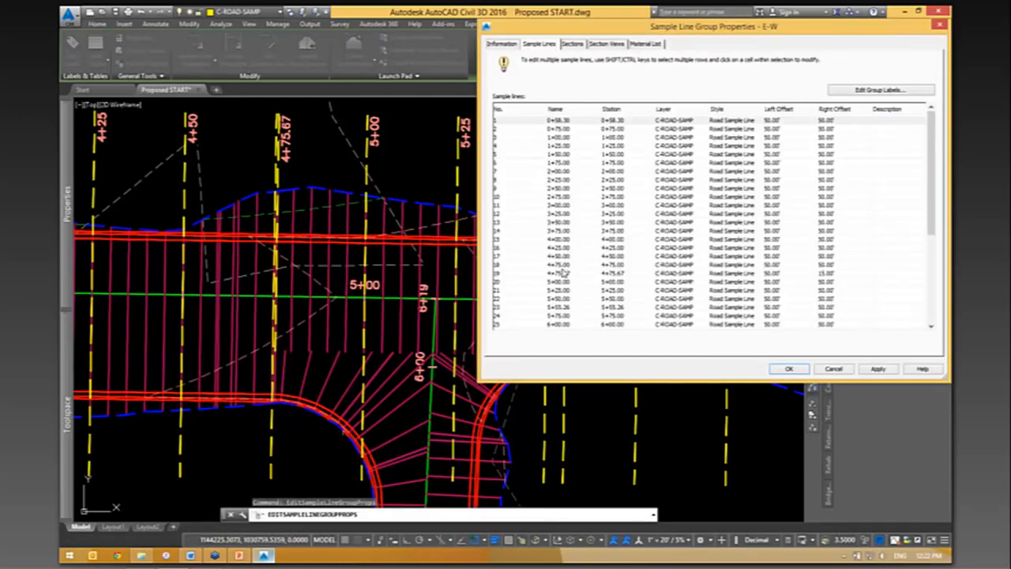
- Set the right offset of sample lines 4+75.67 through 5+50.00 to 15' and accept the group properties
left_click(559, 273)
left_click(558, 299, "shift")
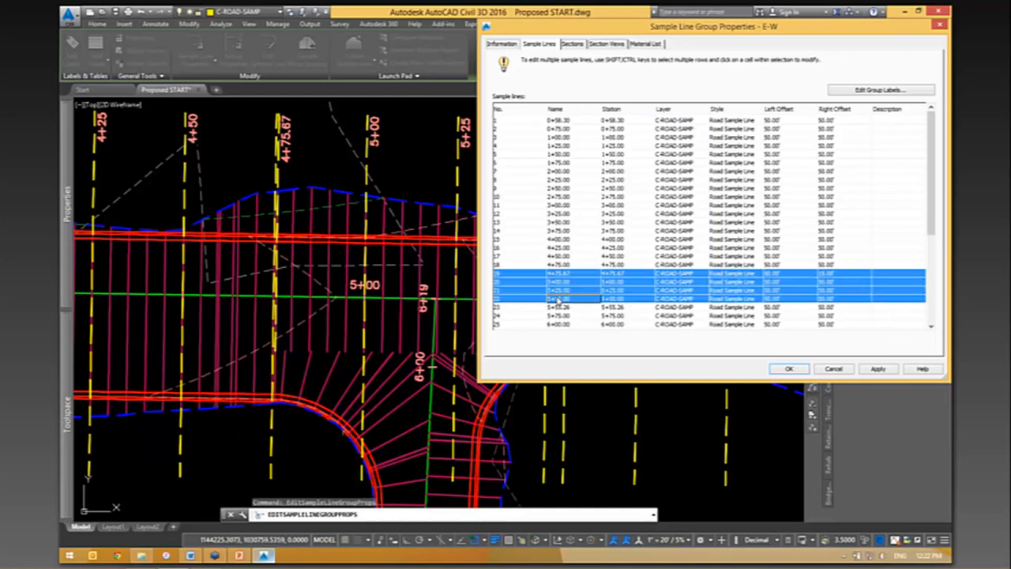
left_click(827, 282)
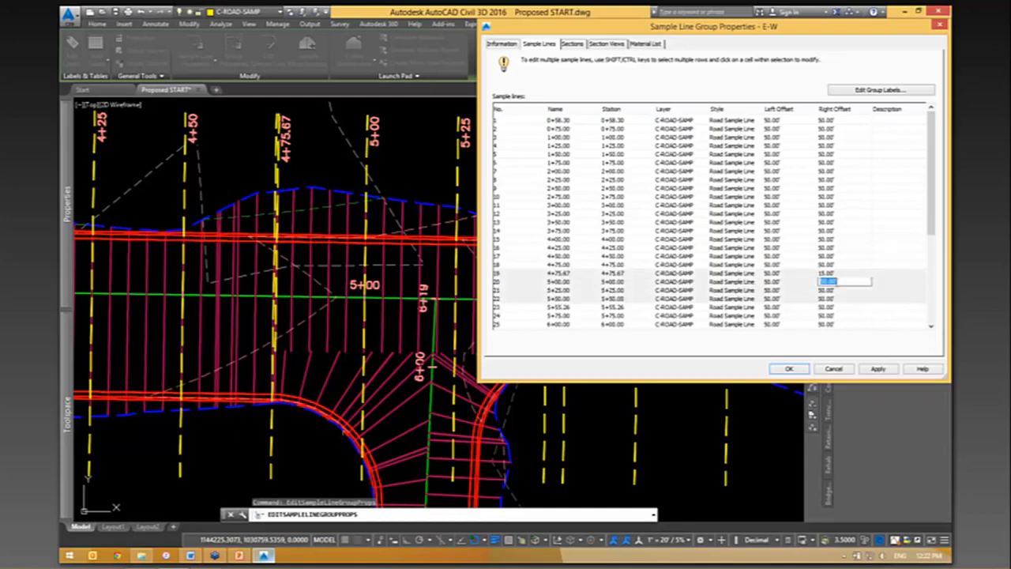
key("Return")
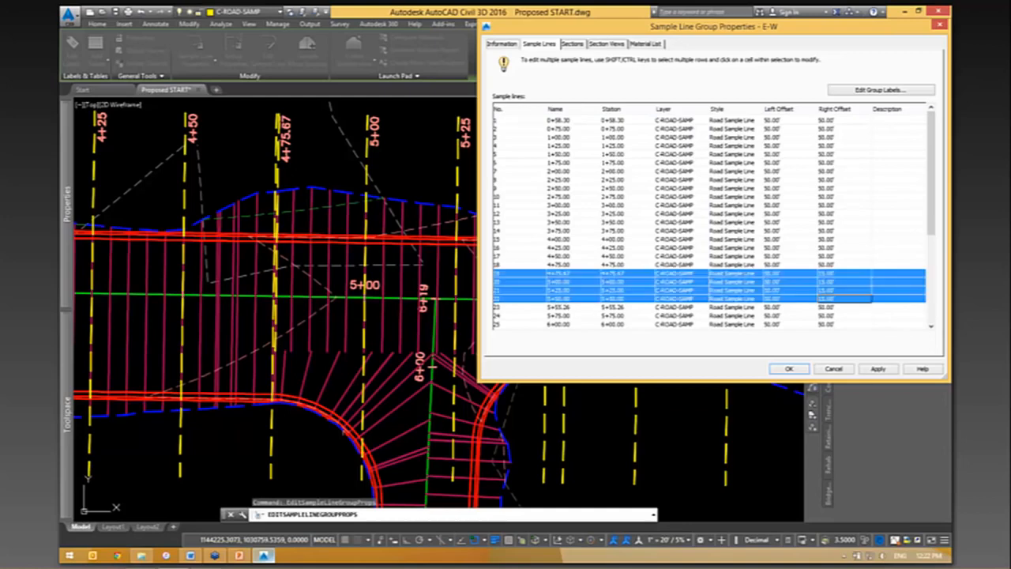
left_click(791, 370)
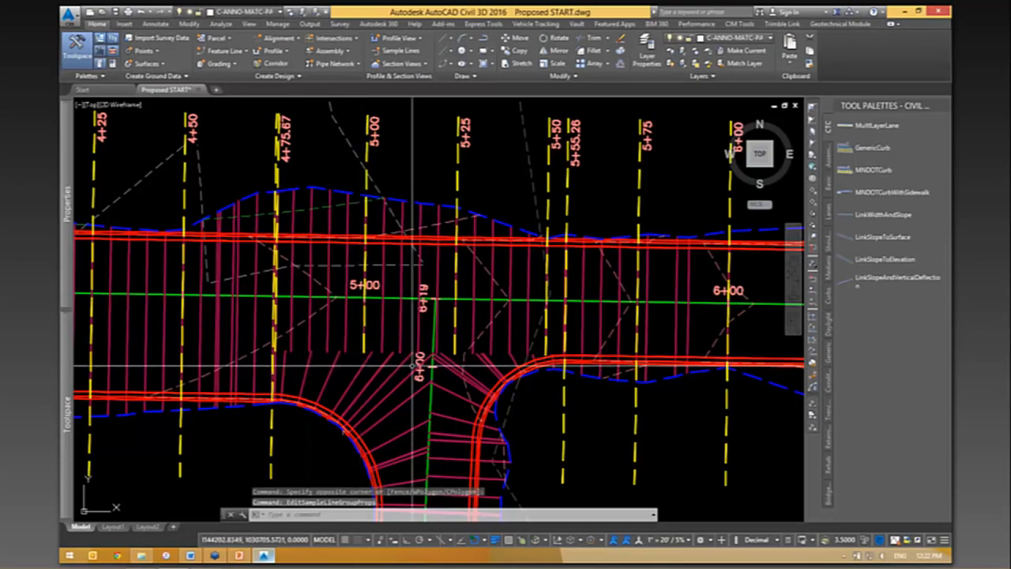
- Select the 5+50 sample line beside the east curb return for editing
mouse_move(463, 350)
middle_mouse_down()
mouse_move(471, 343)
mouse_move(325, 350)
middle_mouse_up()
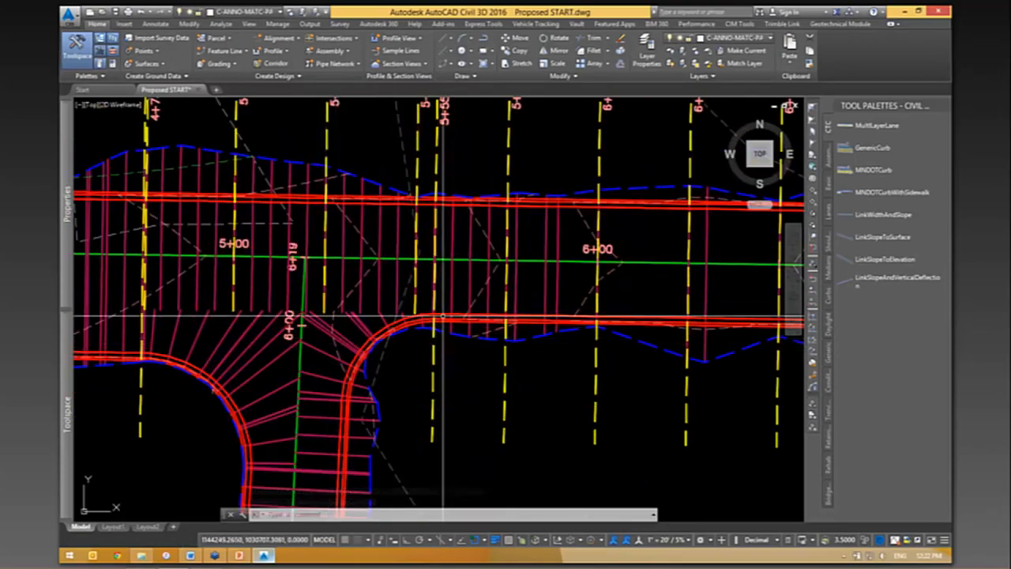
scroll(486, 356, "up", 3)
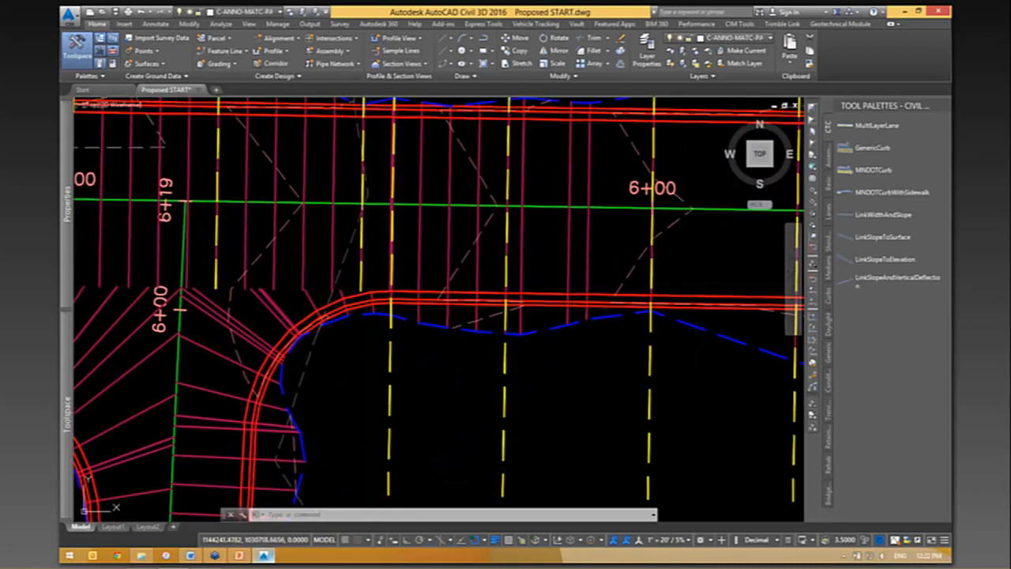
left_click(393, 294)
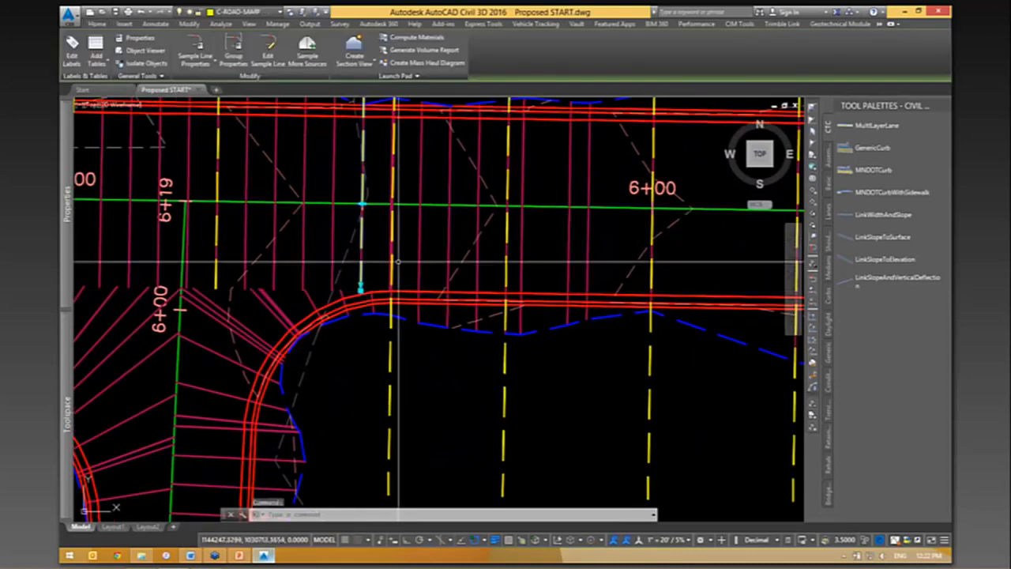
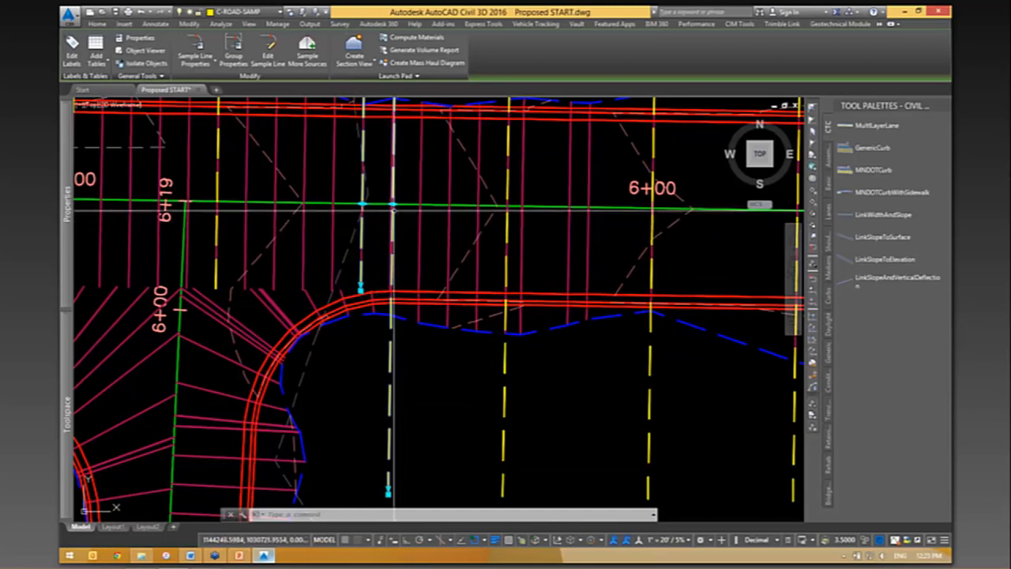
- Create a sample line on the E-W alignment just west of the 5+55.26 sample line, with 50' left and 15' right swath widths
scroll(383, 203, "up", 2)
key("Escape")
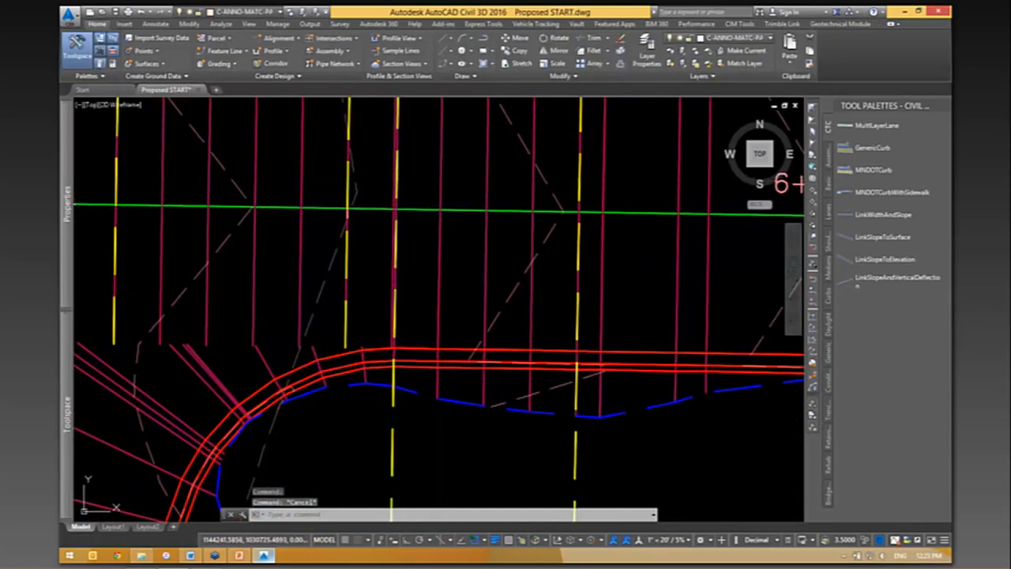
key("Return")
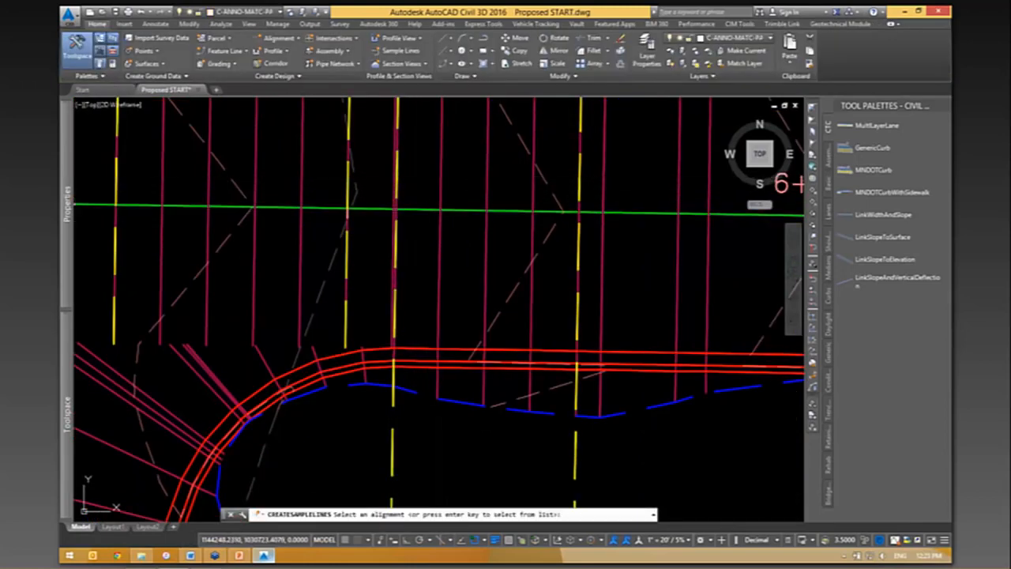
left_click(411, 209)
scroll(405, 209, "up", 4)
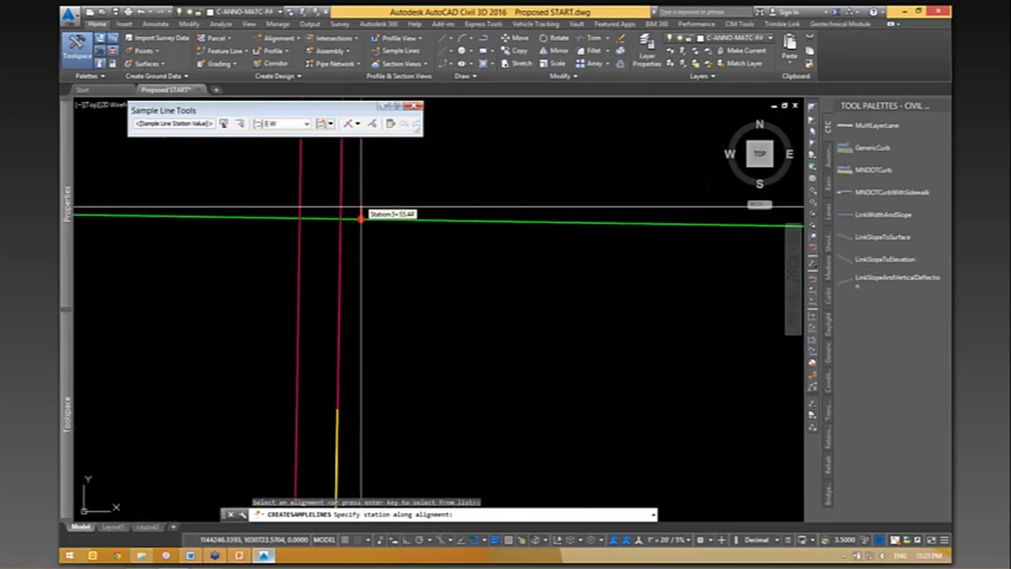
left_click(321, 215)
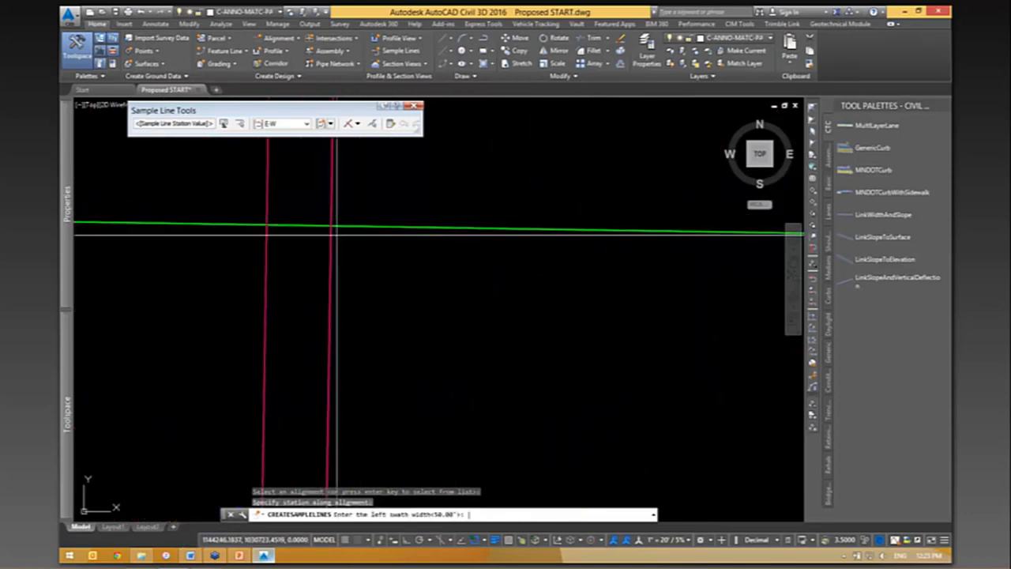
key("Return")
type("15")
key("Return")
key("Return")
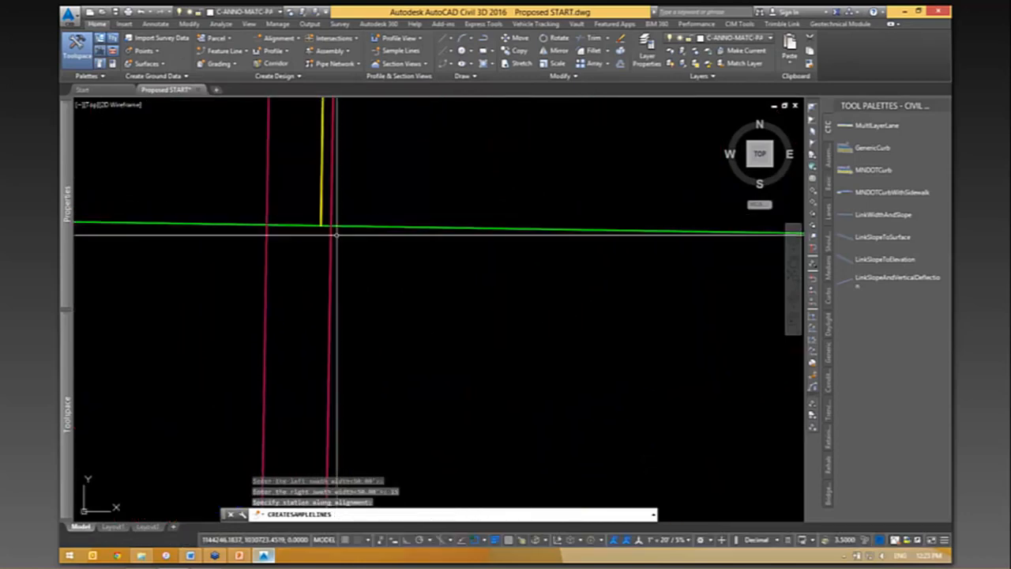
- Examine the cumulative volumes in the last rows of the total volume table
scroll(336, 234, "down", 5)
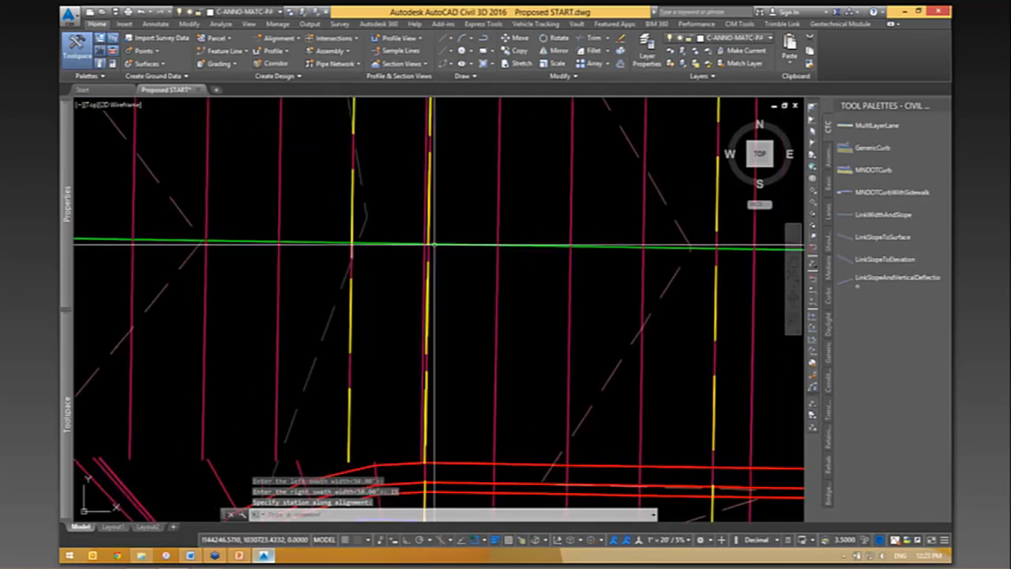
scroll(435, 245, "down", 2)
middle_click_drag(482, 362, 691, 323)
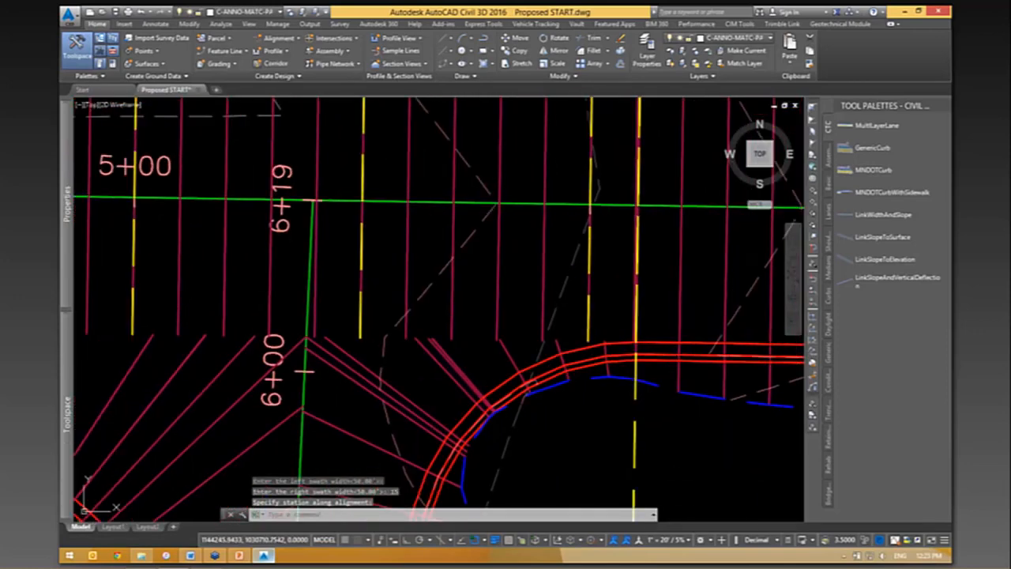
scroll(656, 220, "down", 5)
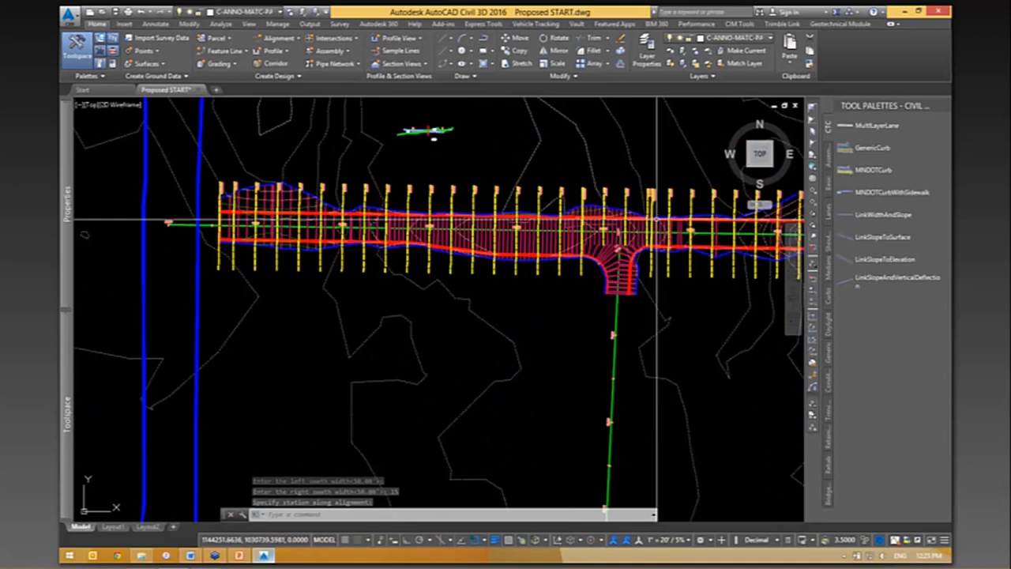
scroll(657, 220, "down", 2)
middle_click_drag(188, 358, 363, 308)
scroll(363, 307, "up", 2)
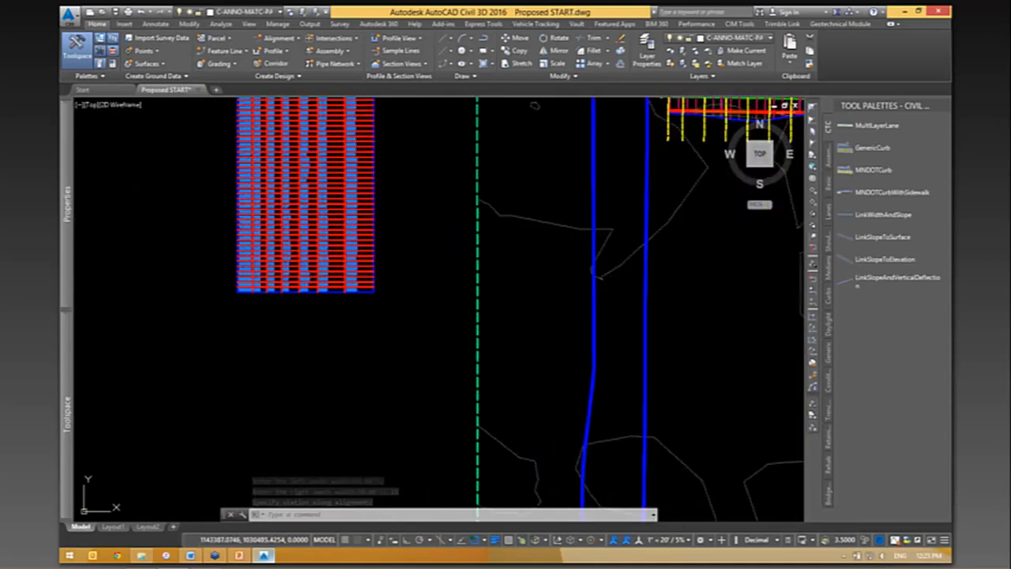
scroll(368, 296, "up", 5)
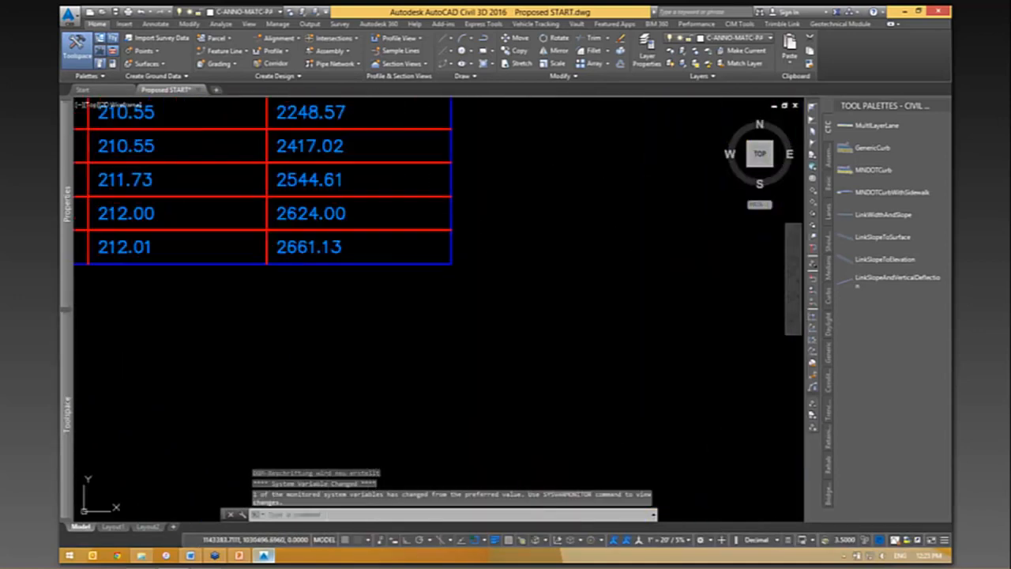
scroll(362, 325, "down", 2)
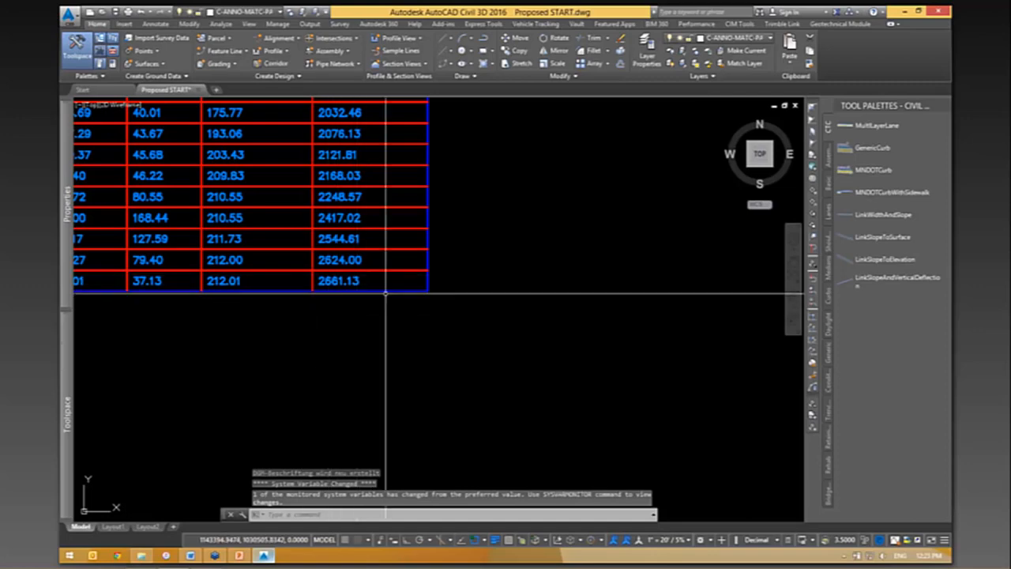
scroll(300, 344, "down", 4)
scroll(302, 343, "down", 2)
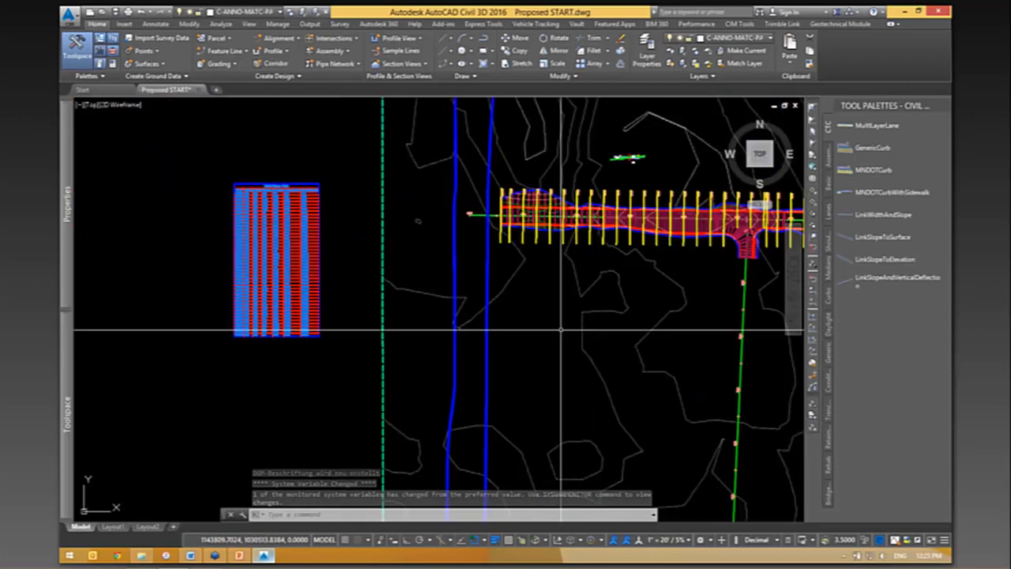
middle_click_drag(560, 329, 405, 366)
middle_click_drag(582, 340, 384, 373)
scroll(548, 267, "up", 8)
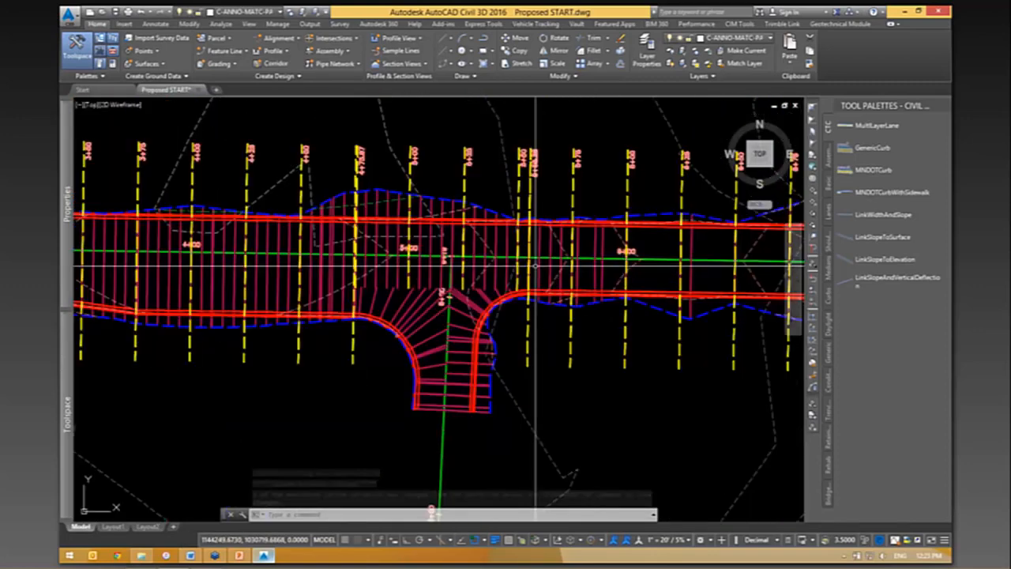
middle_click_drag(526, 347, 519, 299)
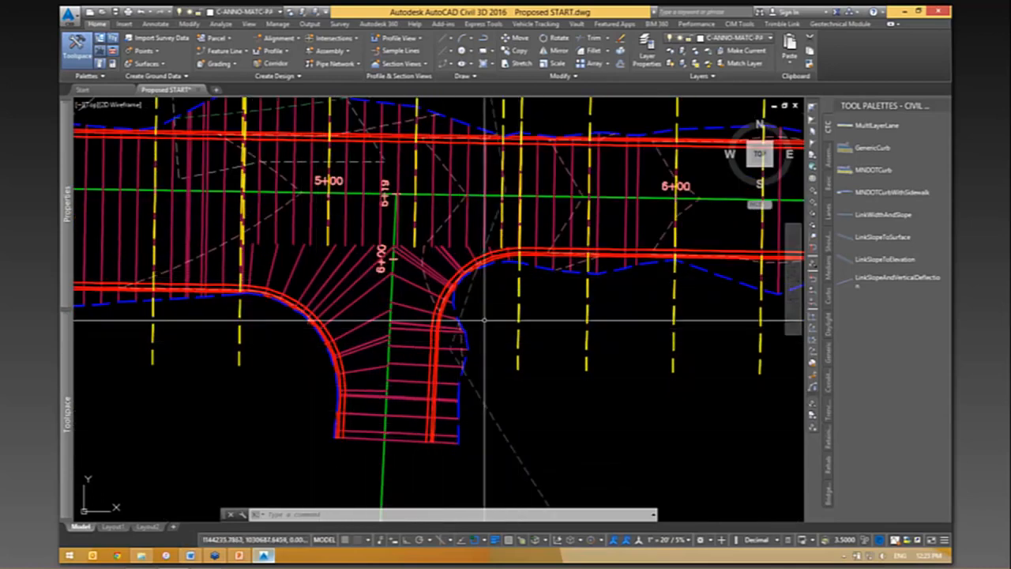
scroll(280, 248, "up", 3)
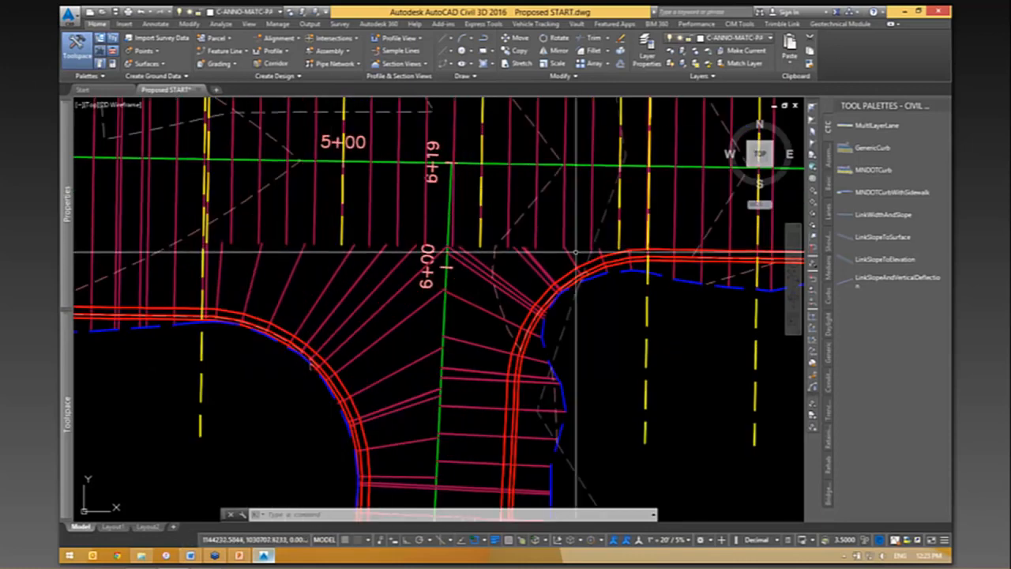
left_click(646, 314)
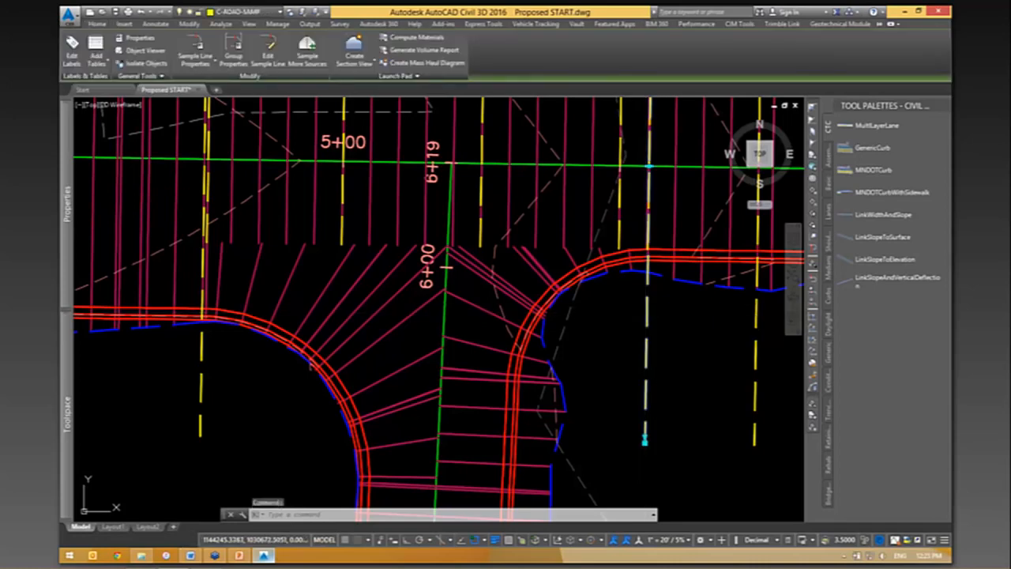
left_click(644, 440)
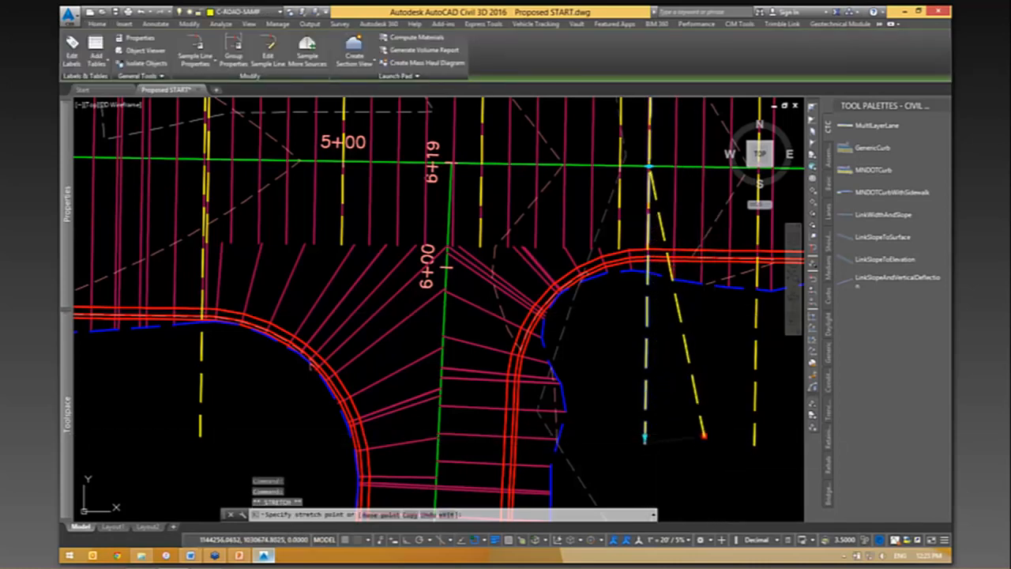
left_click(708, 439)
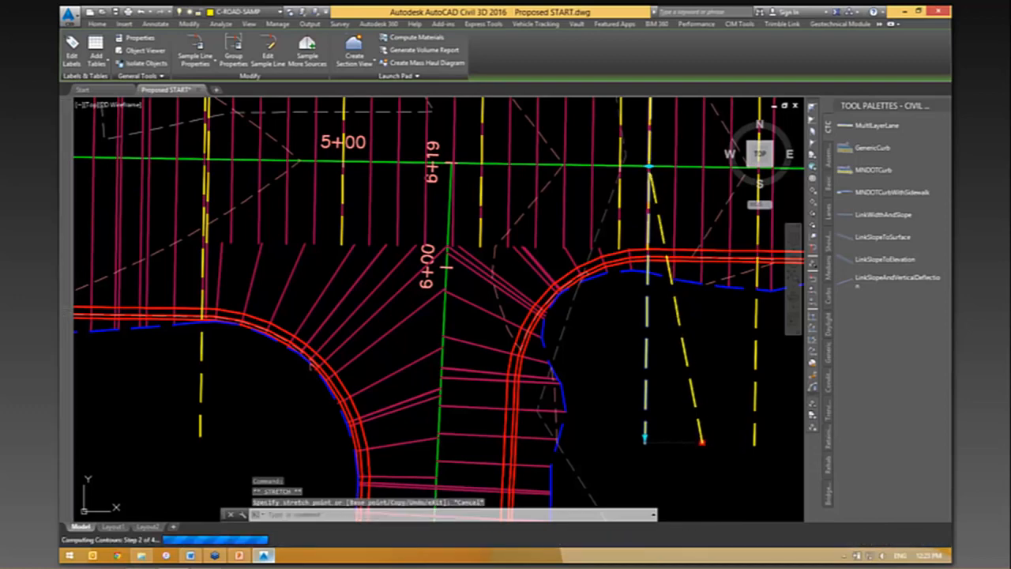
key("Escape")
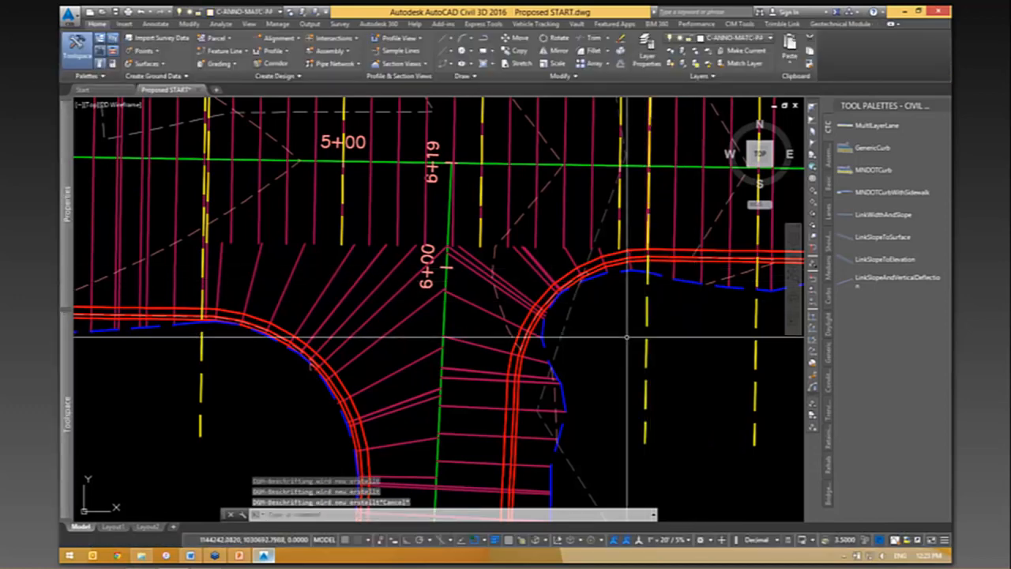
- Open the E-W sample line group's properties through the 3+25 sample line and show its material list
scroll(696, 280, "down", 4)
scroll(395, 165, "down", 3)
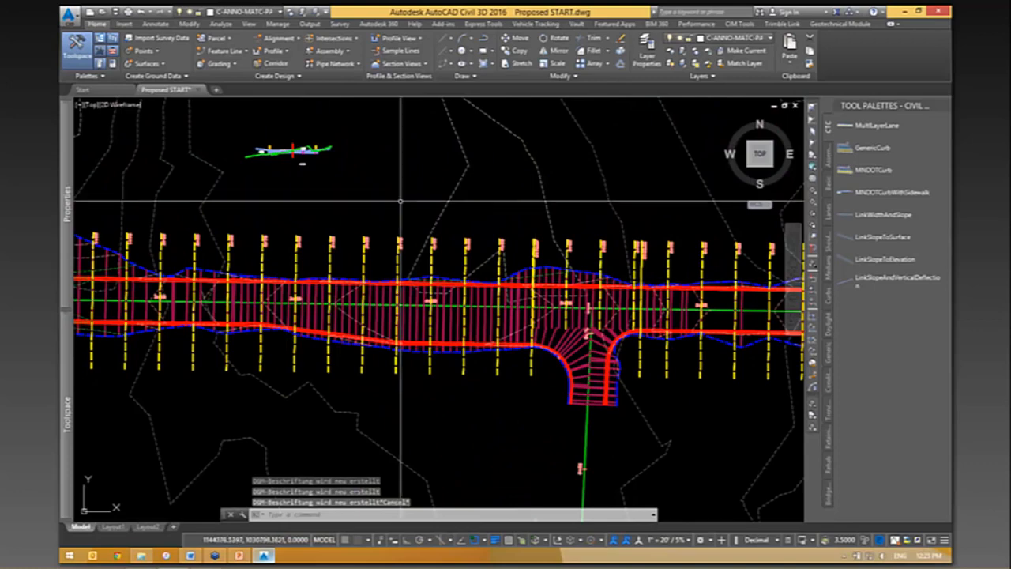
scroll(439, 148, "up", 1)
scroll(440, 148, "up", 3)
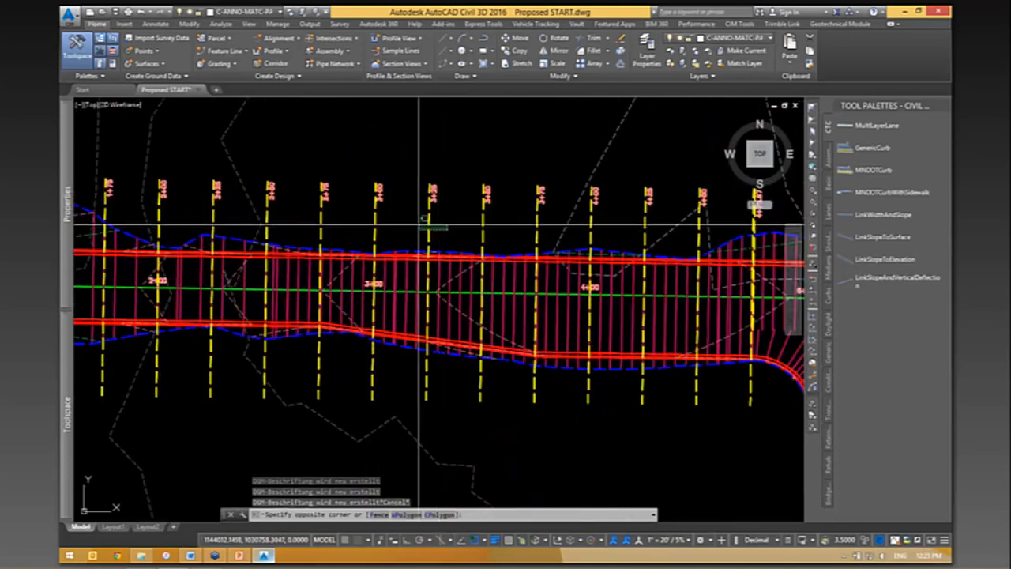
left_click(429, 237)
right_click(512, 124)
left_click(558, 249)
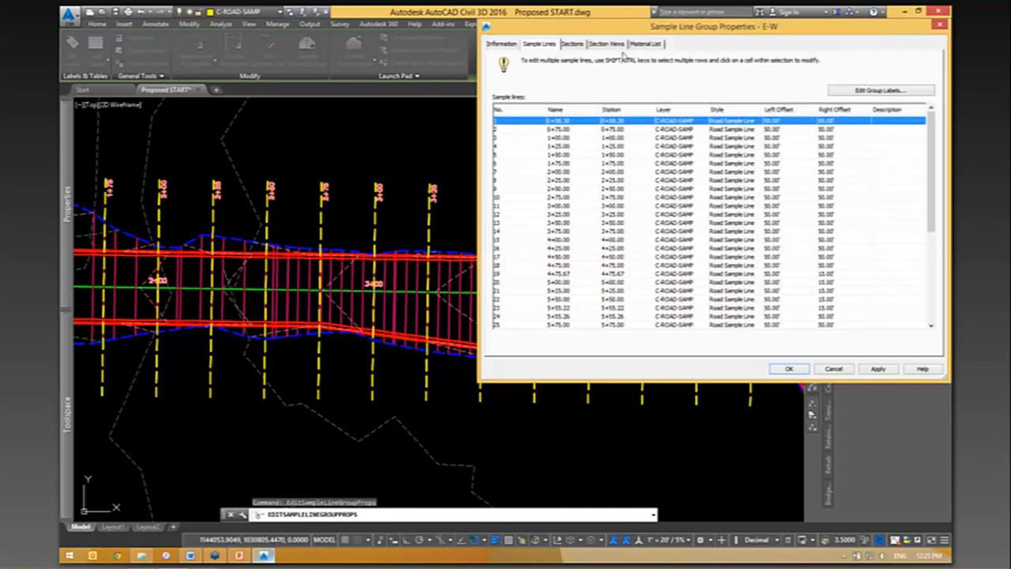
left_click(644, 45)
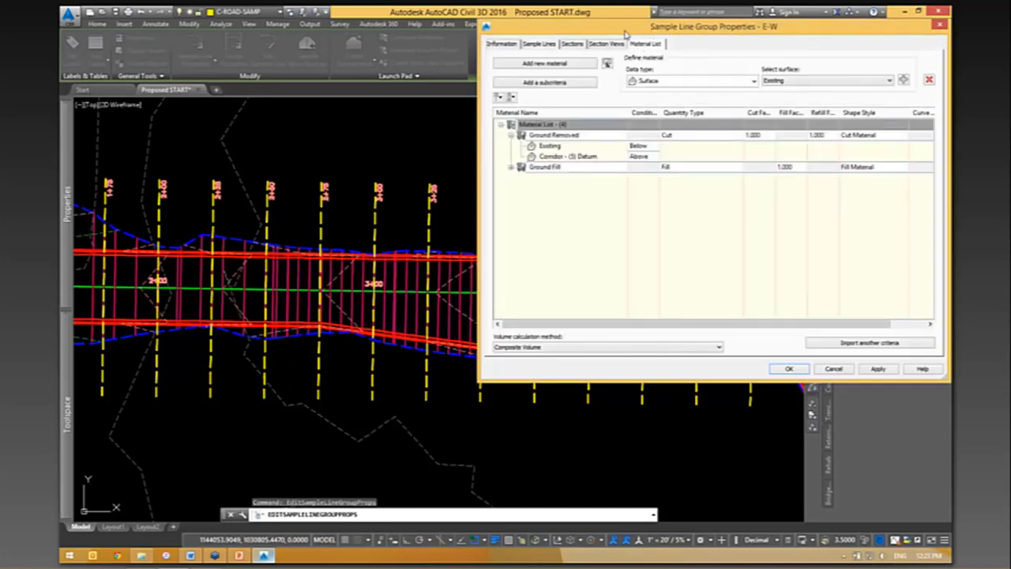
left_click_drag(643, 38, 428, 61)
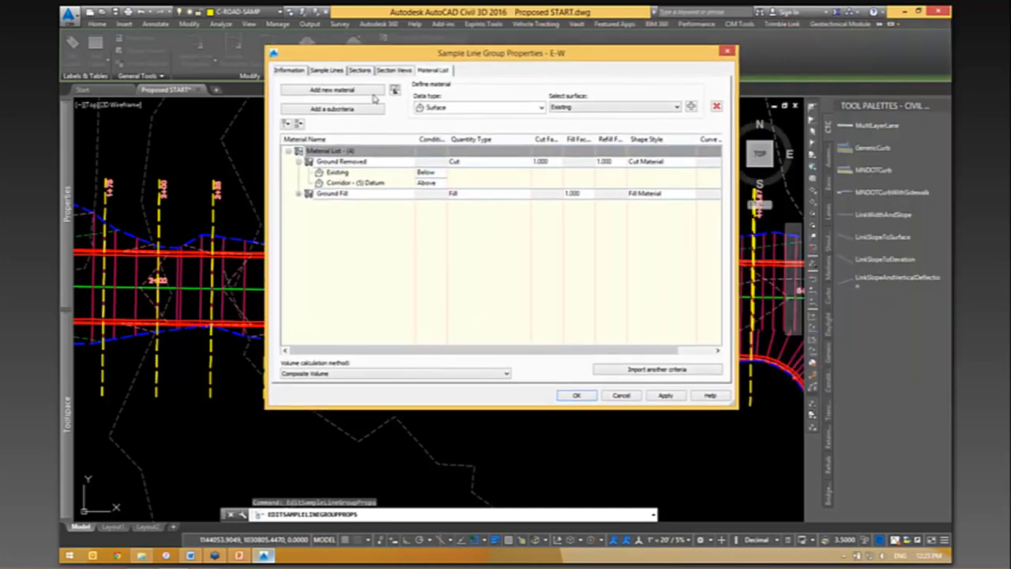
- Add a new material named Class V to the material list and set its quantity type to Structures
left_click(332, 91)
left_click(353, 203)
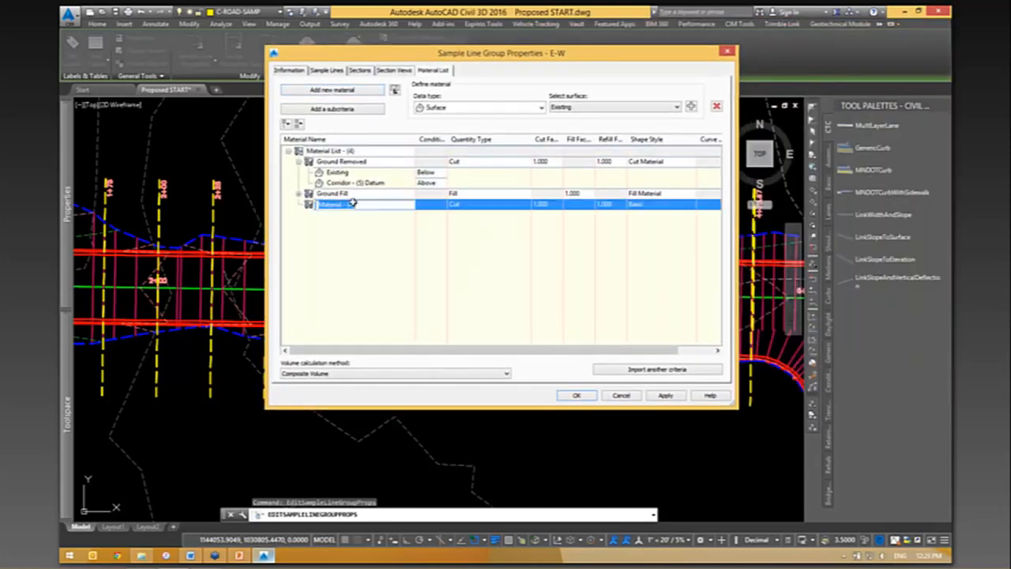
type("Class V")
key("Return")
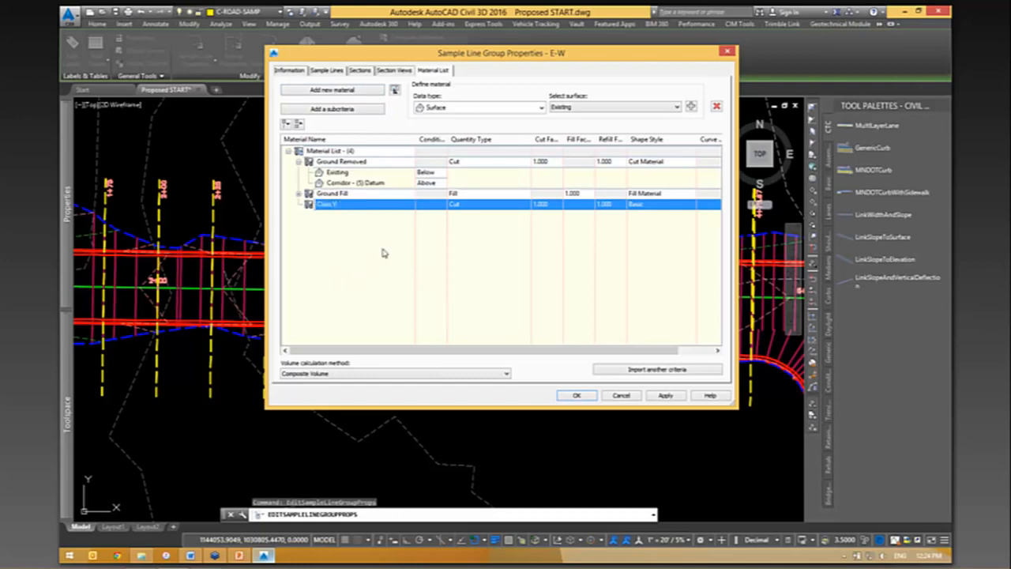
left_click(474, 203)
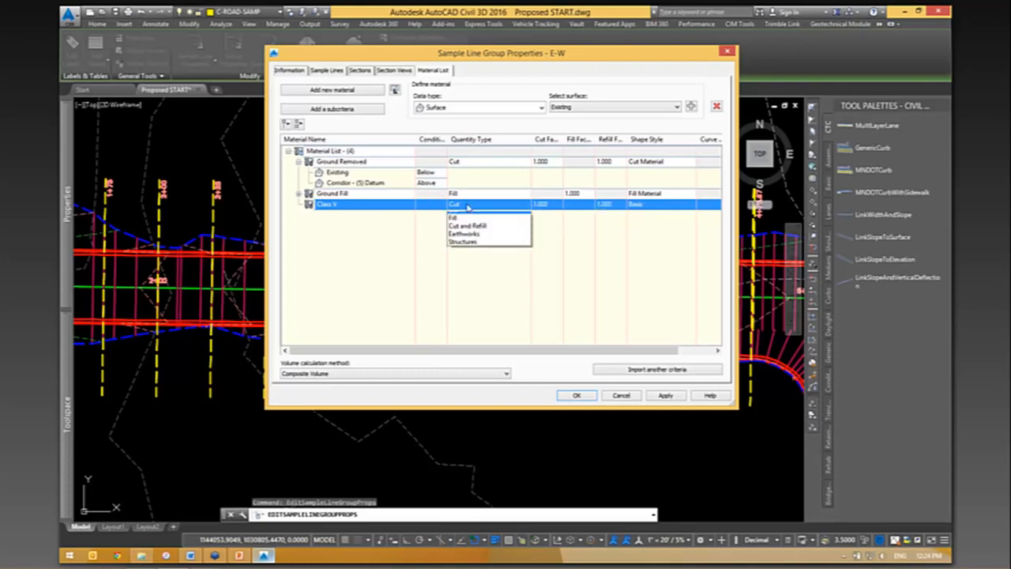
left_click(466, 248)
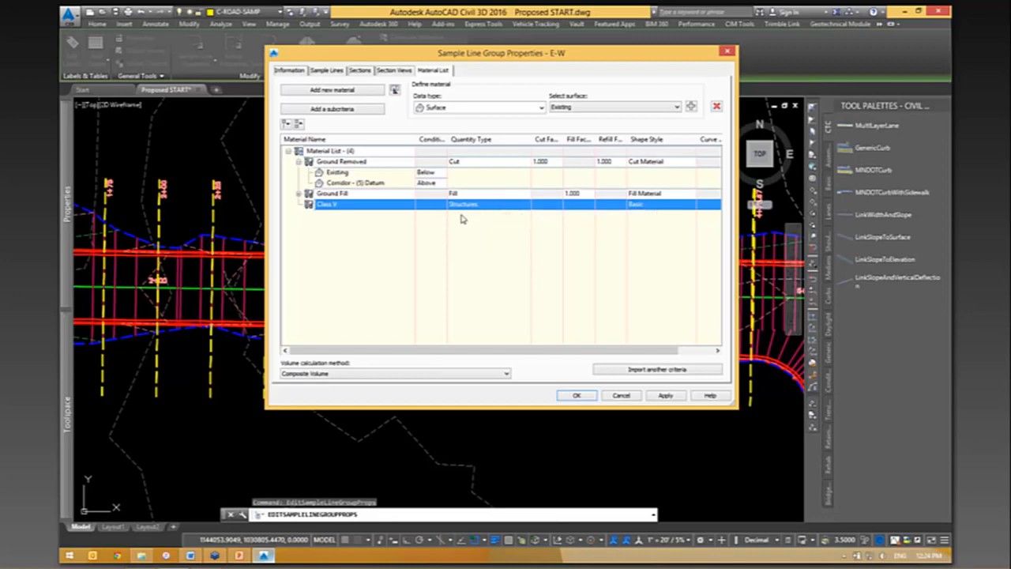
- Check which data types can define the Class V material
left_click(462, 108)
left_click(504, 89)
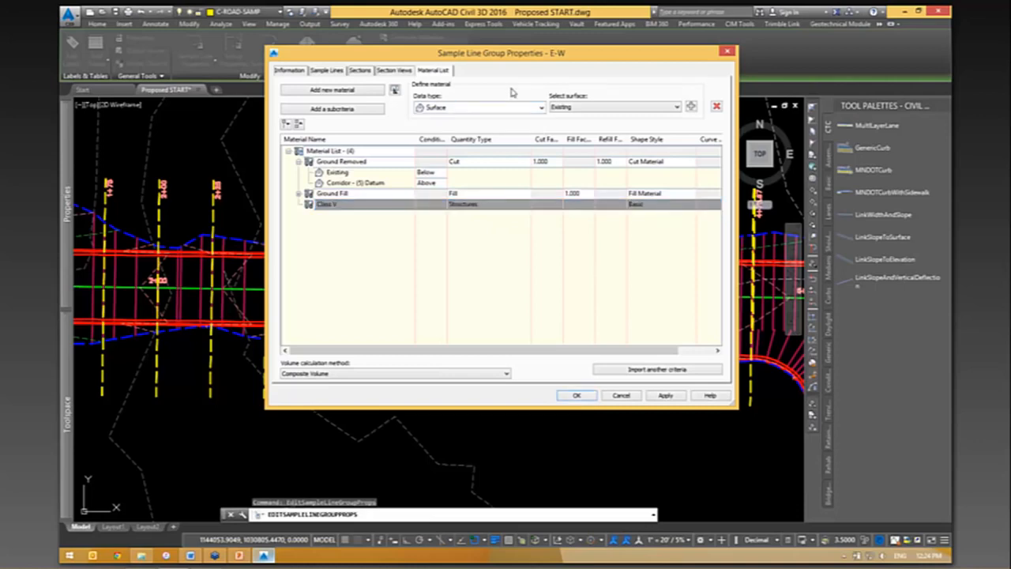
left_click(354, 205)
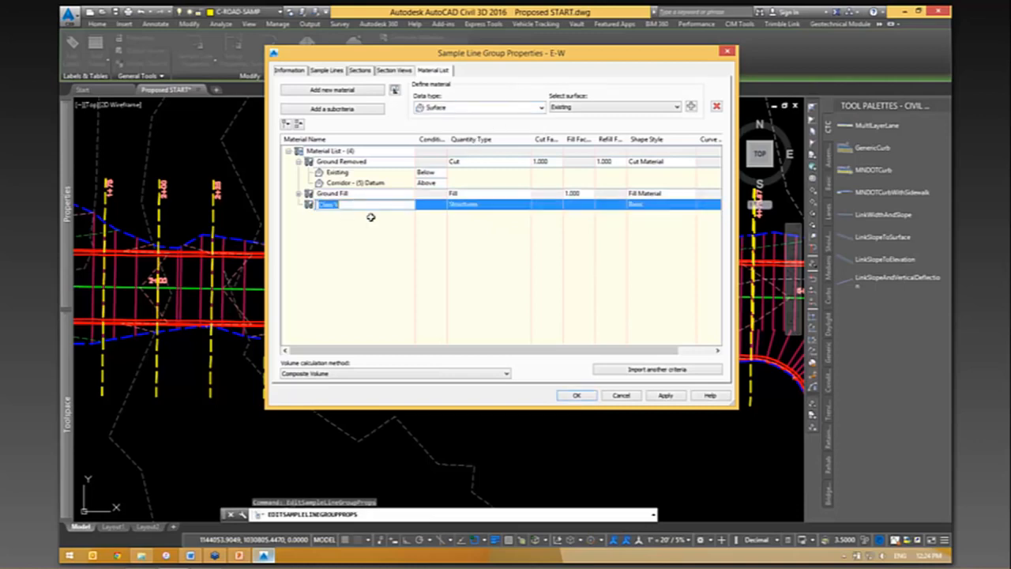
left_click(470, 108)
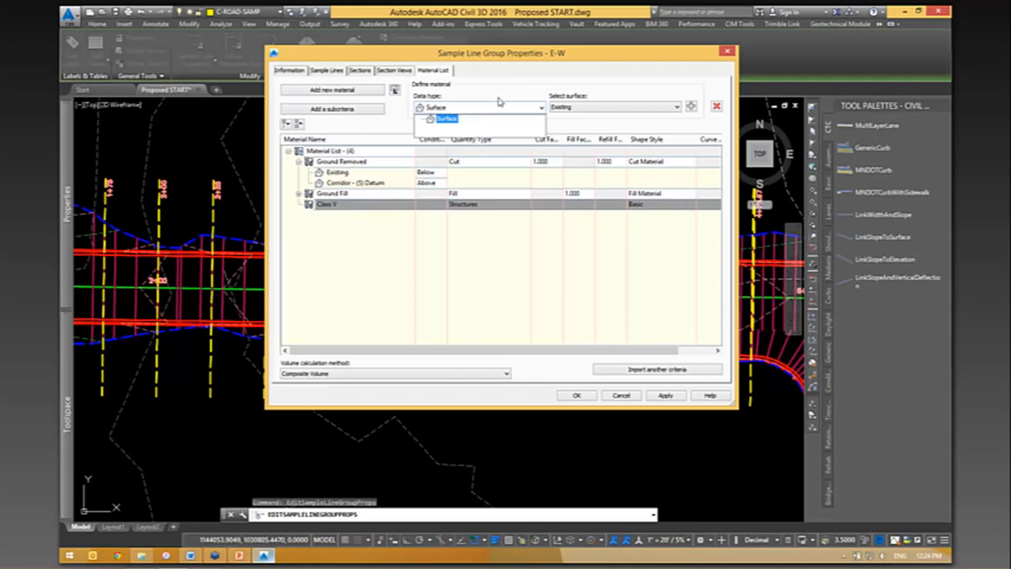
left_click(530, 82)
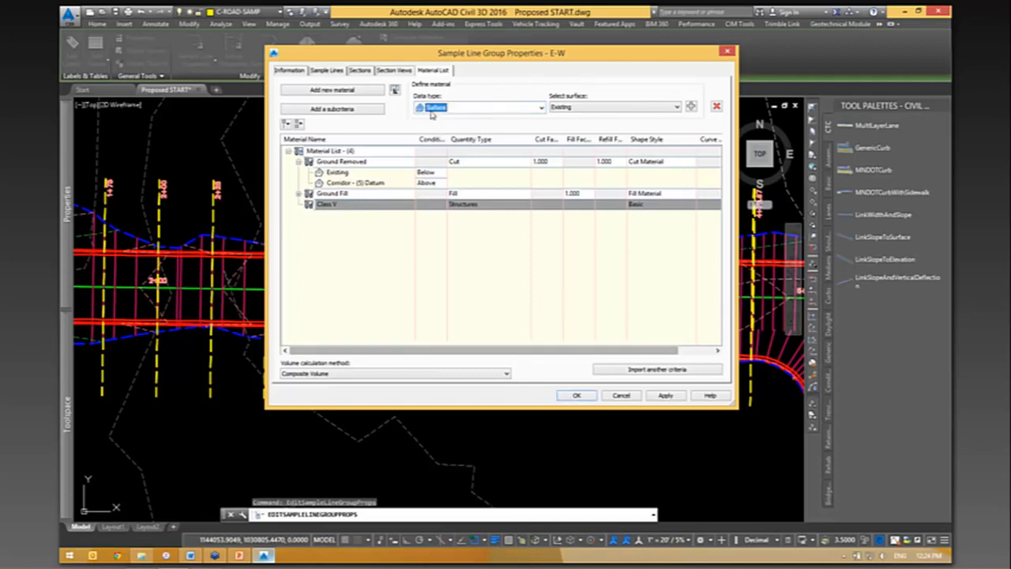
- Review the section sources sampled for the E-W sample line group and accept the group properties
left_click(362, 71)
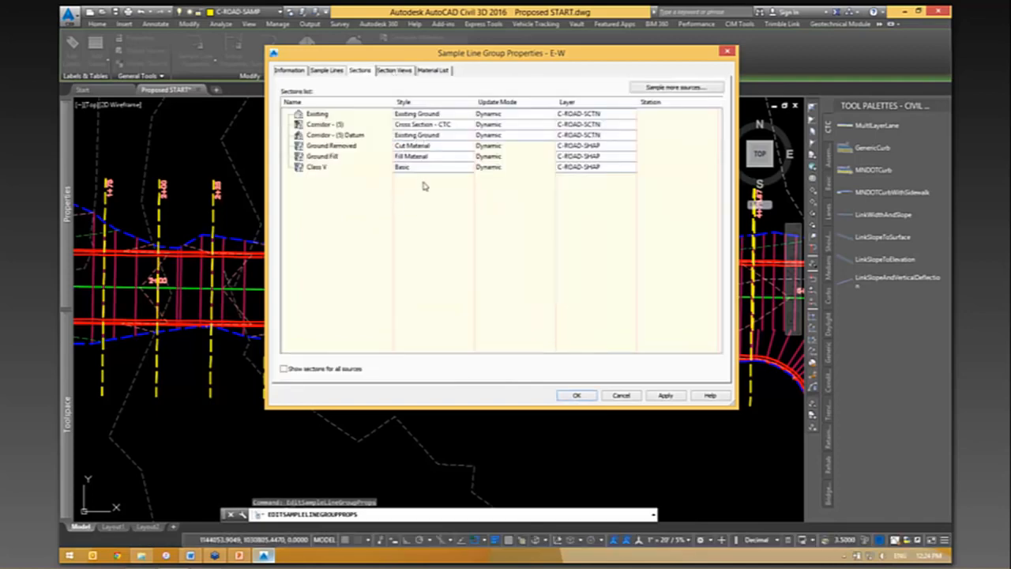
left_click(670, 87)
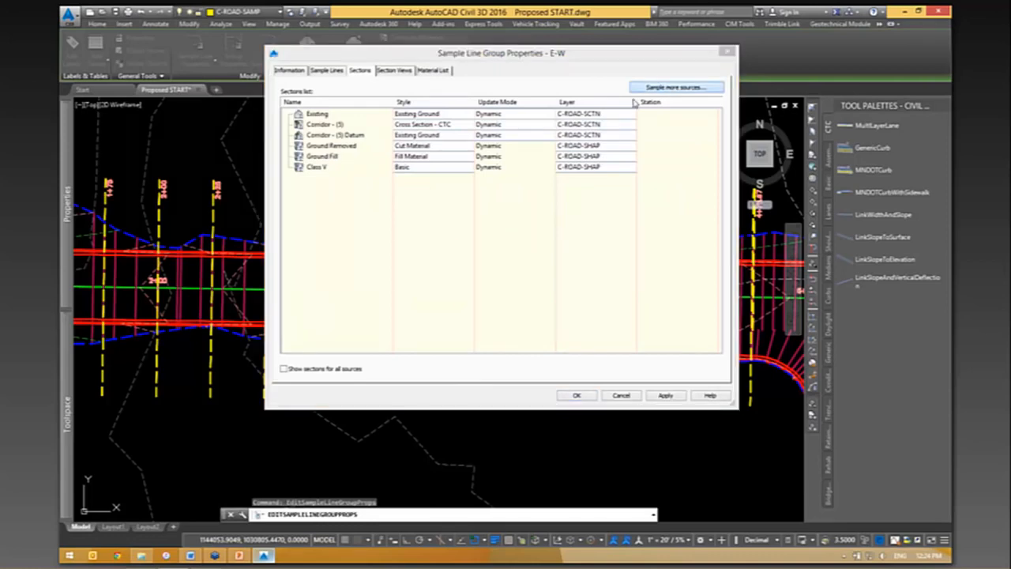
left_click(294, 169)
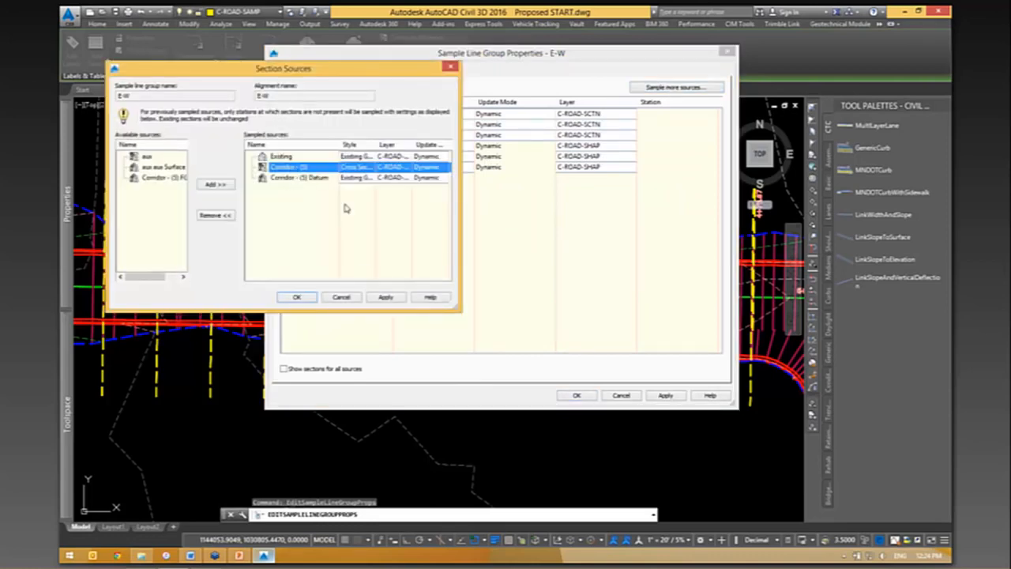
left_click(299, 297)
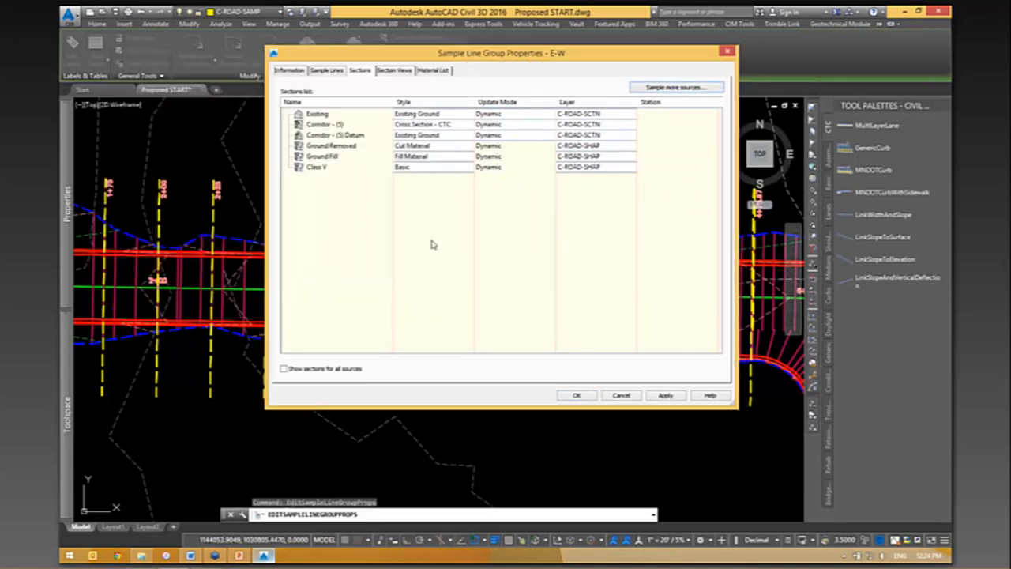
left_click(585, 396)
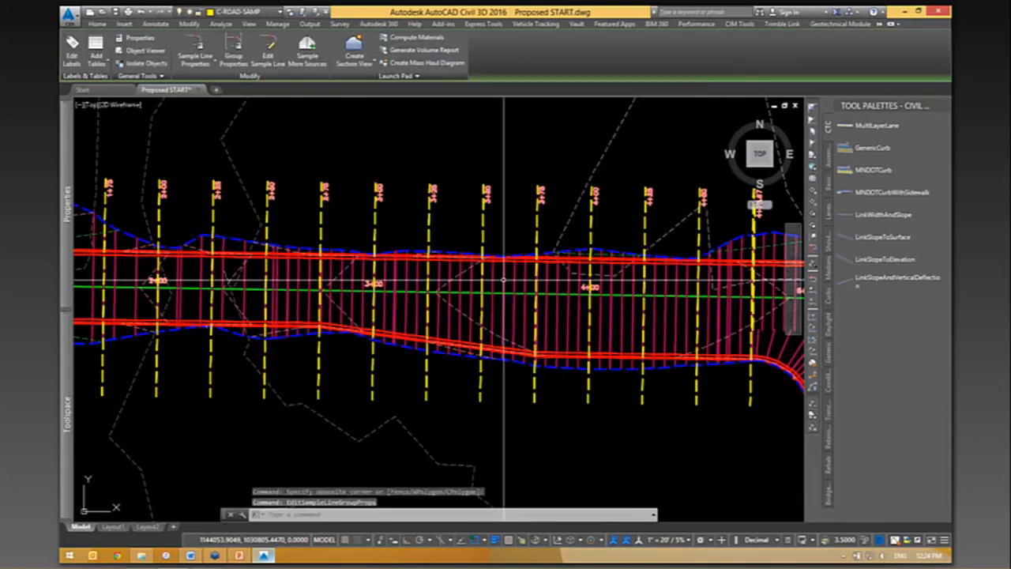
- Reopen the E-W sample line group's properties through the 3+50 sample line and show its material list
left_click(481, 186)
right_click(477, 169)
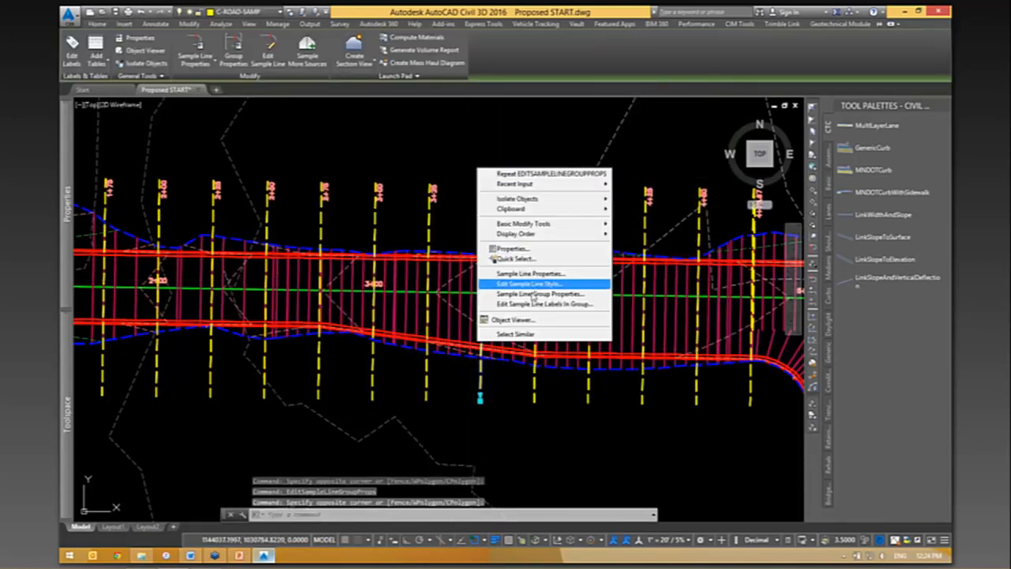
left_click(538, 303)
key("Escape")
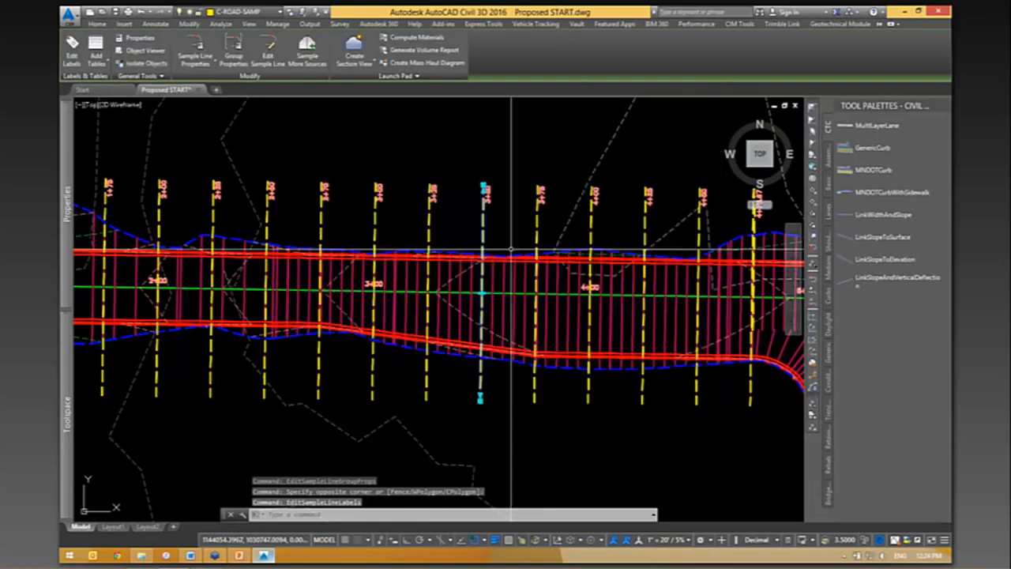
right_click(459, 201)
left_click(497, 332)
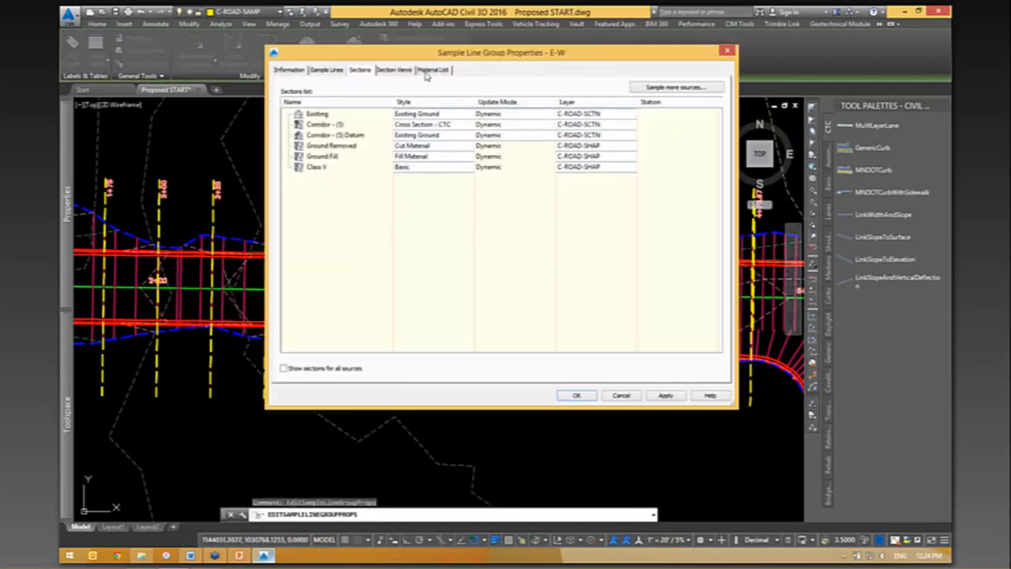
left_click(433, 70)
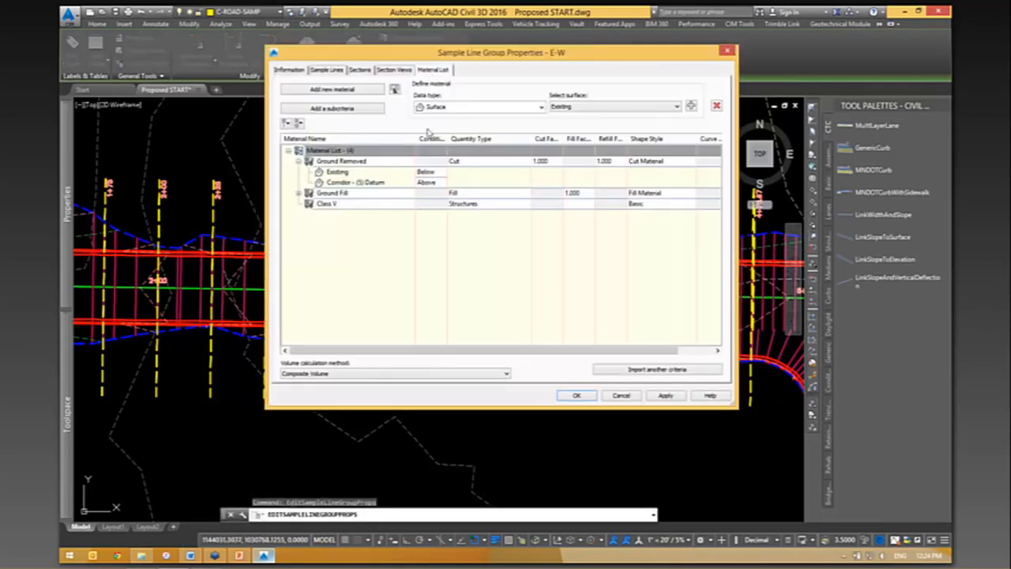
- Check the data types offered for the Class V structure material and cancel the group properties
left_click(349, 204)
left_click(518, 108)
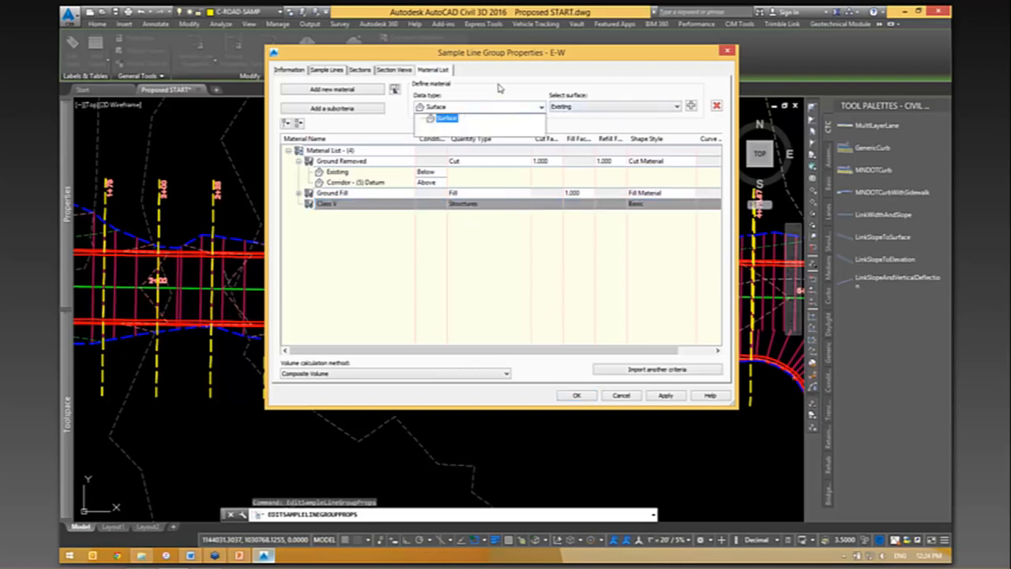
left_click(503, 87)
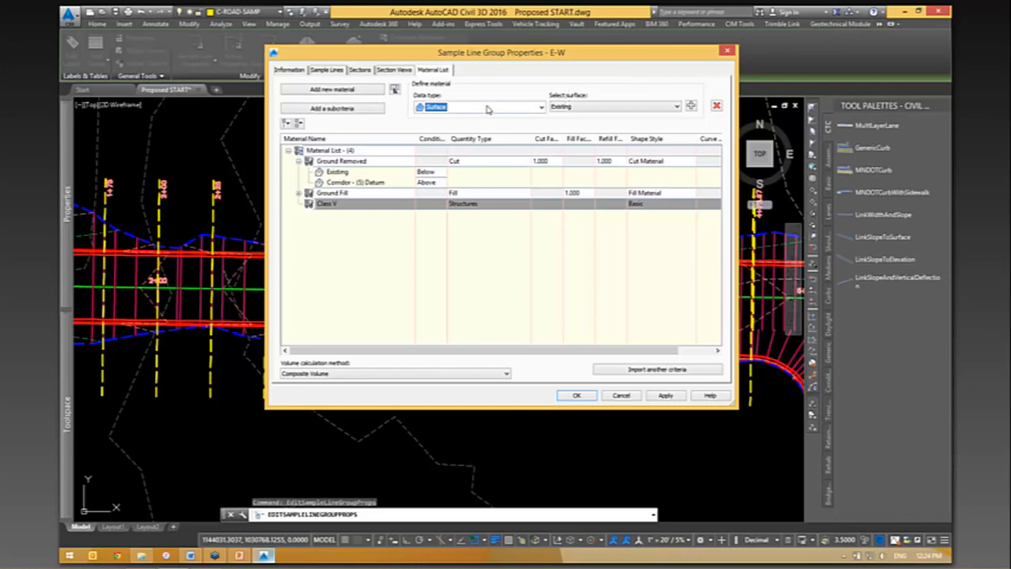
left_click(482, 108)
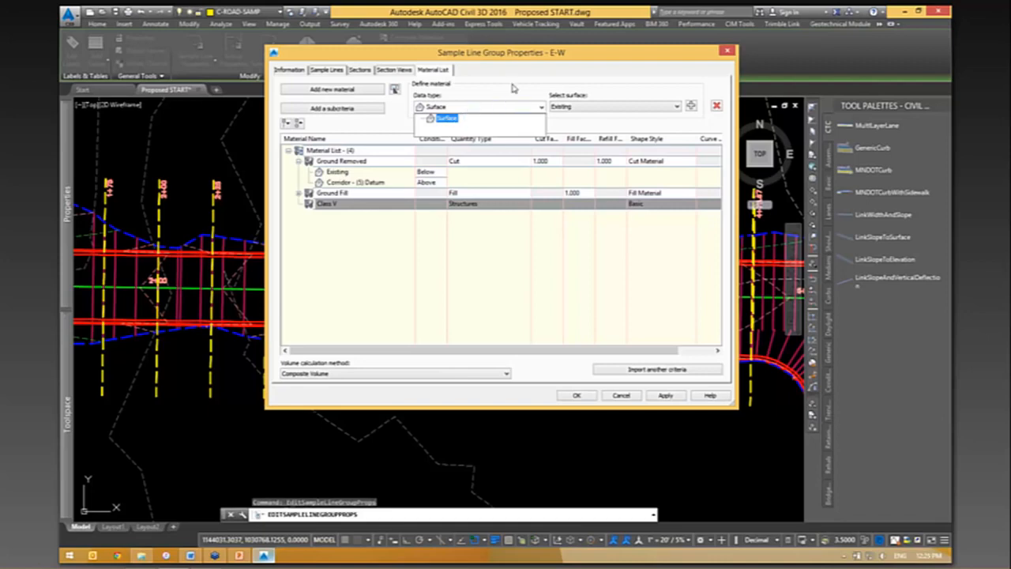
left_click(521, 132)
left_click(619, 396)
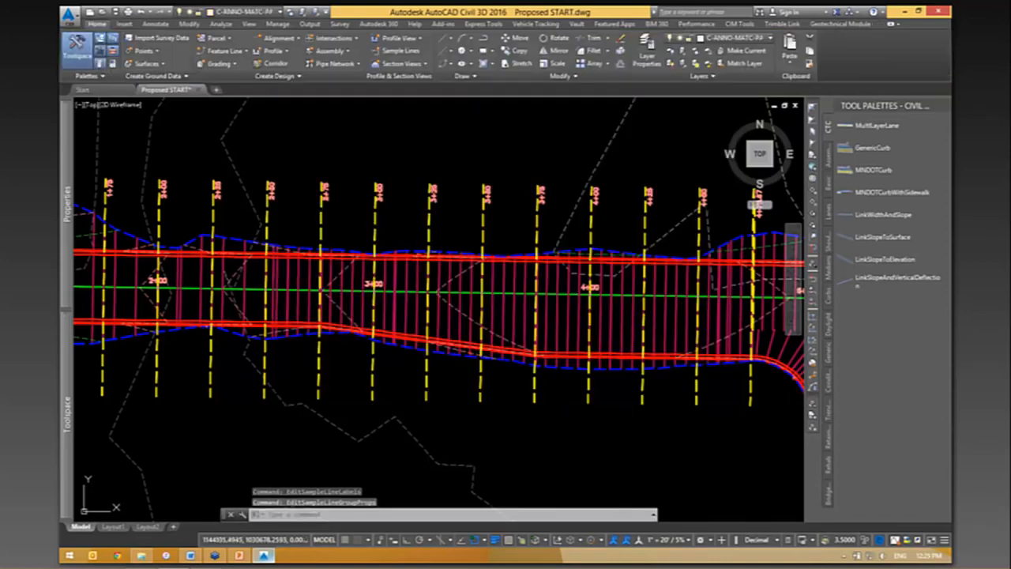
- Examine the shape codes of the pavement, base and subbase layers in the road assembly's lane
scroll(493, 417, "down", 2)
scroll(438, 259, "up", 8)
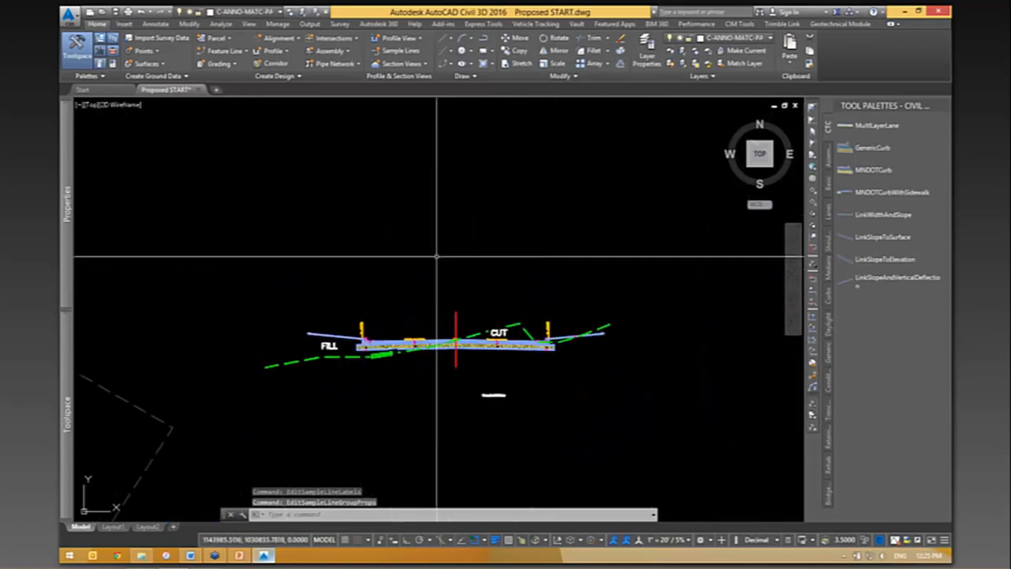
scroll(443, 337, "up", 8)
middle_click_drag(551, 359, 340, 309)
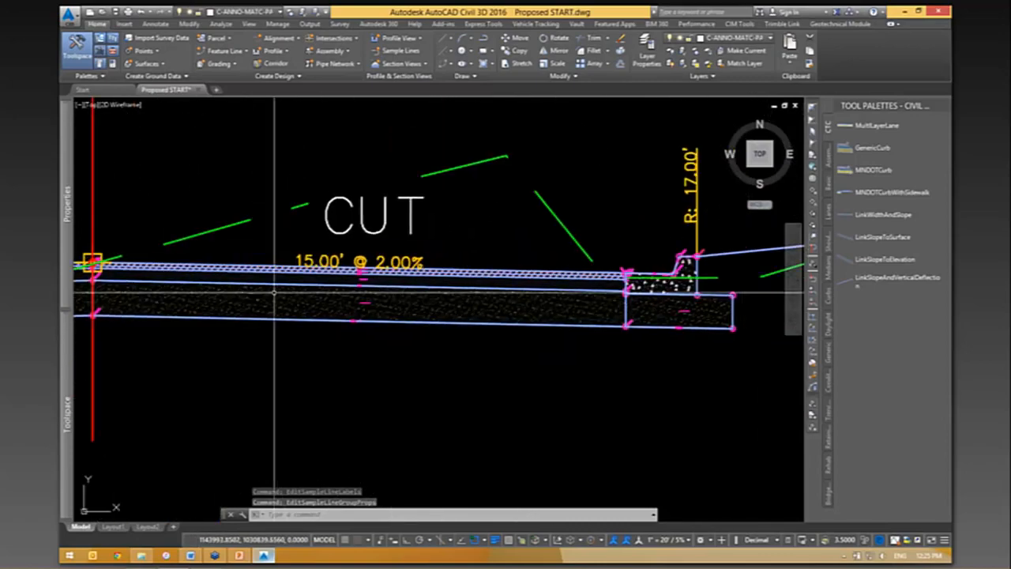
scroll(341, 309, "up", 5)
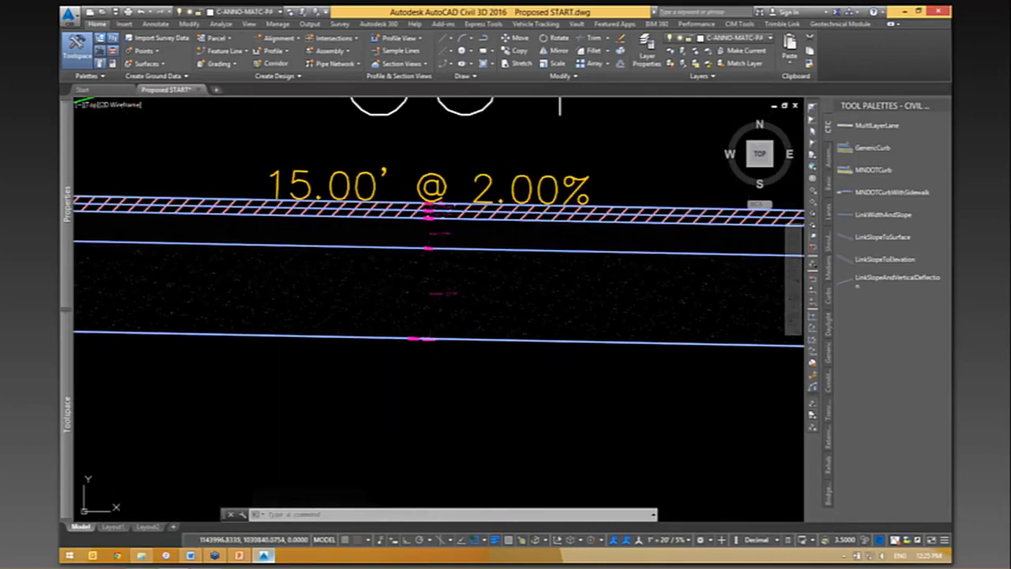
scroll(316, 221, "up", 5)
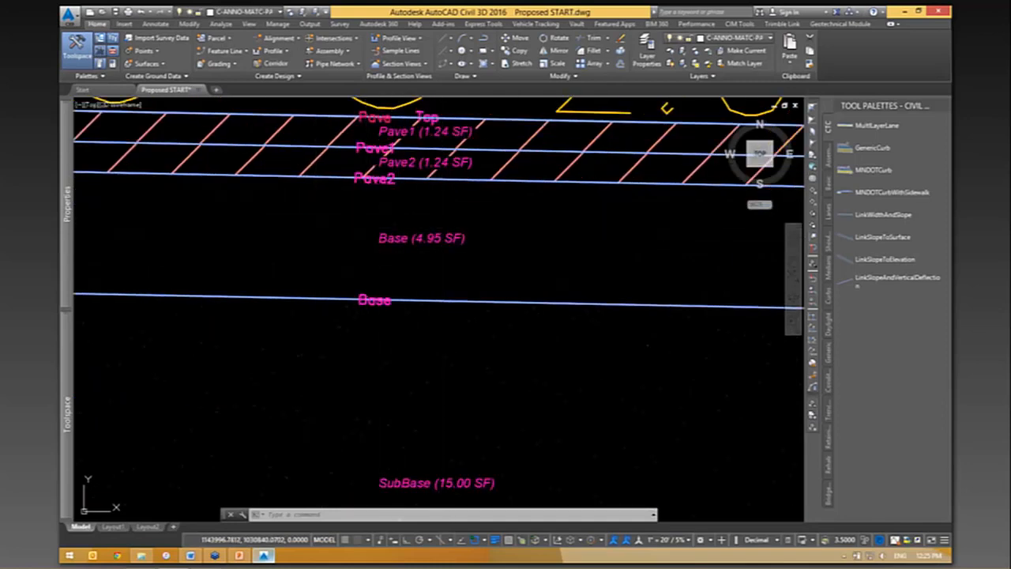
scroll(466, 238, "down", 10)
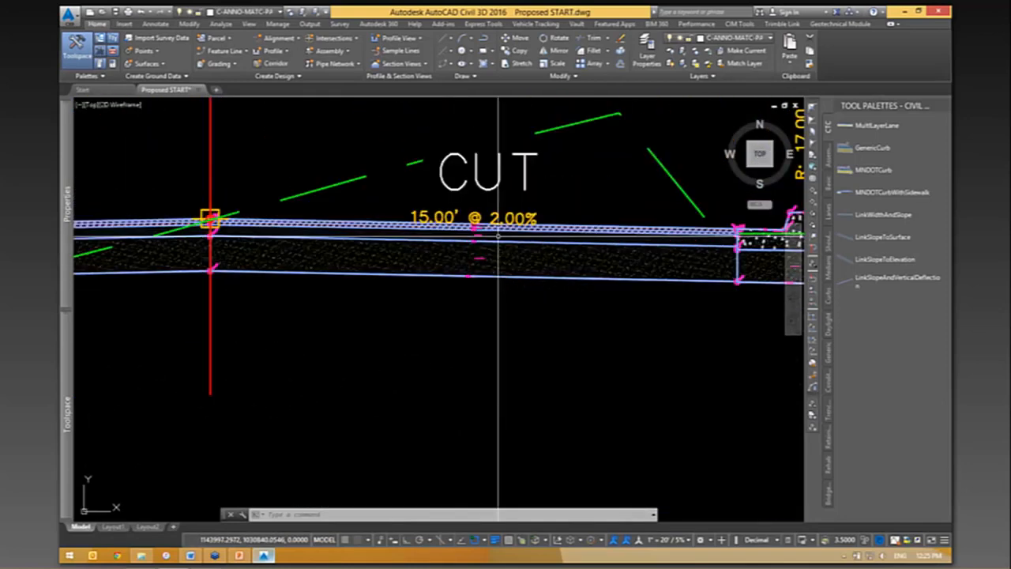
scroll(668, 234, "up", 10)
scroll(618, 248, "down", 6)
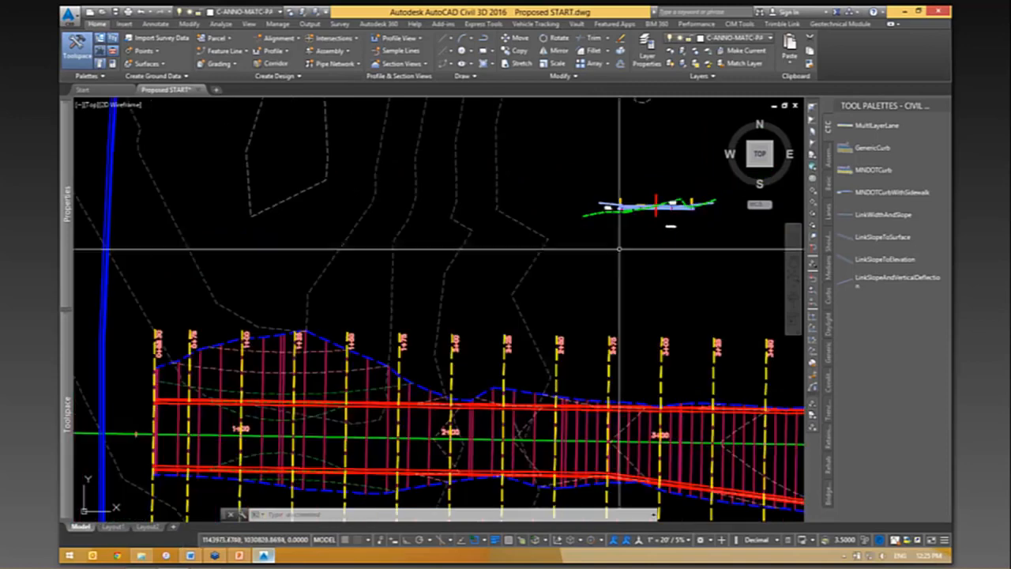
- Rebuild the road corridor and clear its selection
middle_click_drag(421, 420, 443, 386)
scroll(458, 371, "up", 5)
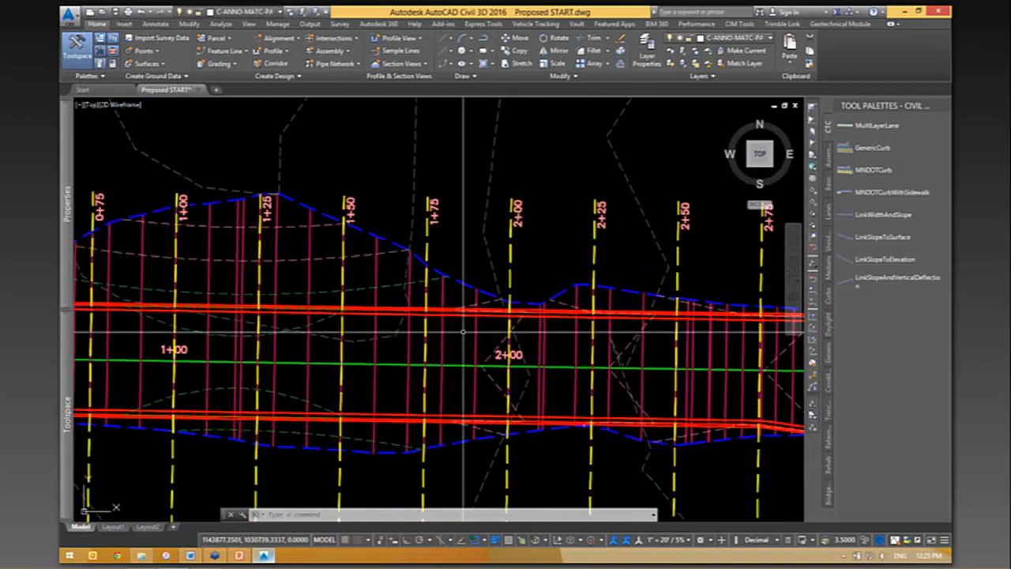
left_click(485, 338)
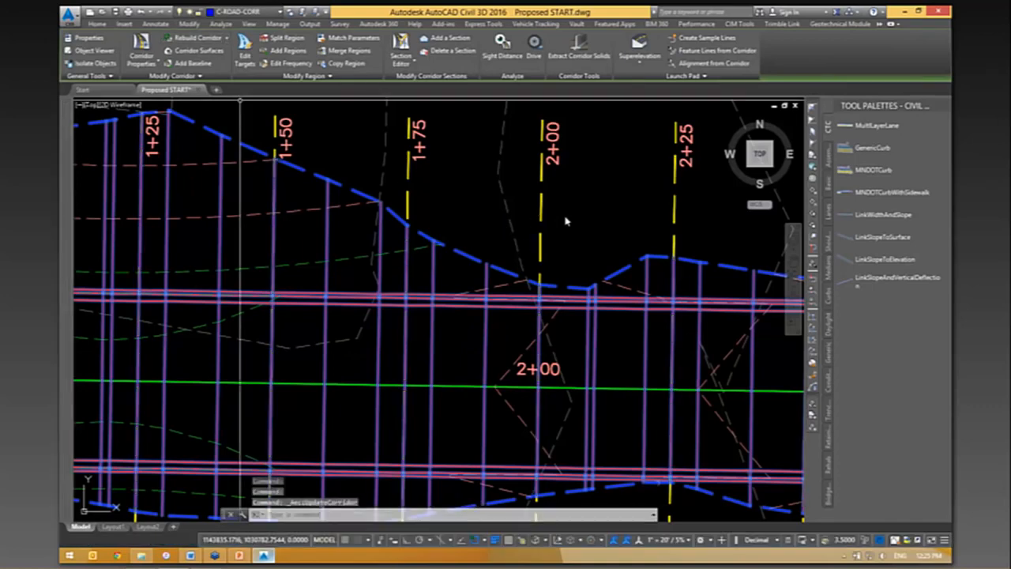
scroll(521, 245, "down", 3)
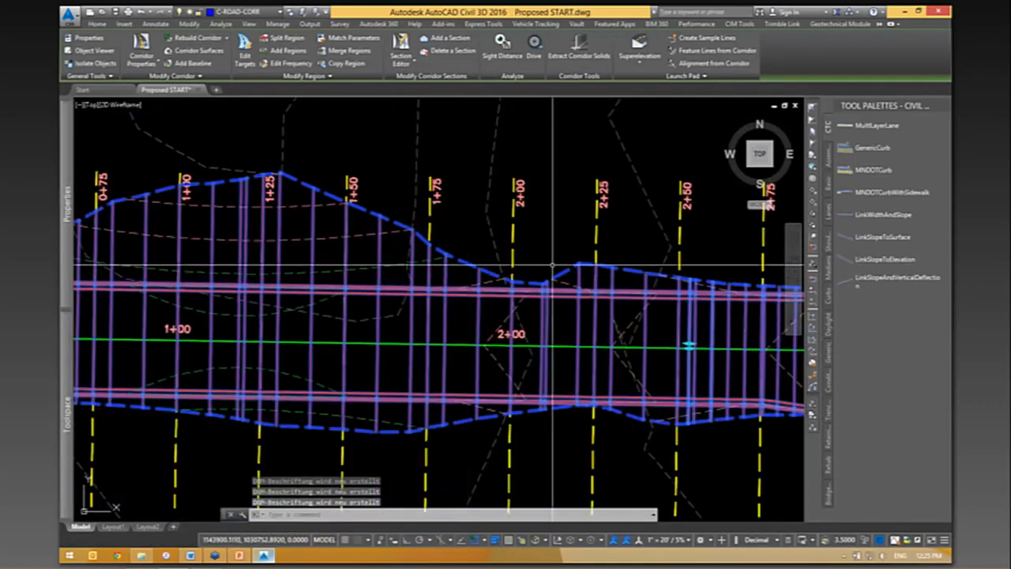
key("Escape")
- Reopen the E-W group properties through the 2+25 sample line and check the data types available for the Class V material
left_click(596, 237)
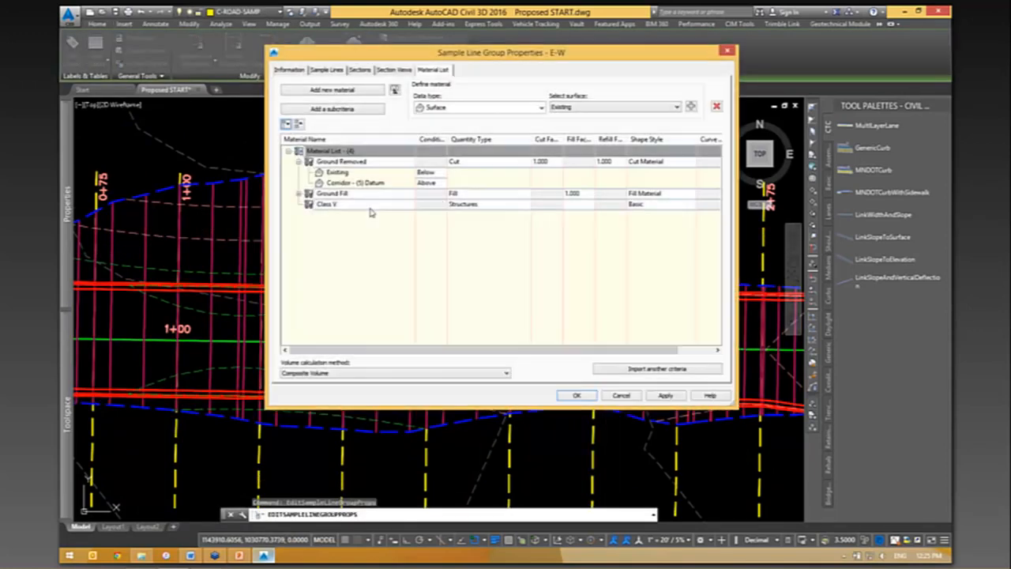
left_click(337, 207)
left_click(491, 109)
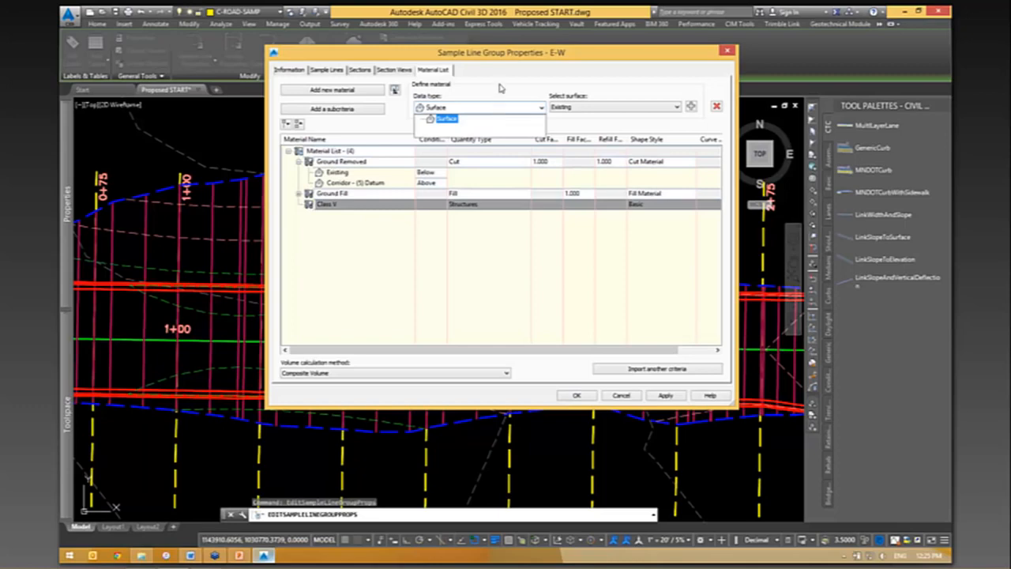
left_click(510, 79)
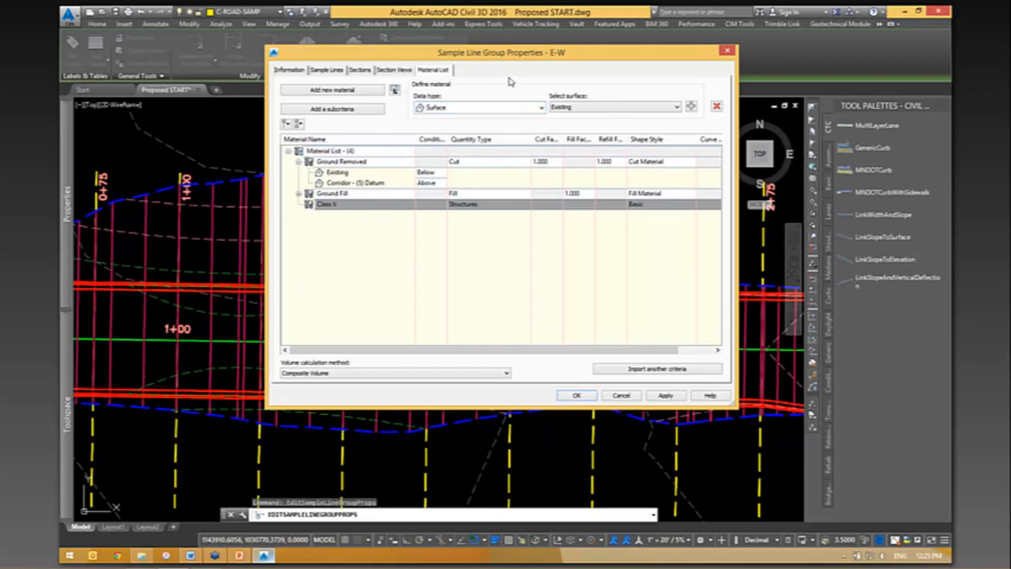
left_click(492, 110)
left_click_drag(527, 59, 476, 71)
left_click(423, 121)
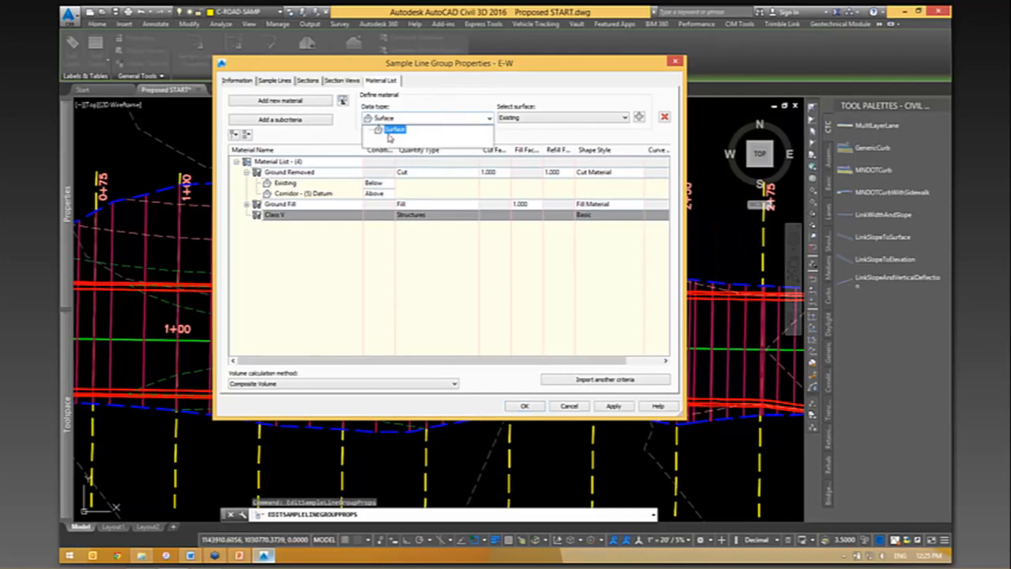
left_click(465, 94)
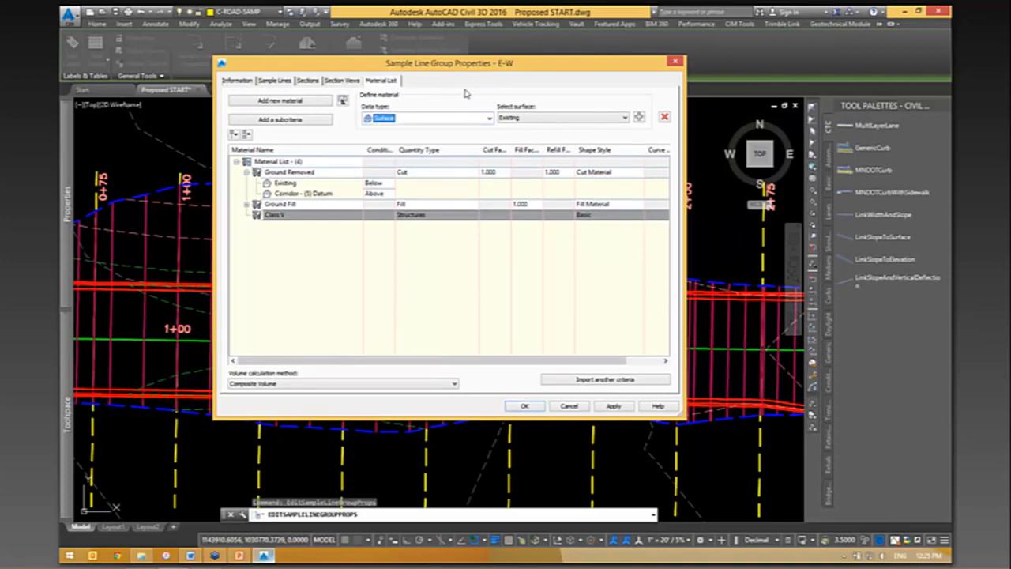
- Switch the Class V material's quantity type to Earthworks, return it to Structures and recheck its available data types
left_click(420, 214)
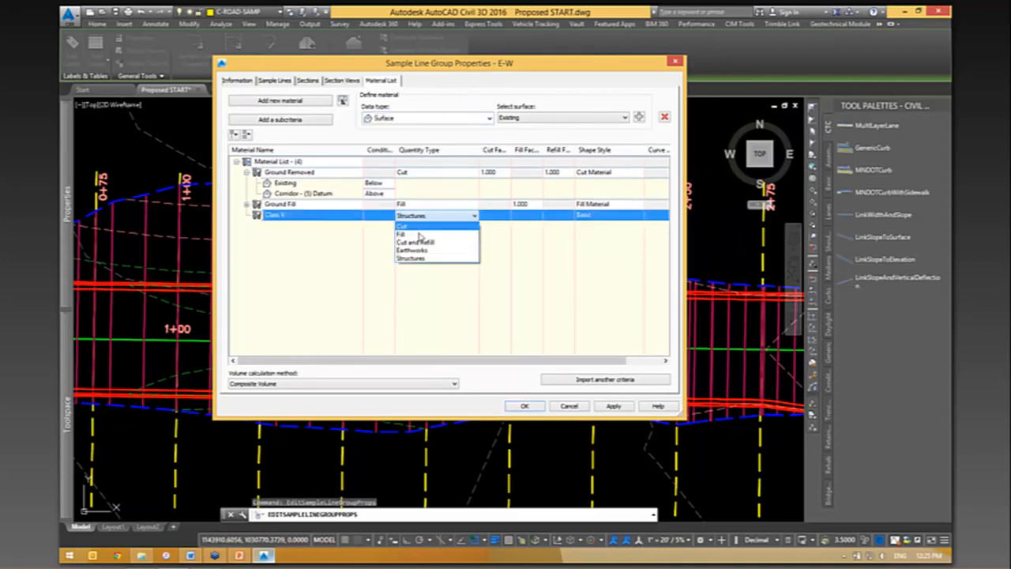
left_click(416, 253)
left_click(417, 215)
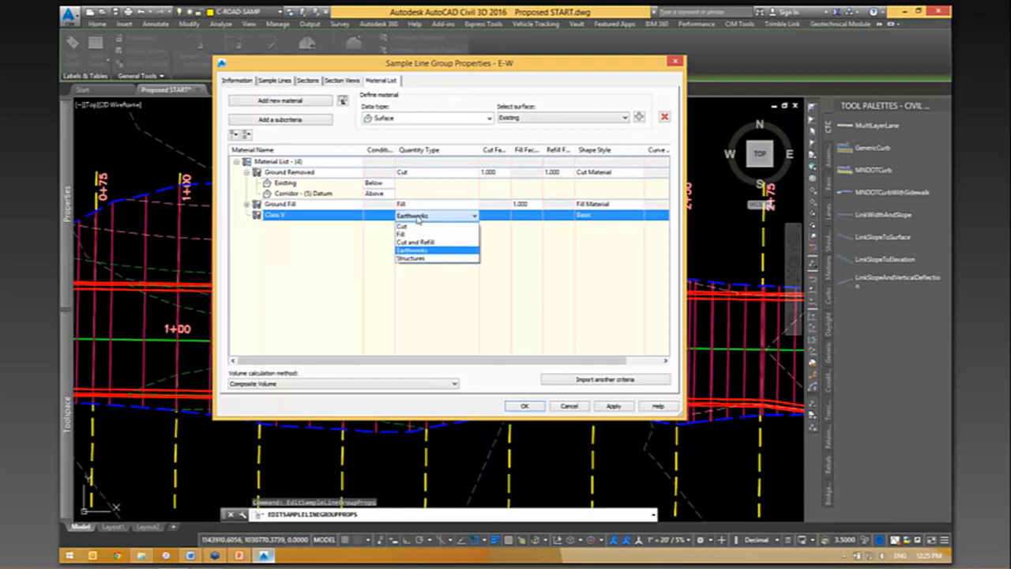
left_click(417, 260)
left_click(403, 118)
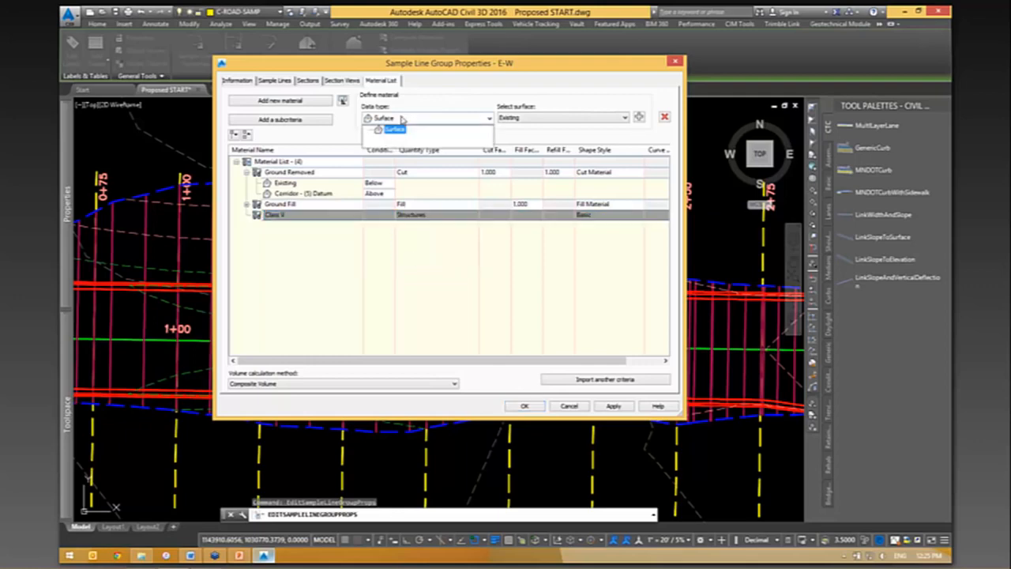
left_click(395, 128)
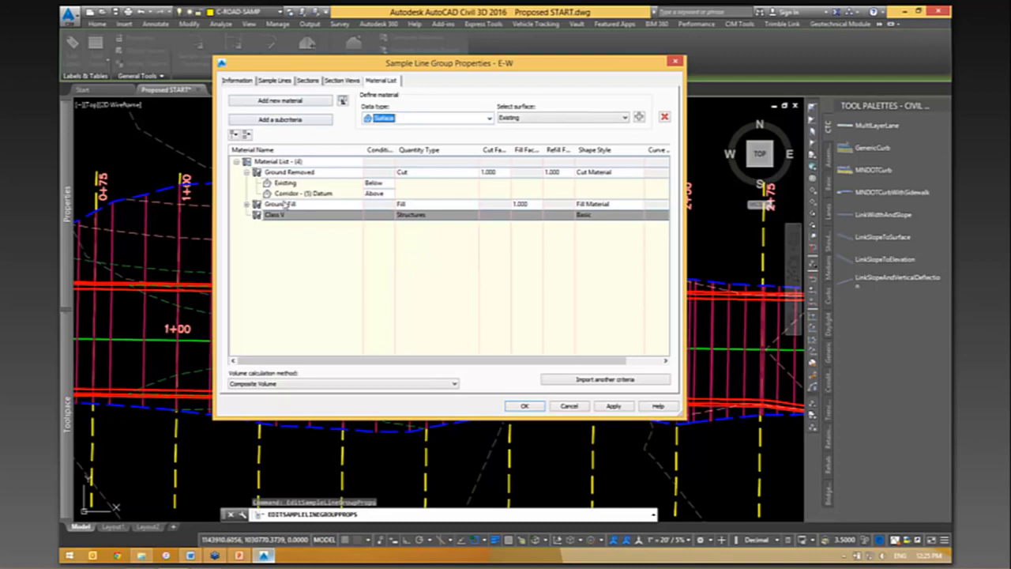
- Add another new material to the material list below Class V
left_click(276, 159)
left_click(280, 102)
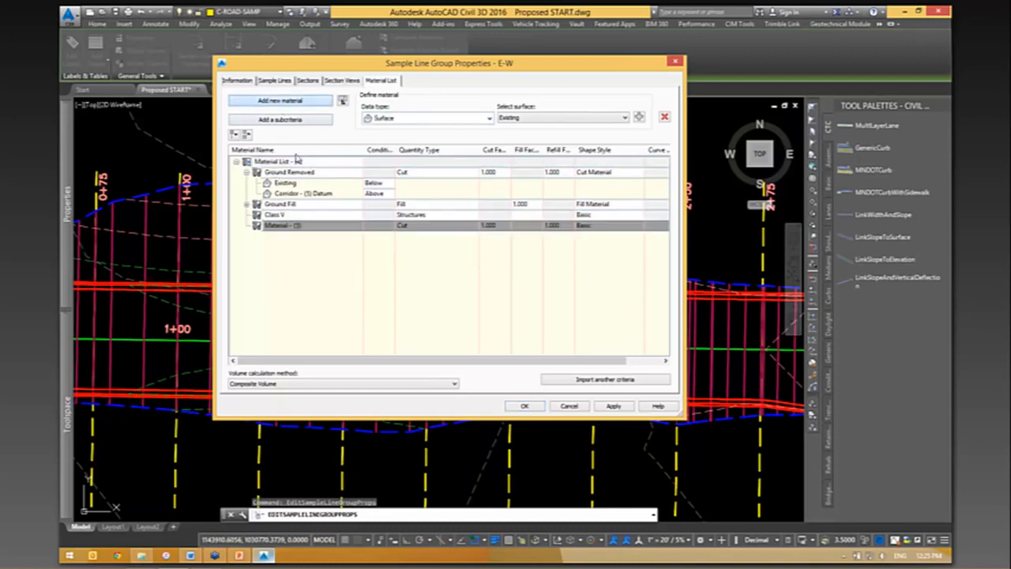
left_click(292, 217)
left_click(304, 225)
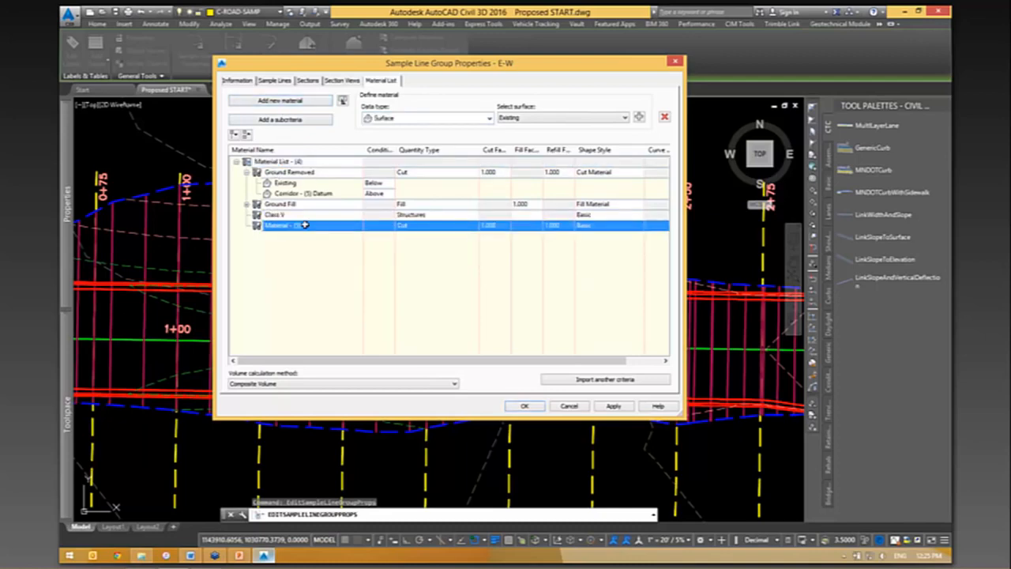
- Set the volume calculation method to Average End Area and collapse the criteria in the material list
left_click(305, 384)
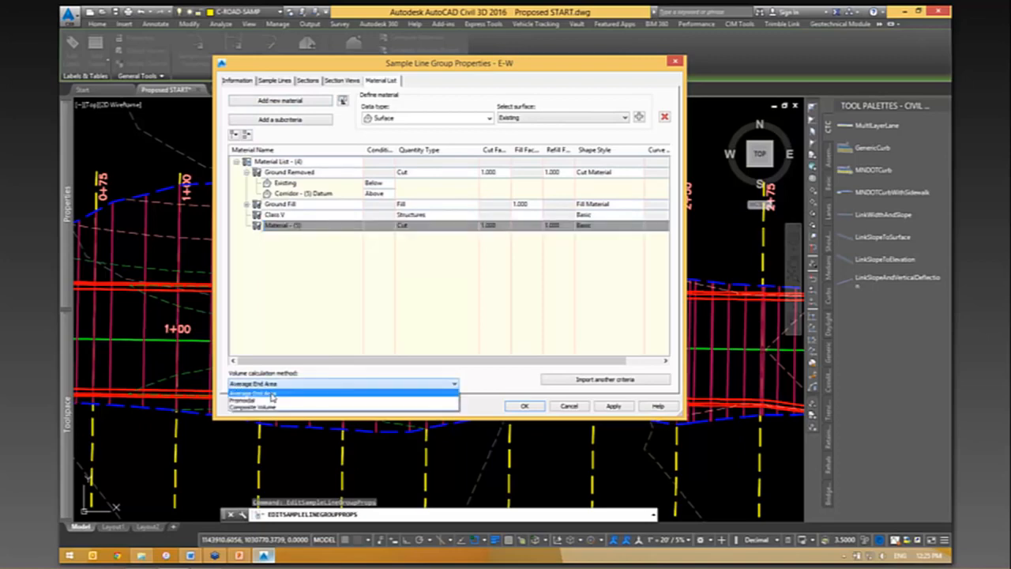
left_click(274, 392)
left_click(237, 162)
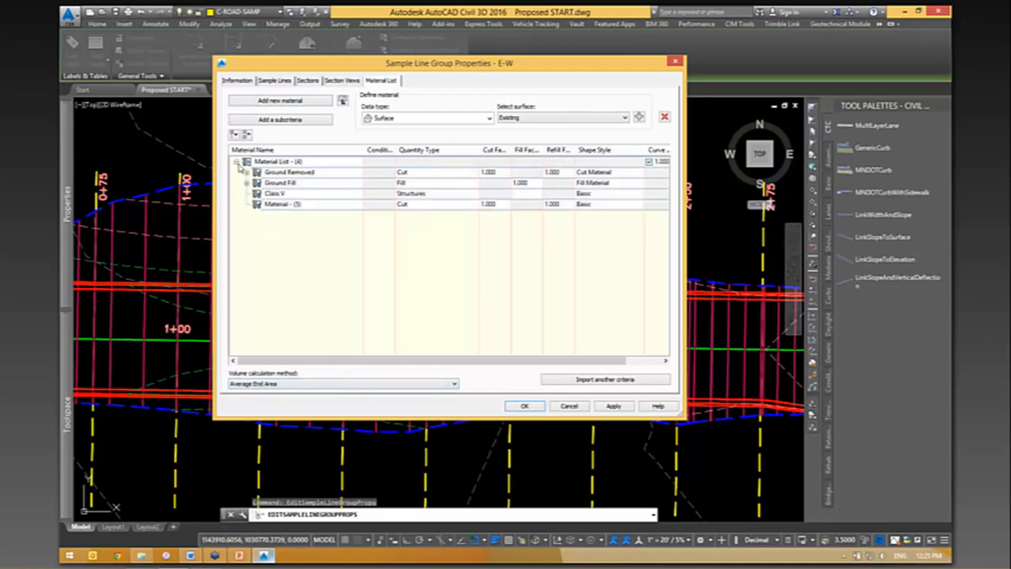
- Check the data types available for Class V and the volume calculation methods, keeping Average End Area
left_click(277, 195)
left_click(439, 118)
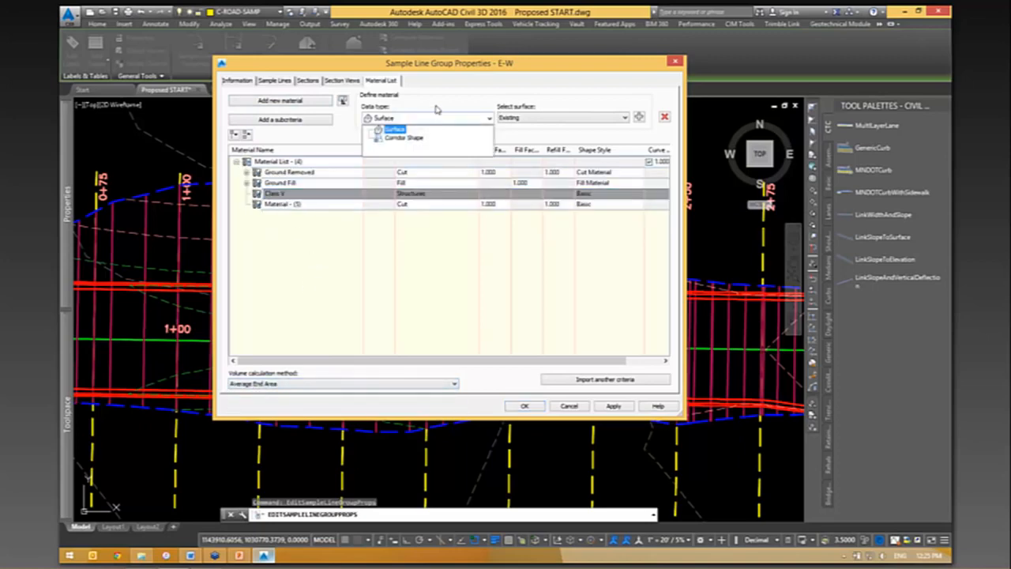
left_click(446, 94)
left_click(301, 384)
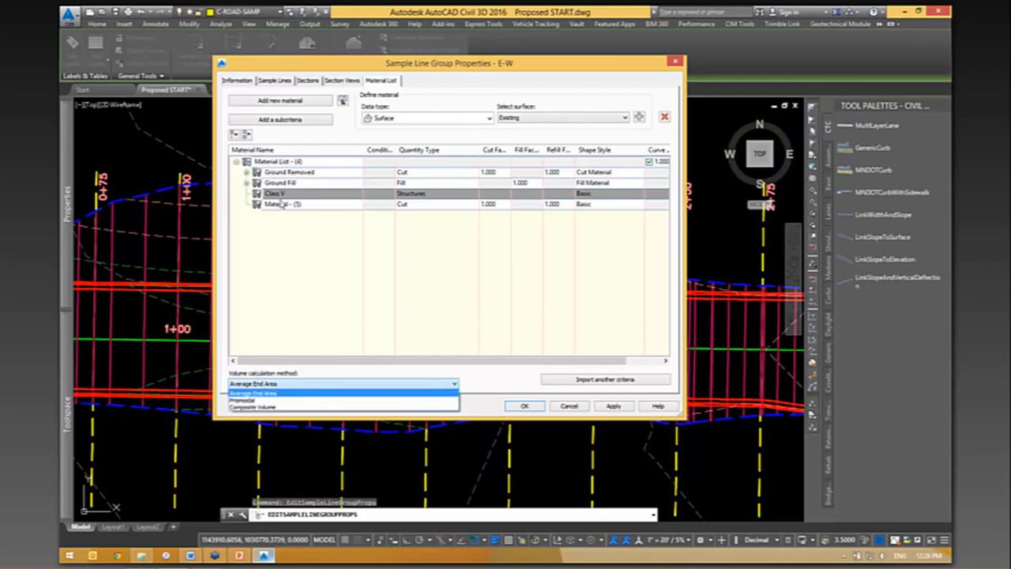
left_click(267, 393)
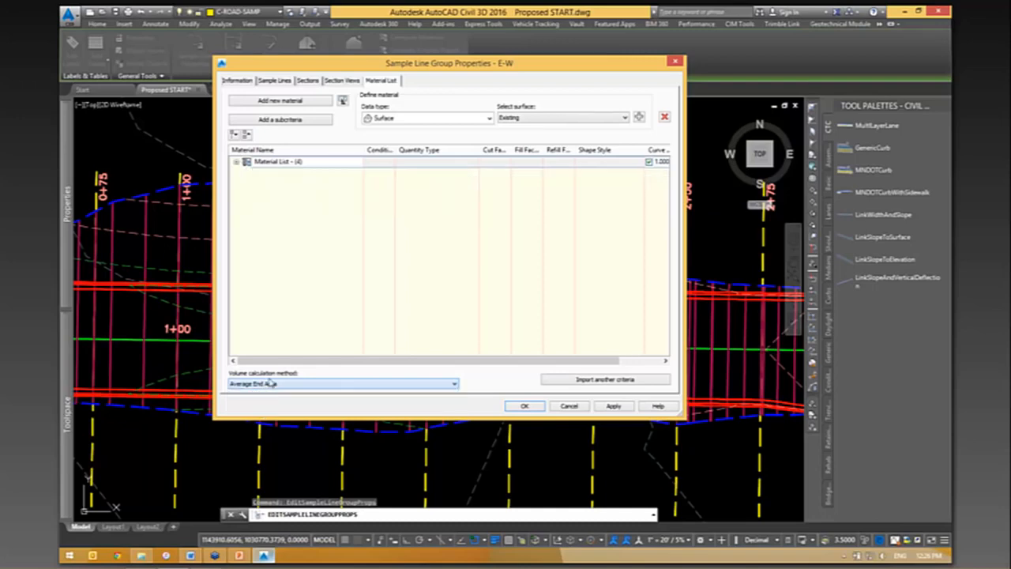
- Delete the extra Cut material listed below Class V from the material list
left_click(237, 162)
left_click(285, 203)
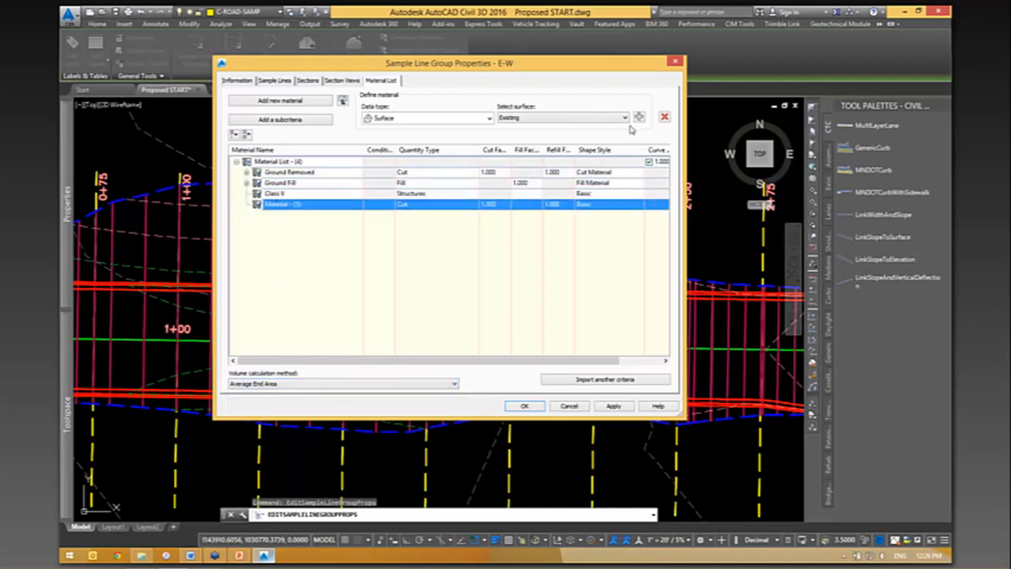
left_click(665, 118)
- Define the Class V material with the corridor shape Corridor - (5) Base and accept the sample line group properties
left_click(311, 193)
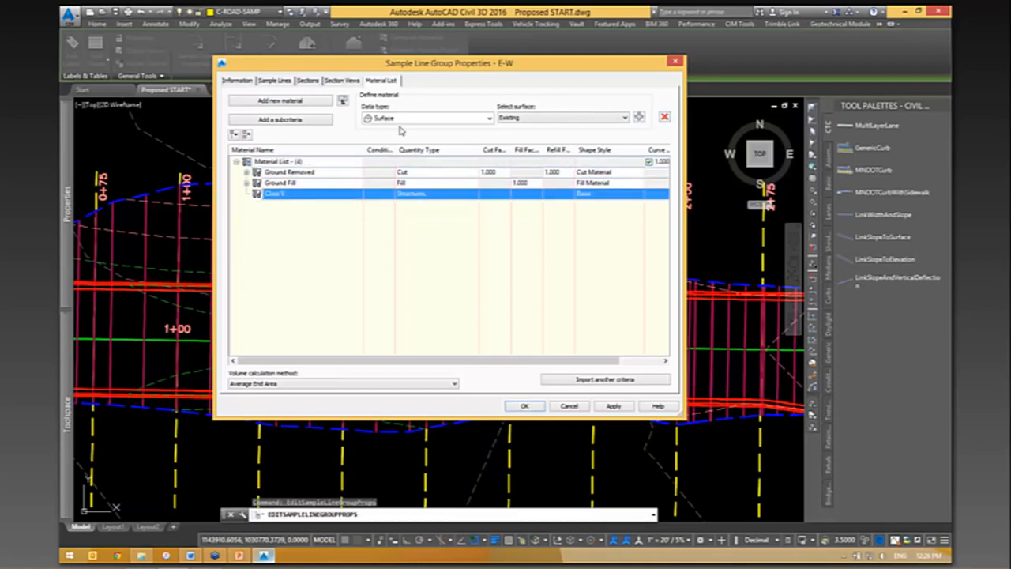
left_click(405, 118)
left_click(395, 141)
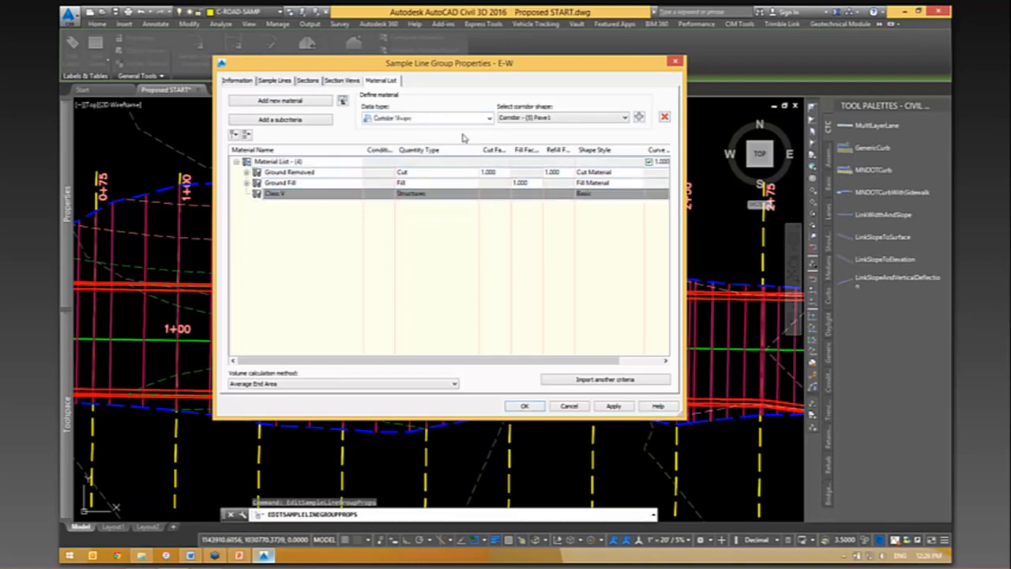
left_click(543, 119)
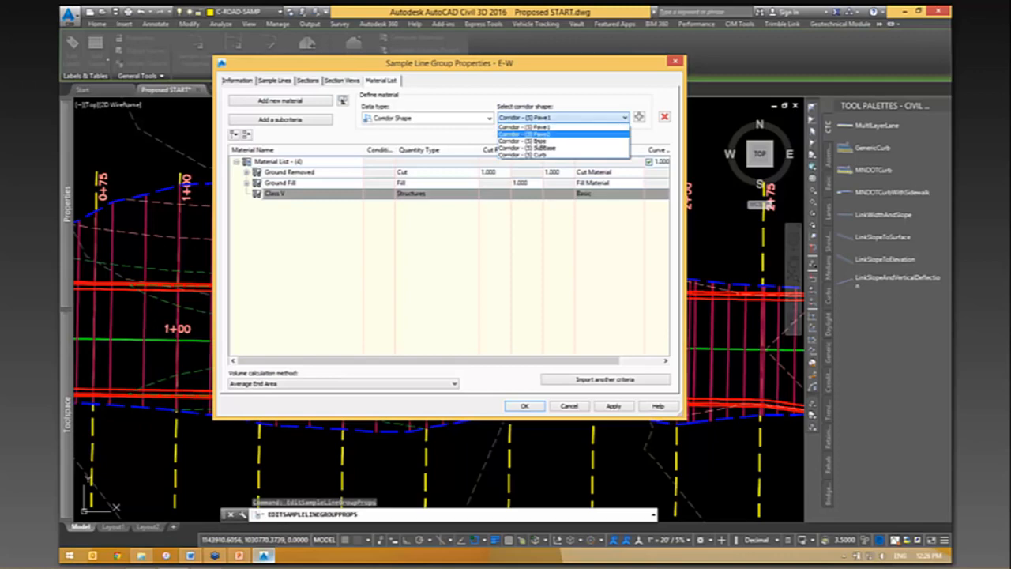
left_click(553, 140)
left_click(640, 117)
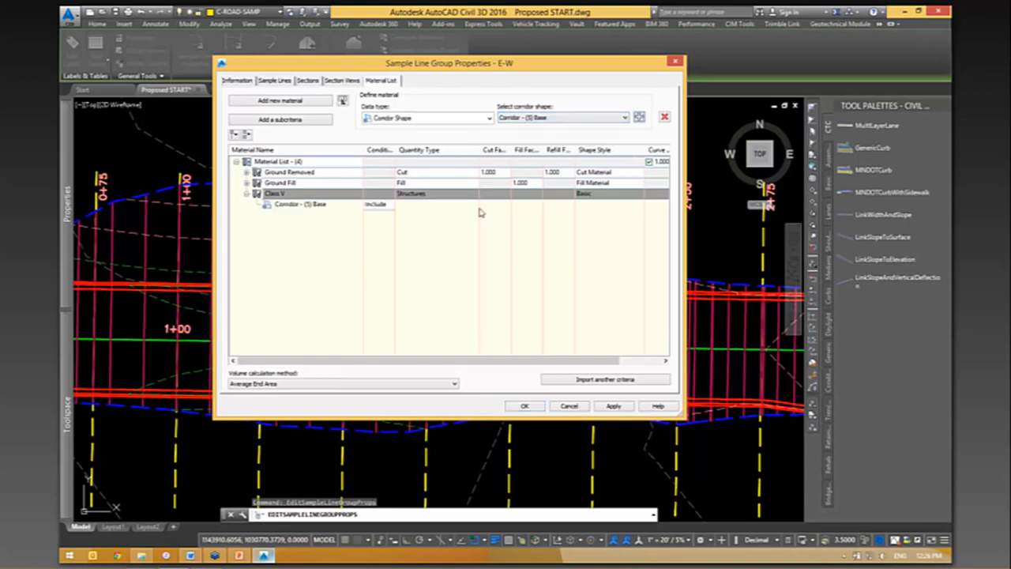
left_click(524, 405)
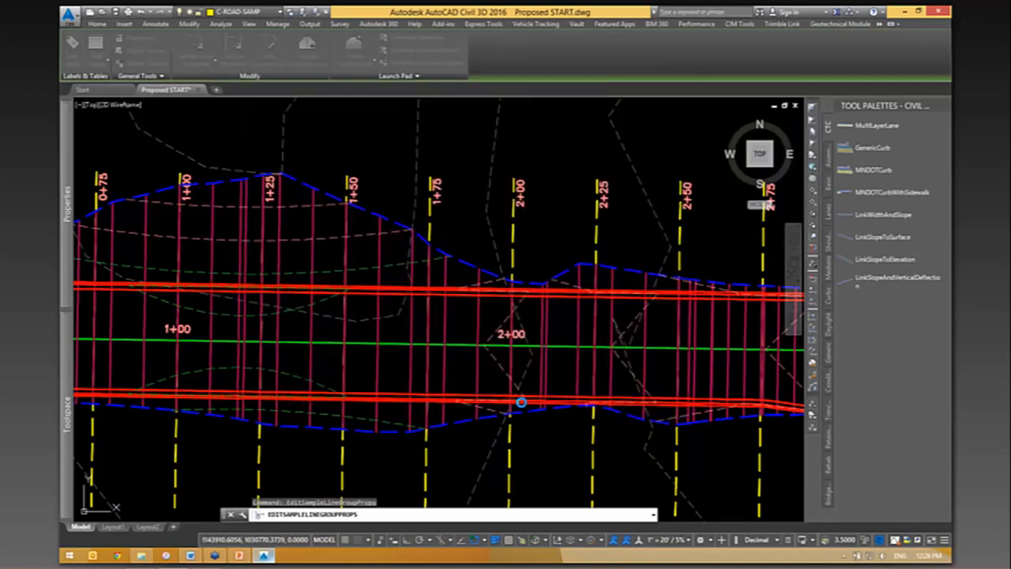
- Create an unsplit, dynamic material volume table for Class V of the E-W group and place it west of the total volume table
scroll(603, 330, "down", 6)
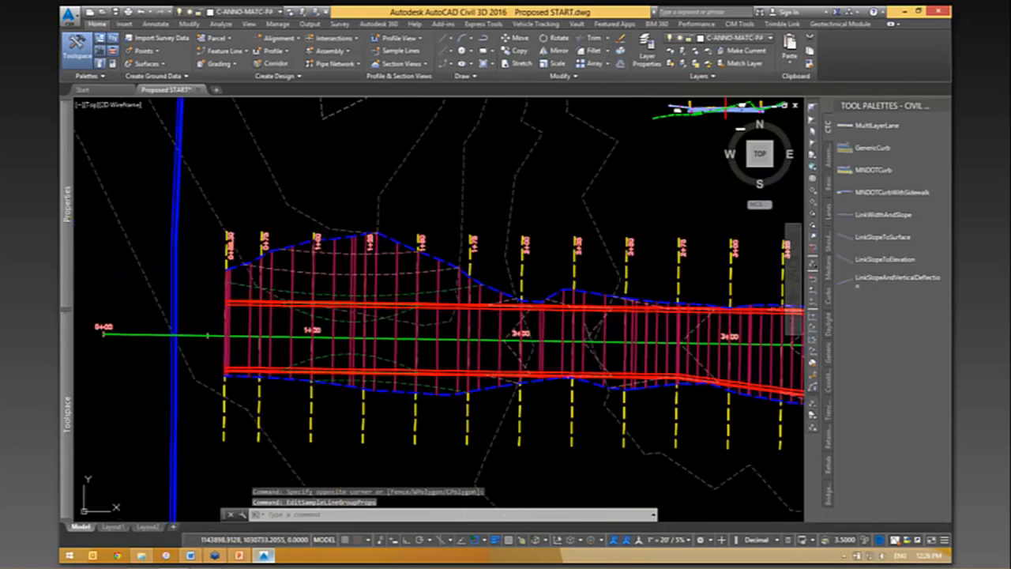
middle_click_drag(413, 288, 254, 317)
left_click(228, 24)
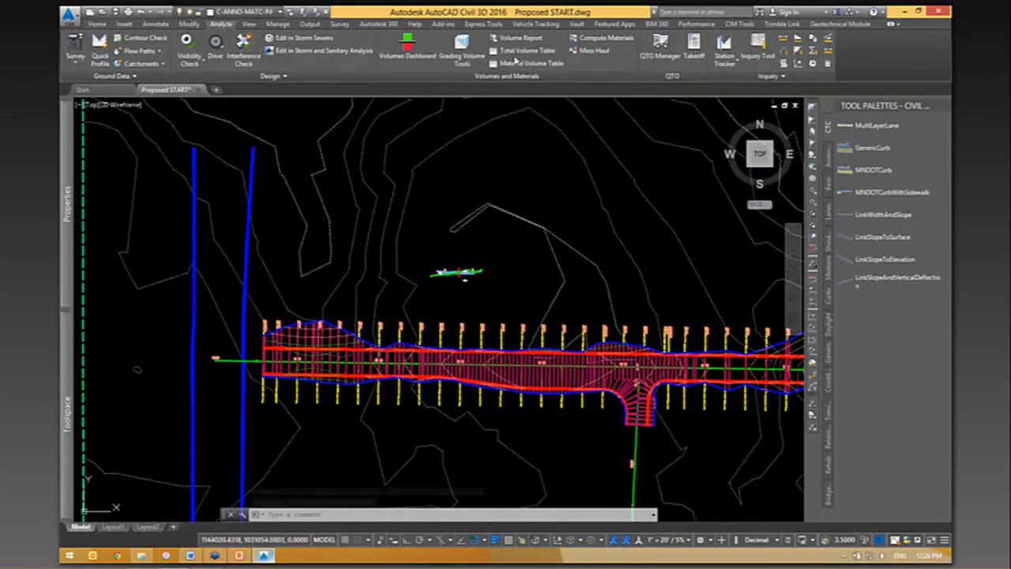
left_click(519, 63)
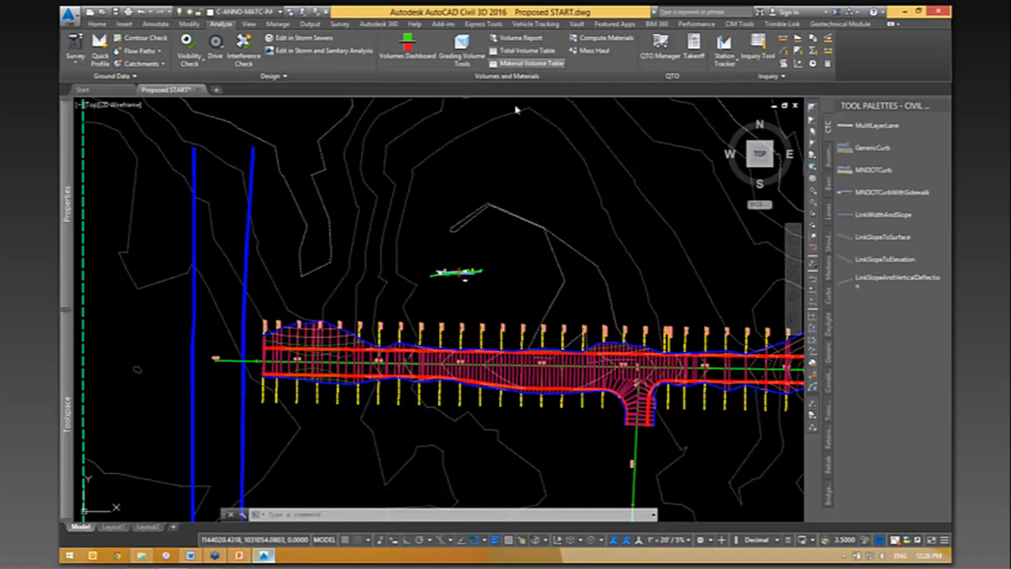
left_click(381, 245)
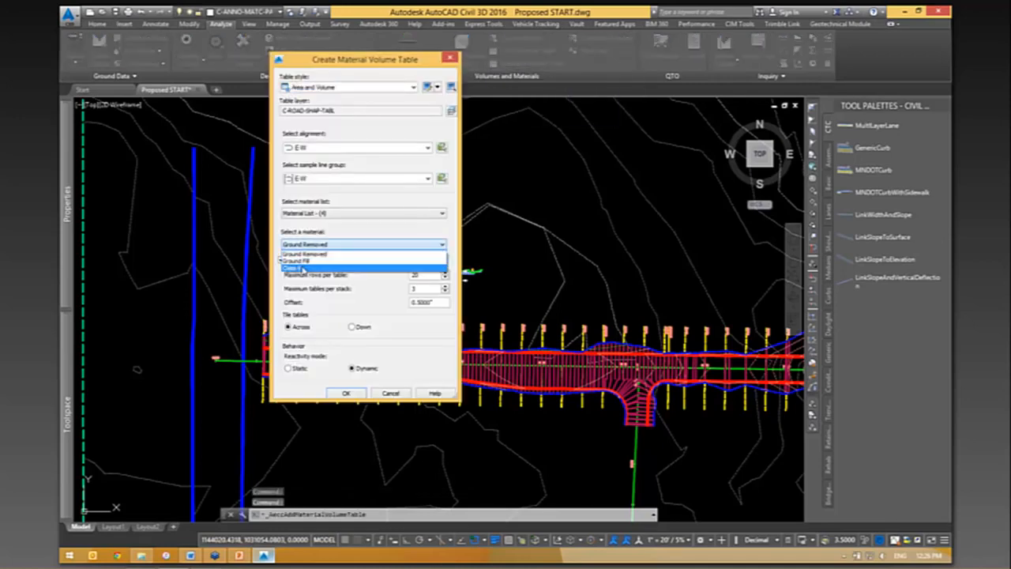
left_click(332, 263)
left_click(283, 260)
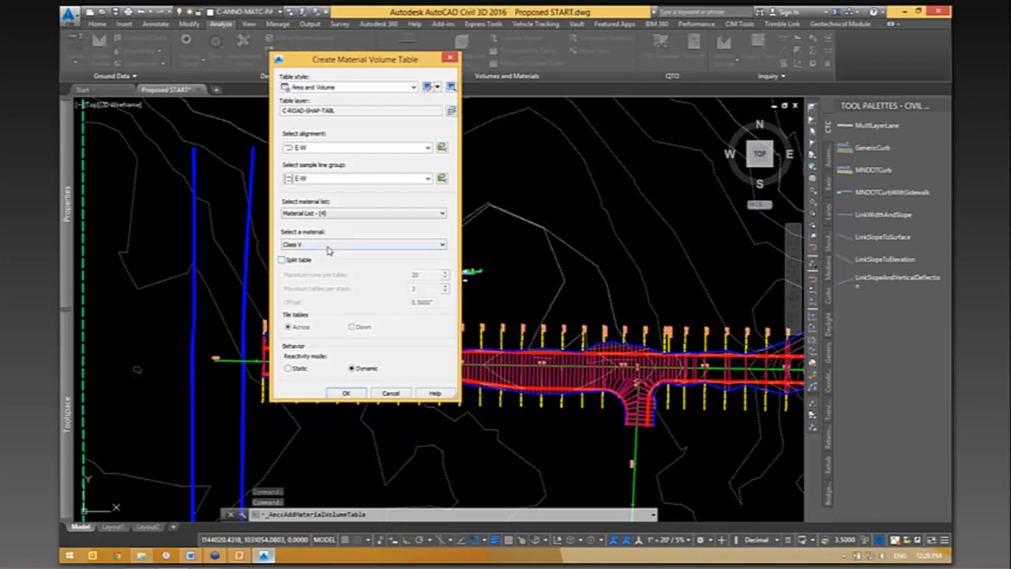
left_click(346, 394)
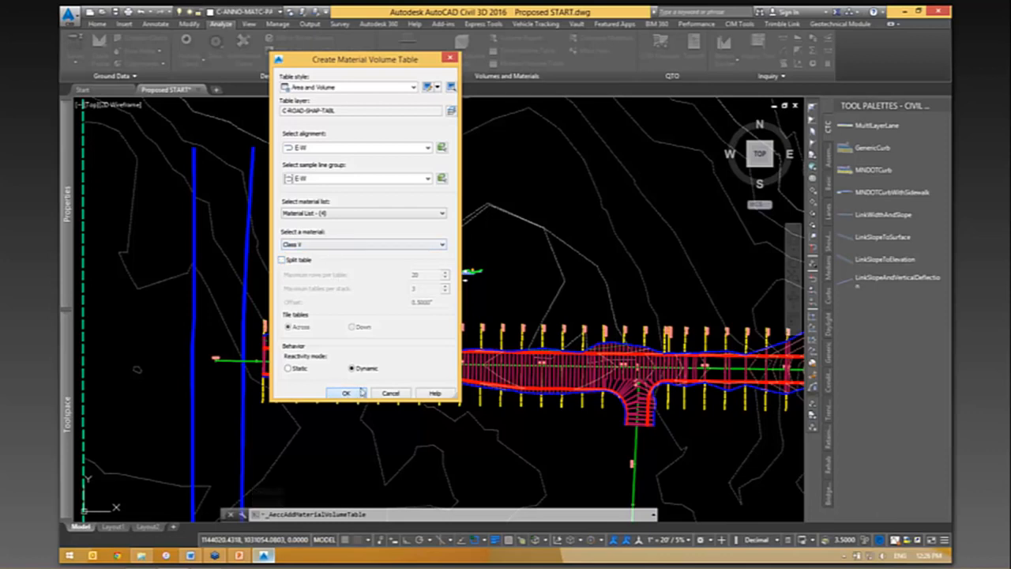
scroll(615, 278, "down", 5)
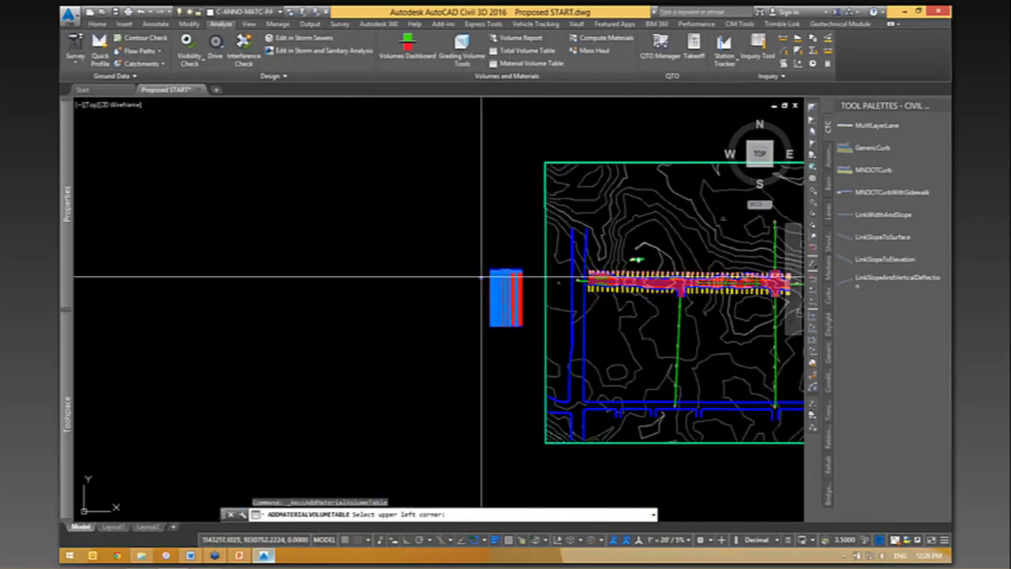
left_click(436, 271)
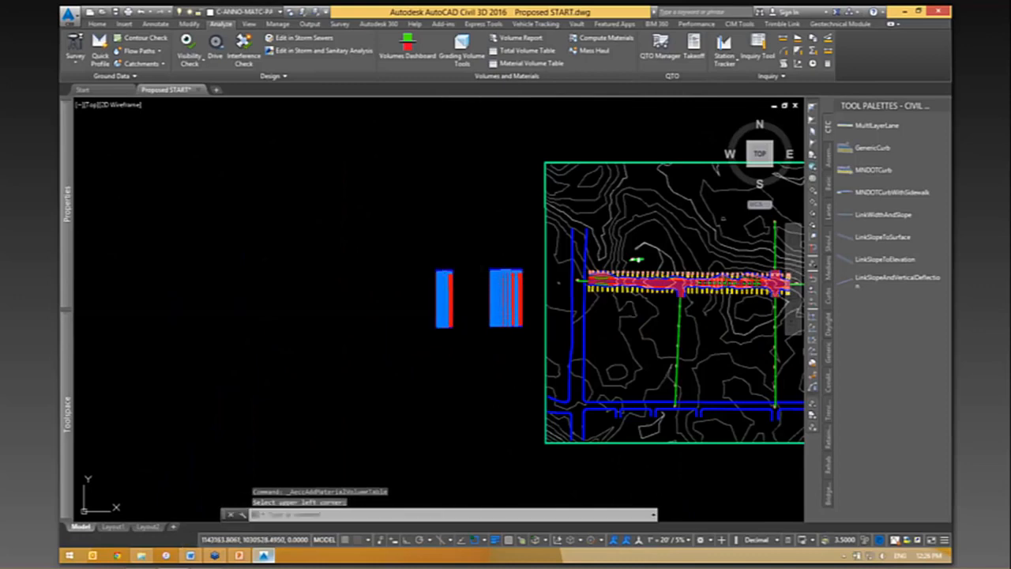
- Examine the last rows of the Class V volume table and the Base shape label in the road assembly's lane
scroll(461, 334, "up", 6)
scroll(335, 385, "up", 8)
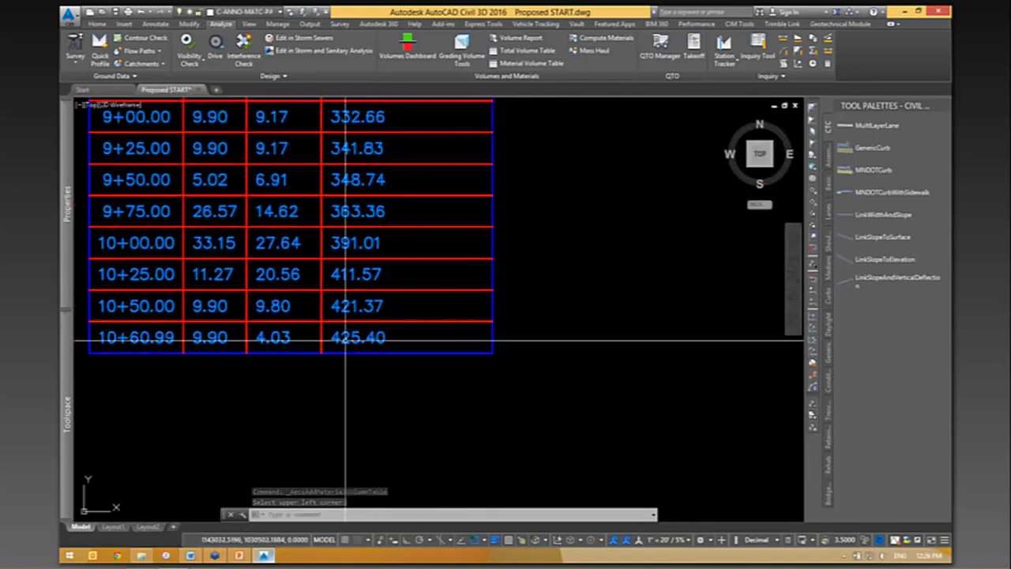
scroll(335, 385, "down", 6)
mouse_move(720, 316)
middle_mouse_down()
mouse_move(519, 335)
mouse_move(387, 368)
mouse_move(397, 467)
middle_mouse_up()
scroll(447, 430, "down", 5)
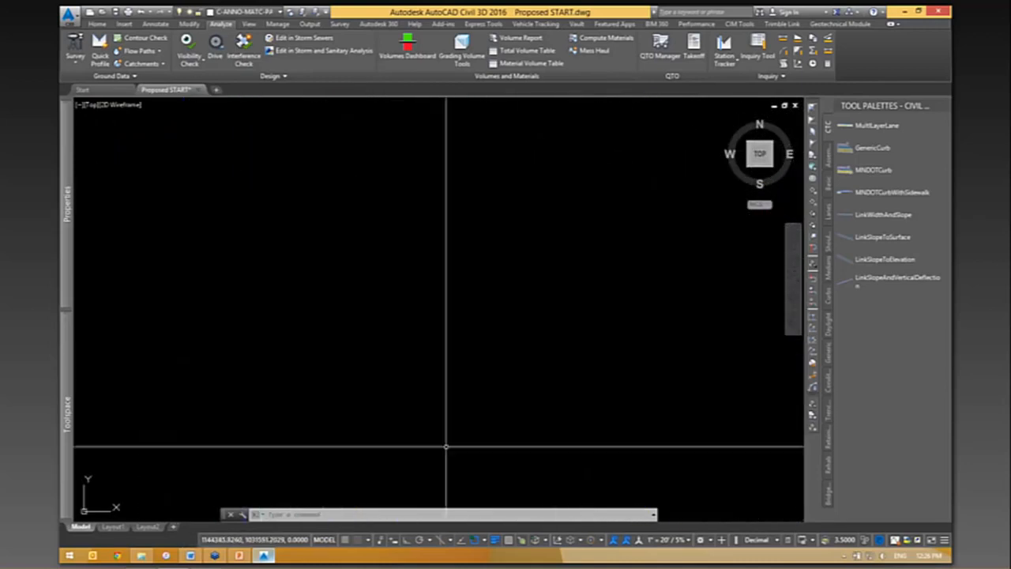
scroll(444, 473, "up", 10)
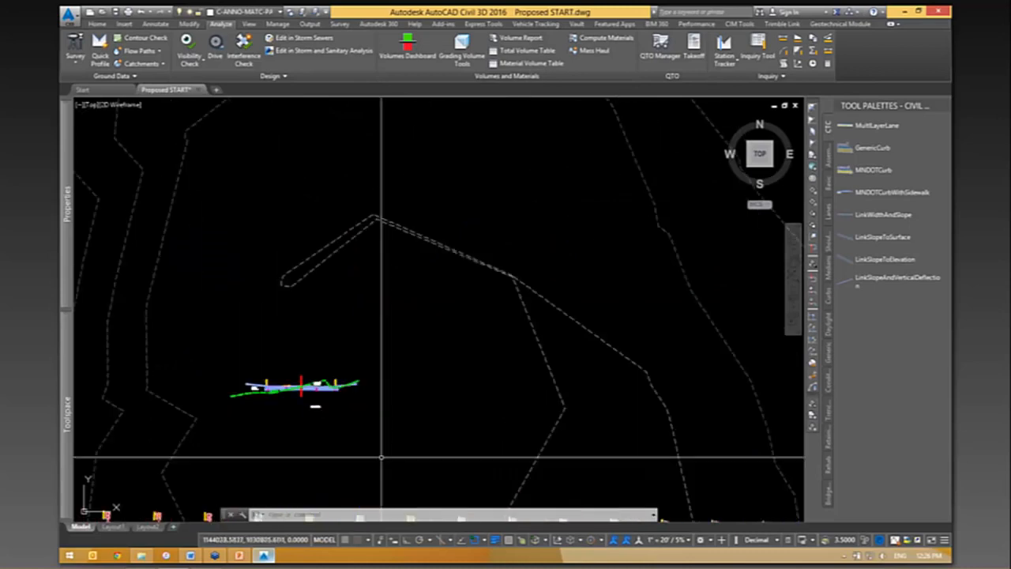
scroll(420, 288, "up", 8)
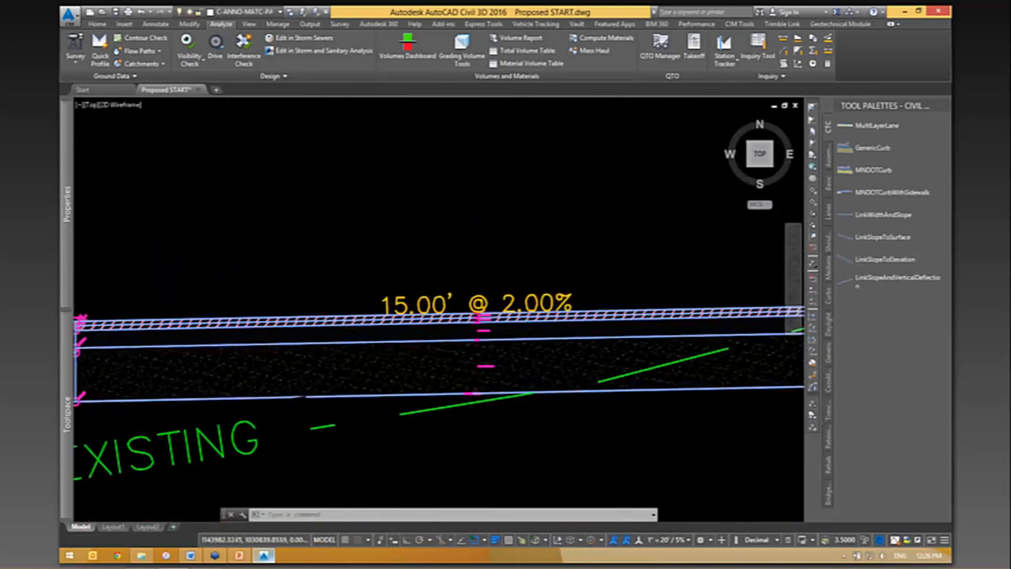
scroll(411, 301, "up", 4)
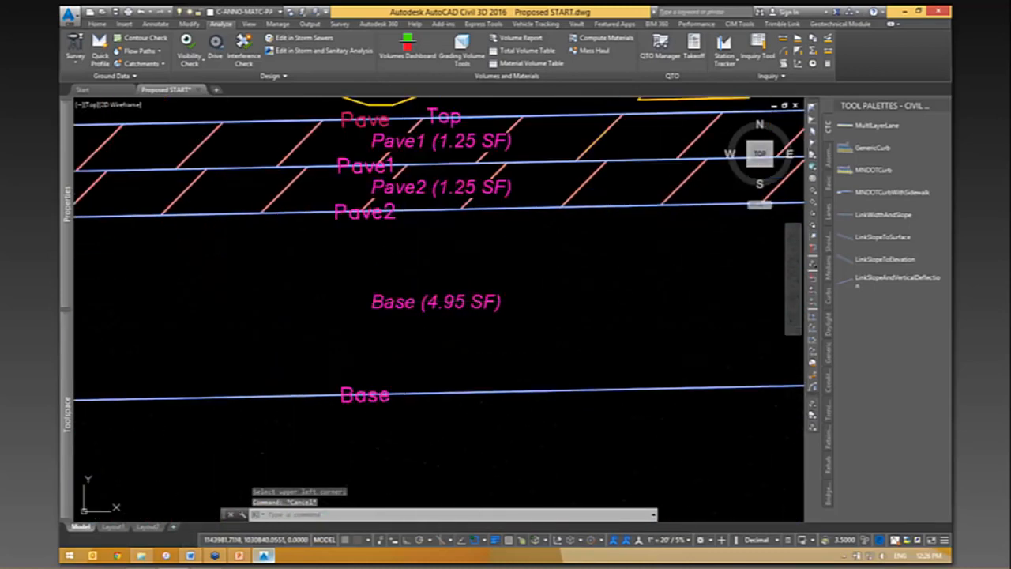
- Set the Base Depth of both lane subassemblies in the road assembly to 0.5 feet
left_click(411, 301)
left_click(404, 301)
scroll(420, 302, "down", 6)
scroll(470, 316, "down", 3)
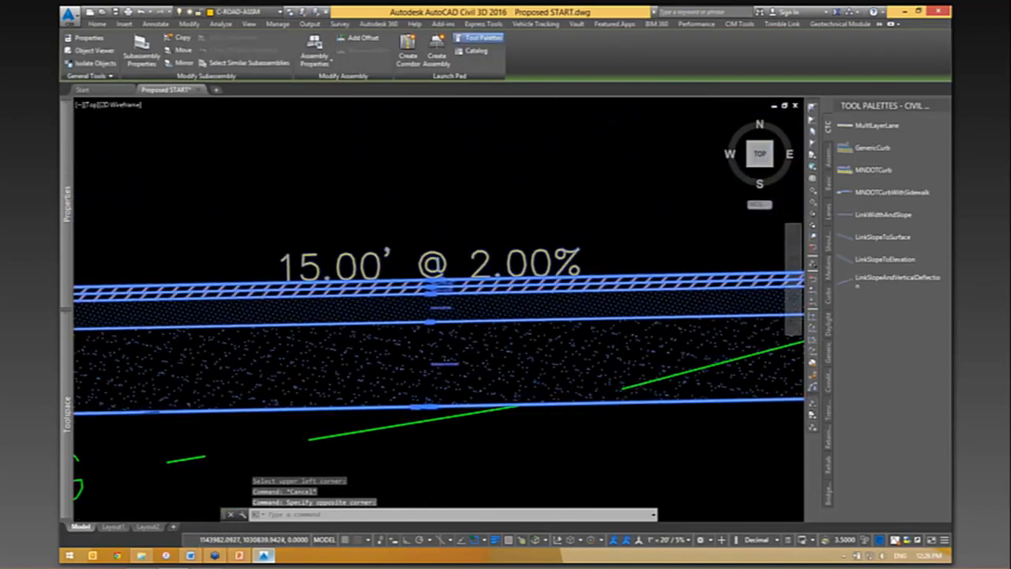
middle_click_drag(672, 316, 253, 312)
scroll(257, 308, "down", 2)
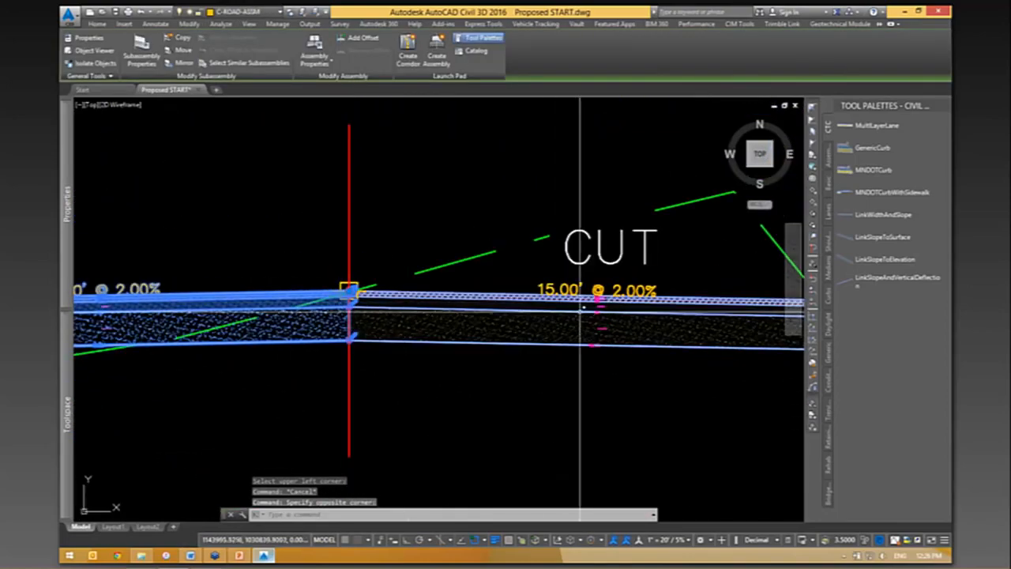
mouse_move(68, 271)
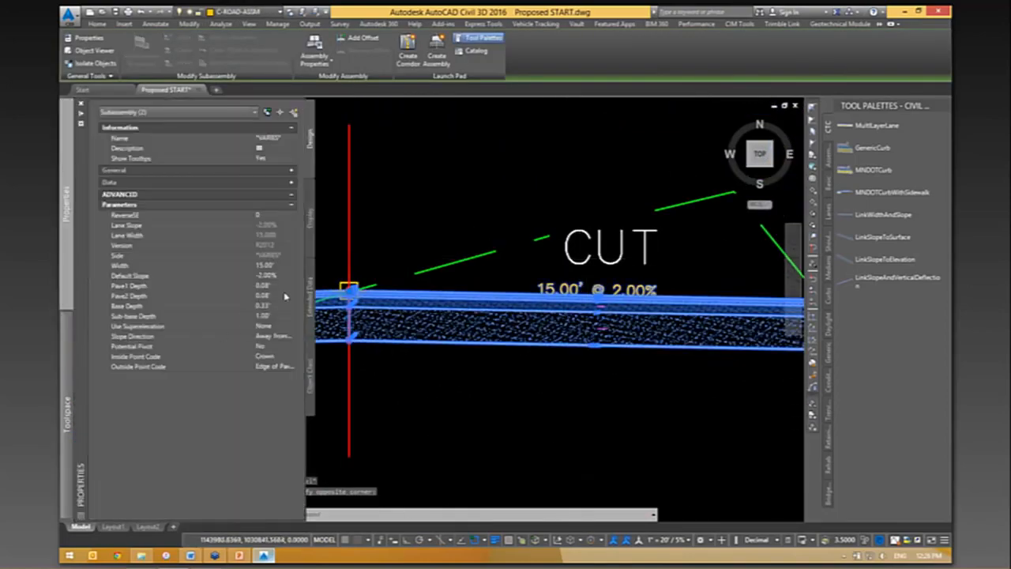
left_click(278, 306)
type(".5")
key("Tab")
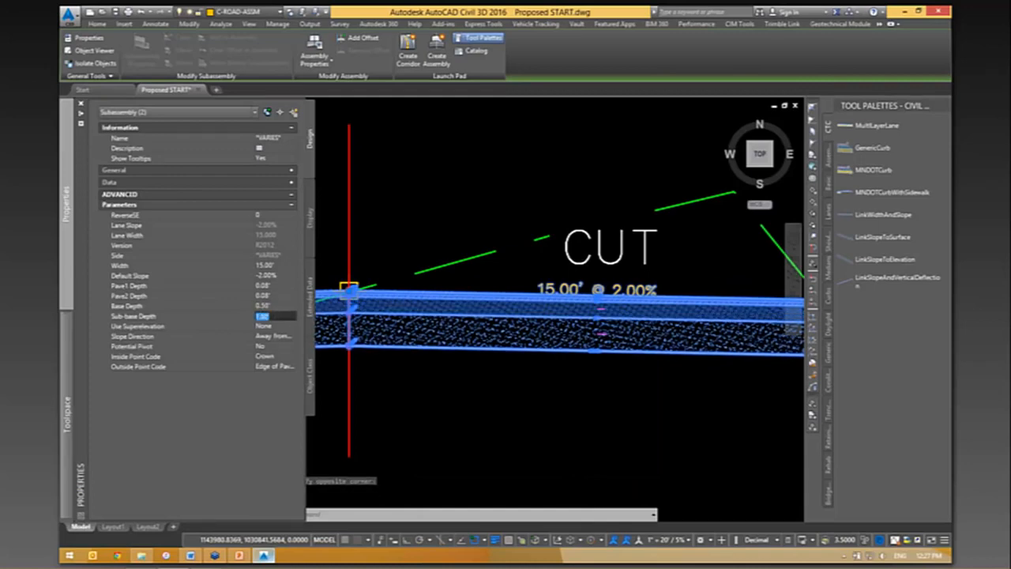
scroll(647, 216, "down", 10)
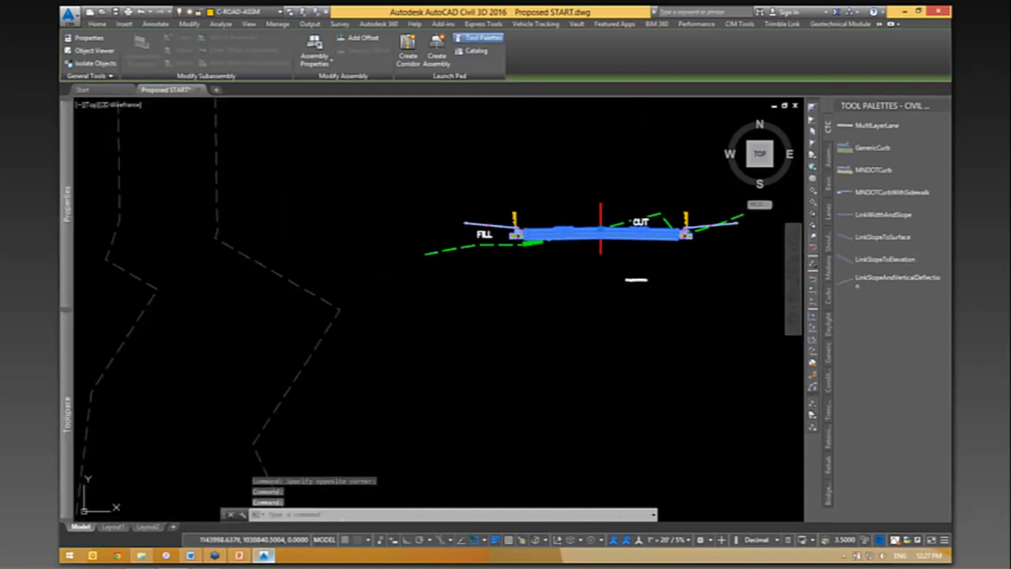
scroll(551, 308, "down", 6)
key("Escape")
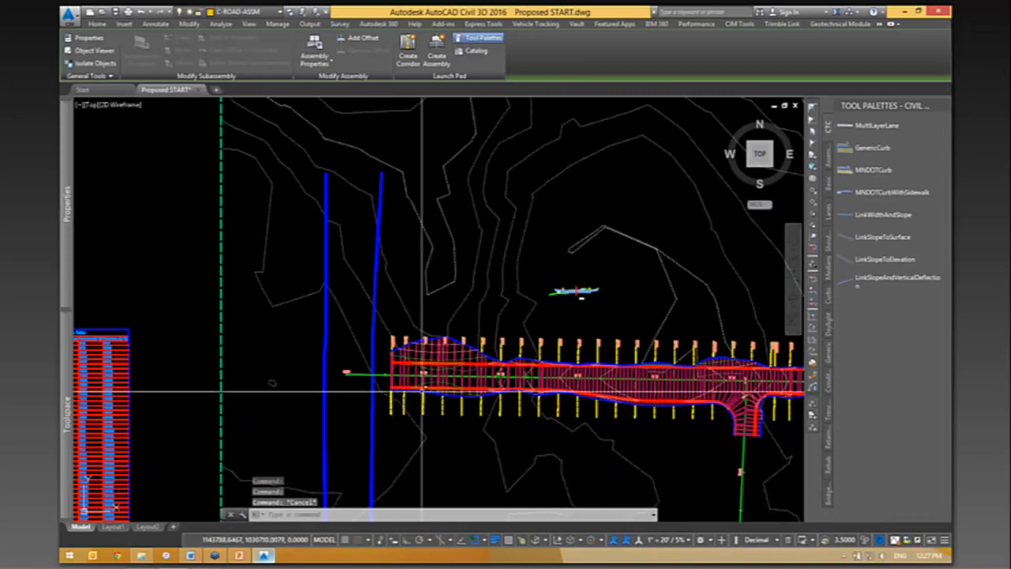
- Select the road corridor and rebuild it while watching the final rows of the Class V volume table
scroll(419, 390, "up", 4)
scroll(416, 389, "up", 1)
left_click(404, 388)
scroll(603, 345, "down", 4)
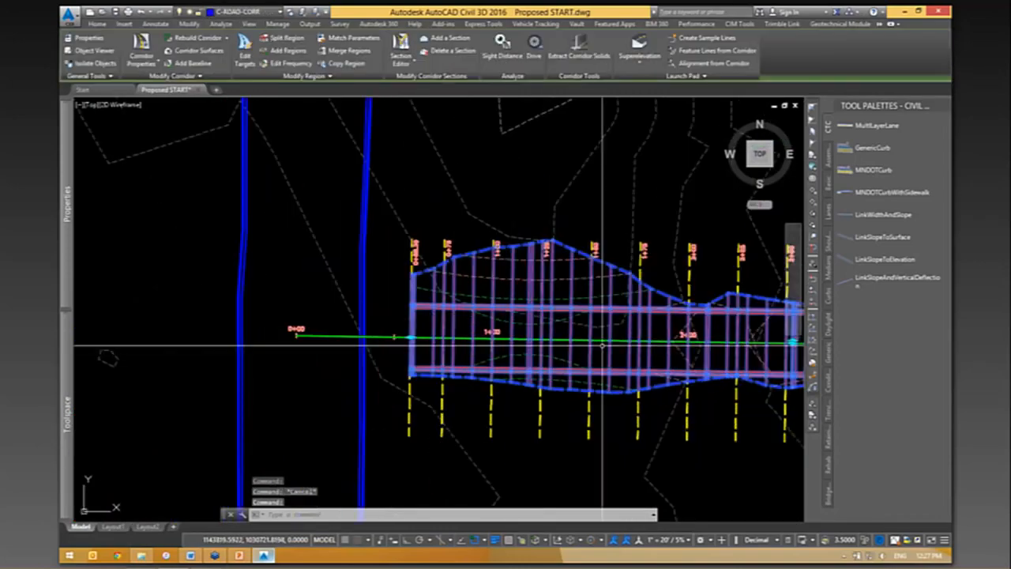
scroll(379, 399, "up", 7)
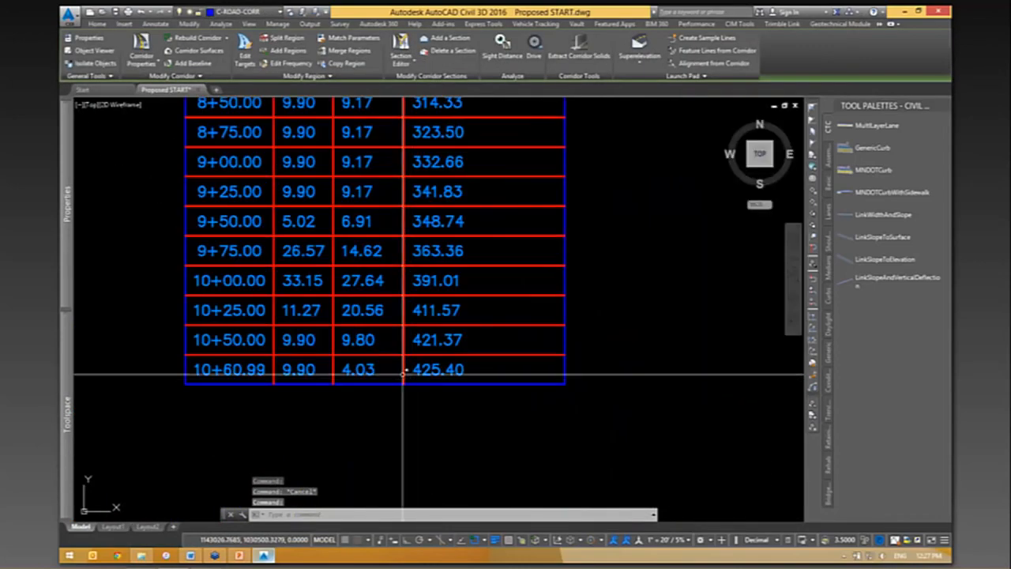
scroll(447, 412, "down", 6)
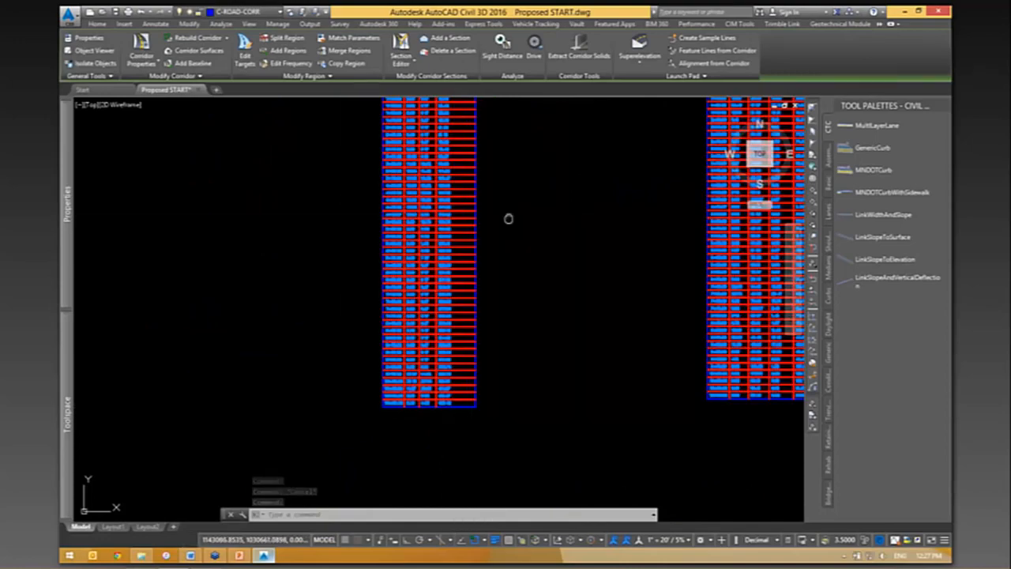
middle_click_drag(509, 219, 464, 401)
scroll(405, 218, "up", 6)
scroll(436, 339, "down", 6)
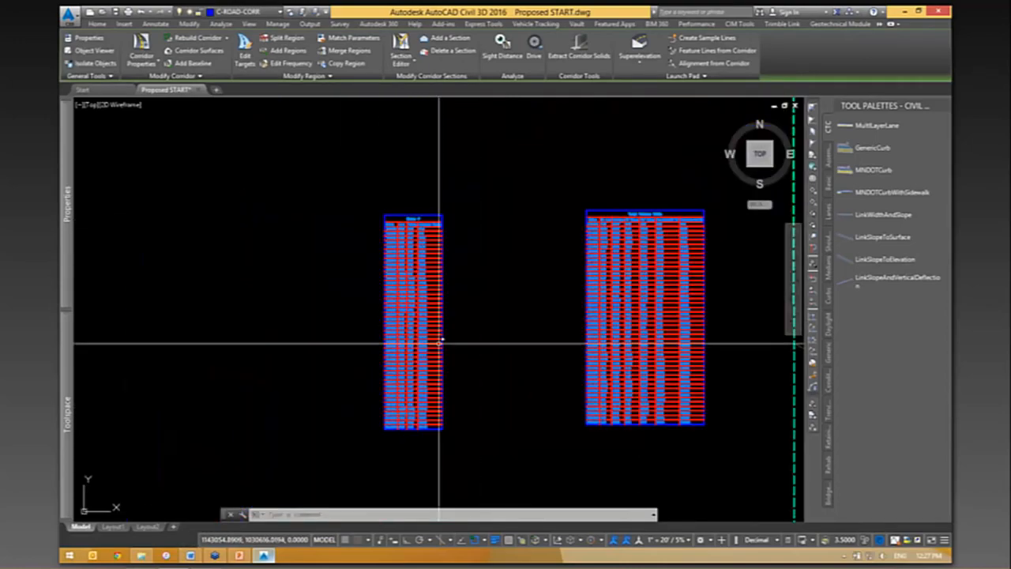
scroll(436, 339, "up", 2)
scroll(488, 463, "up", 3)
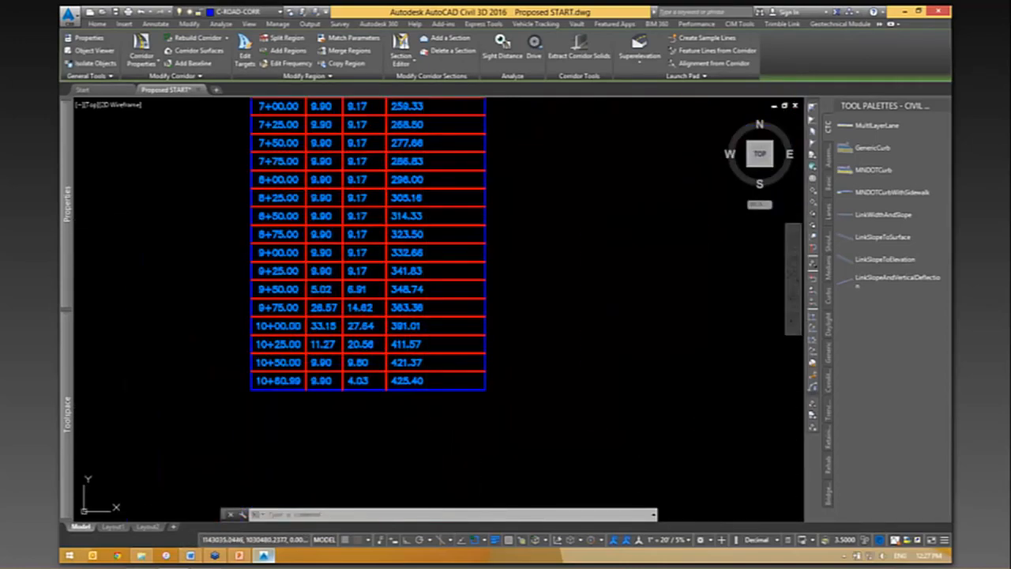
scroll(408, 445, "up", 3)
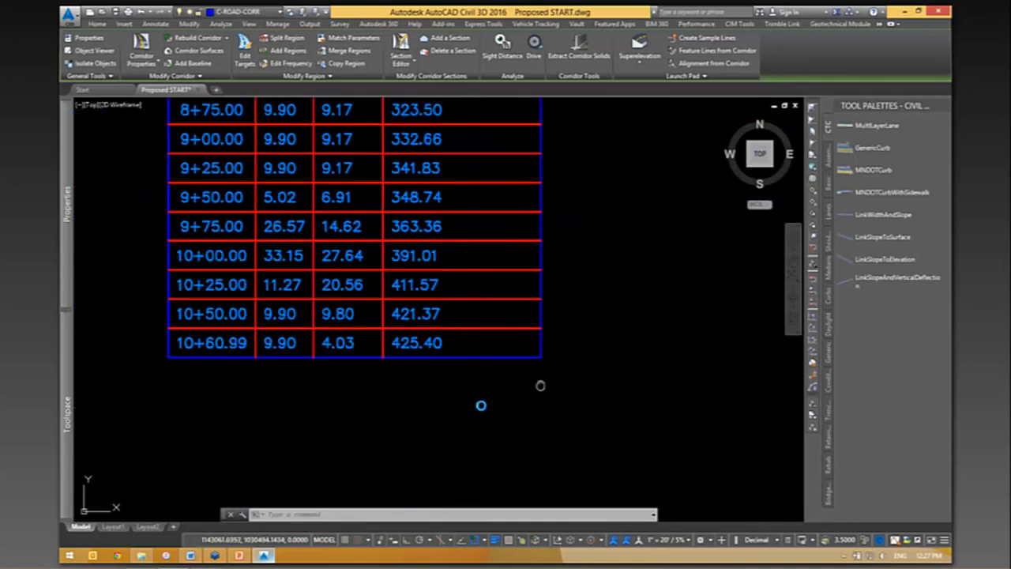
middle_click_drag(481, 406, 413, 445)
left_click(194, 38)
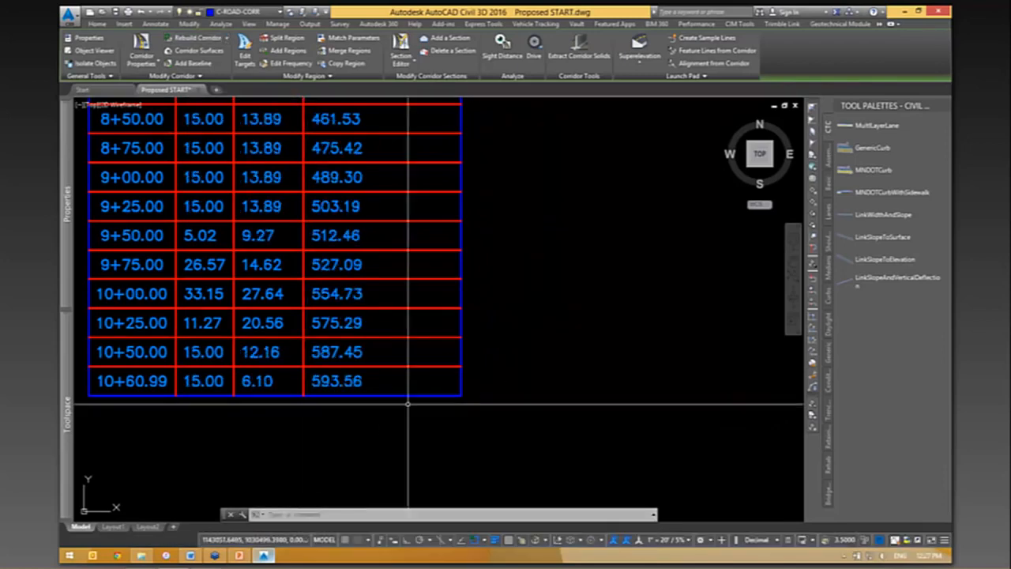
- Examine the Class V and total volume tables and the deselected corridor with its sample lines around the side-road intersection
scroll(470, 374, "down", 5)
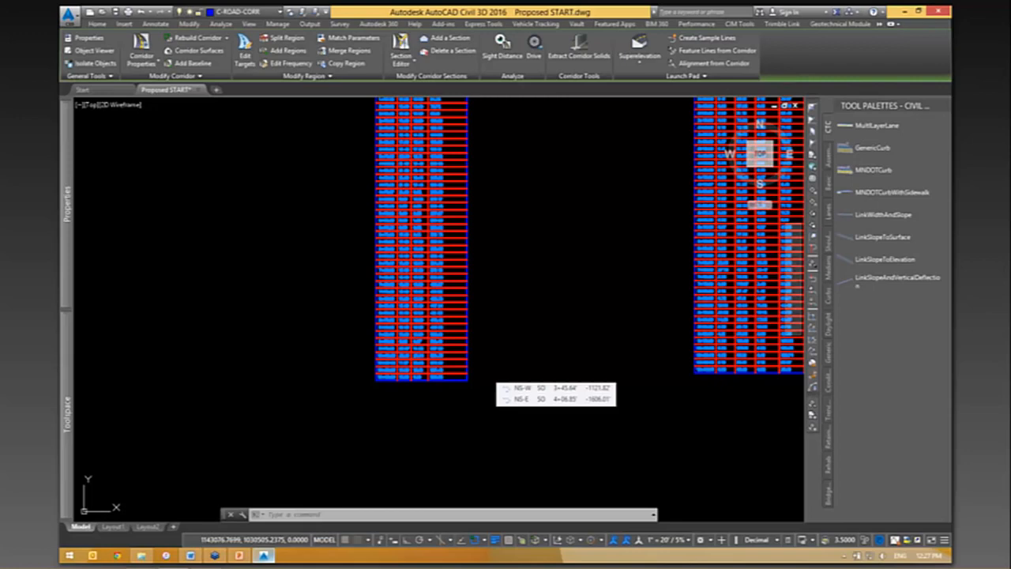
middle_click_drag(577, 183, 399, 379)
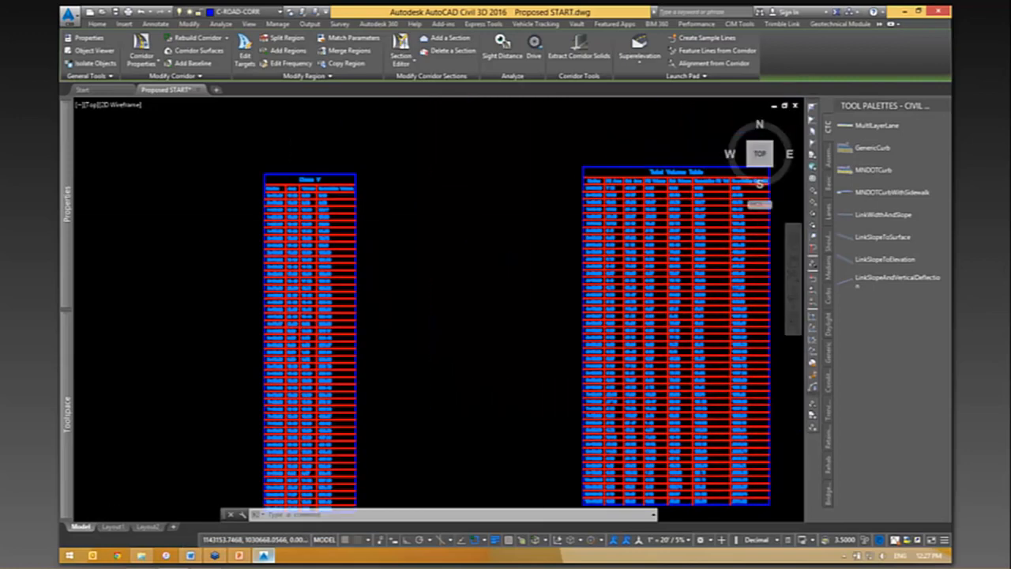
middle_click_drag(370, 252, 335, 282)
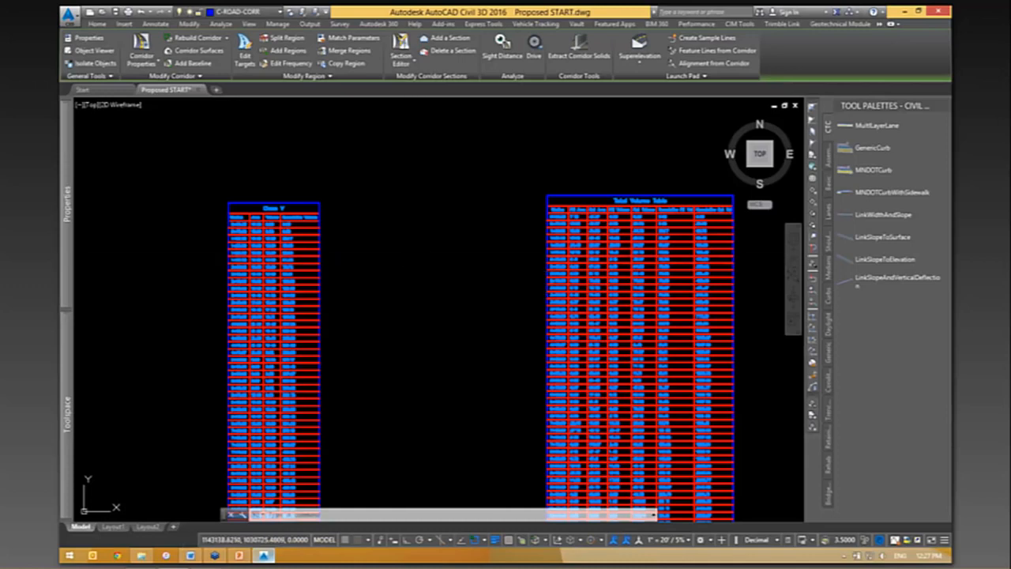
mouse_move(586, 375)
middle_mouse_down()
mouse_move(372, 348)
mouse_move(201, 358)
middle_mouse_up()
scroll(549, 263, "down", 2)
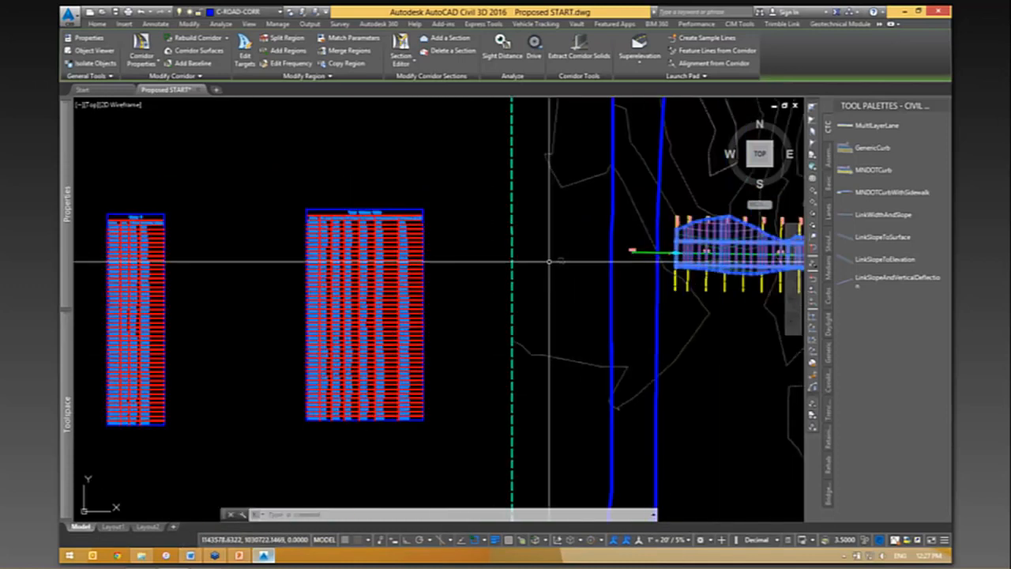
middle_click_drag(443, 425, 270, 428)
middle_click_drag(571, 354, 606, 340)
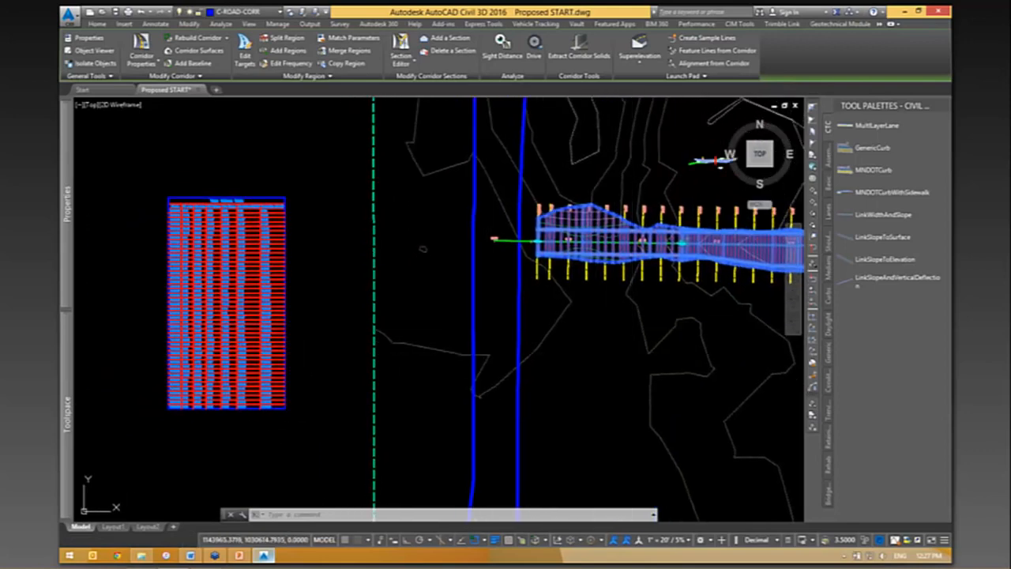
middle_click_drag(699, 329, 563, 354)
key("Escape")
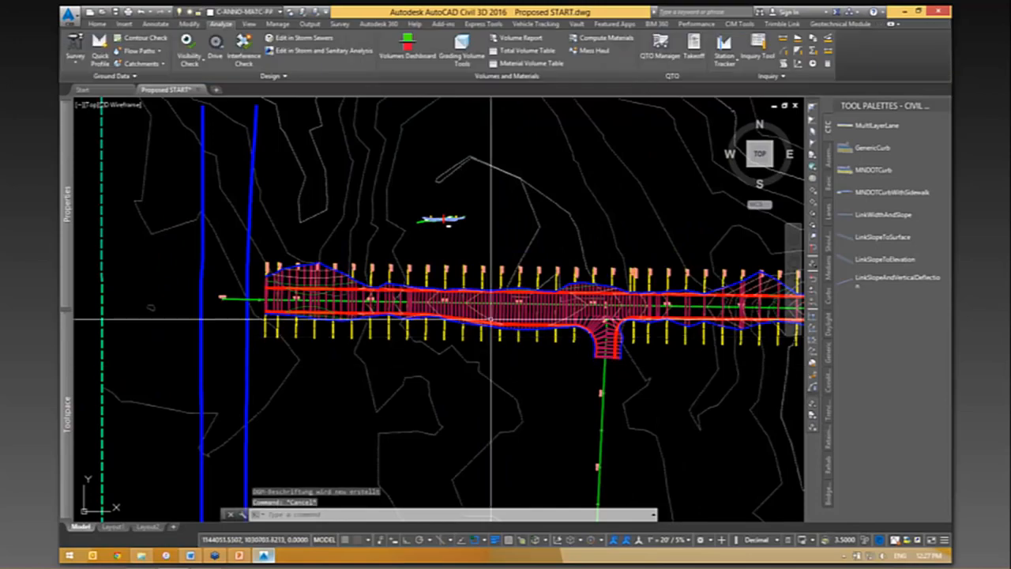
scroll(481, 321, "up", 2)
scroll(529, 336, "up", 3)
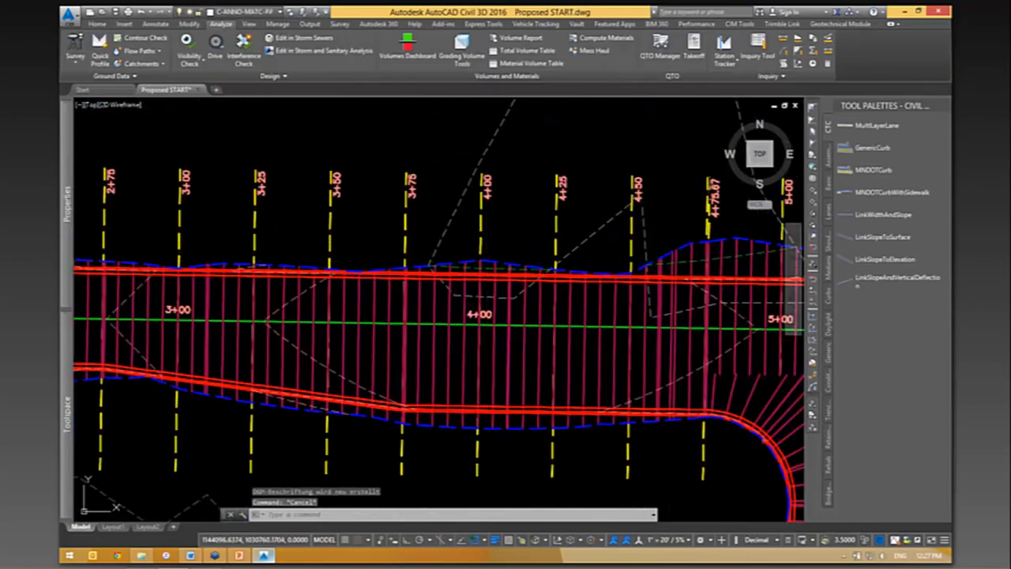
scroll(530, 336, "down", 2)
mouse_move(606, 160)
middle_mouse_down()
mouse_move(509, 252)
mouse_move(467, 214)
mouse_move(451, 172)
middle_mouse_up()
scroll(505, 247, "down", 2)
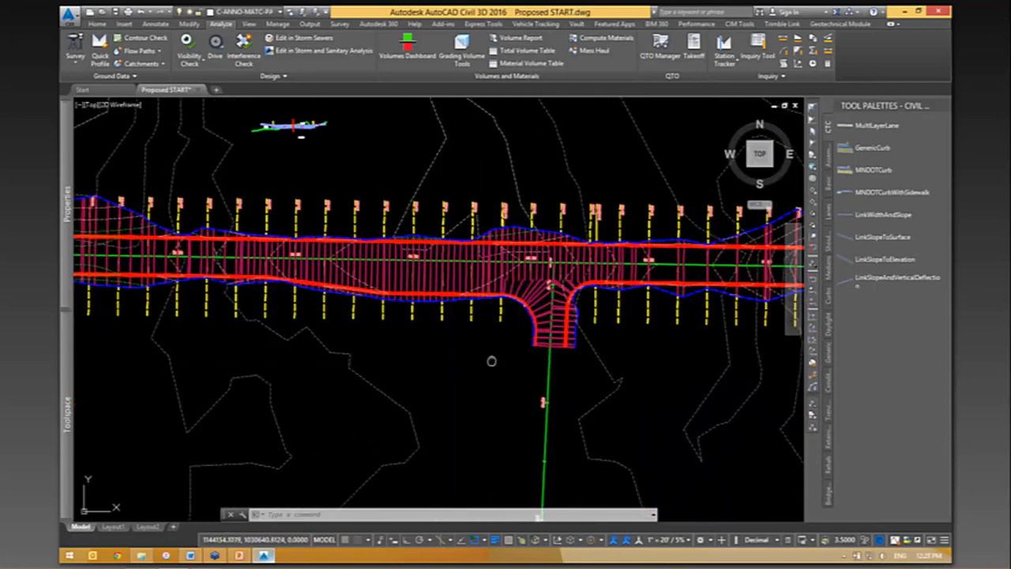
middle_click_drag(529, 357, 614, 351)
- Open the QTO Manager and bring up its Open Pay Item File dialog to check the CSV pay item file path
left_click(661, 46)
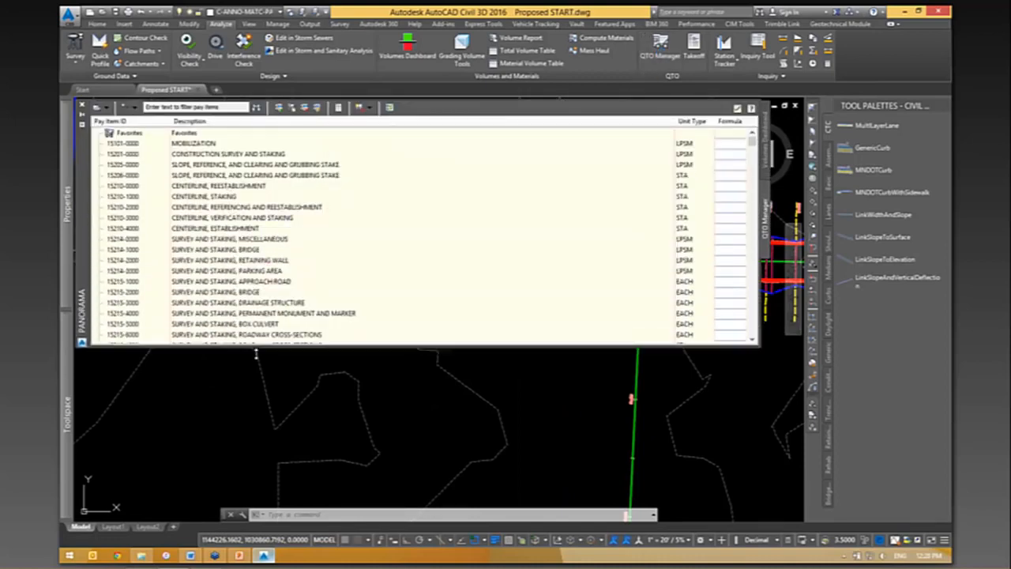
left_click(99, 107)
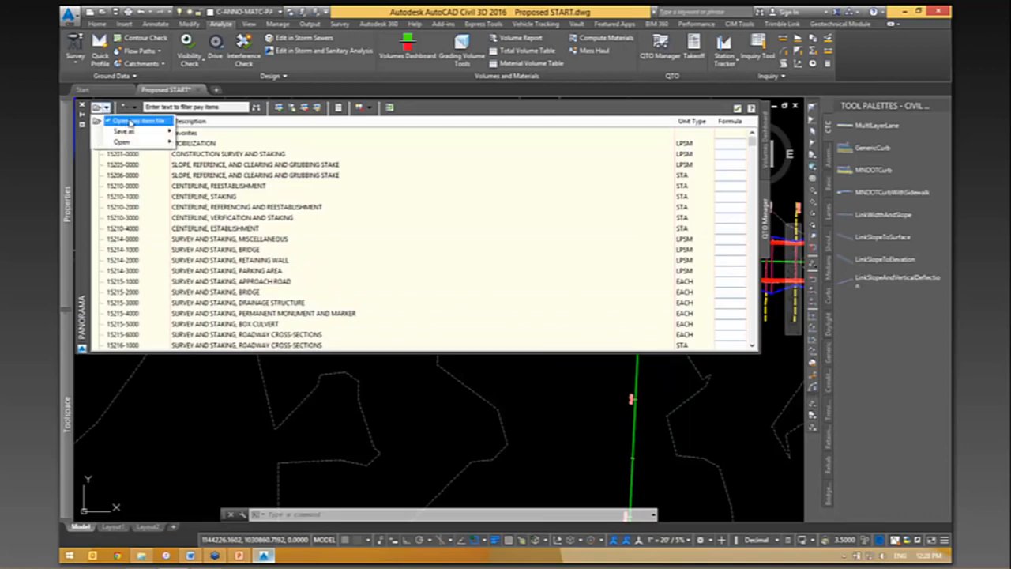
left_click(130, 122)
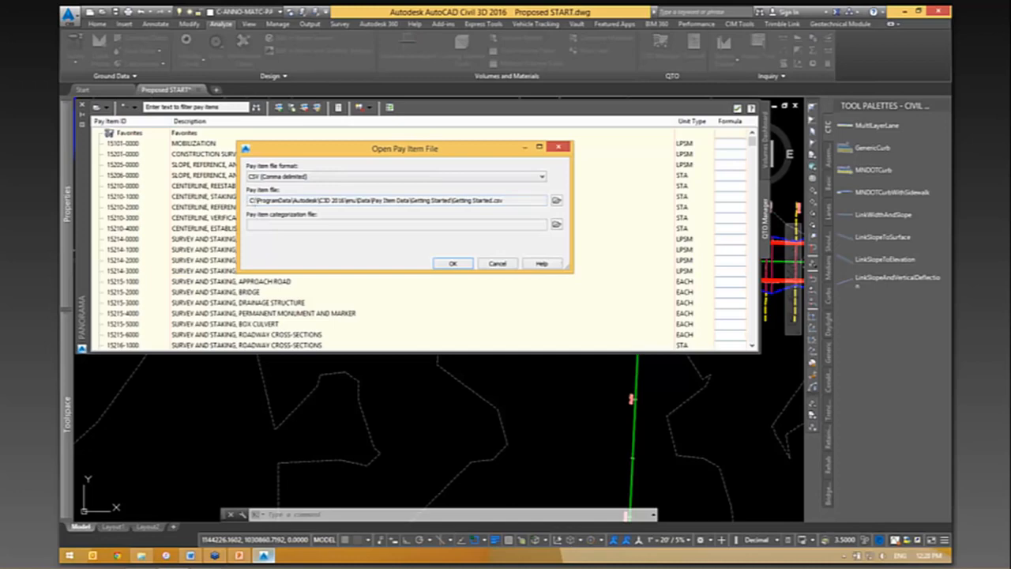
left_click_drag(251, 203, 440, 203)
left_click(514, 203)
- Switch to File Explorer and open Getting Started.csv from the Pay Item Data Getting Started folder in a maximized Excel window
left_click(141, 555)
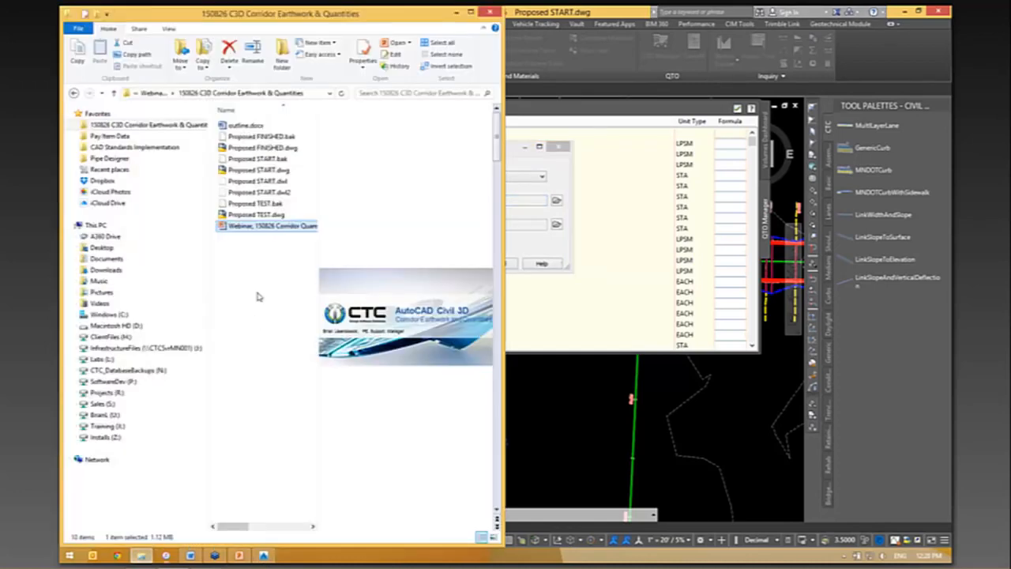
left_click(110, 136)
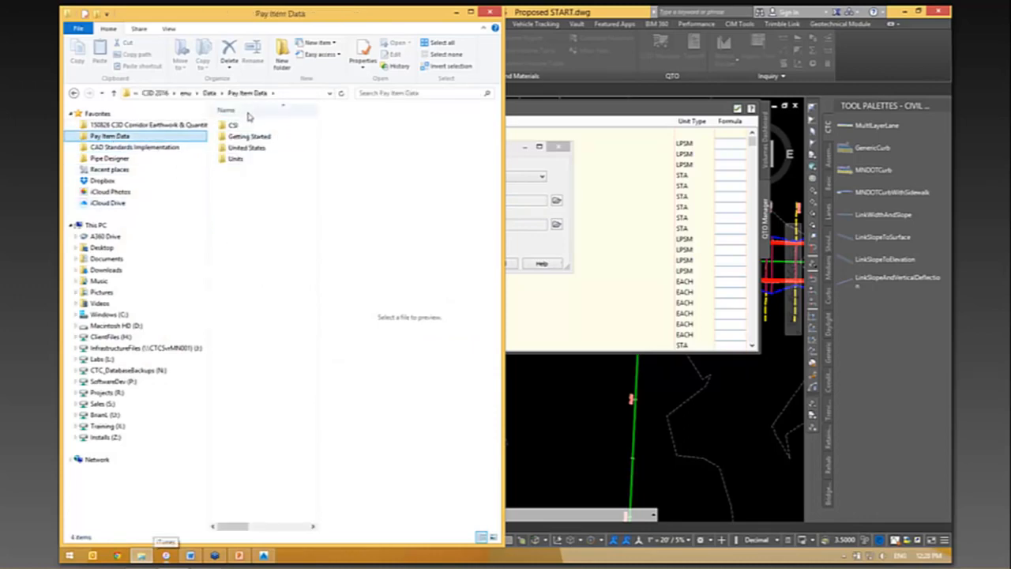
double_click(248, 137)
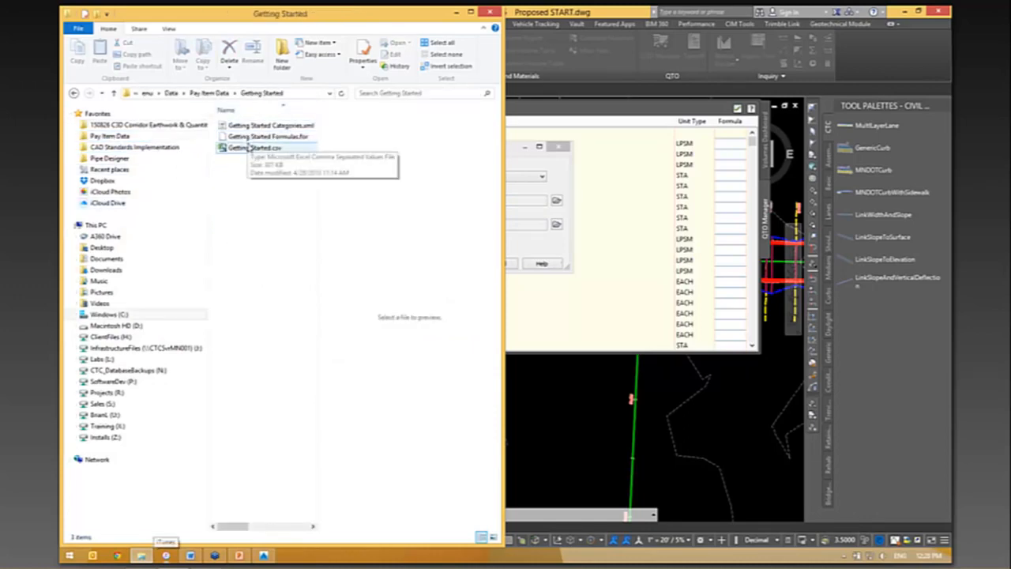
left_click(254, 147)
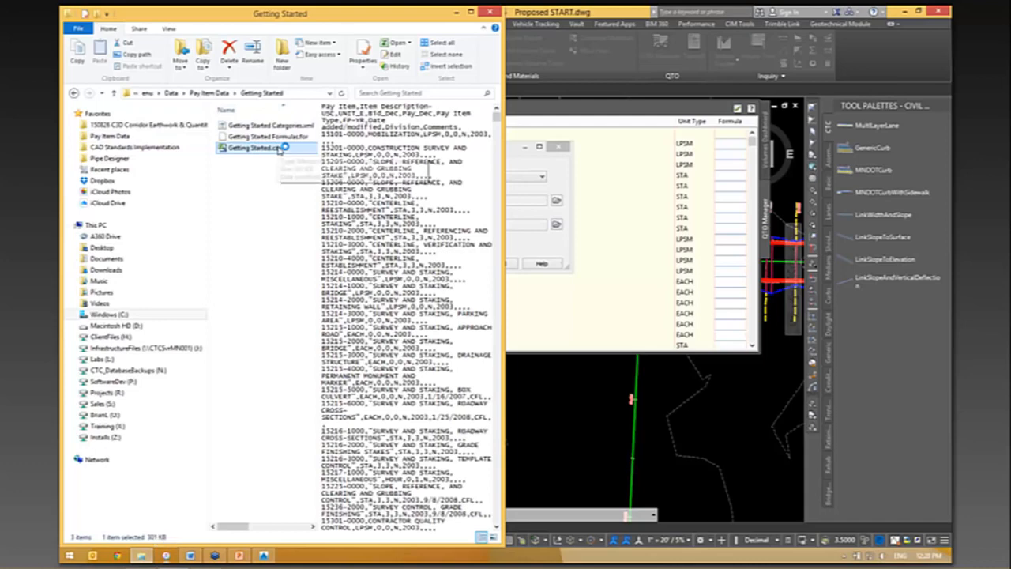
double_click(282, 149)
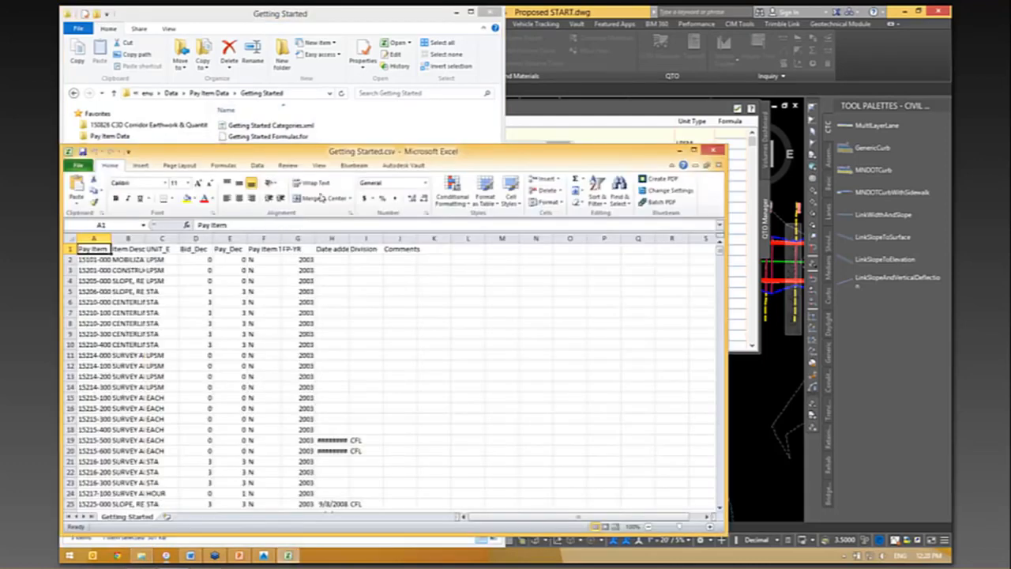
left_click_drag(366, 154, 451, 70)
double_click(451, 69)
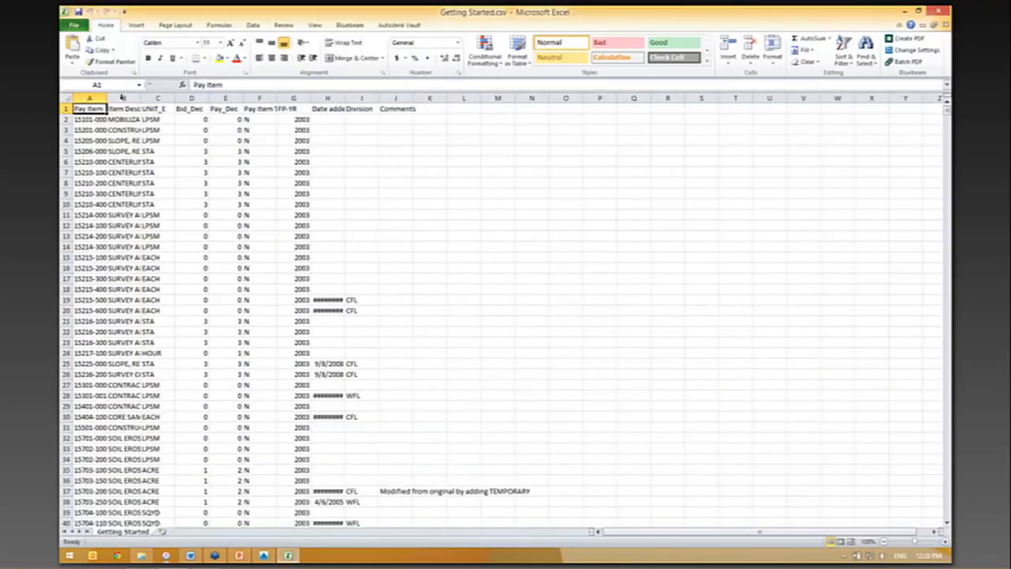
- Fit all columns of the pay item sheet to their contents, inspect a description and its unit, and dock the spreadsheet to half the screen
double_click(102, 98)
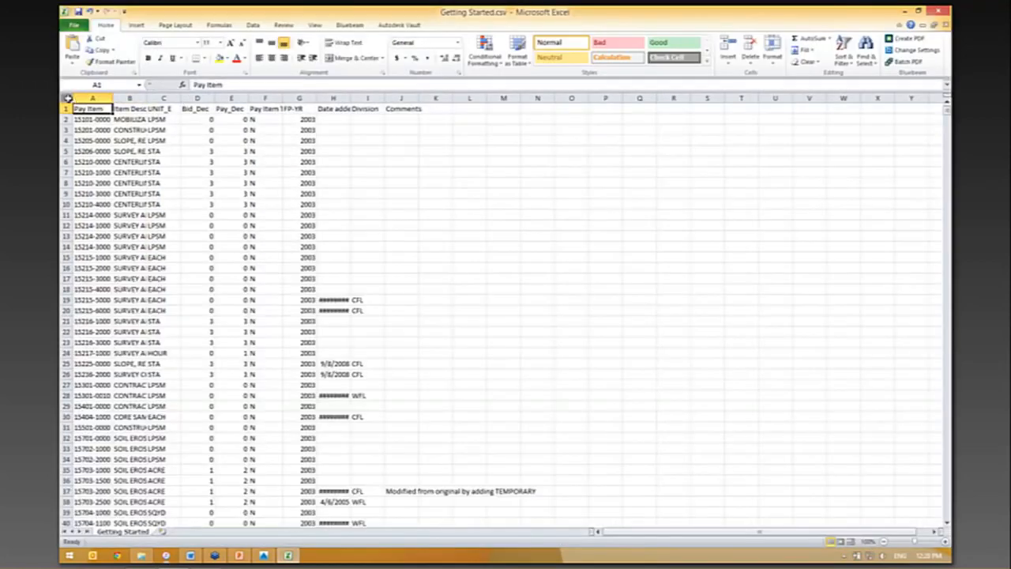
left_click(71, 98)
double_click(114, 97)
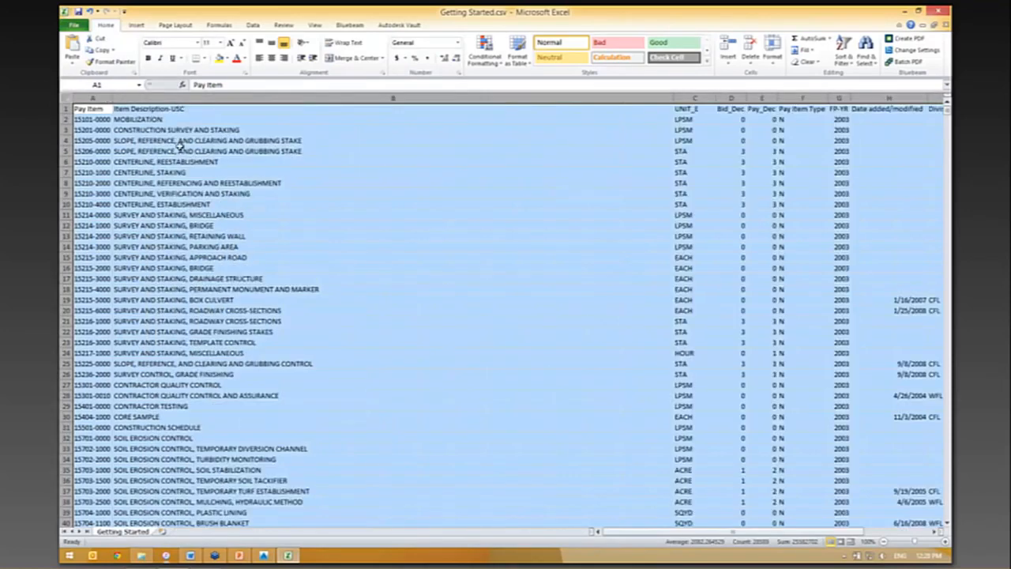
left_click(106, 133)
left_click(281, 140)
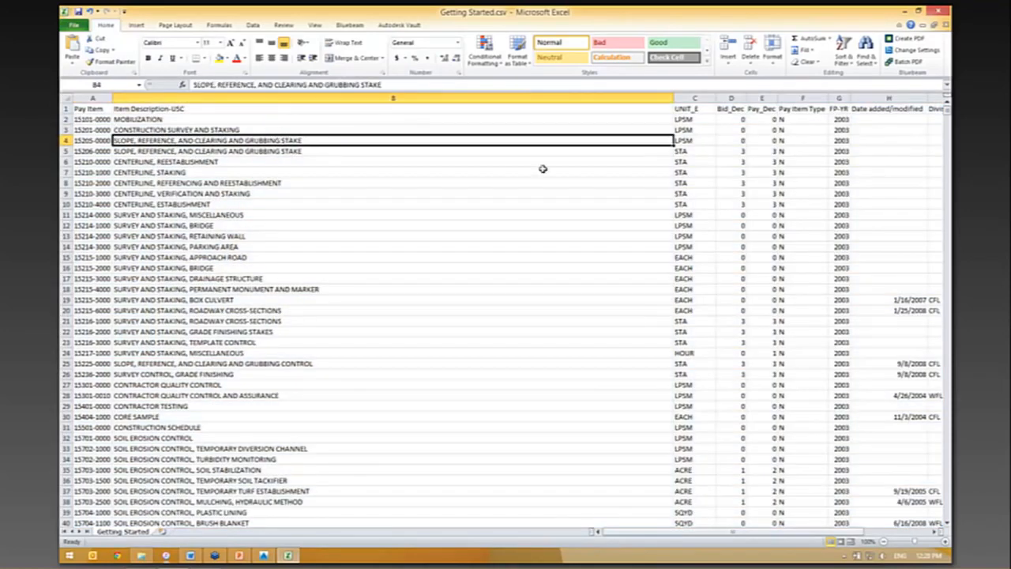
left_click(686, 141)
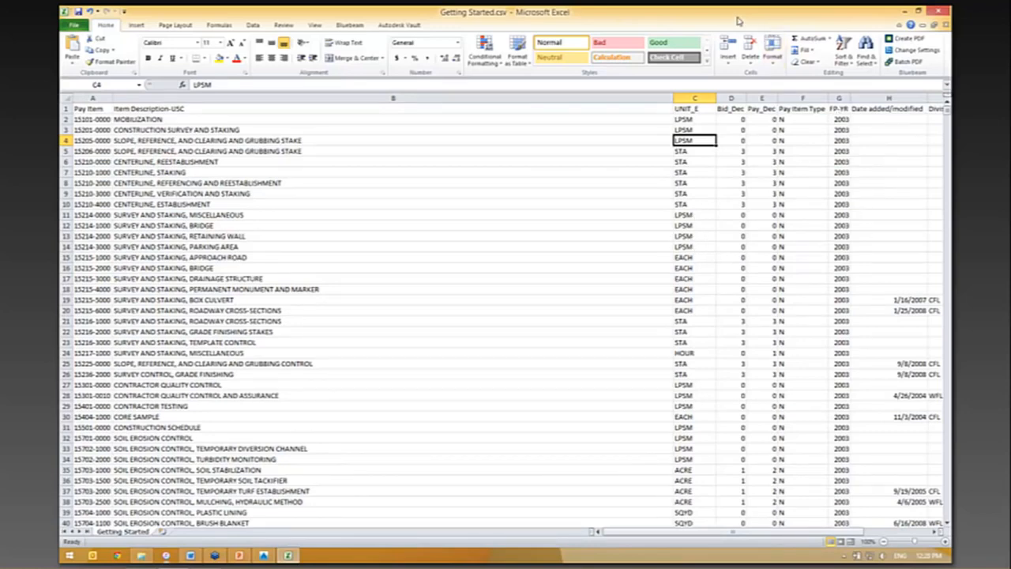
left_click_drag(693, 15, 61, 186)
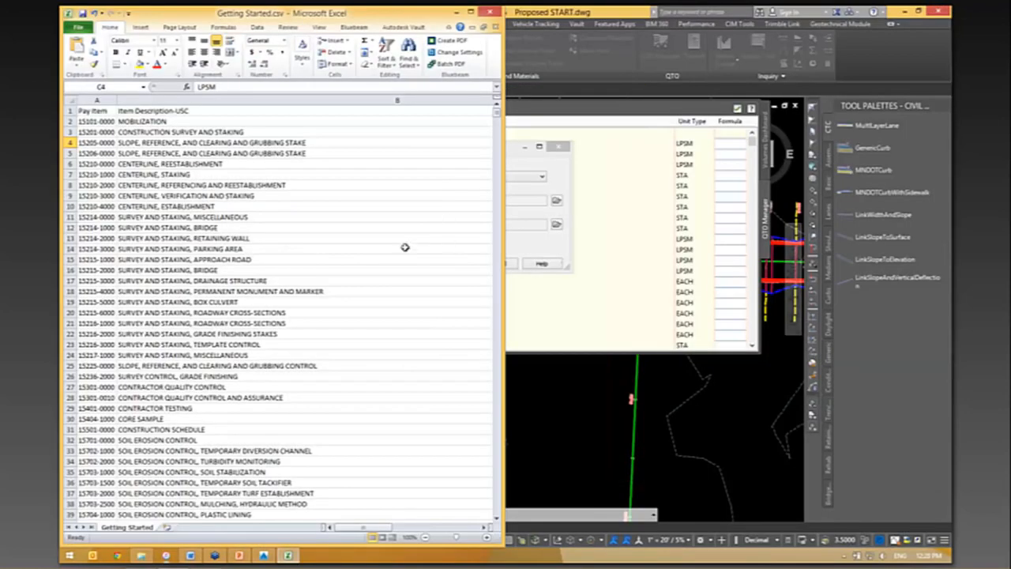
left_click_drag(368, 530, 476, 470)
- Open QTOUnits.xml from the Pay Item Data Units folder in Notepad++ and place it side by side with the pay item spreadsheet
left_click(141, 555)
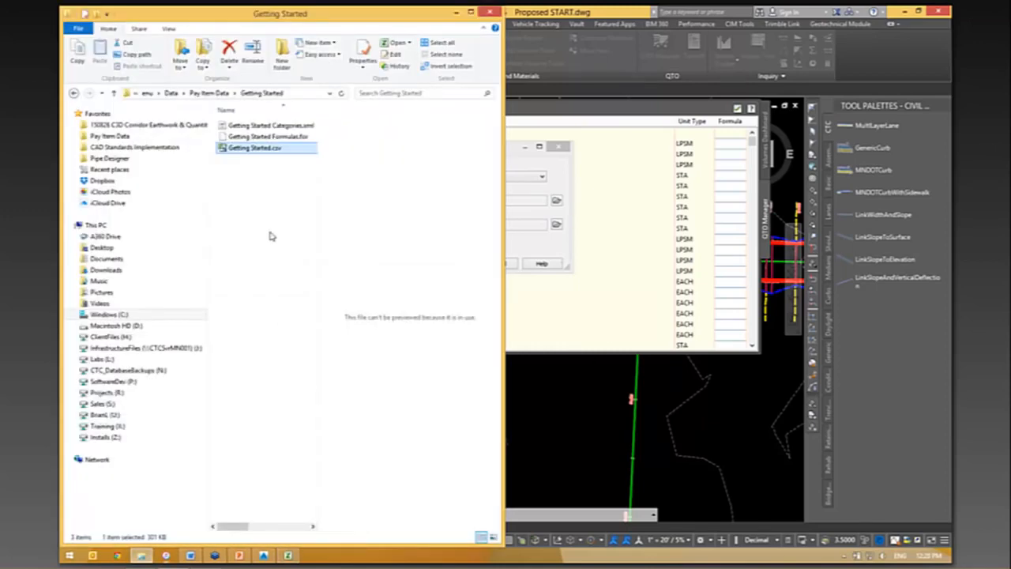
left_click(209, 93)
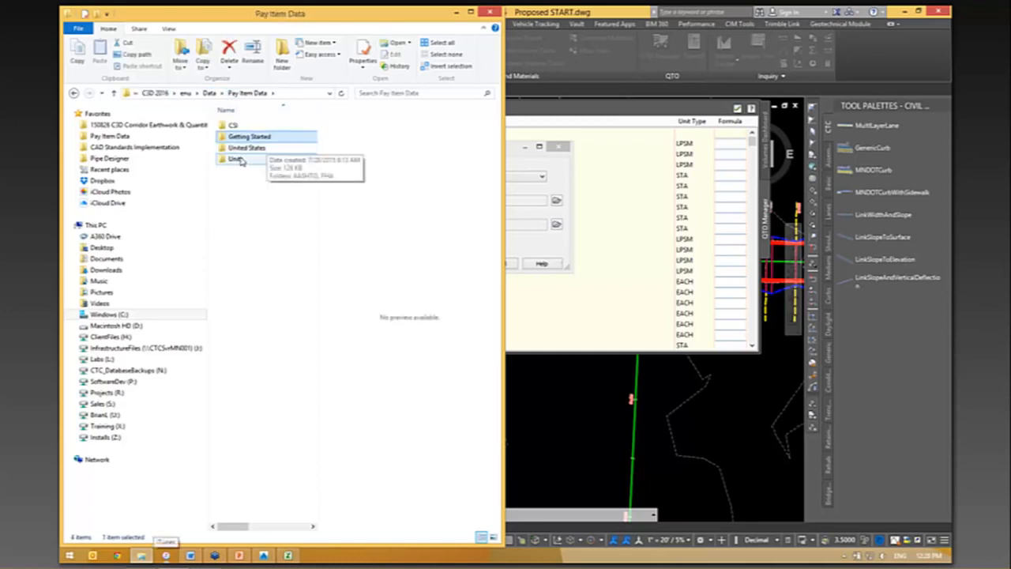
left_click(237, 160)
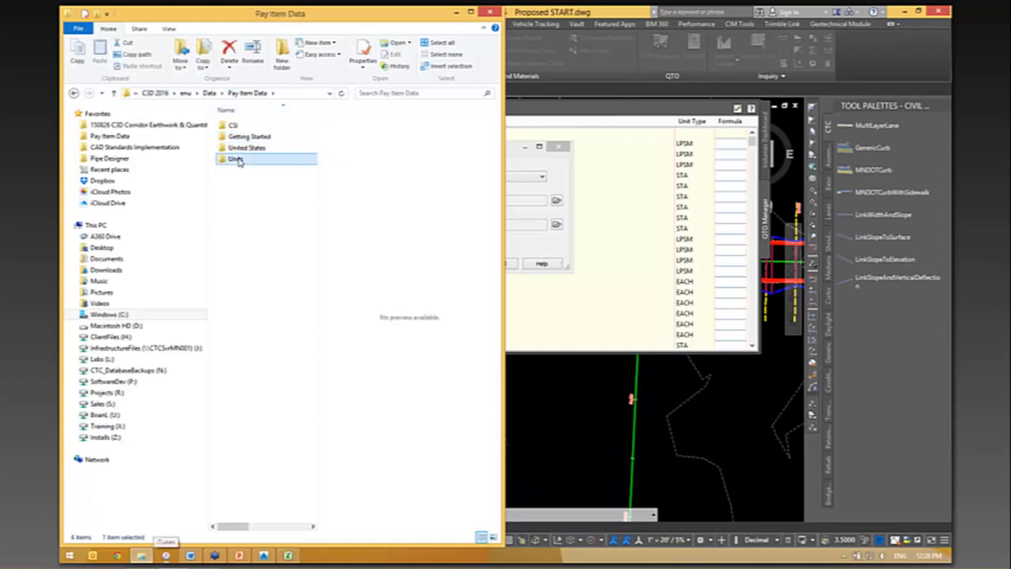
double_click(238, 161)
left_click(247, 127)
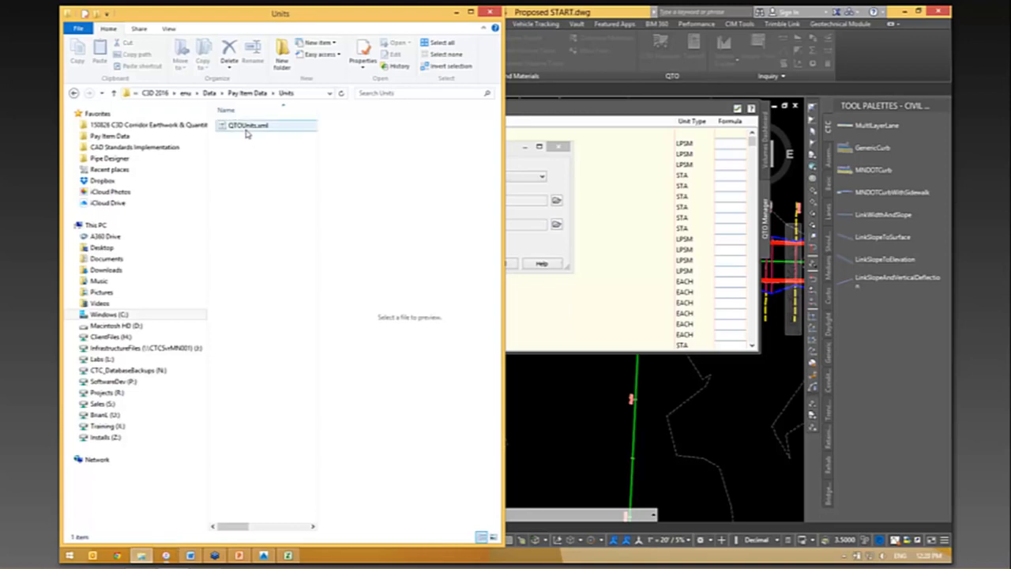
right_click(247, 128)
left_click(283, 160)
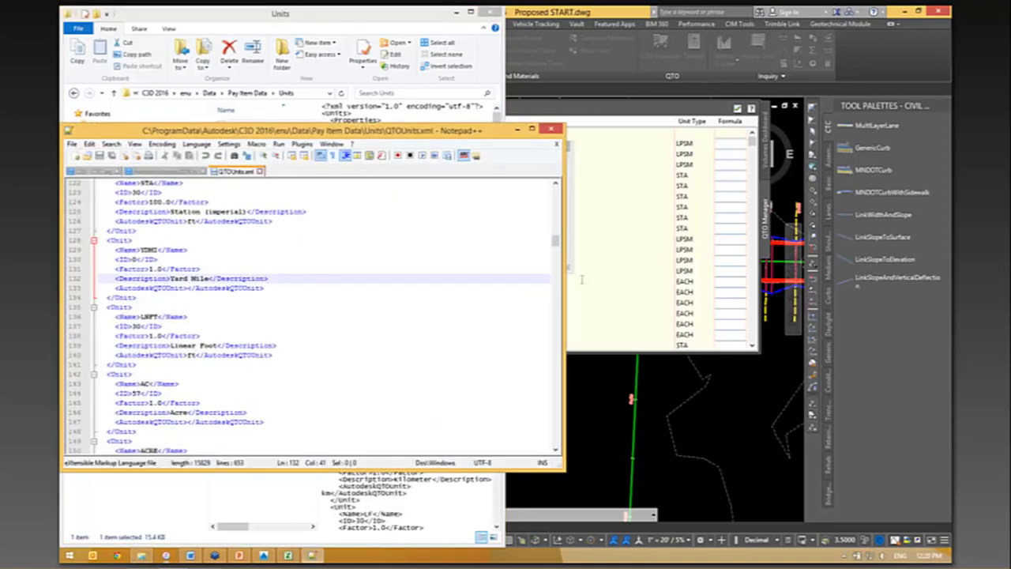
key("super+Right")
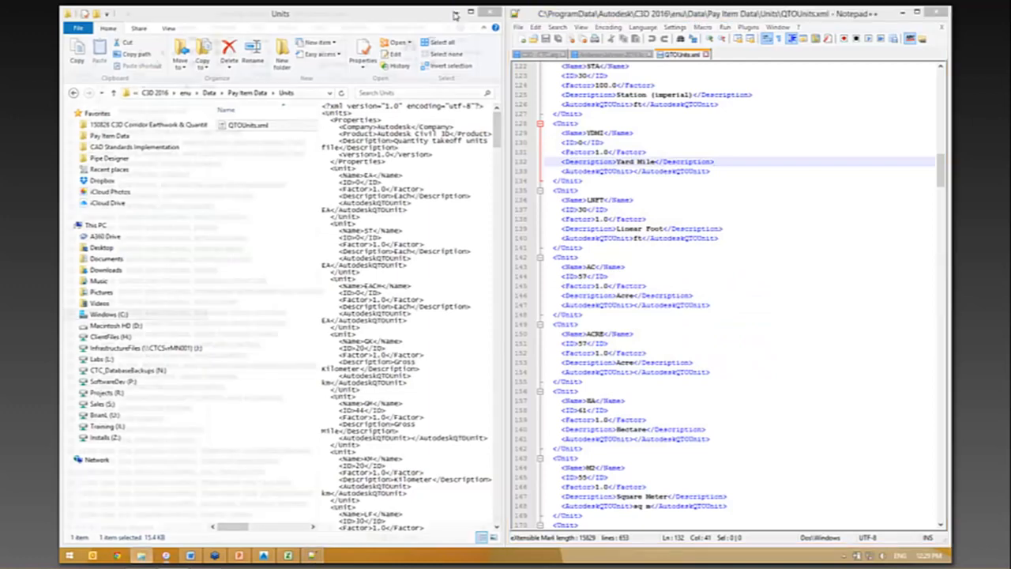
left_click(456, 15)
- Compare the STA and ACRE codes in the spreadsheet's UNIT_E column with the unit definitions in QTOUnits.xml
left_click(364, 528)
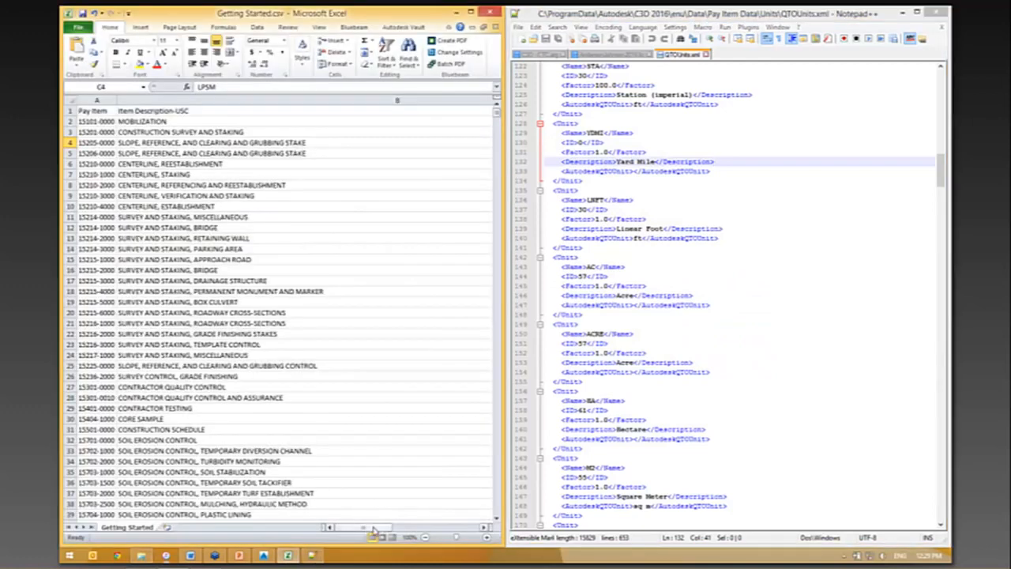
left_click(485, 528)
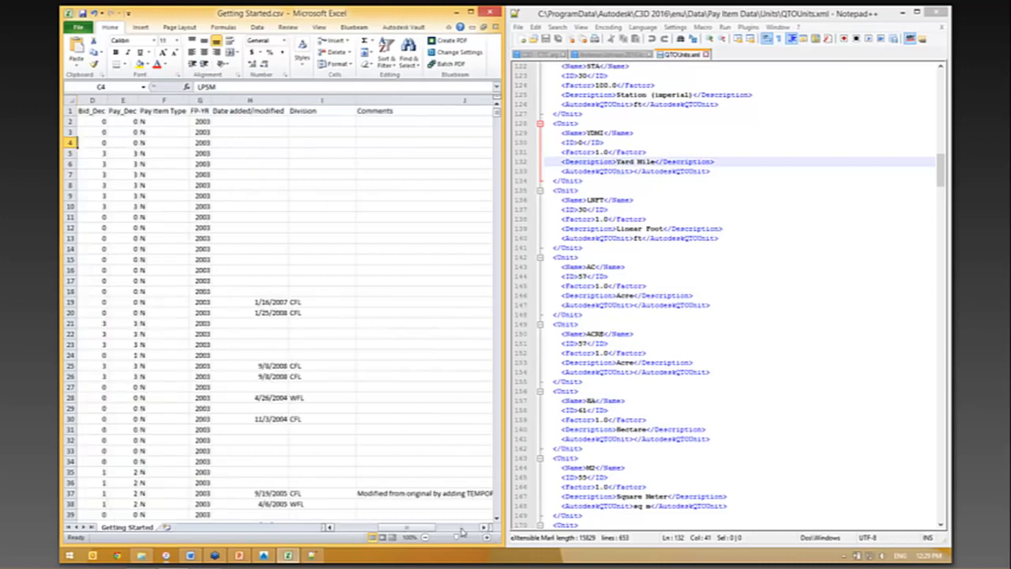
left_click(330, 528)
left_click(330, 528)
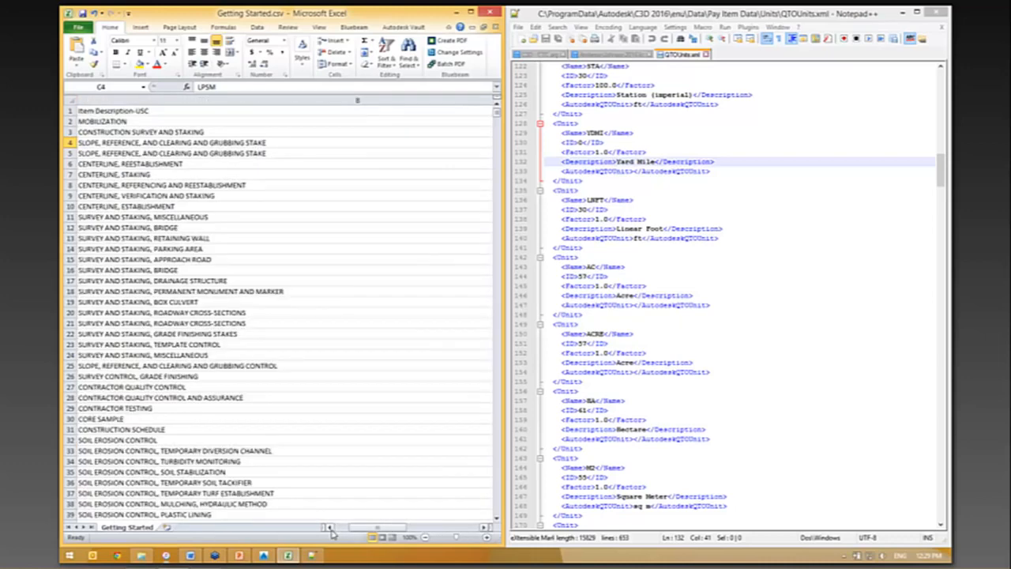
left_click(484, 528)
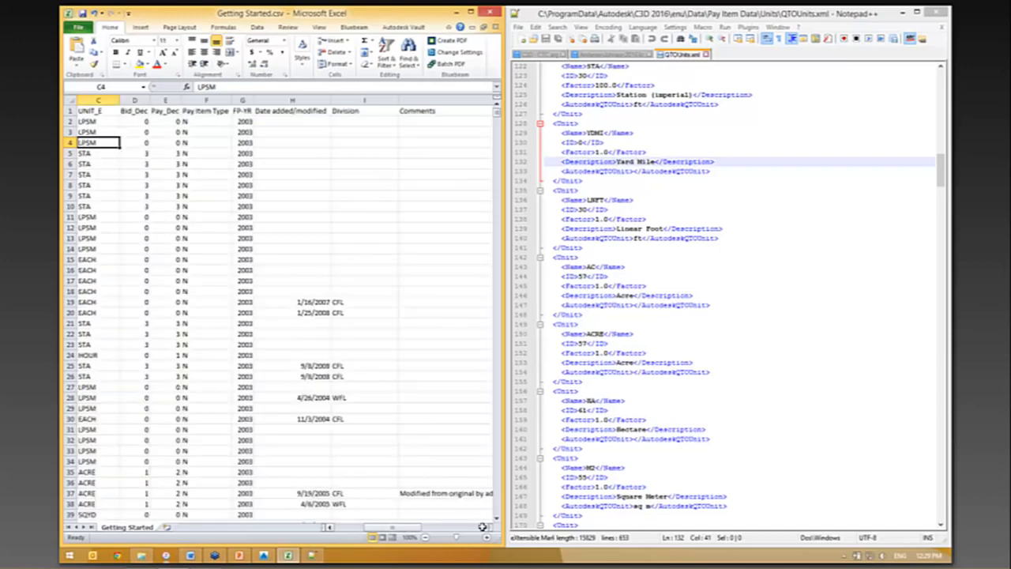
left_click(114, 364)
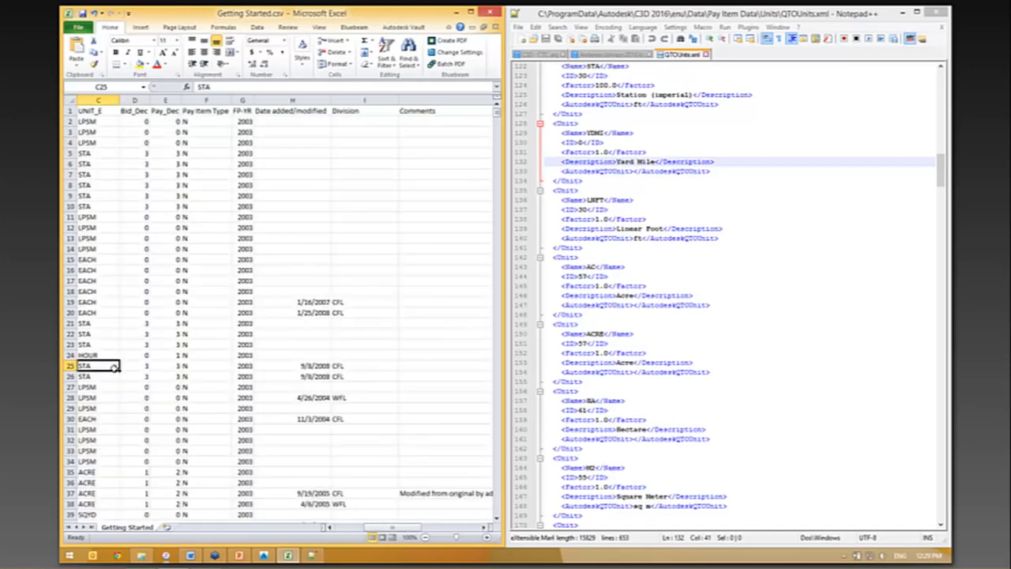
scroll(114, 429, "down", 3)
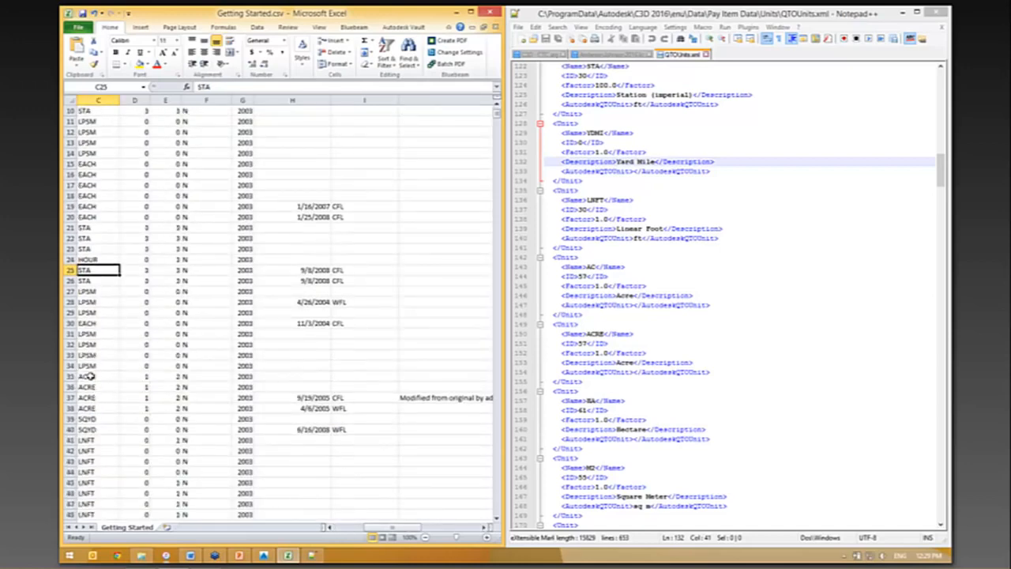
left_click(105, 377)
left_click(772, 285)
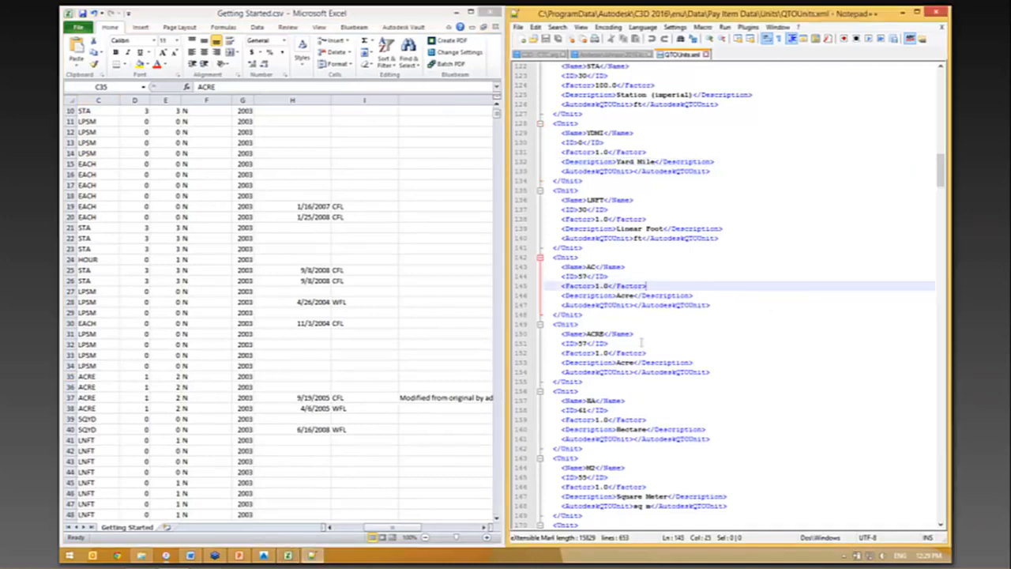
- Match the ACRE unit name in QTOUnits.xml with the ACRE entries in the spreadsheet's UNIT_E column
double_click(596, 334)
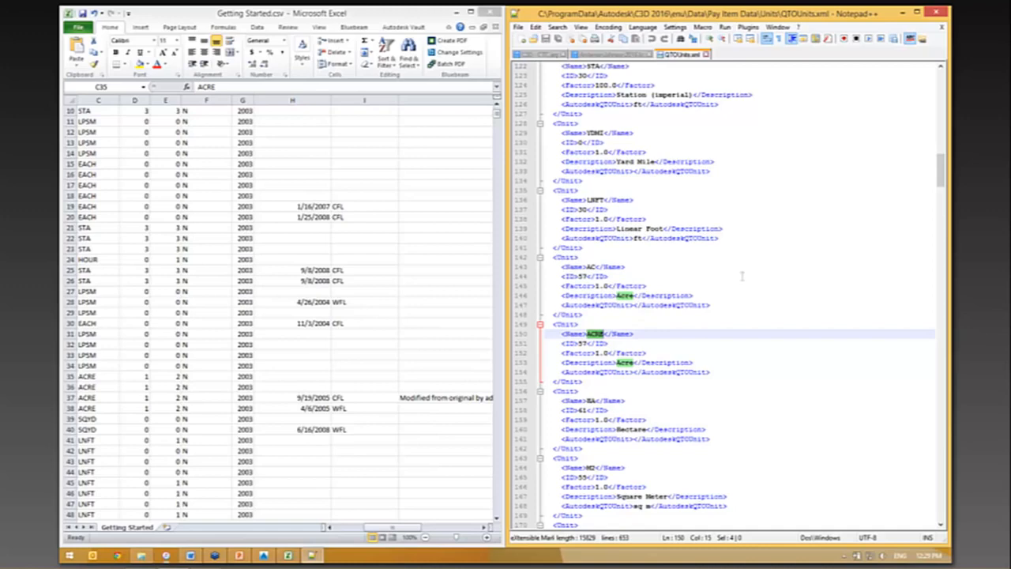
left_click(98, 409)
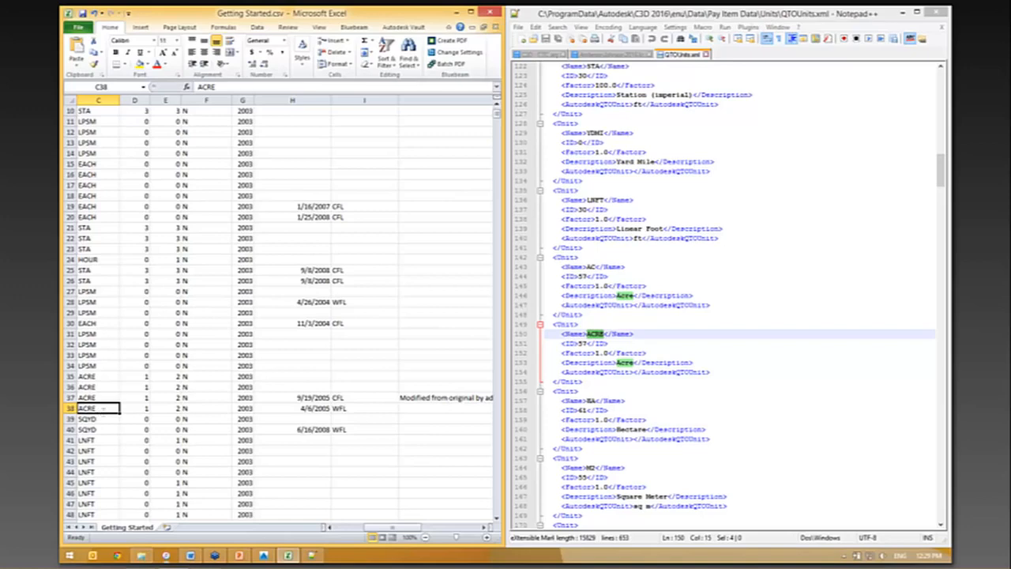
double_click(103, 409)
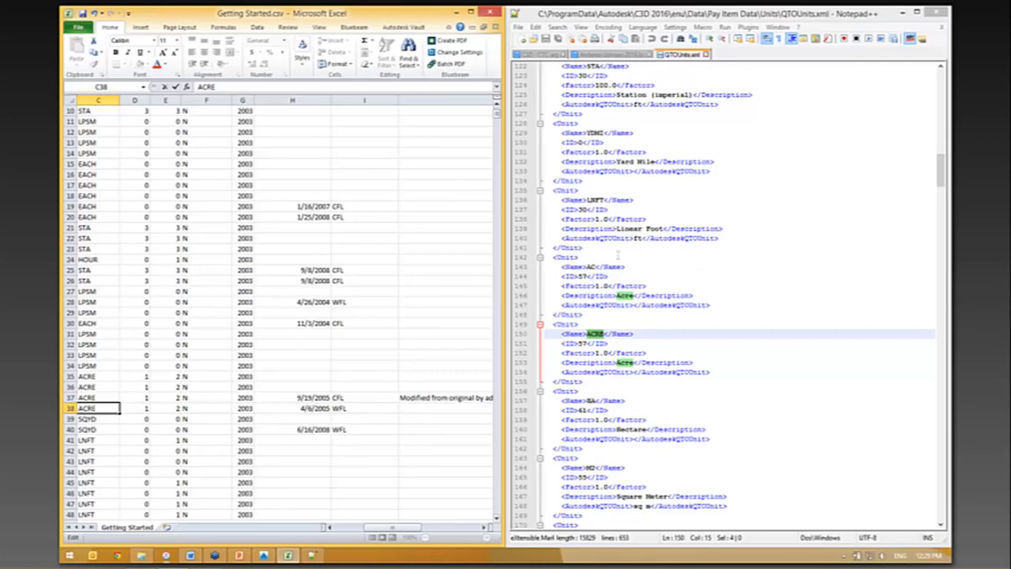
left_click(109, 366)
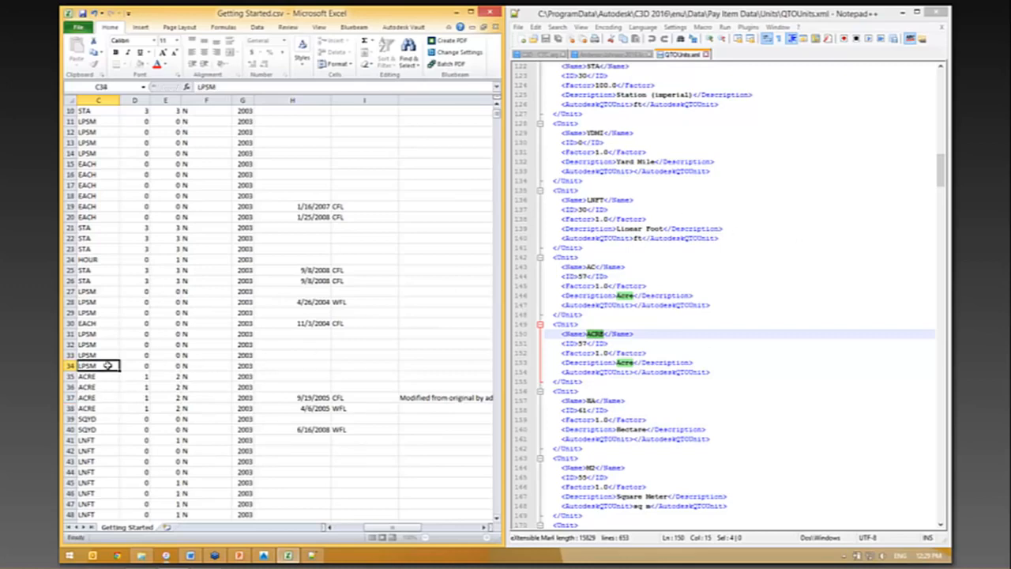
- Review the other unit codes, such as LPSM, EACH, HOUR, SQYD and LNFT, in the spreadsheet's UNIT_E column
left_click(110, 134)
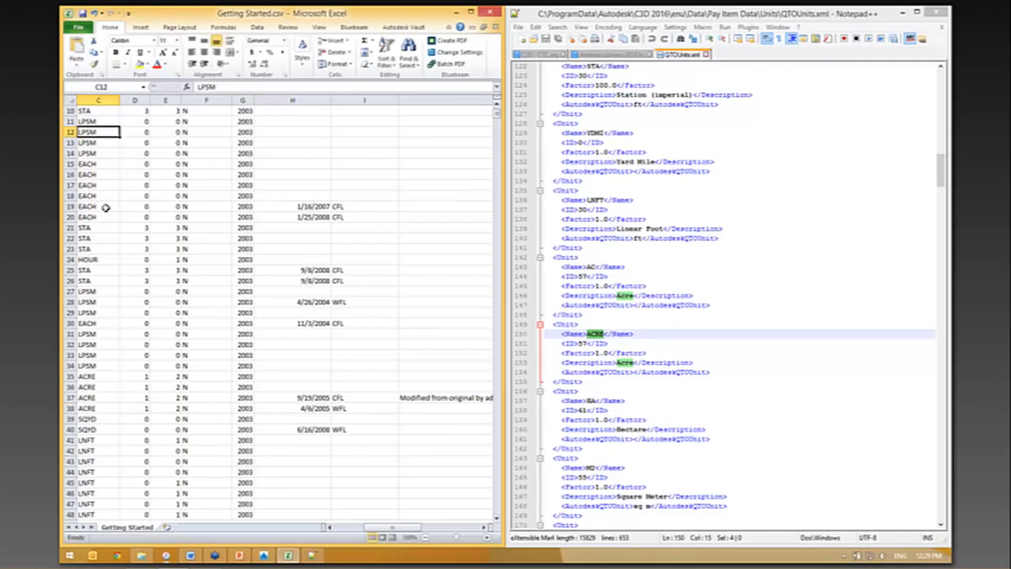
scroll(104, 209, "up", 3)
scroll(122, 348, "down", 3)
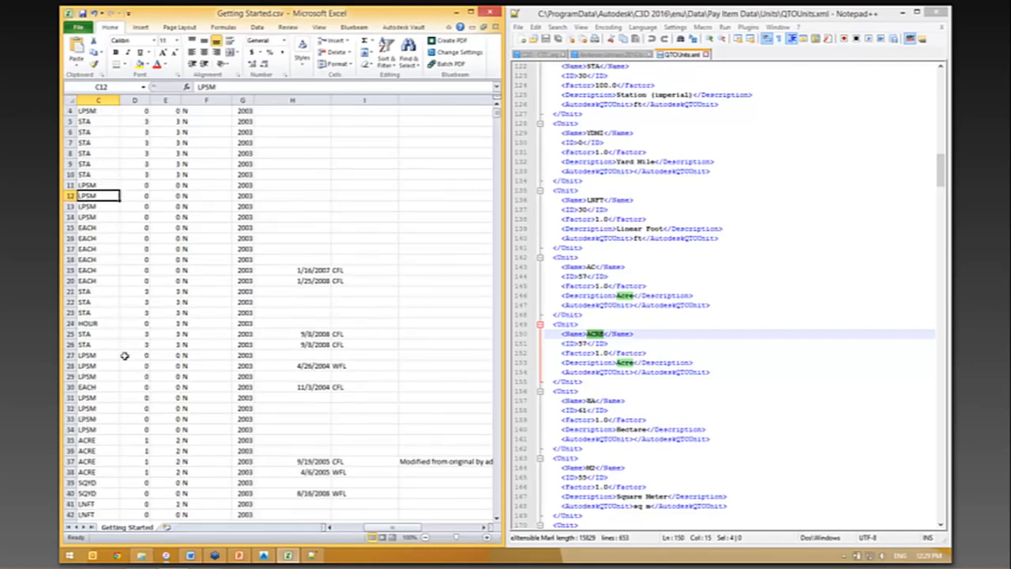
scroll(117, 386, "up", 3)
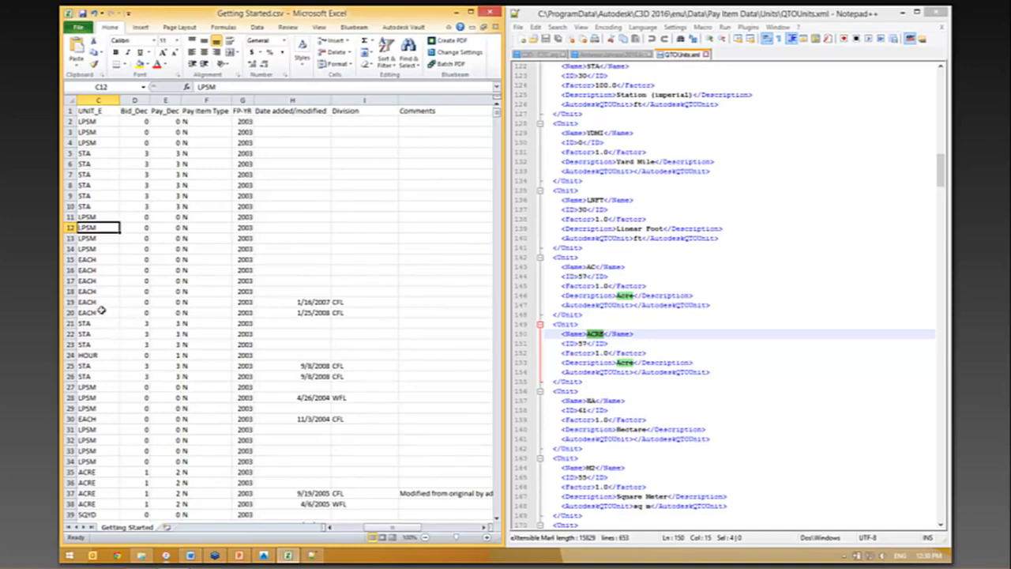
left_click(99, 281)
scroll(98, 294, "down", 1)
scroll(98, 298, "down", 5)
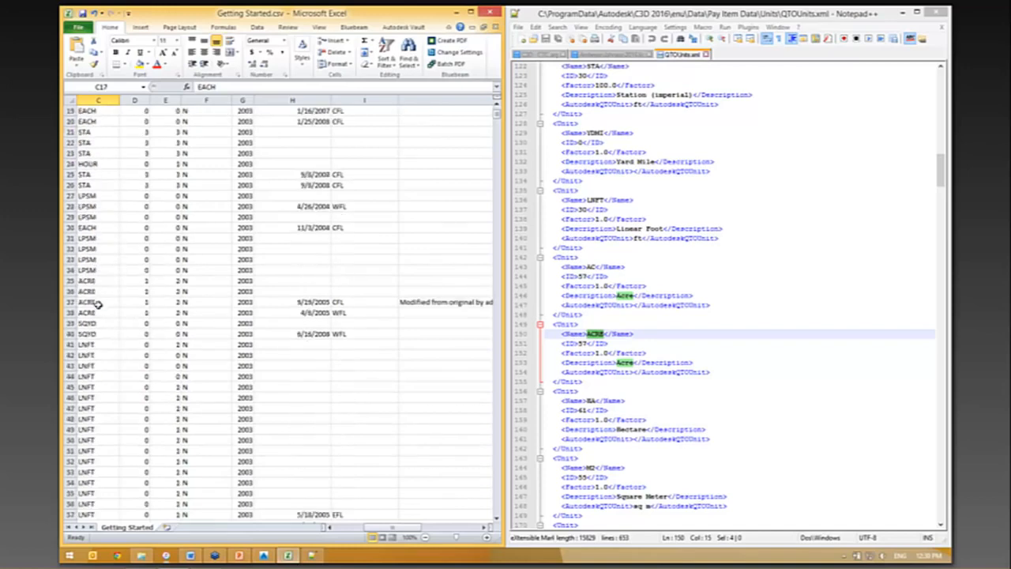
scroll(98, 304, "up", 5)
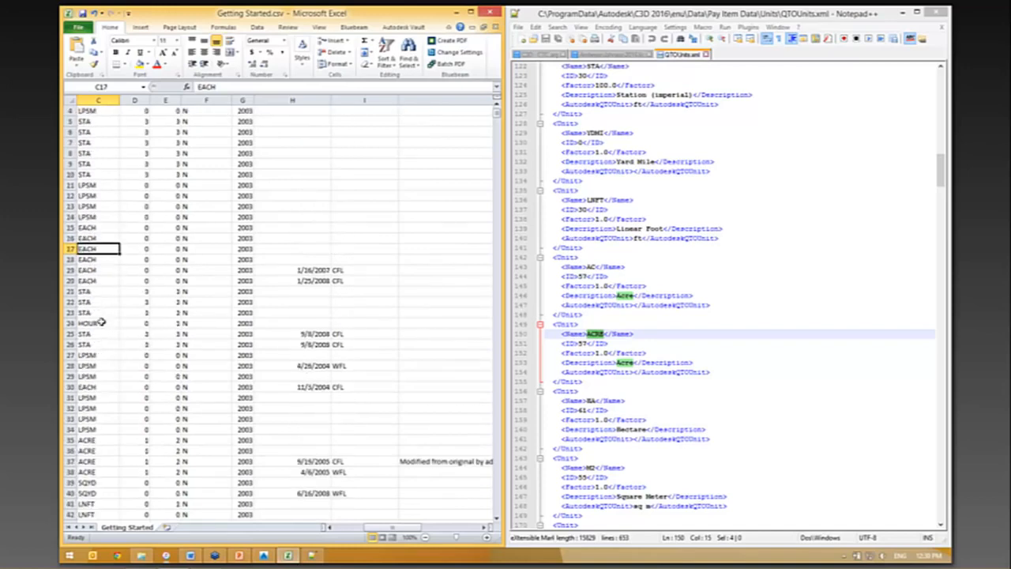
scroll(101, 320, "down", 5)
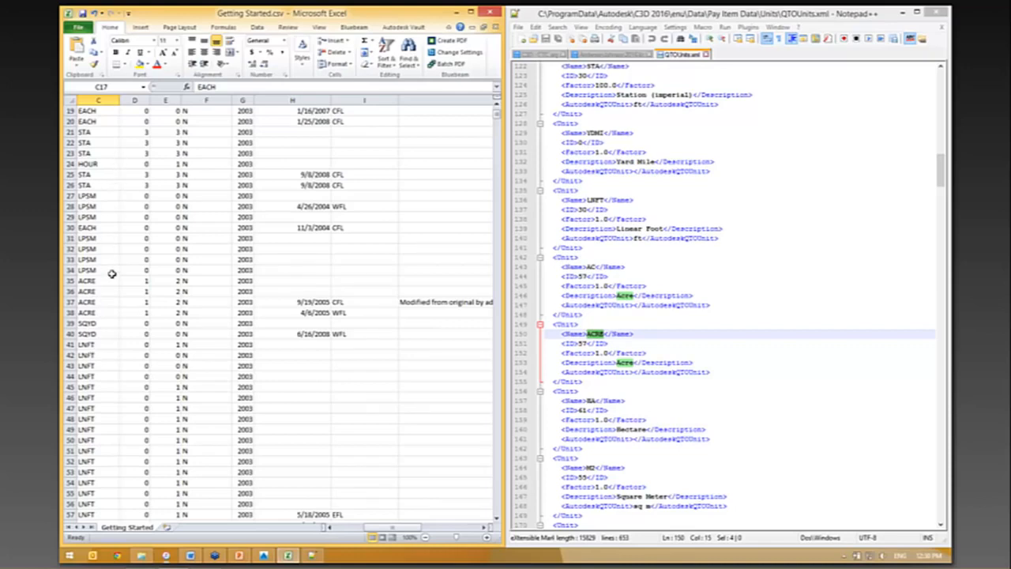
scroll(331, 170, "up", 6)
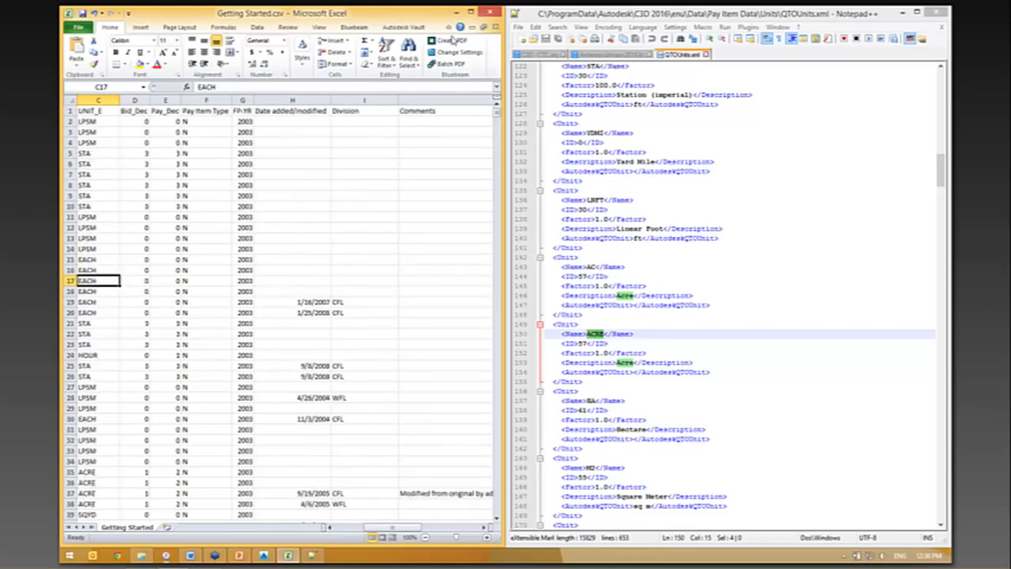
- Close the spreadsheet without saving and load Getting Started.csv as the comma-delimited pay item file in Civil 3D
left_click(490, 14)
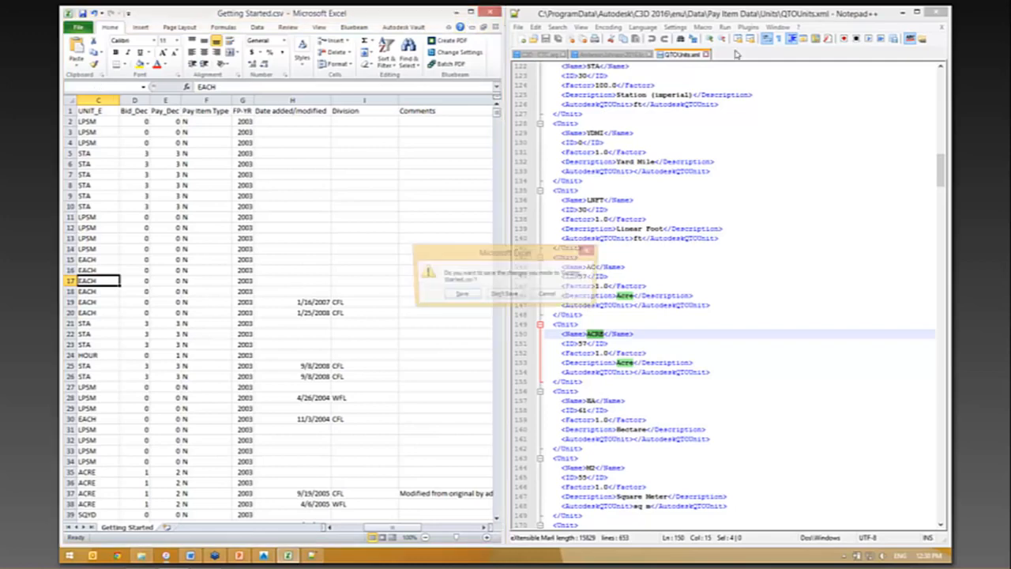
left_click(503, 296)
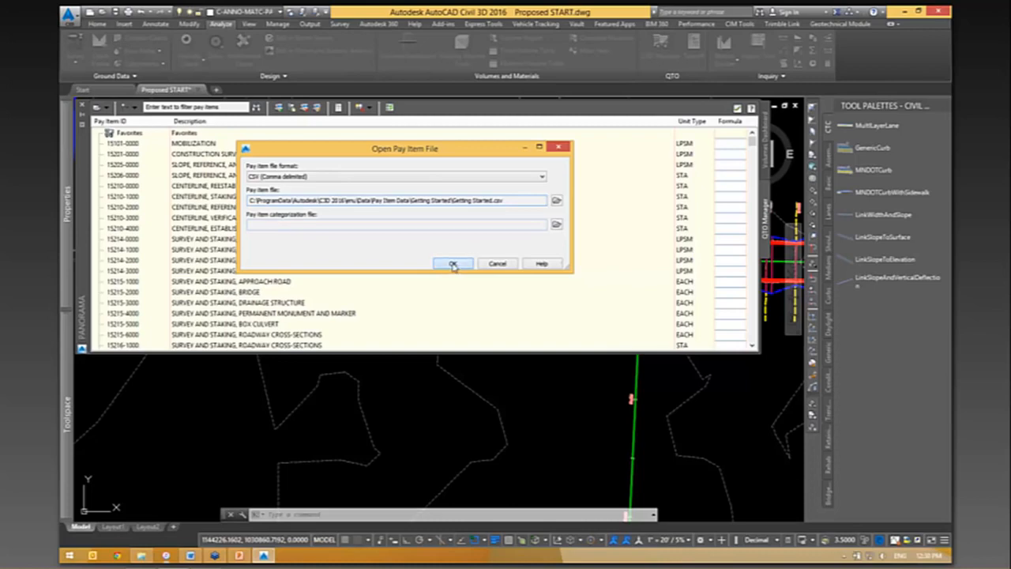
left_click(452, 264)
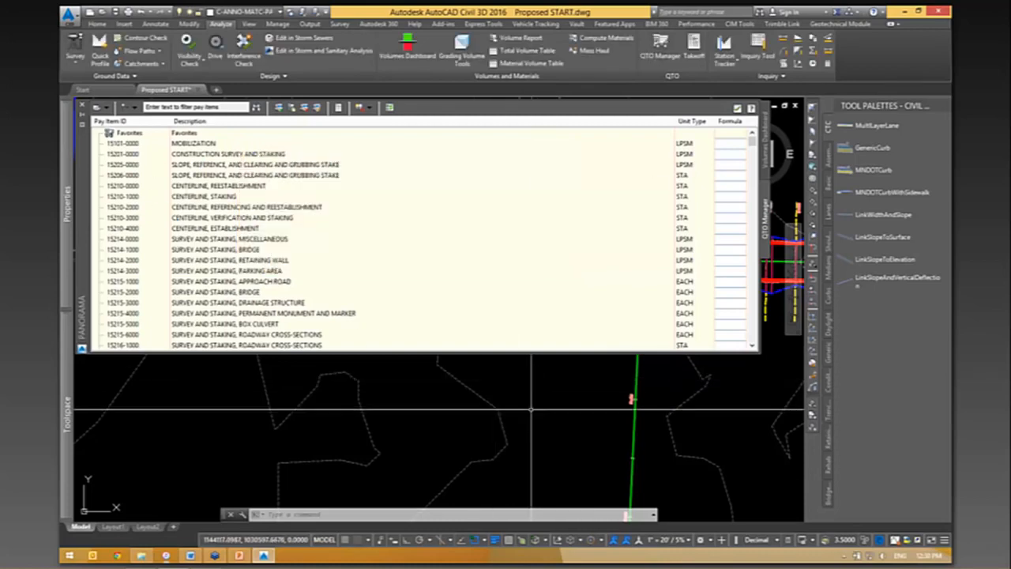
- Shorten the Panorama palette with the pay item list to uncover the road intersection in the drawing
scroll(521, 424, "down", 10)
scroll(514, 425, "up", 8)
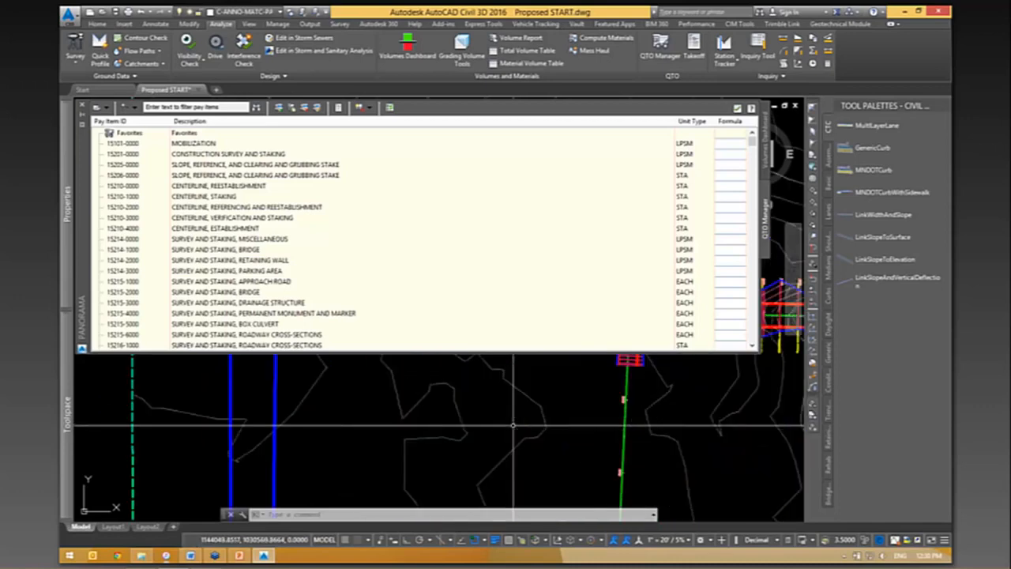
scroll(513, 425, "down", 2)
scroll(513, 425, "up", 6)
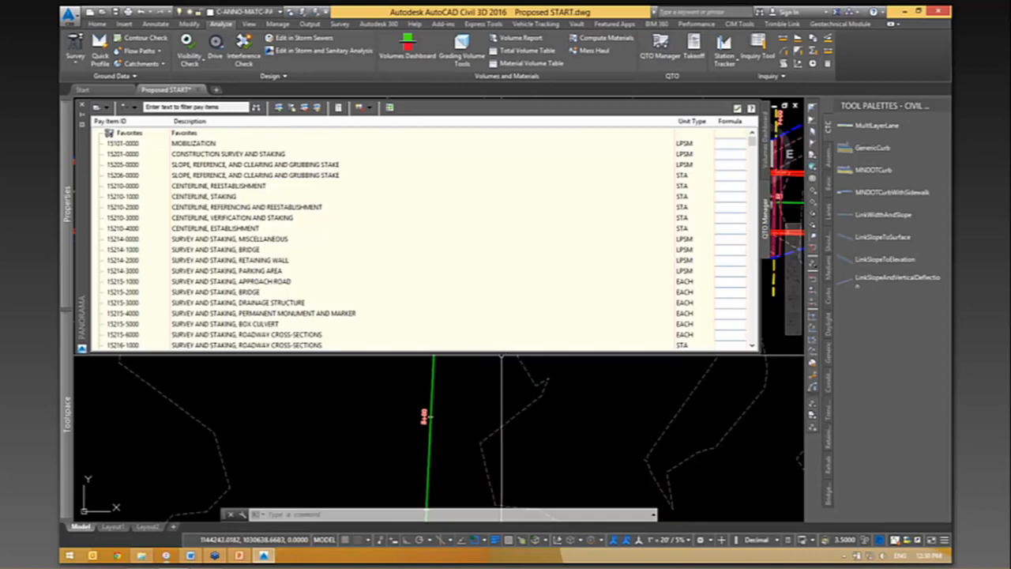
left_click_drag(508, 353, 523, 191)
- Draw a polyline 100 units long along the west side of the side road, starting just south of the corridor's end
type("pl")
key("Return")
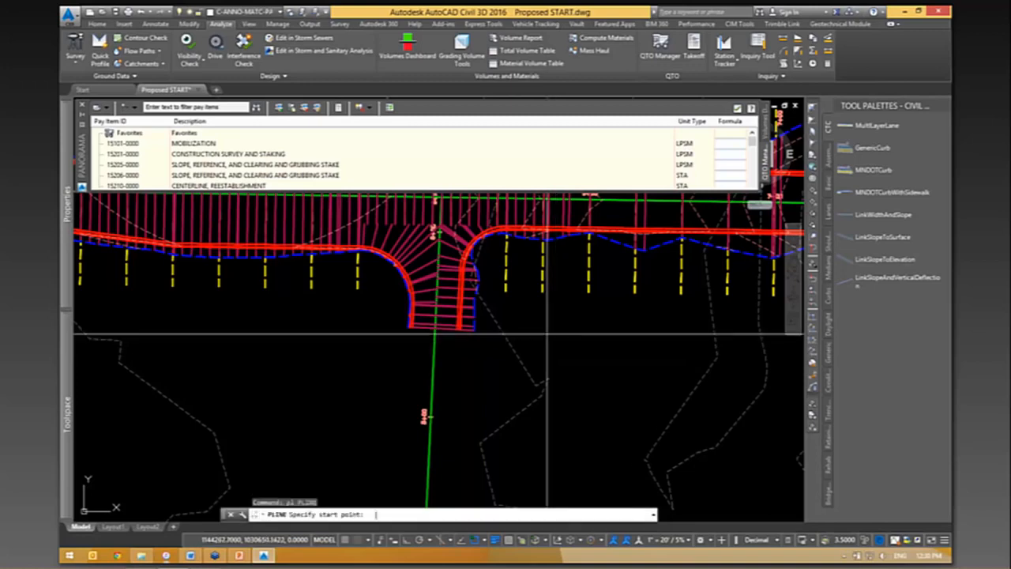
left_click(408, 343)
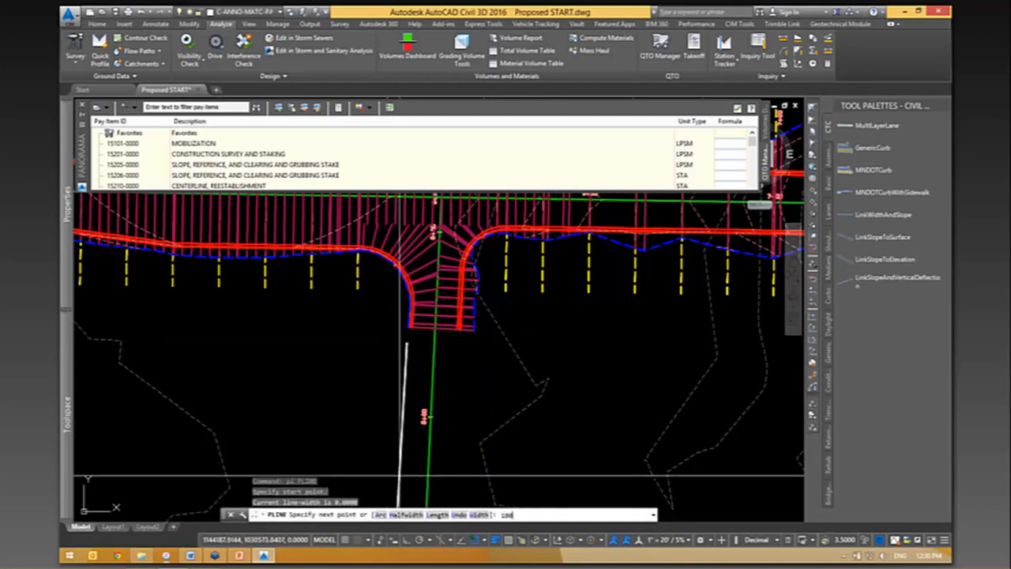
left_click(401, 494)
scroll(440, 402, "down", 2)
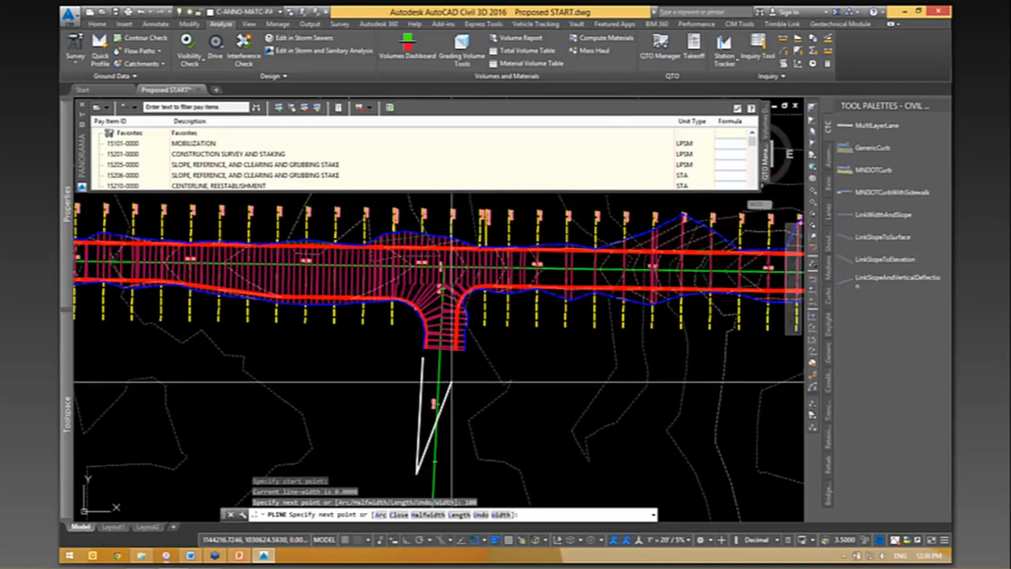
scroll(478, 405, "up", 2)
middle_click_drag(478, 406, 437, 371)
scroll(436, 370, "down", 2)
key("Return")
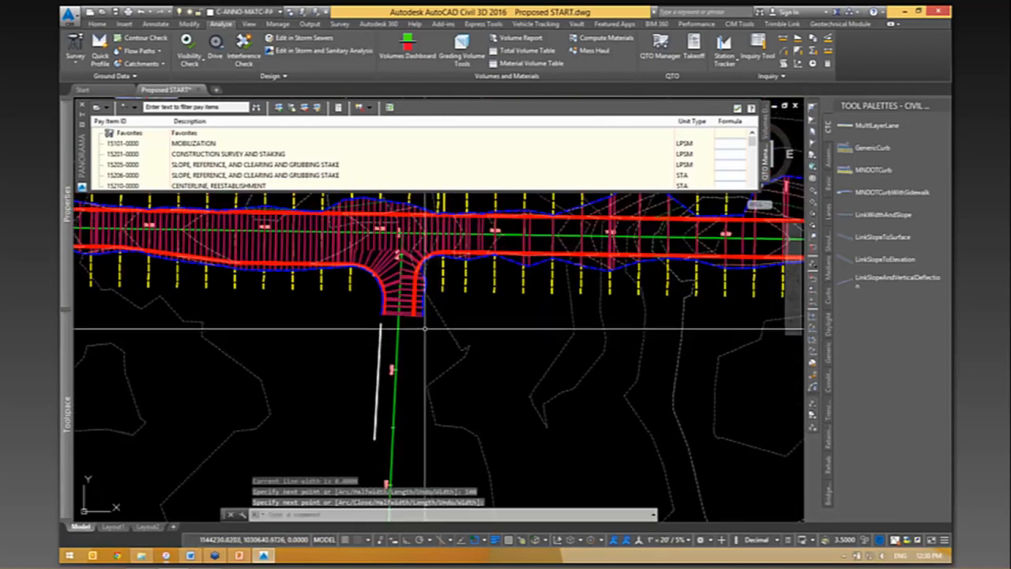
- Draw a second polyline 100 units long along the east side of the side road, roughly parallel to the centerline
key("Return")
left_click(421, 328)
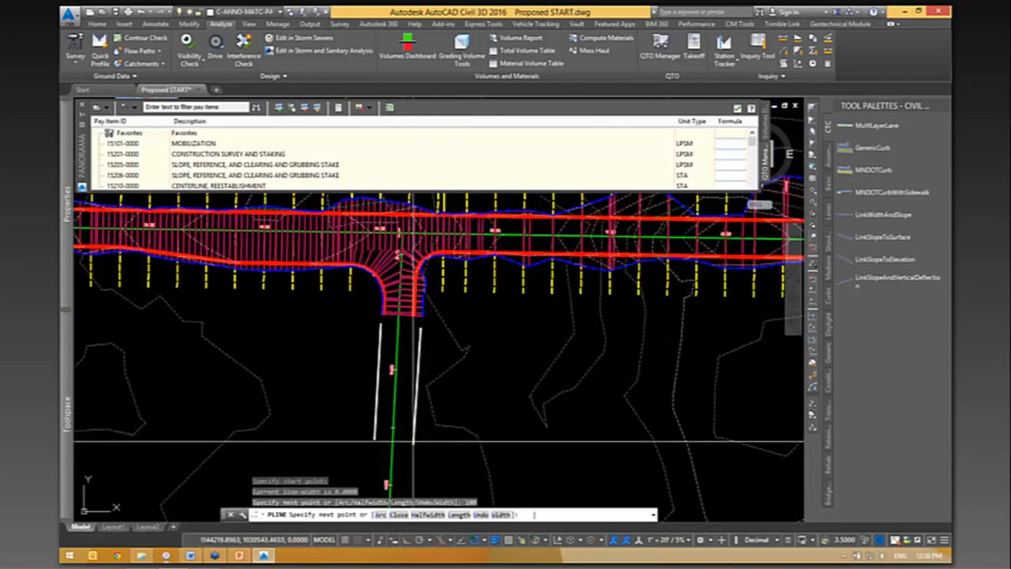
key("Return")
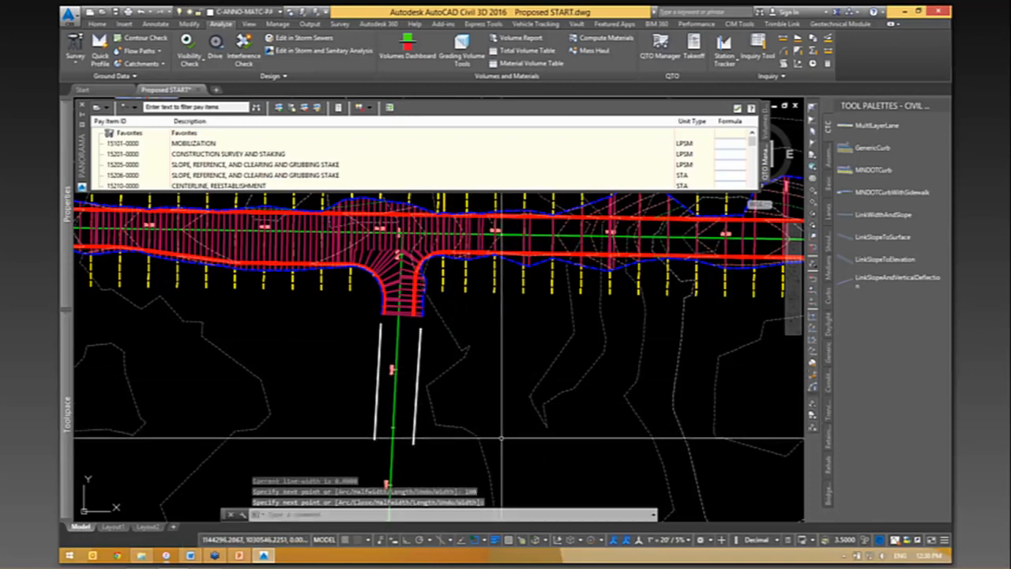
- Filter the pay items by "curb" and assign 20302-0200 REMOVAL OF CURB to both side-road polylines
left_click(421, 339)
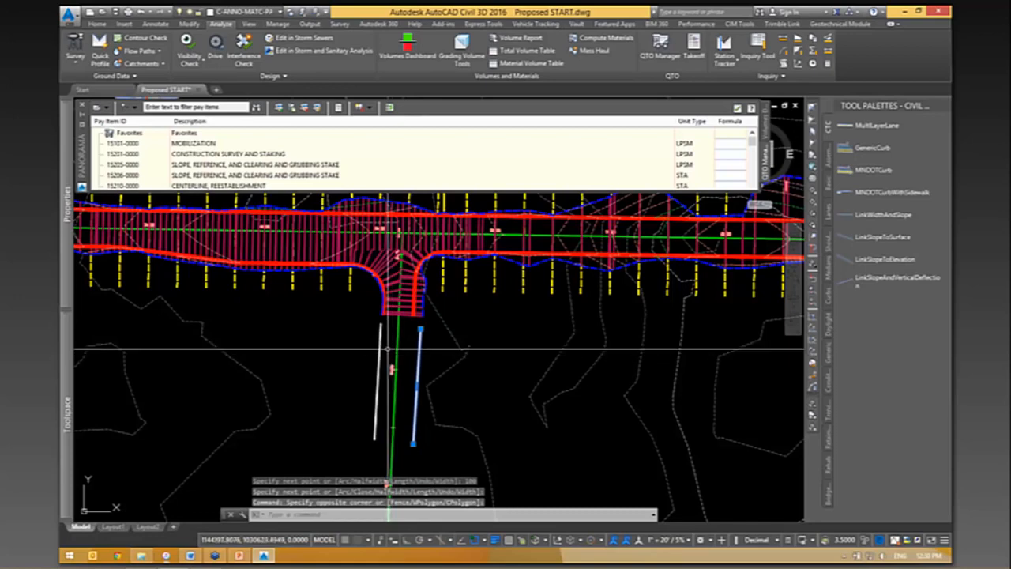
left_click(387, 347)
left_click(370, 335)
left_click(205, 107)
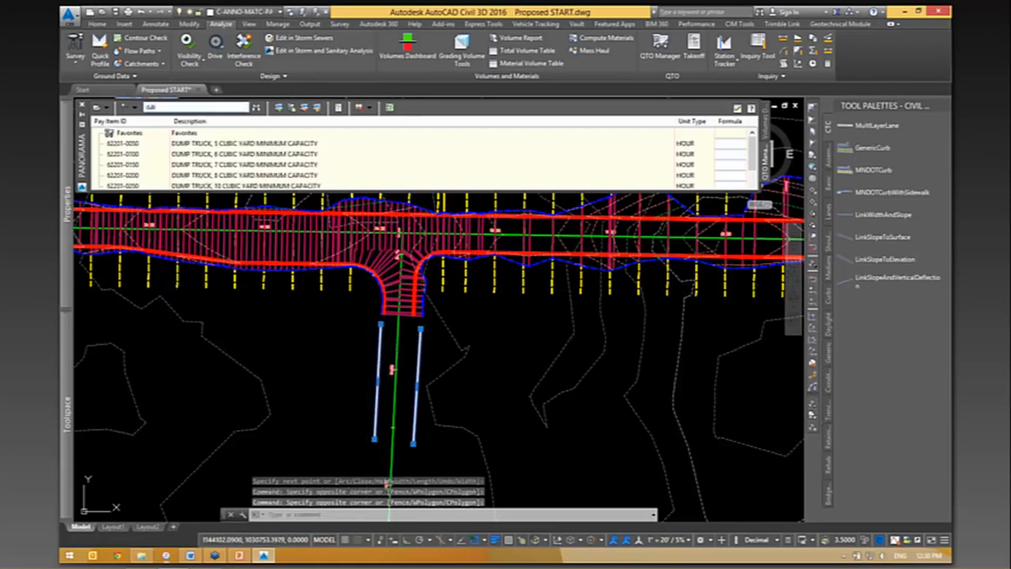
key("BackSpace")
type("rb")
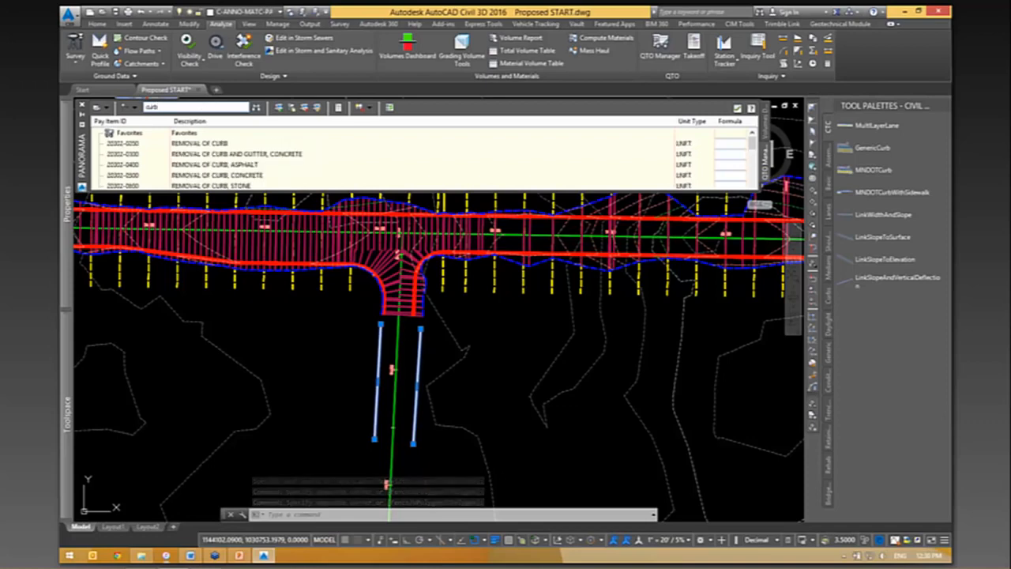
left_click(220, 146)
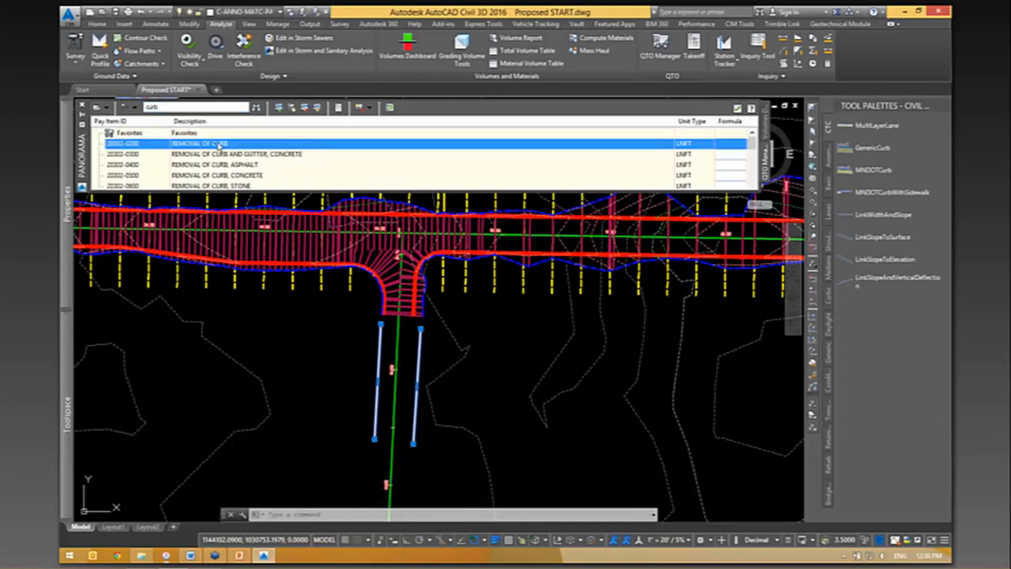
right_click(219, 146)
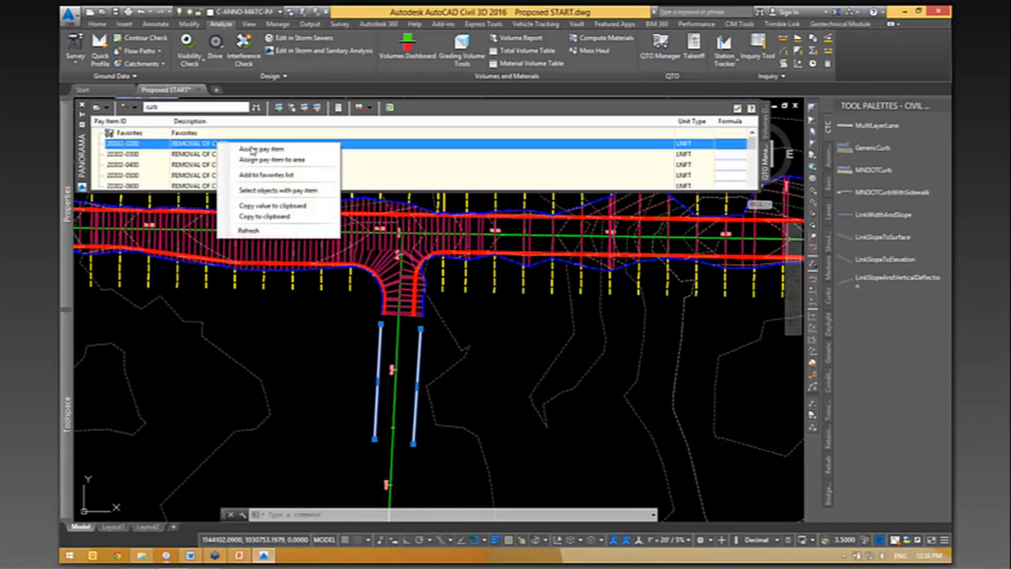
left_click(251, 149)
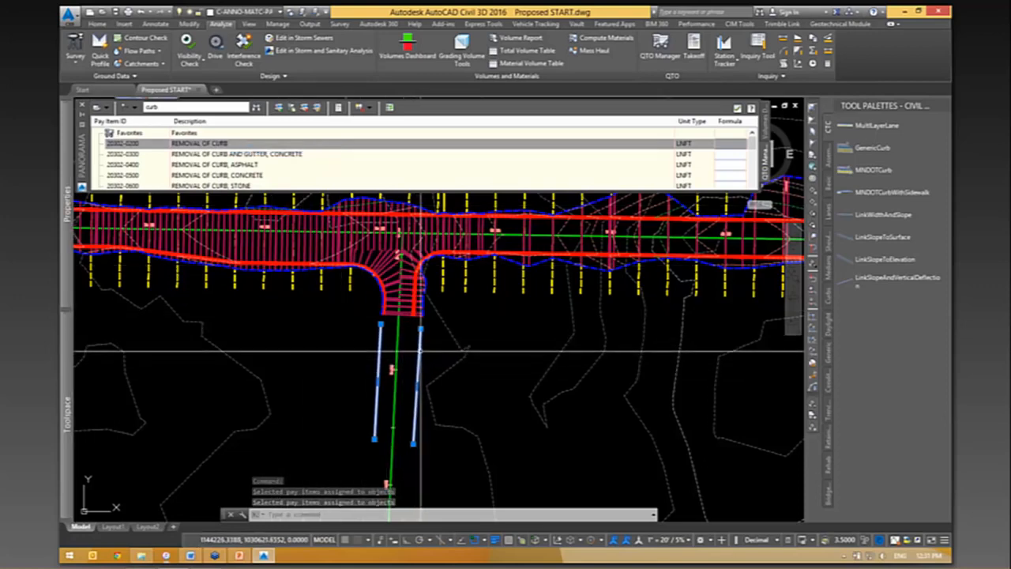
key("Escape")
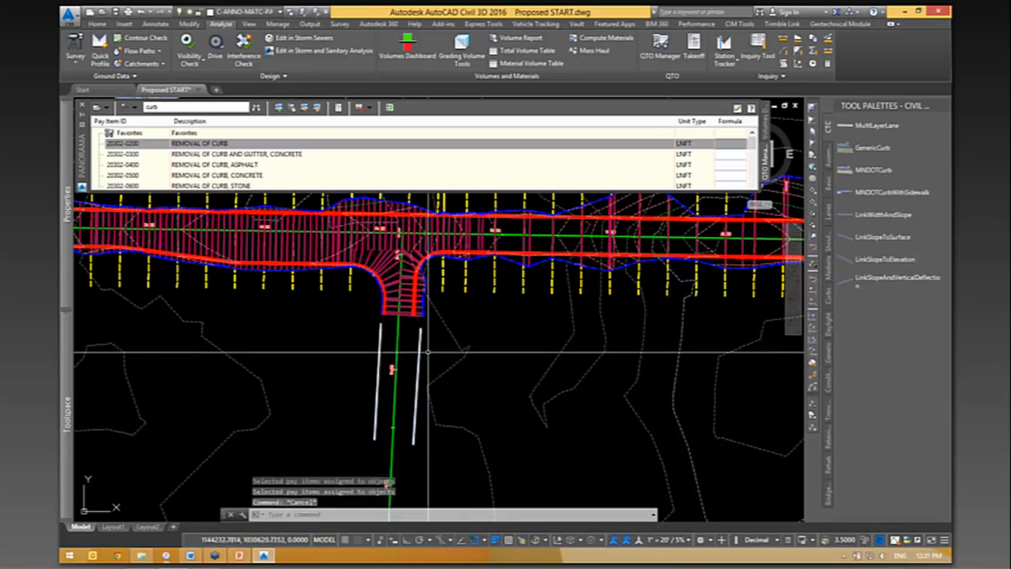
mouse_move(420, 363)
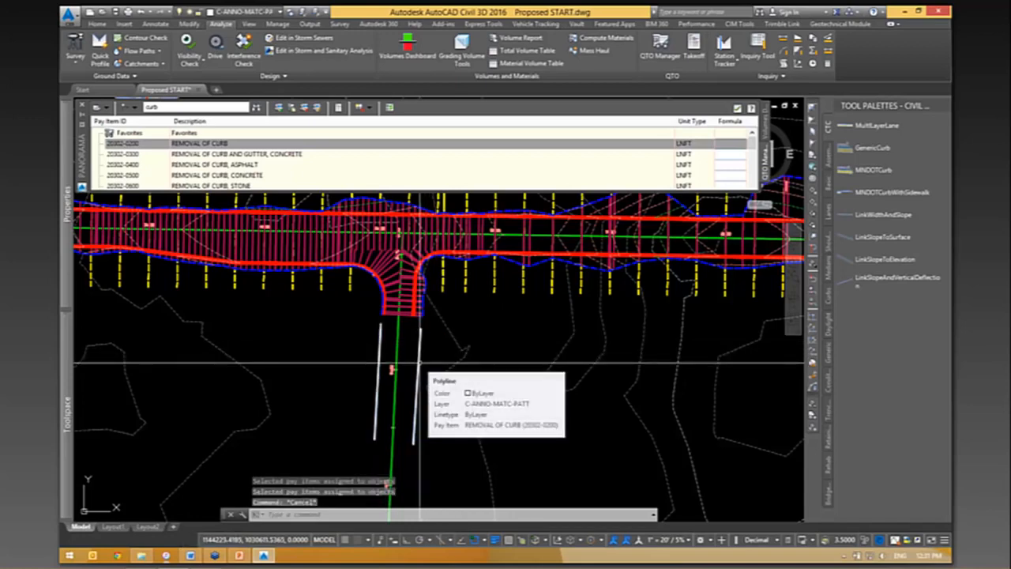
- Compute a summary quantity takeoff for the whole drawing, view it in the Summary (HTML).xsl style, and close the report
left_click(698, 53)
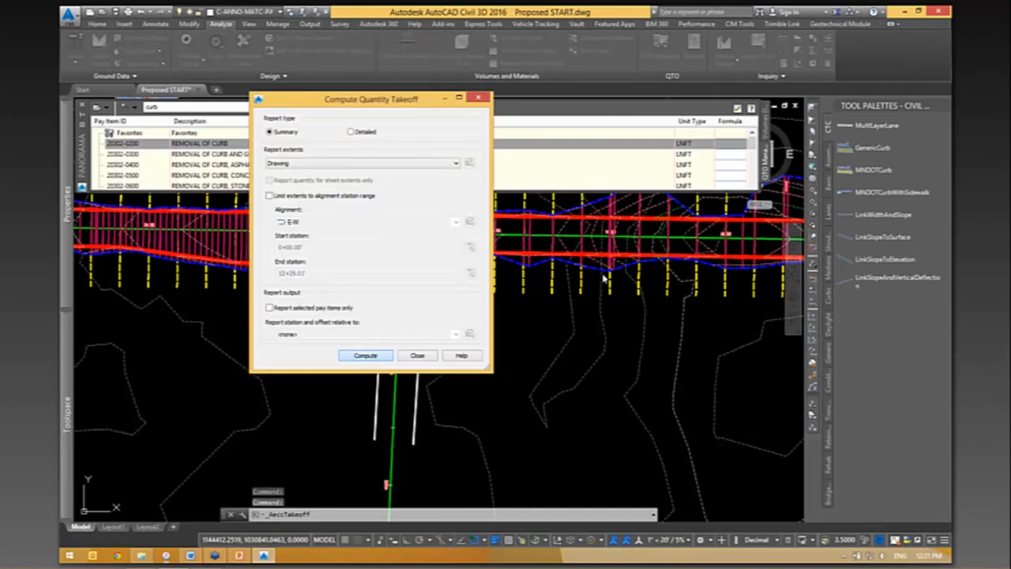
left_click(365, 354)
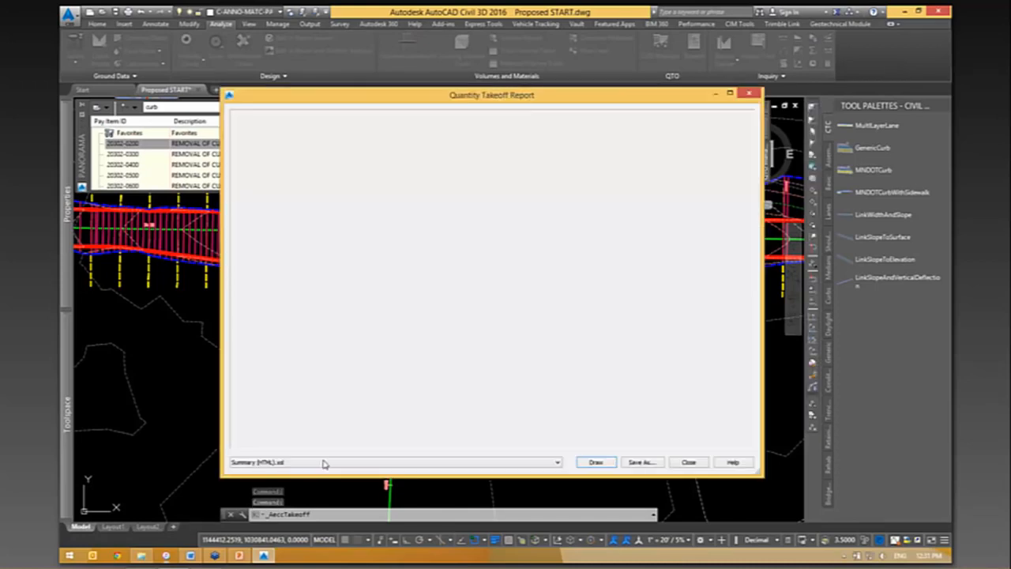
left_click(309, 463)
left_click(267, 490)
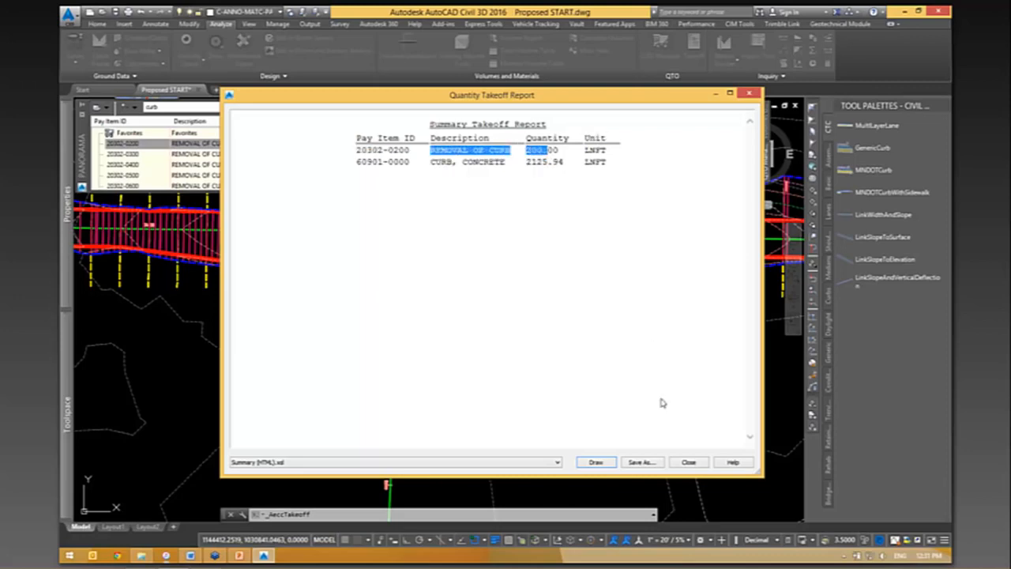
left_click(689, 462)
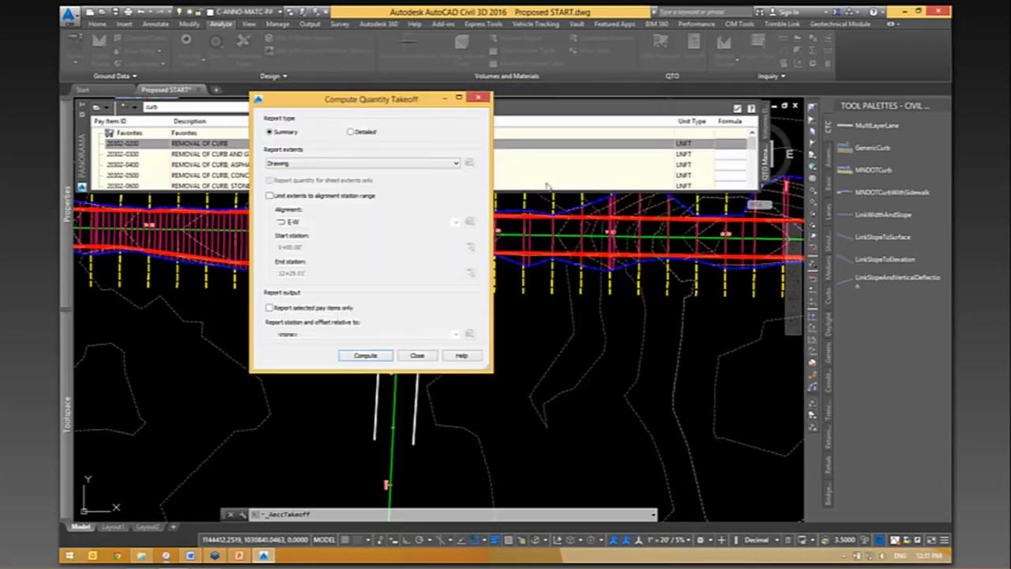
left_click(418, 355)
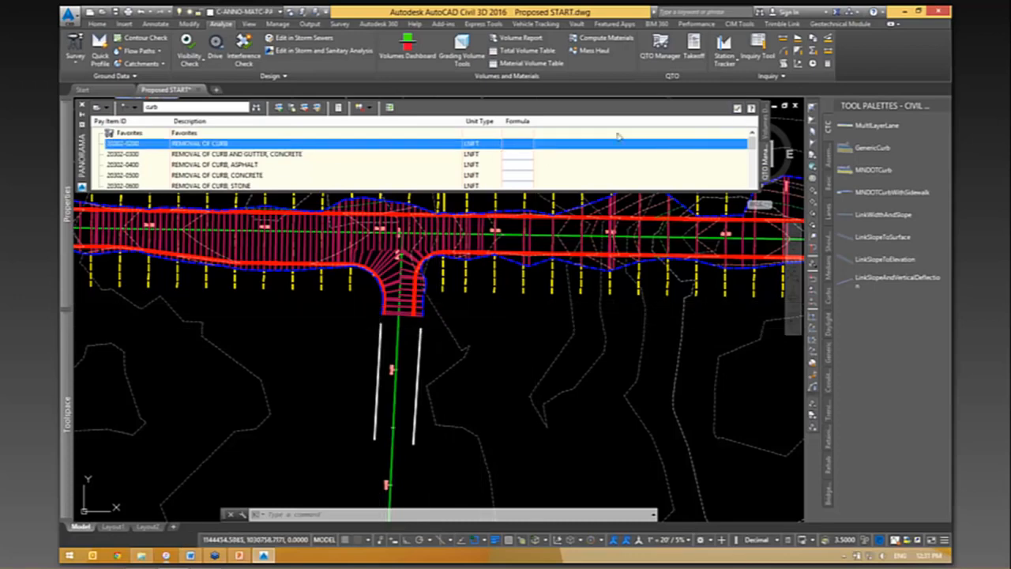
- Close the pay item list and examine the point and link codes on the east curb of the assembly above the corridor
left_click(738, 109)
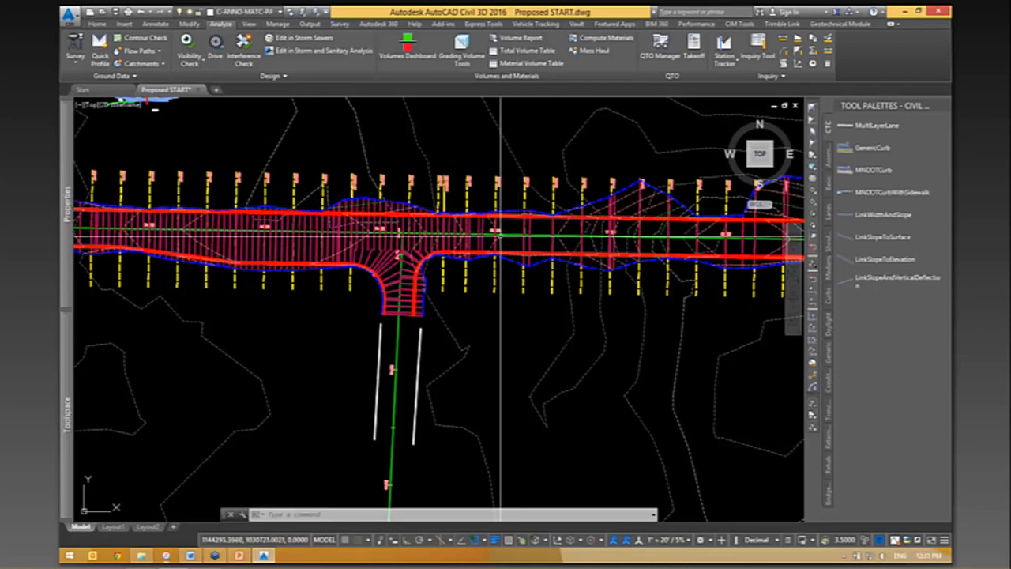
scroll(468, 237, "up", 9)
scroll(468, 237, "down", 3)
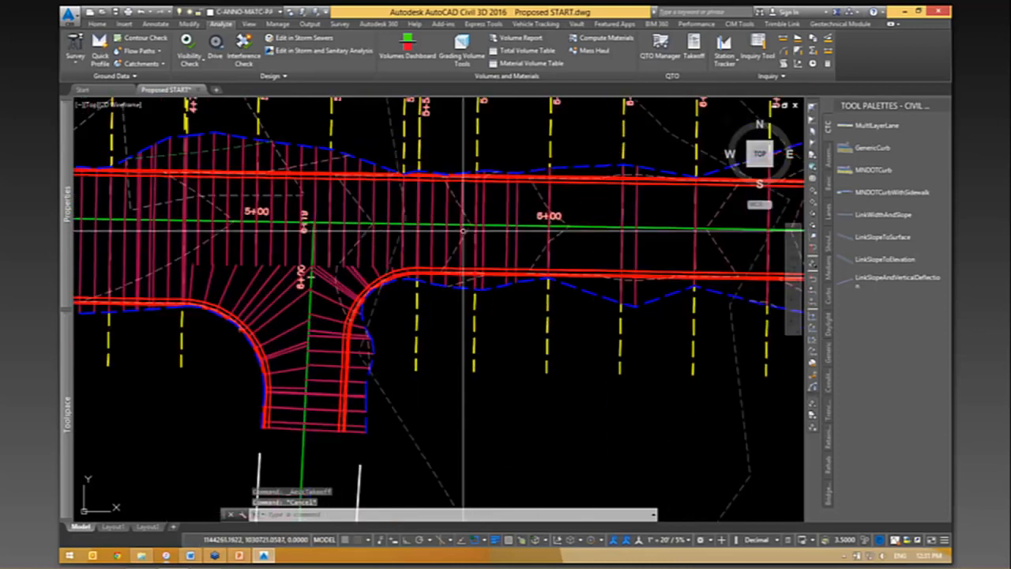
scroll(574, 190, "up", 1)
middle_click_drag(575, 190, 582, 492)
scroll(596, 174, "down", 3)
middle_click_drag(596, 174, 582, 491)
scroll(614, 269, "down", 3)
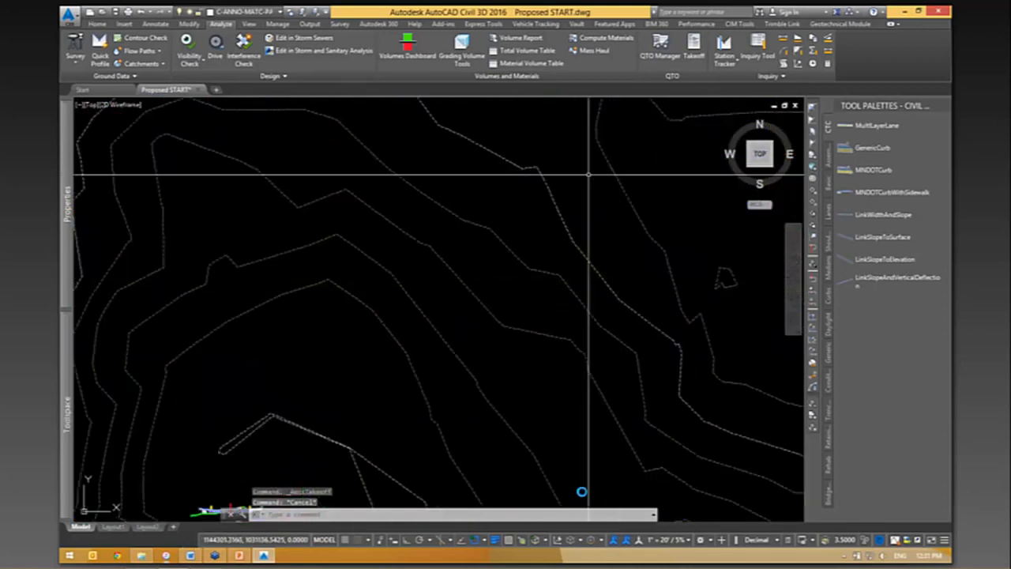
mouse_move(594, 186)
middle_mouse_down()
mouse_move(602, 194)
mouse_move(666, 64)
middle_mouse_up()
mouse_move(312, 393)
middle_mouse_down()
mouse_move(340, 374)
mouse_move(605, 347)
middle_mouse_up()
scroll(339, 374, "up", 8)
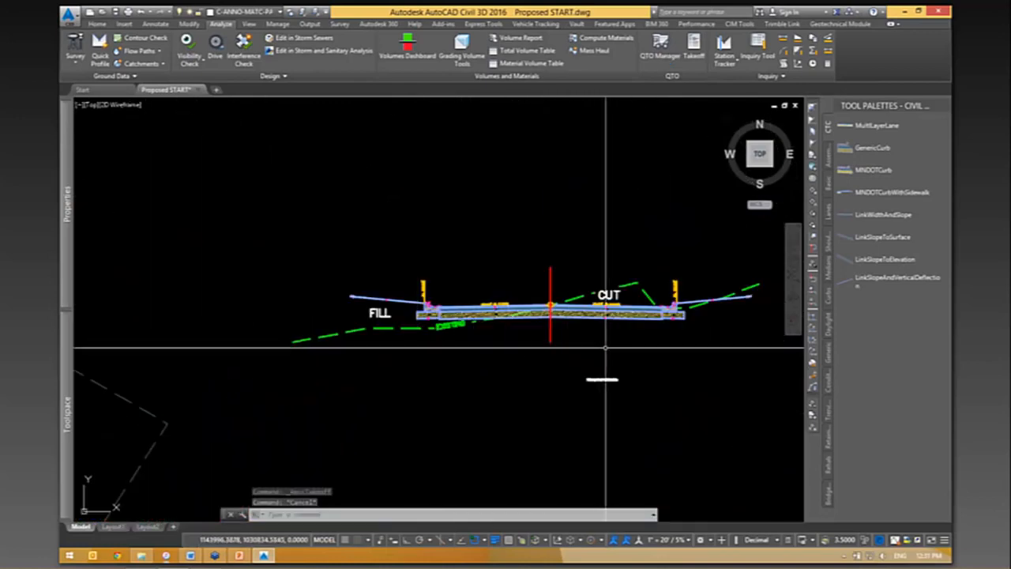
scroll(670, 321, "up", 2)
scroll(671, 321, "up", 4)
scroll(711, 361, "up", 2)
middle_click_drag(712, 361, 502, 415)
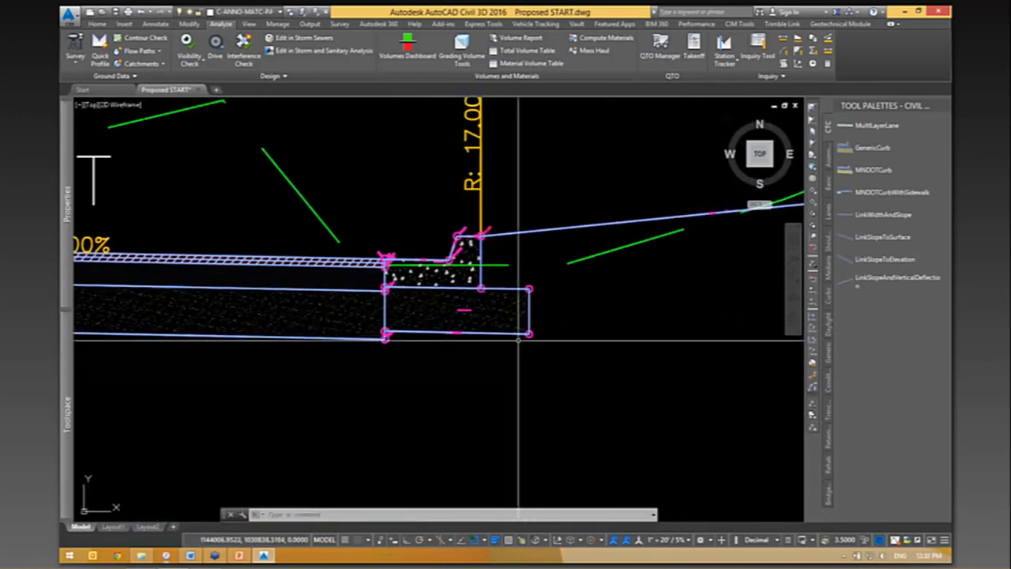
scroll(493, 251, "up", 14)
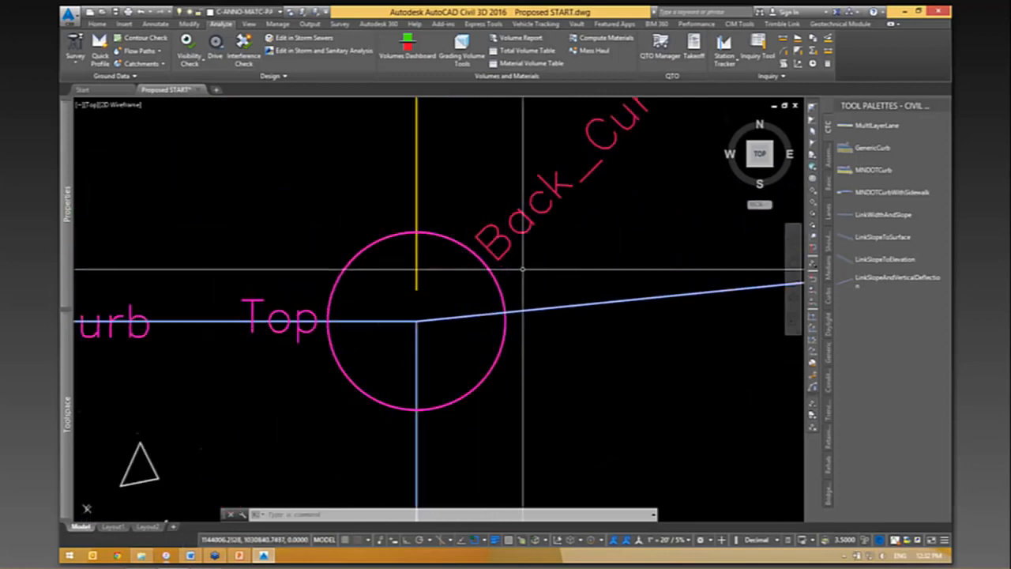
scroll(554, 294, "down", 2)
scroll(565, 299, "down", 2)
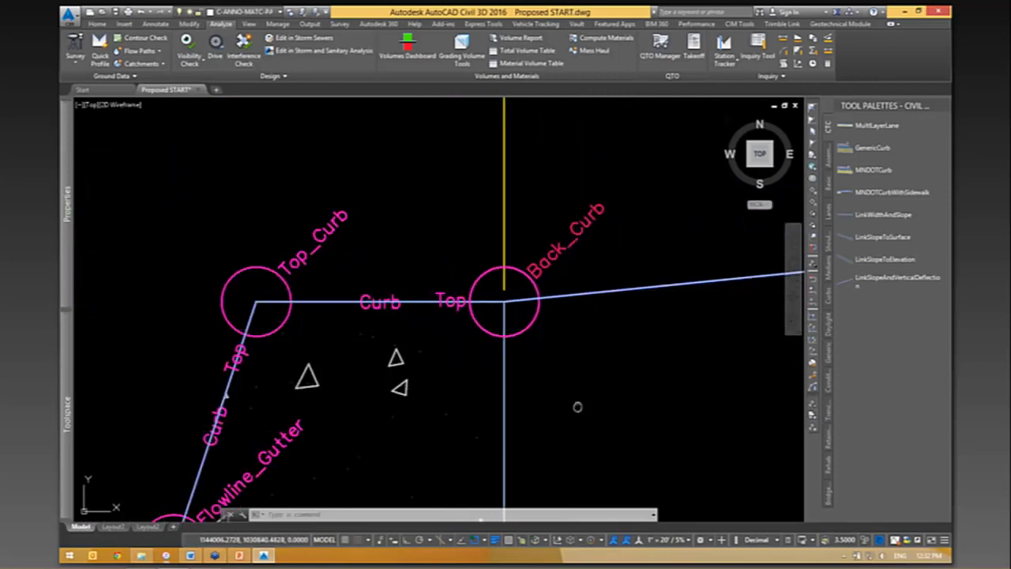
middle_click_drag(578, 408, 605, 343)
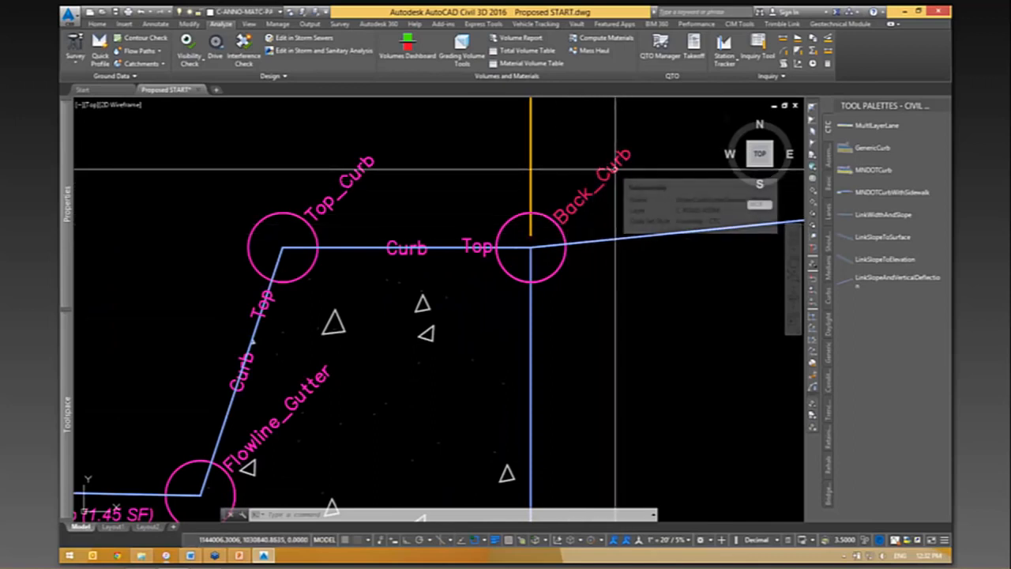
scroll(598, 178, "down", 2)
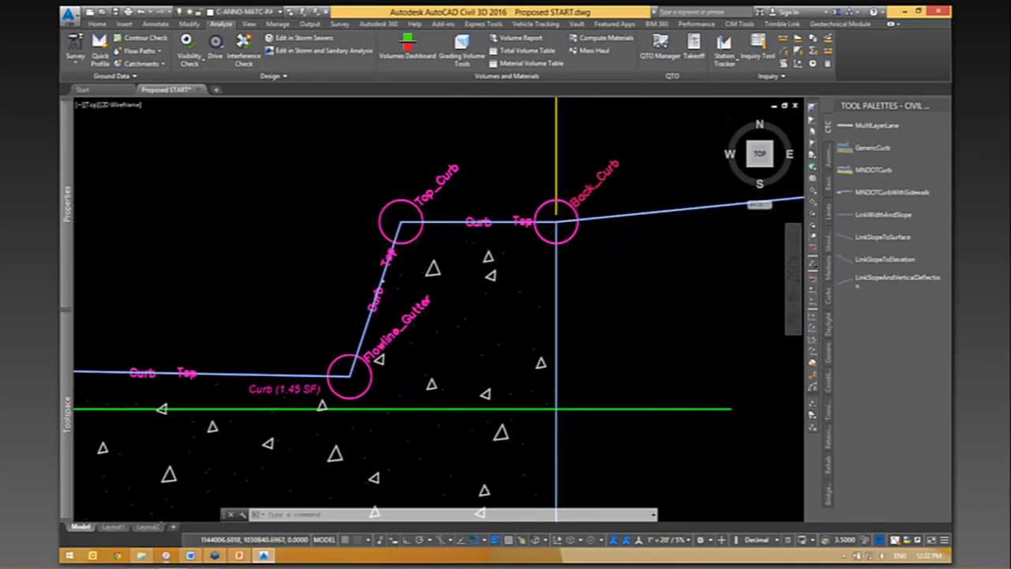
- Examine the pavement link and shape codes along the assembly's east lane and its connection to the curb
scroll(704, 226, "down", 5)
scroll(402, 271, "down", 2)
scroll(402, 272, "up", 2)
scroll(404, 271, "up", 2)
middle_click_drag(496, 278, 727, 293)
scroll(723, 293, "down", 2)
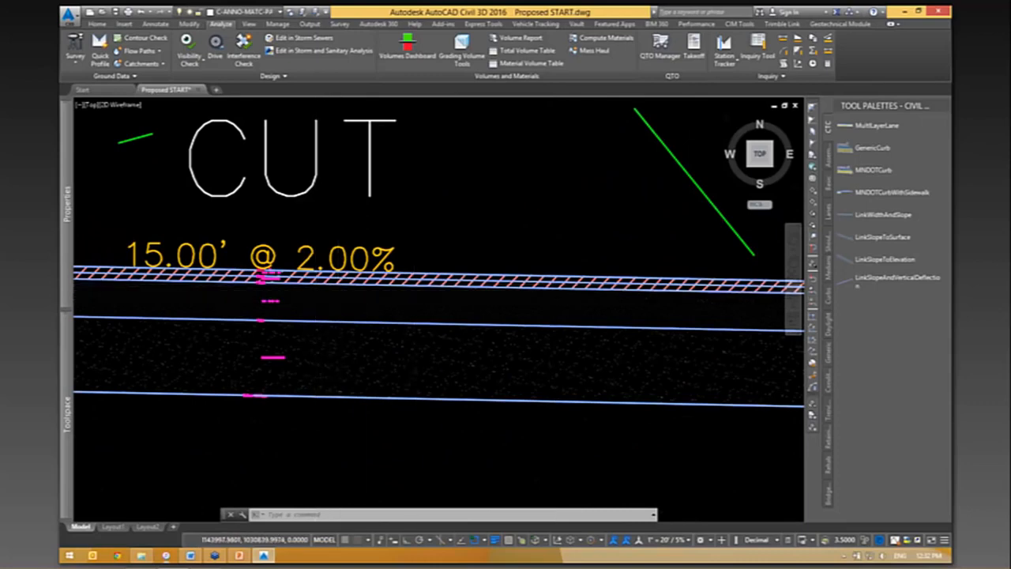
scroll(365, 301, "down", 2)
middle_click_drag(347, 303, 571, 291)
scroll(571, 290, "down", 2)
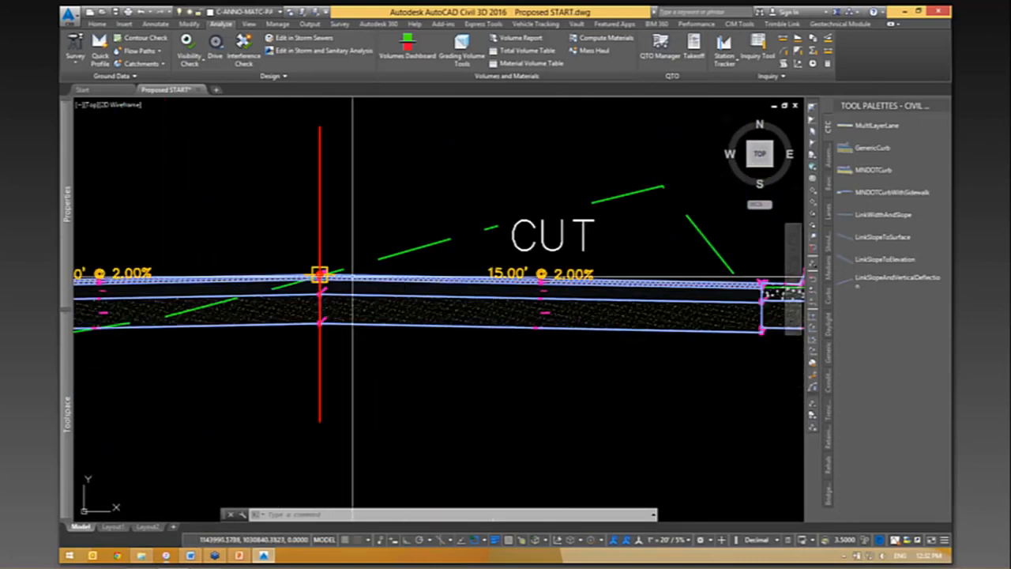
scroll(553, 278, "up", 4)
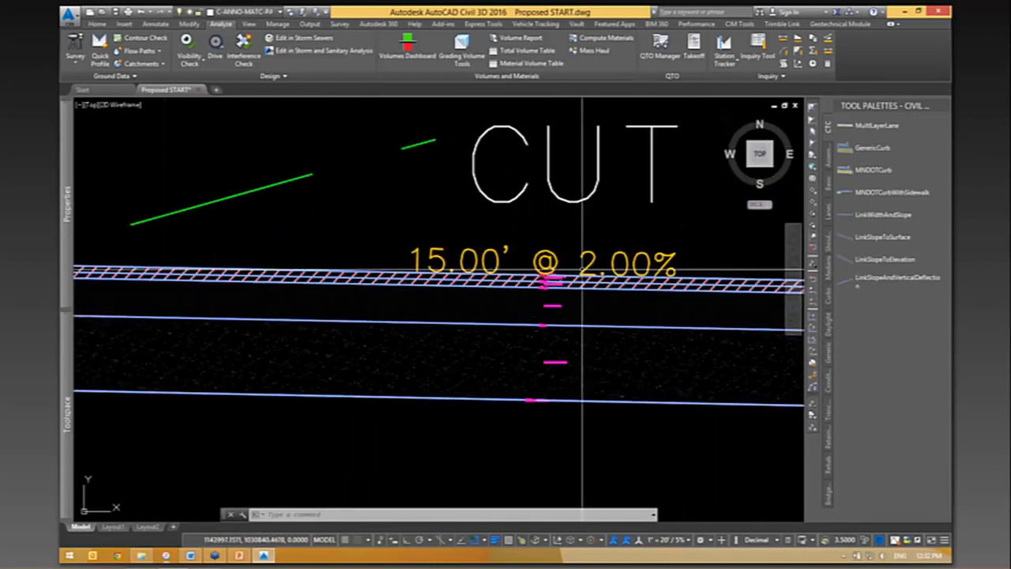
scroll(583, 271, "up", 10)
scroll(440, 225, "down", 3)
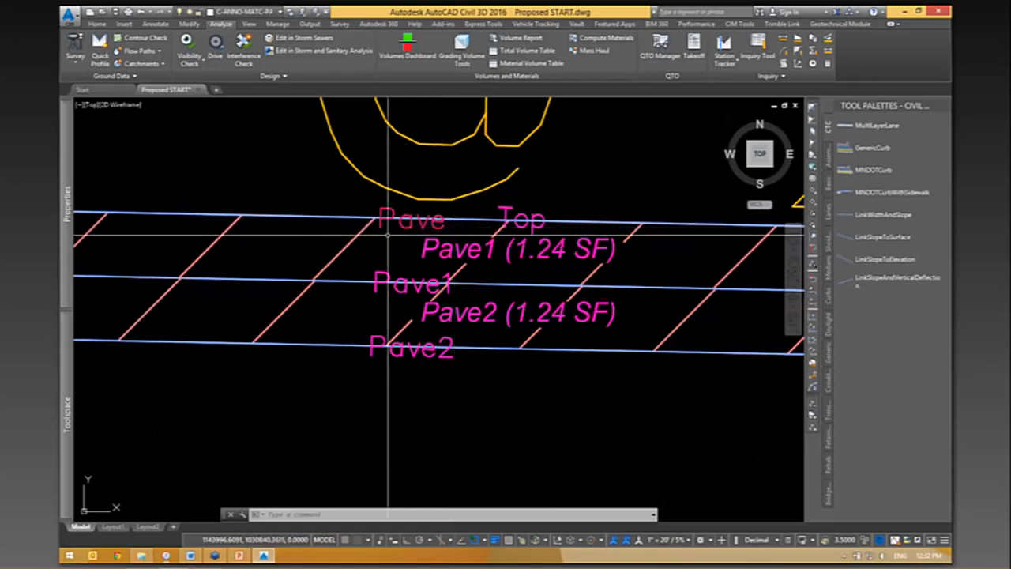
scroll(387, 312, "down", 2)
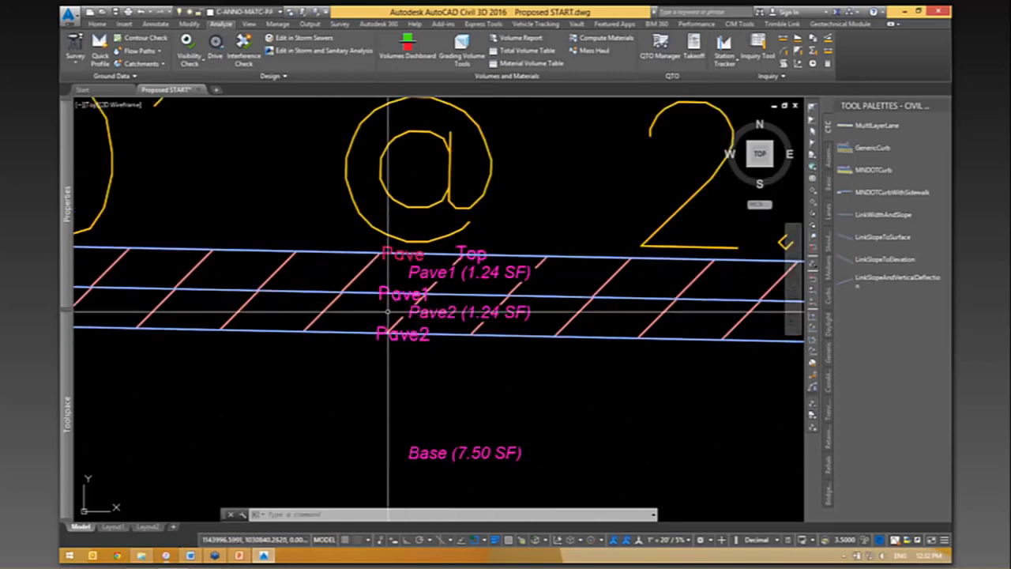
scroll(440, 252, "up", 3)
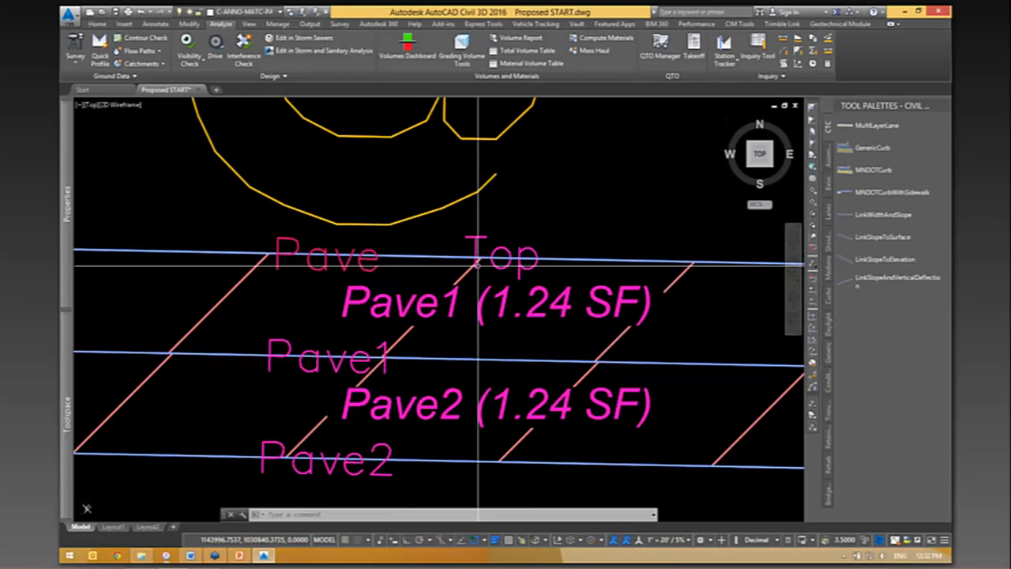
scroll(479, 265, "down", 8)
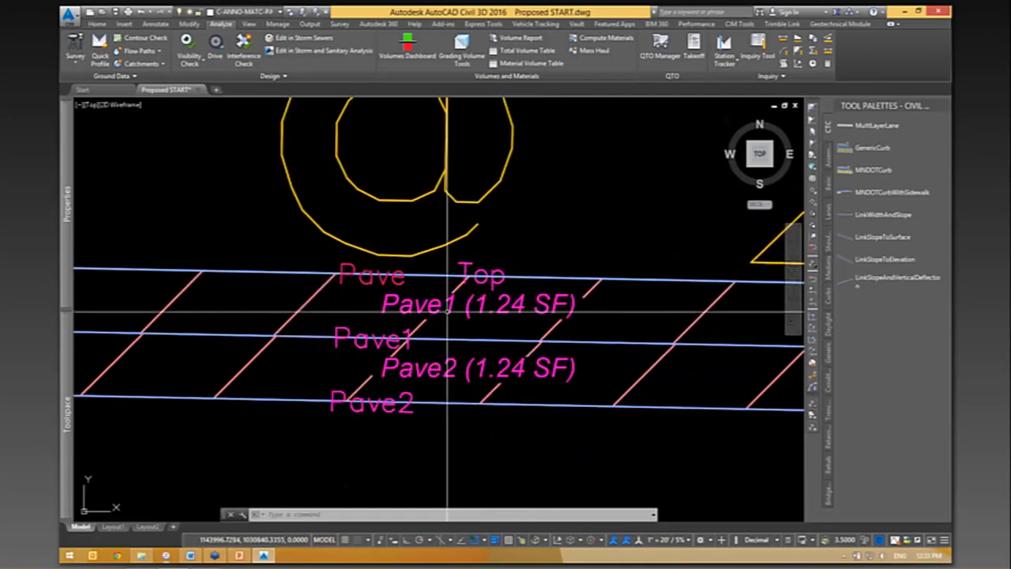
scroll(455, 314, "down", 2)
scroll(652, 286, "up", 2)
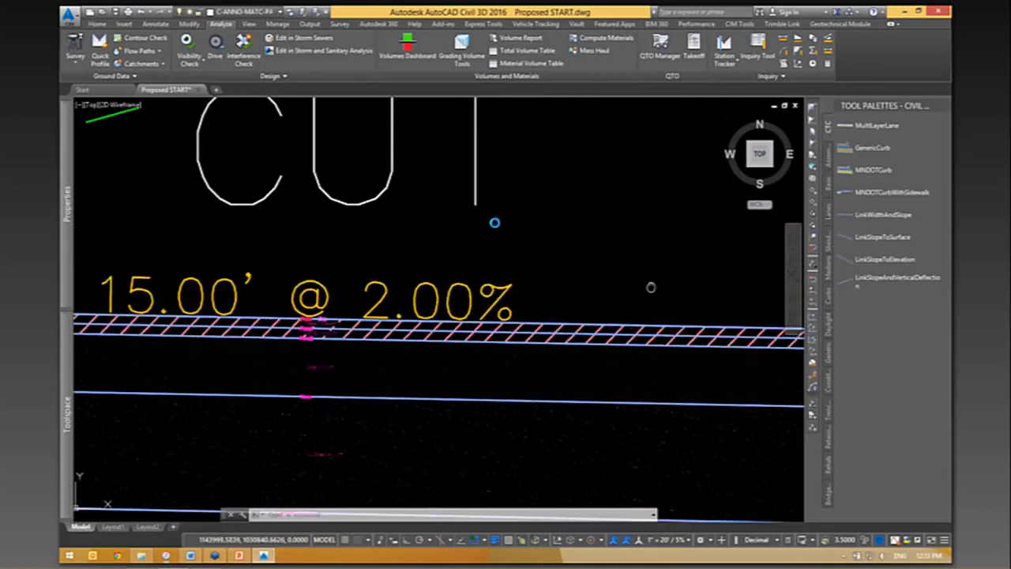
middle_click_drag(652, 287, 494, 222)
scroll(498, 224, "down", 2)
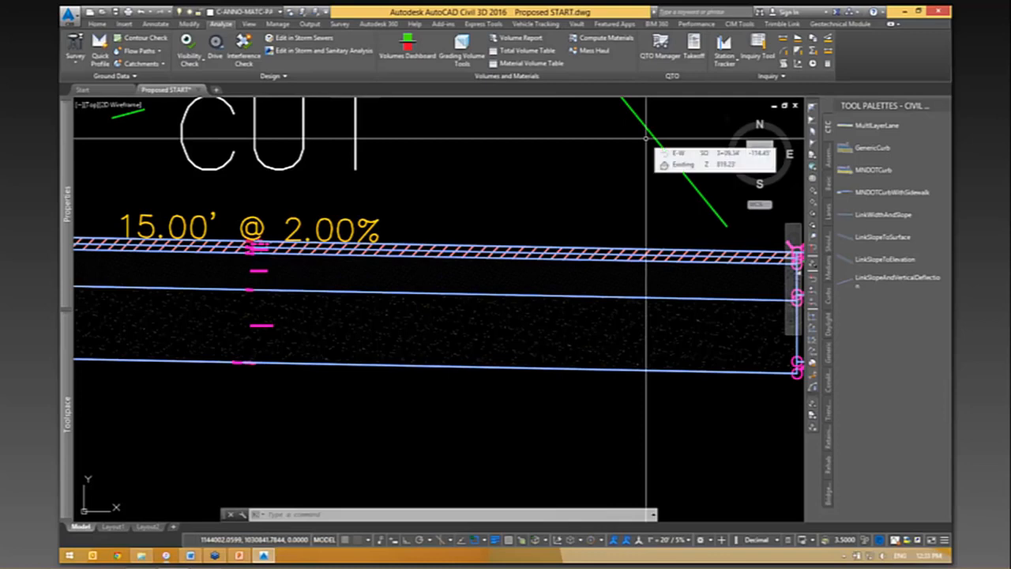
scroll(475, 271, "down", 4)
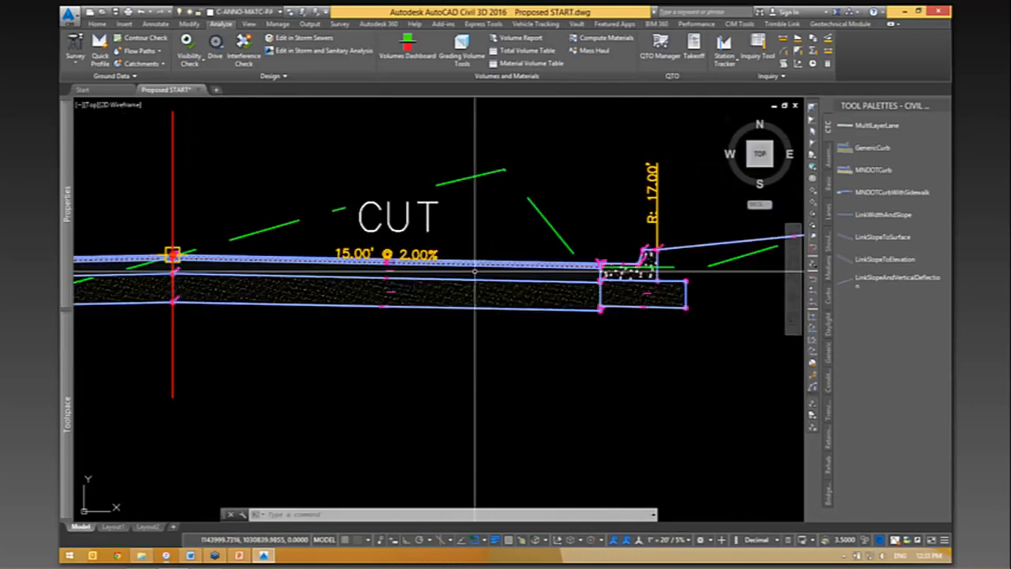
scroll(453, 271, "down", 3)
scroll(451, 271, "up", 4)
scroll(451, 271, "down", 1)
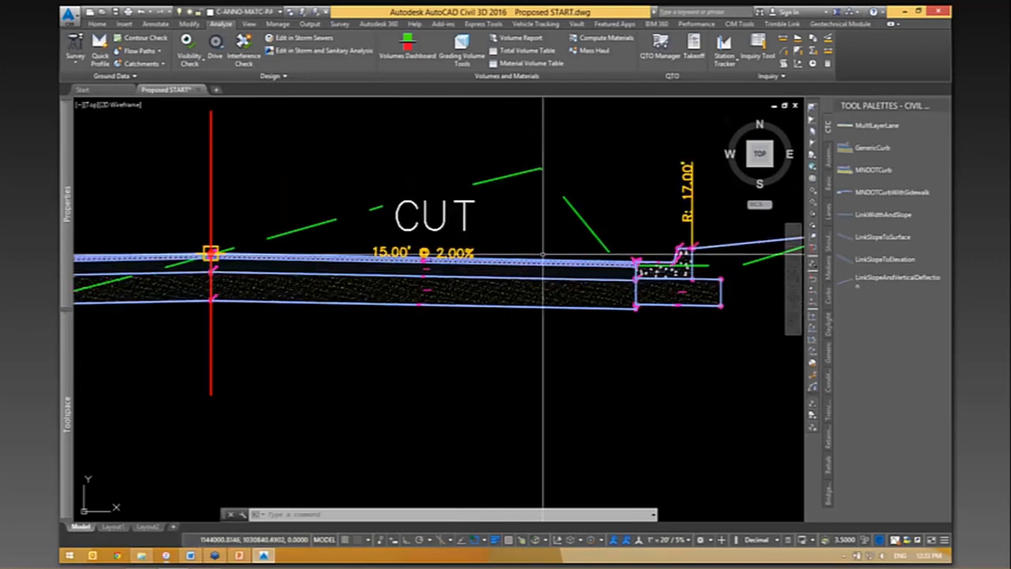
scroll(732, 280, "up", 2)
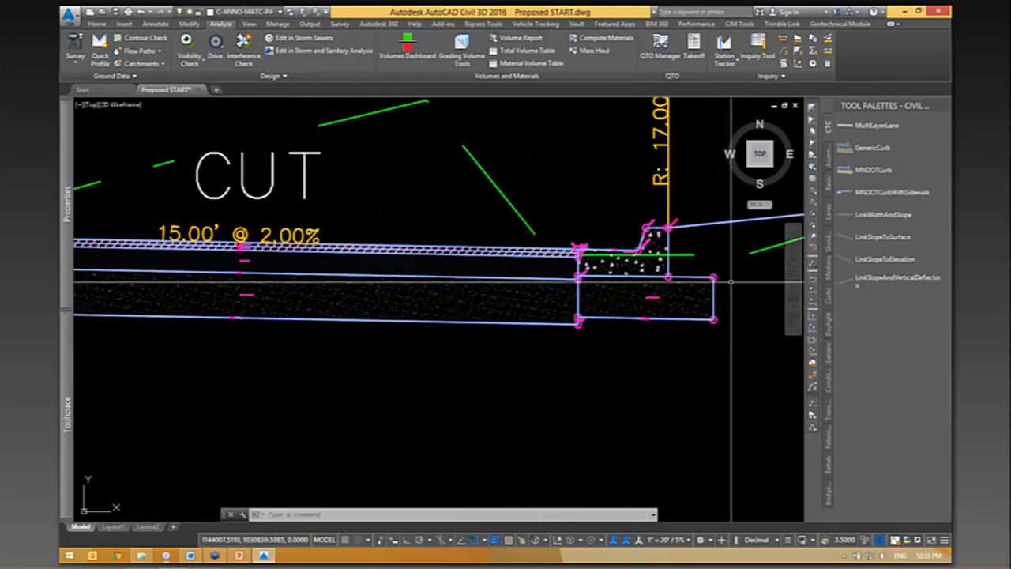
- Select the corridor in plan and open its Corridor Design - CTC code set style for editing, with the window maximized
middle_click_drag(714, 285, 257, 331)
scroll(207, 367, "up", 2)
middle_click_drag(207, 368, 700, 325)
scroll(668, 332, "down", 10)
middle_click_drag(605, 466, 585, 229)
scroll(553, 308, "down", 12)
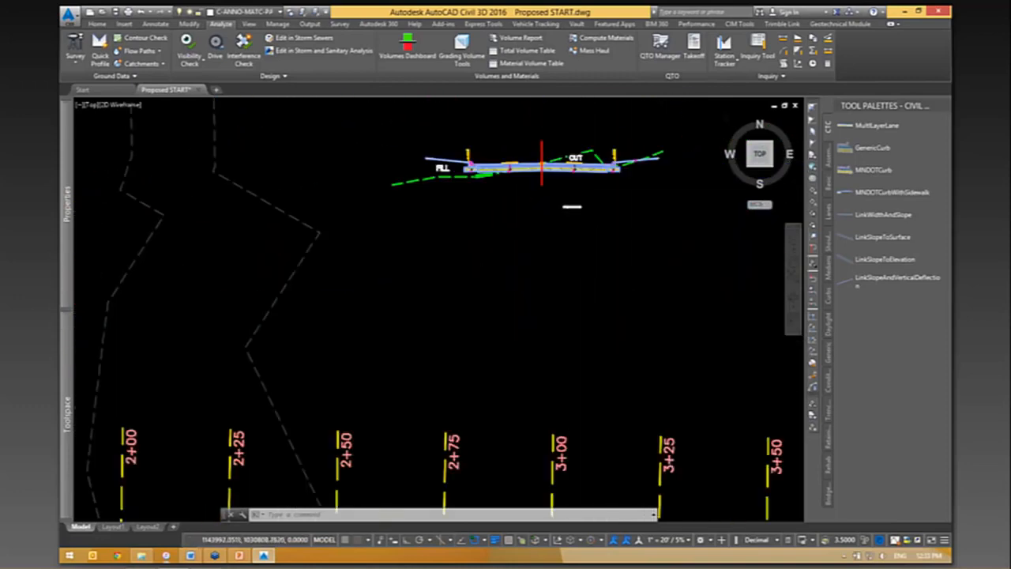
scroll(598, 323, "up", 3)
key("Escape")
key("Escape")
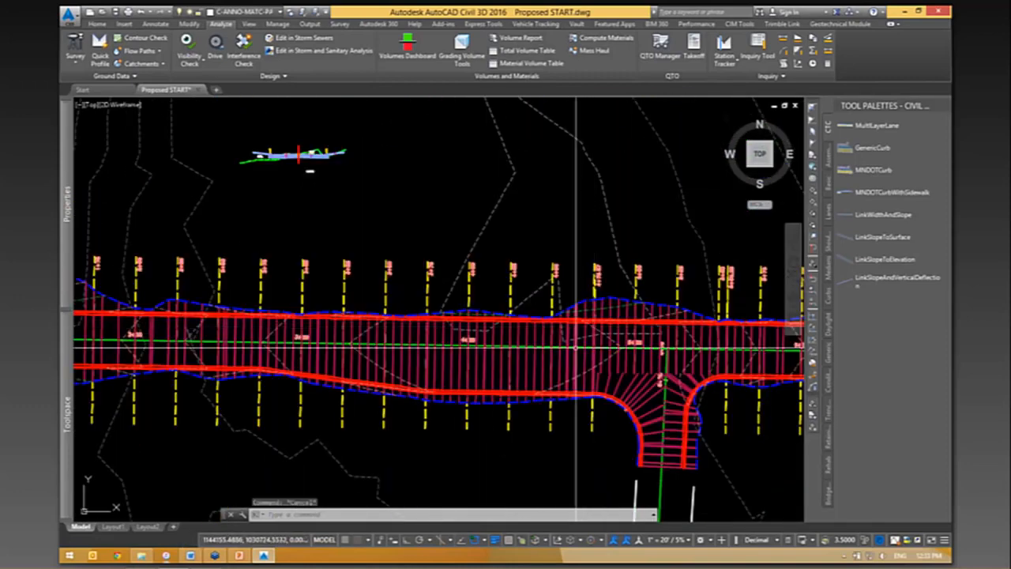
scroll(573, 316, "up", 2)
left_click(569, 309)
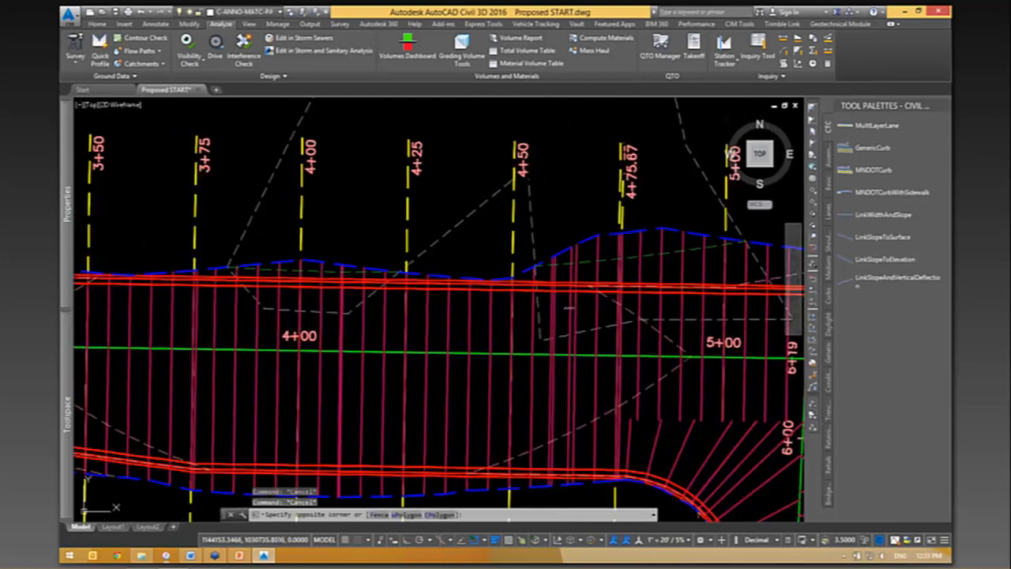
left_click(565, 308)
right_click(621, 349)
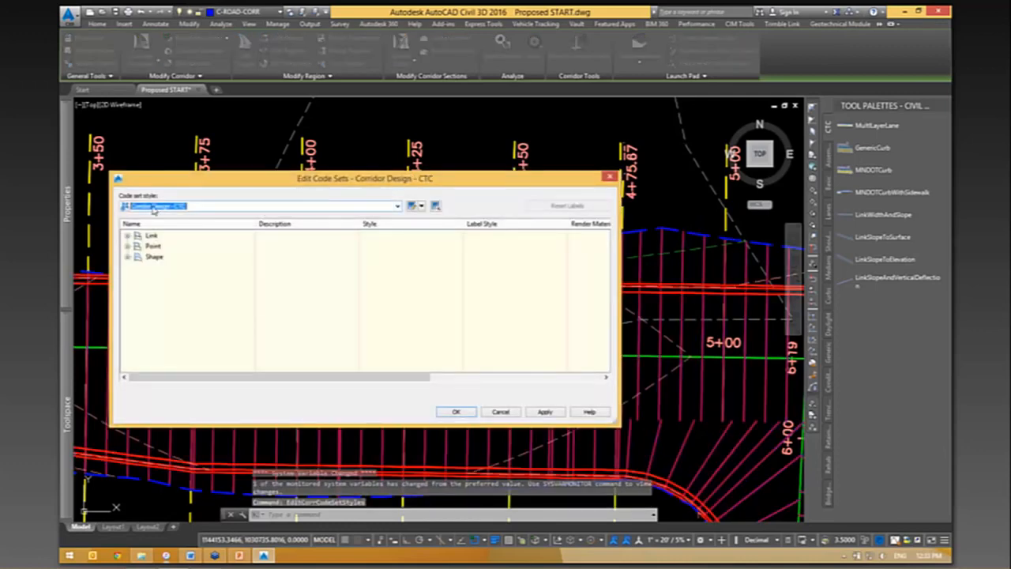
left_click(413, 206)
left_click(599, 66)
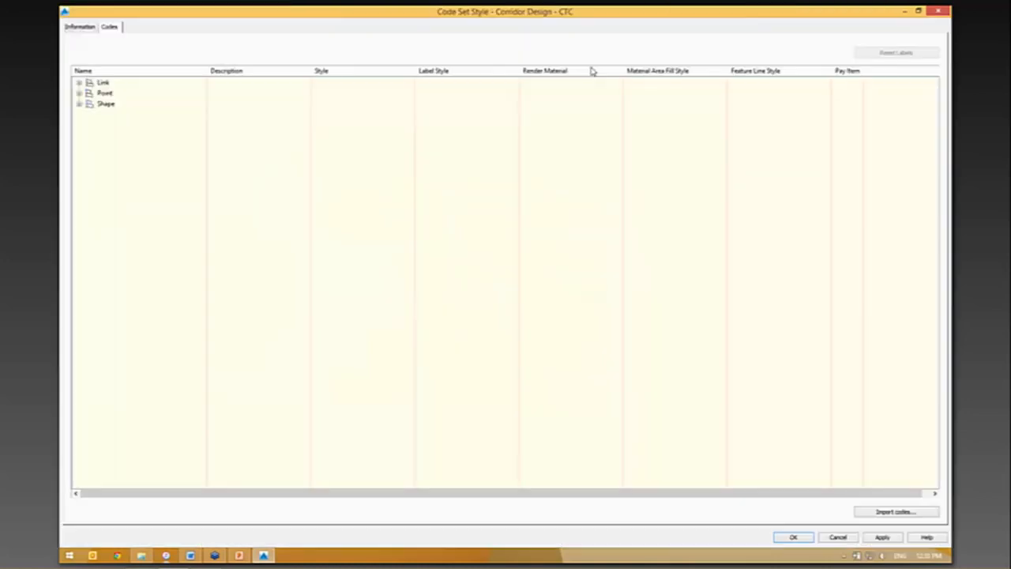
- Filter the pay items by "curb" and assign 60901-0000 CURB, CONCRETE to the Back_Curb point code
left_click(106, 93)
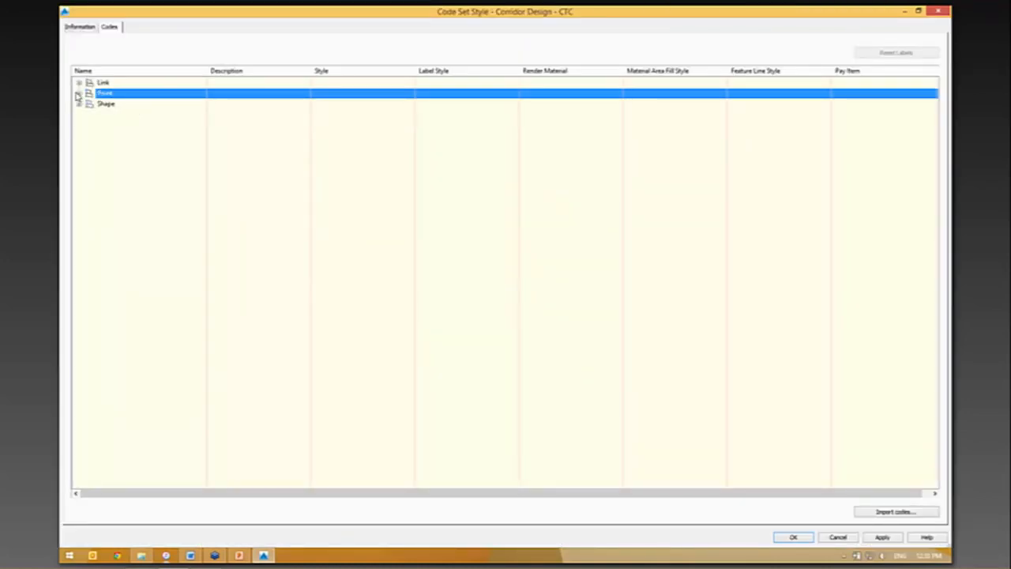
left_click(80, 94)
left_click(140, 125)
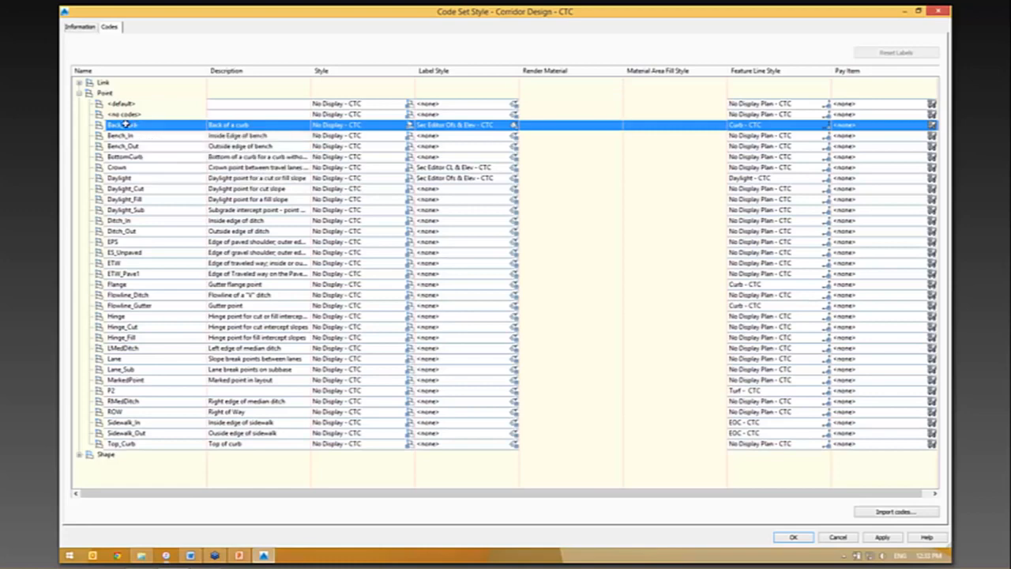
left_click(932, 127)
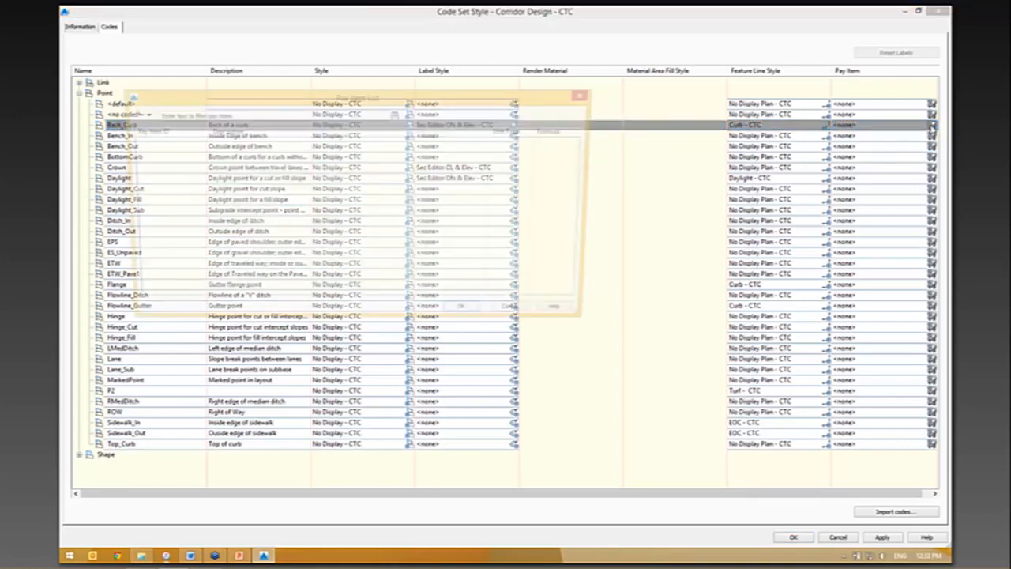
left_click(245, 116)
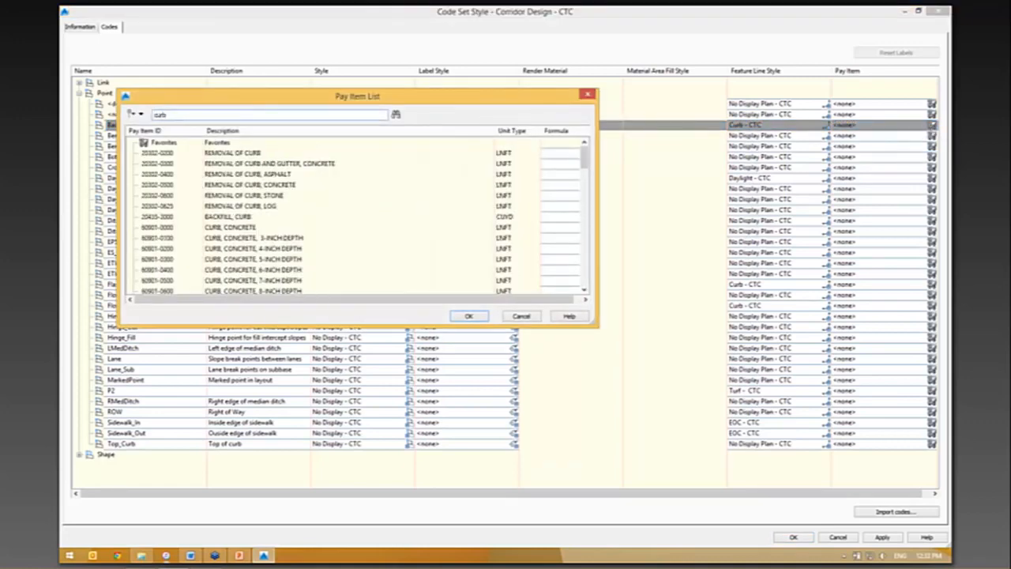
left_click(238, 227)
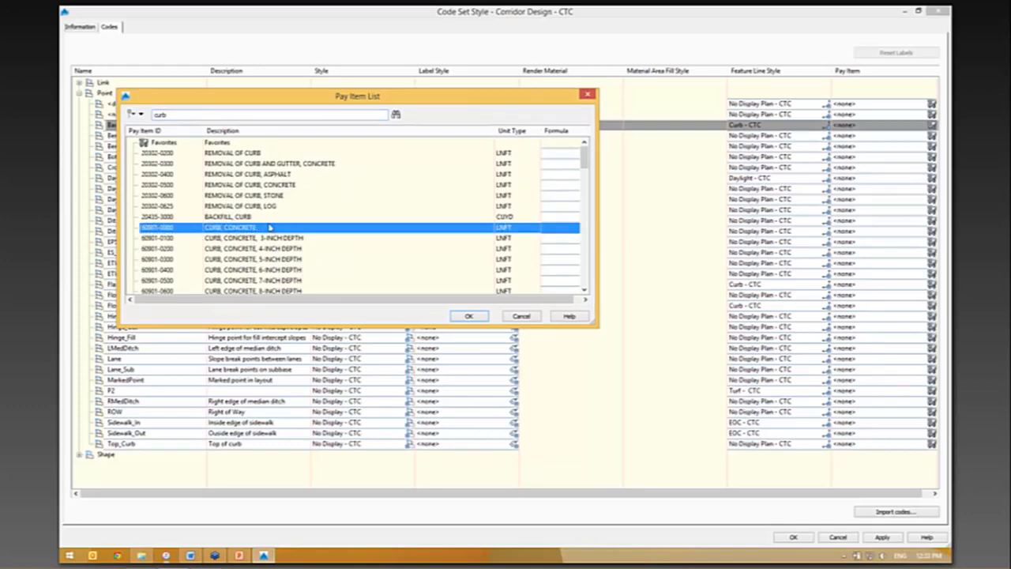
left_click(465, 315)
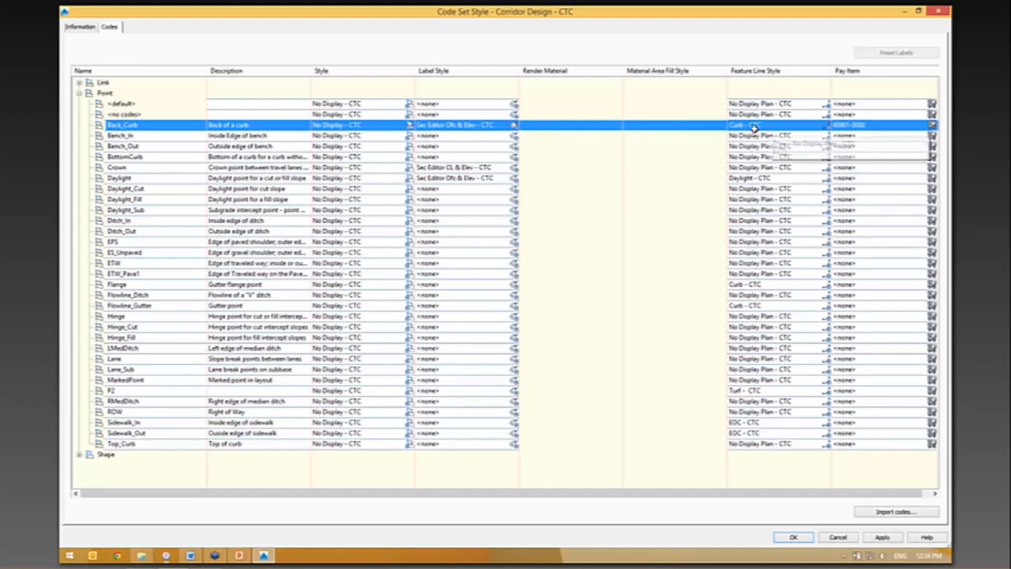
- Open the pay item list for the Pave link code and filter it by "asphalt"
left_click(80, 83)
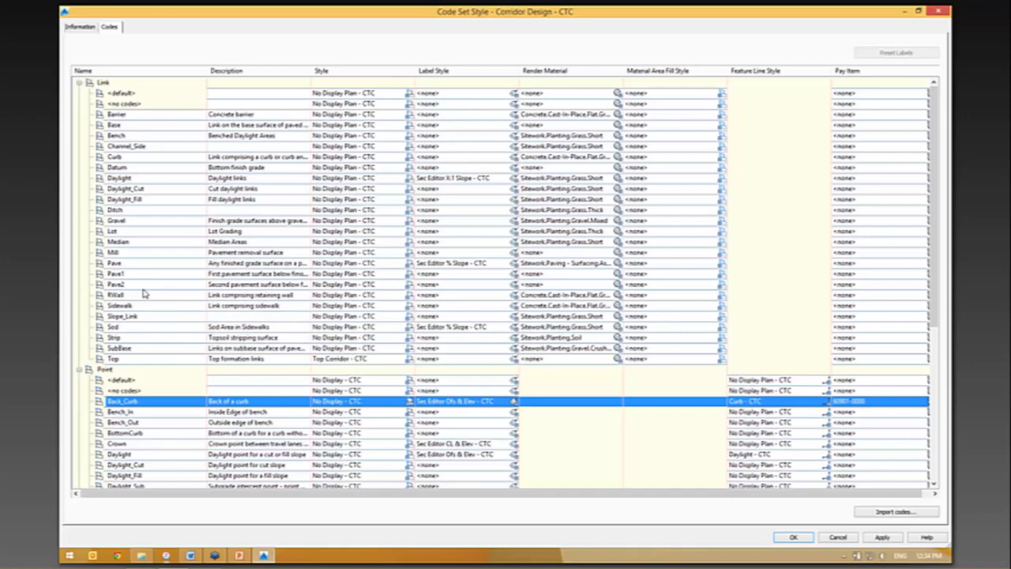
left_click(124, 265)
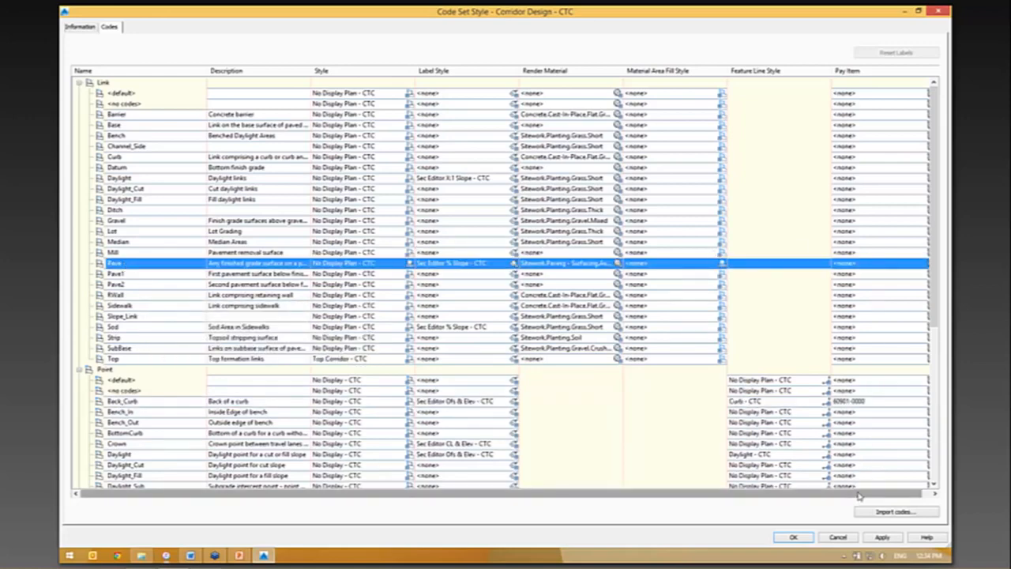
left_click_drag(883, 490, 893, 490)
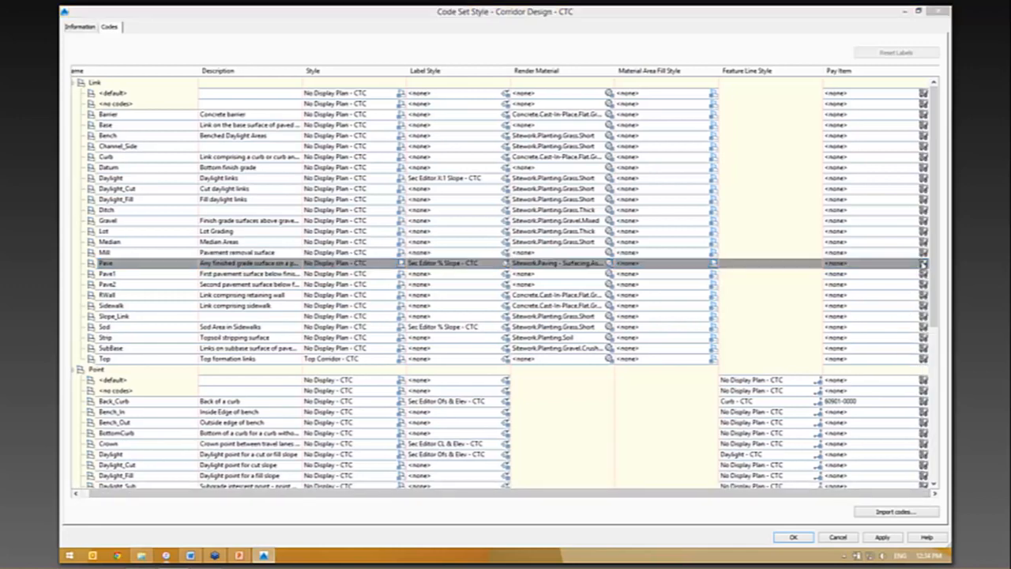
left_click(923, 263)
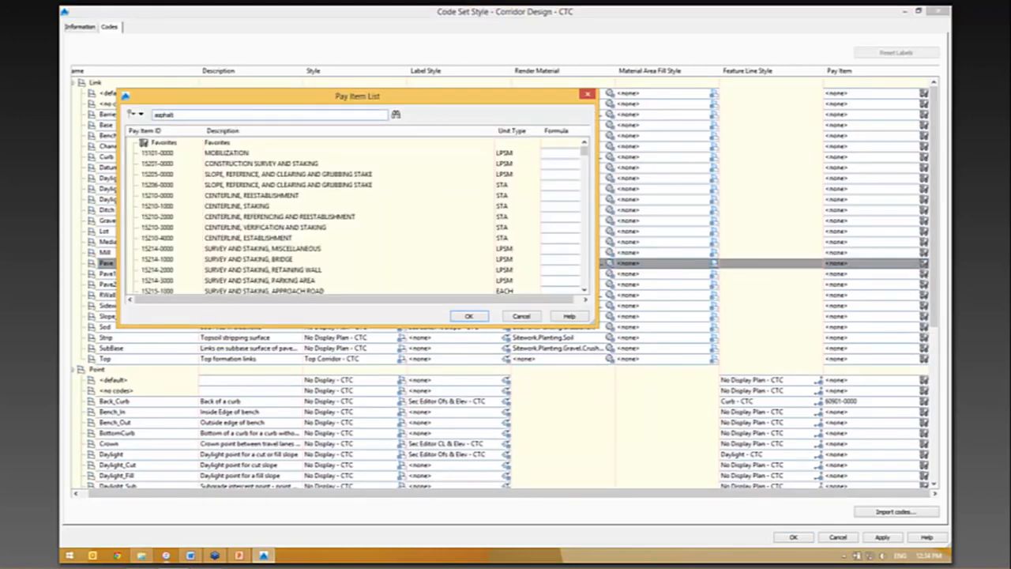
key("Return")
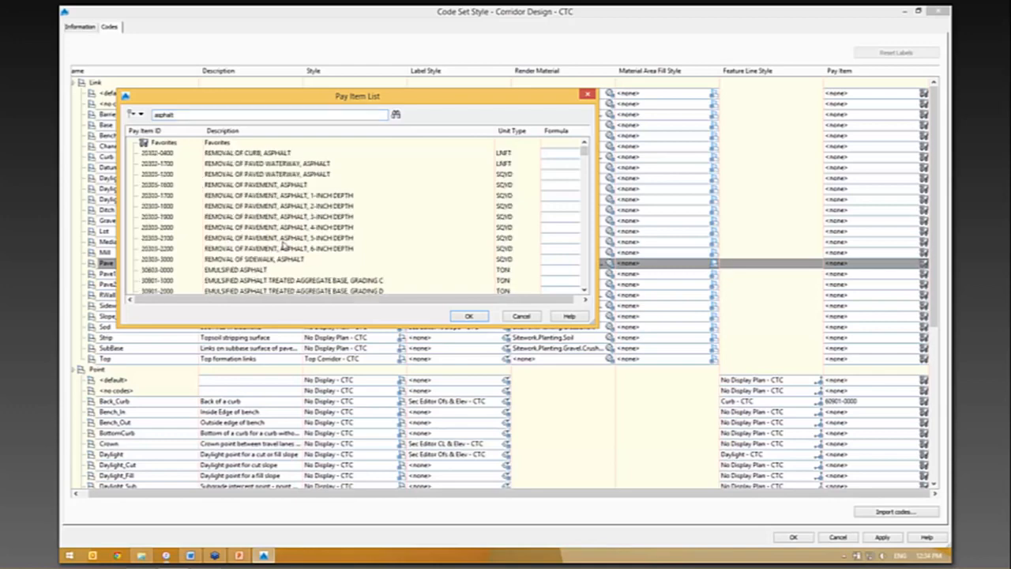
- Assign 30902-1000 EMULSIFIED ASPHALT TREATED AGGREGATE BASE, GRADING C to the Pave link code and accept the code set style
left_click(300, 236)
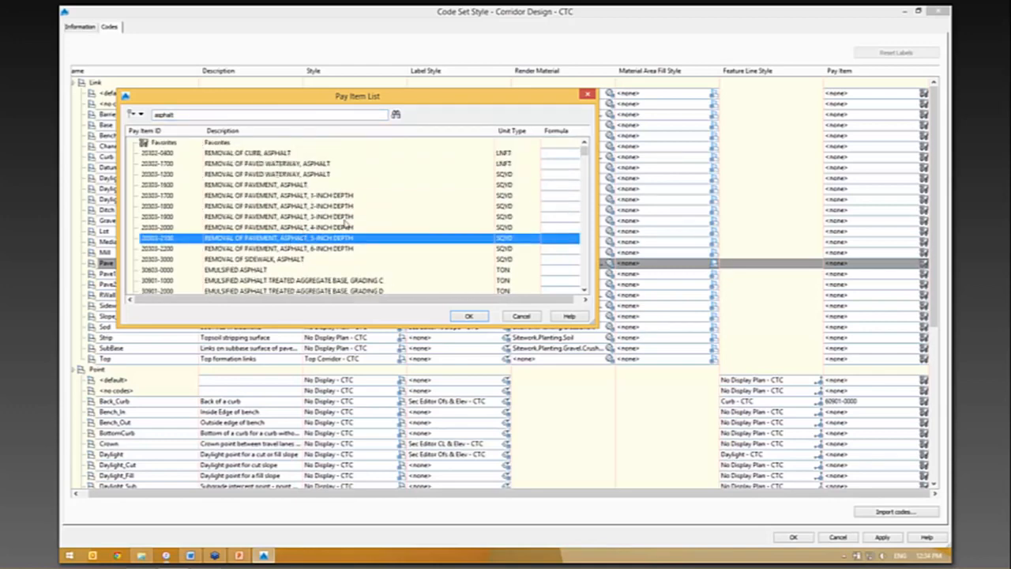
scroll(345, 224, "down", 5)
scroll(371, 215, "up", 5)
scroll(439, 261, "down", 5)
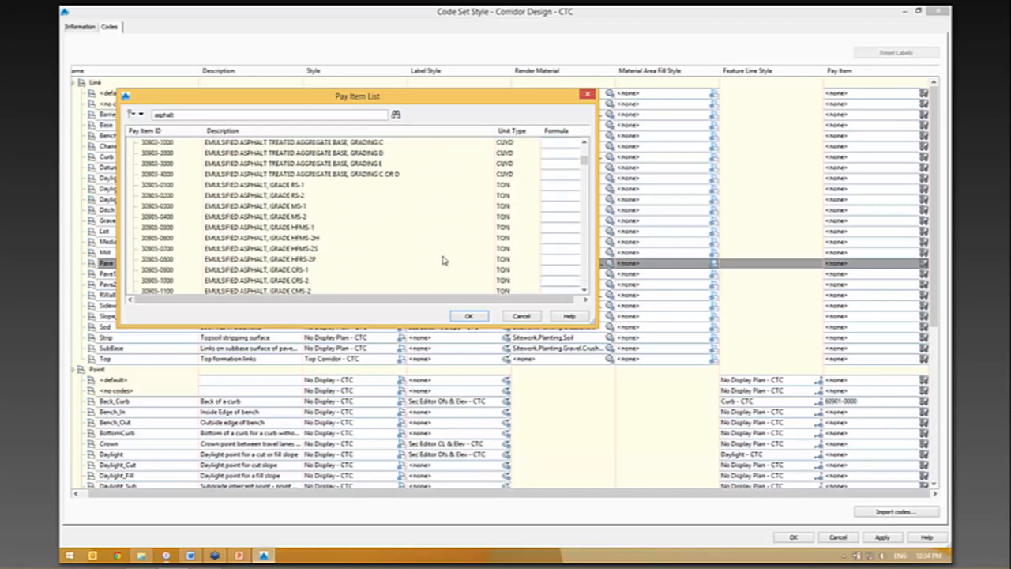
left_click(584, 143)
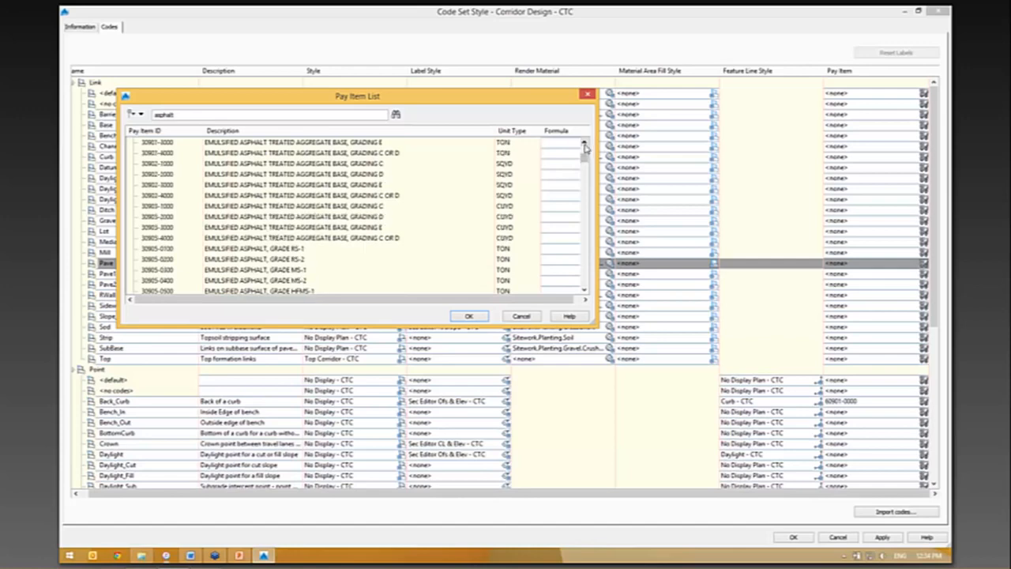
left_click(274, 165)
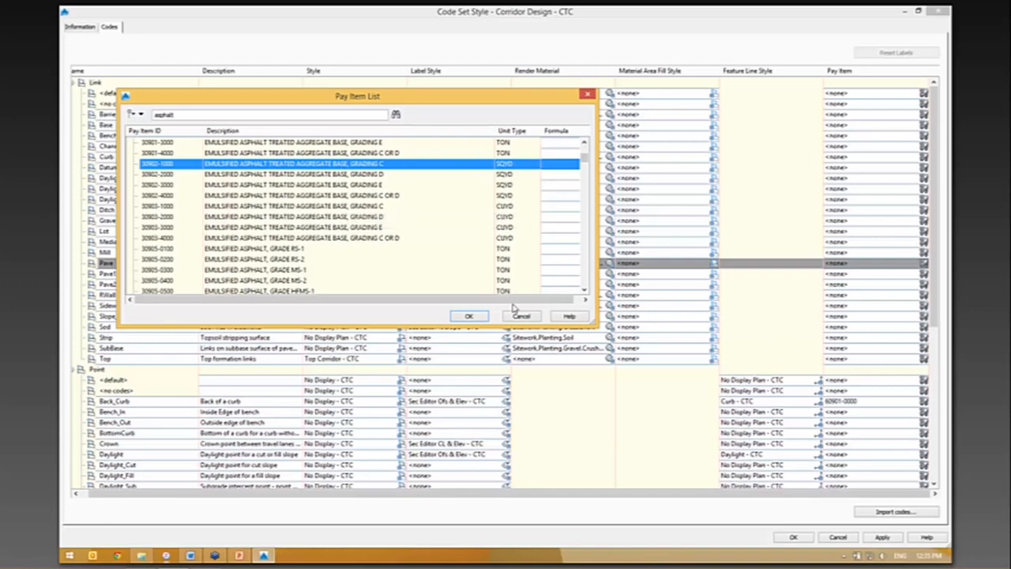
left_click(468, 315)
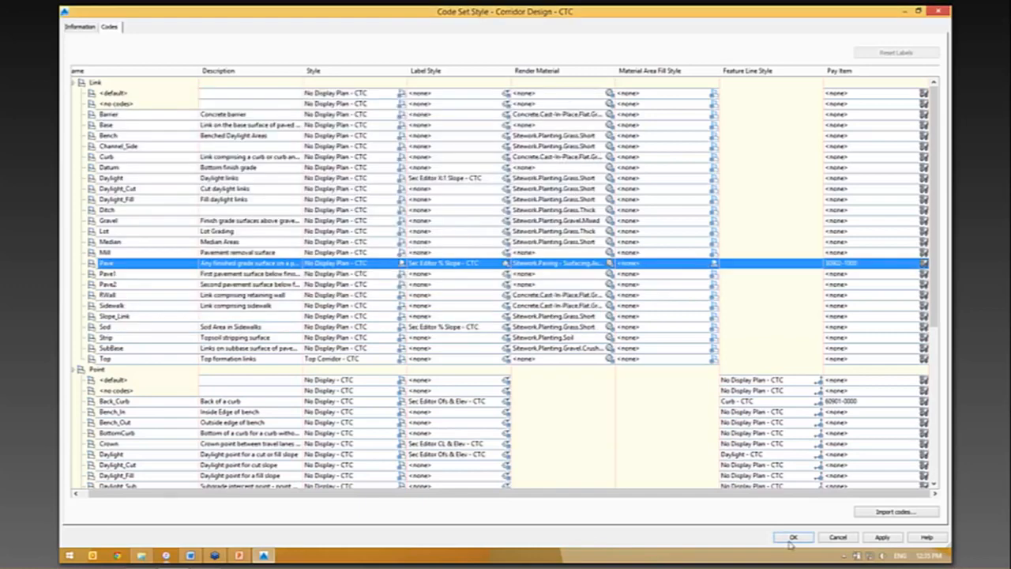
left_click(792, 538)
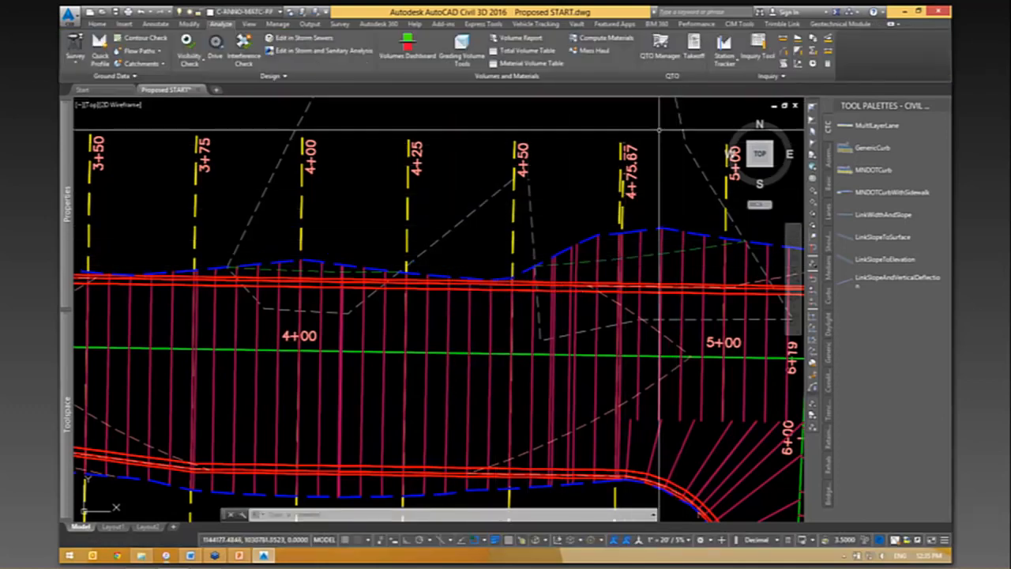
- Compute a summary quantity takeoff for the whole drawing, review it in the Summary (HTML).xsl format, and close the takeoff
left_click(694, 53)
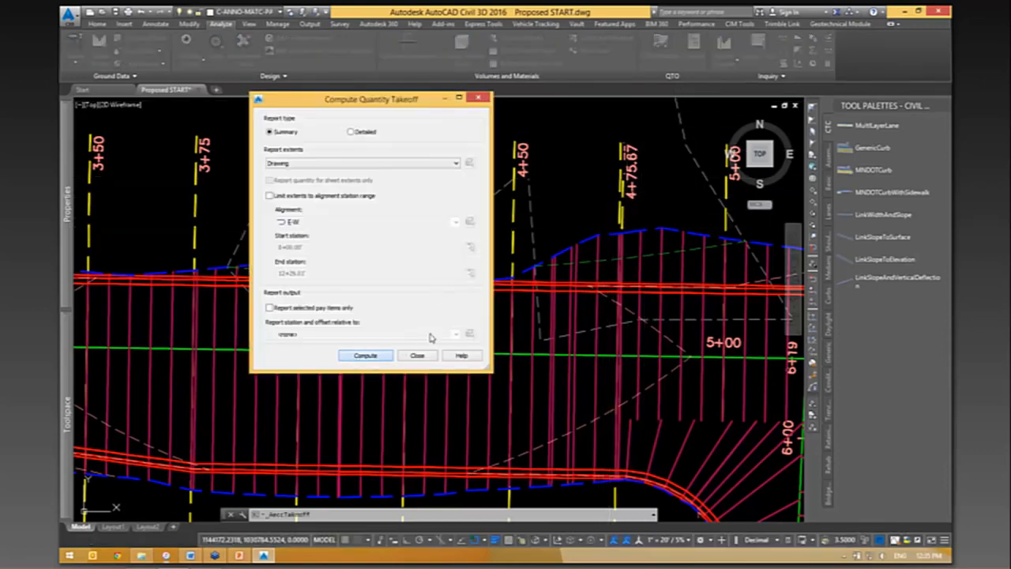
key("Return")
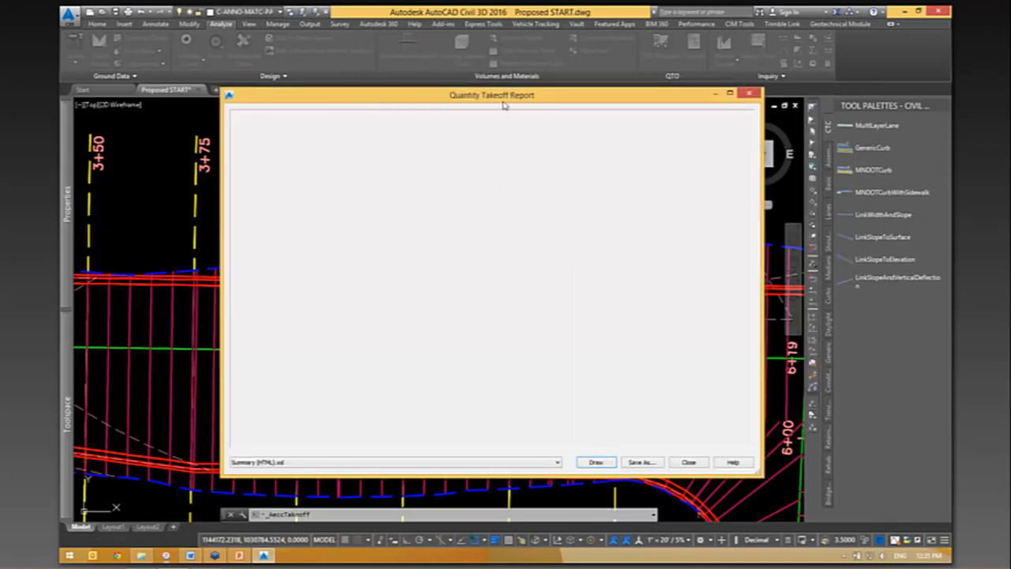
left_click_drag(504, 105, 532, 70)
left_click(335, 429)
left_click(316, 439)
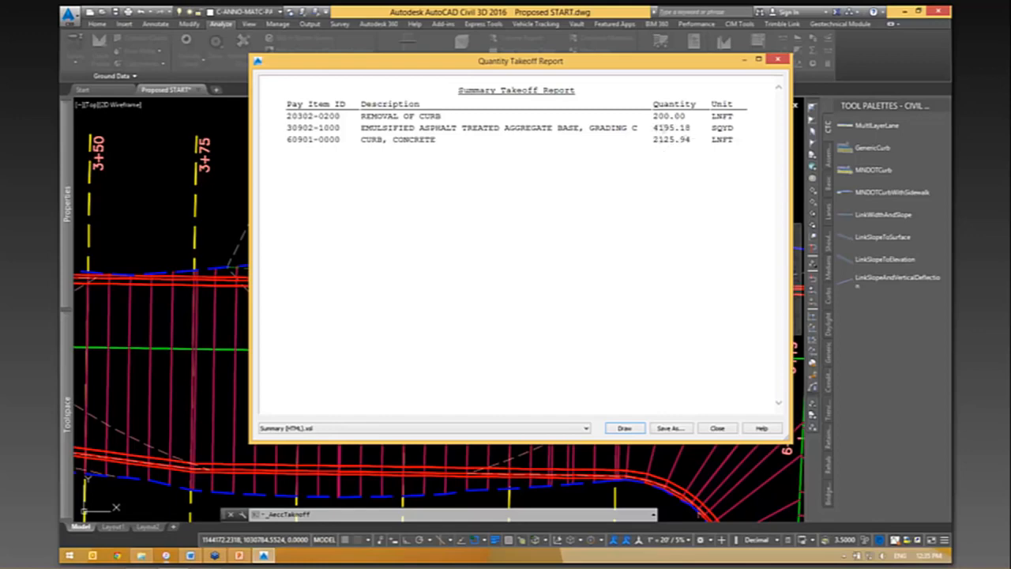
left_click(725, 428)
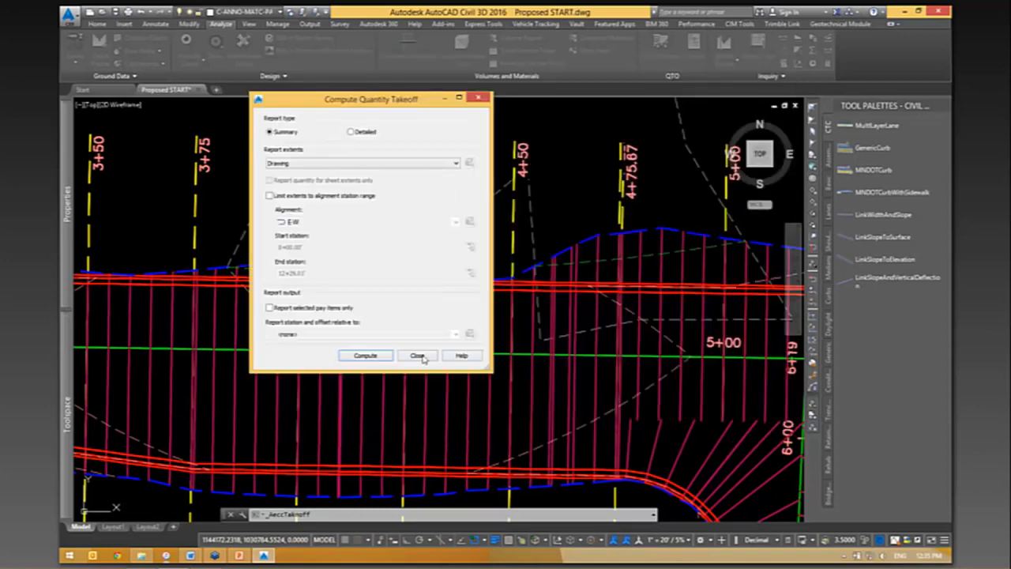
left_click(417, 356)
- Place a linear dimension above the corridor, spanning from its west end to its east end
scroll(314, 148, "down", 4)
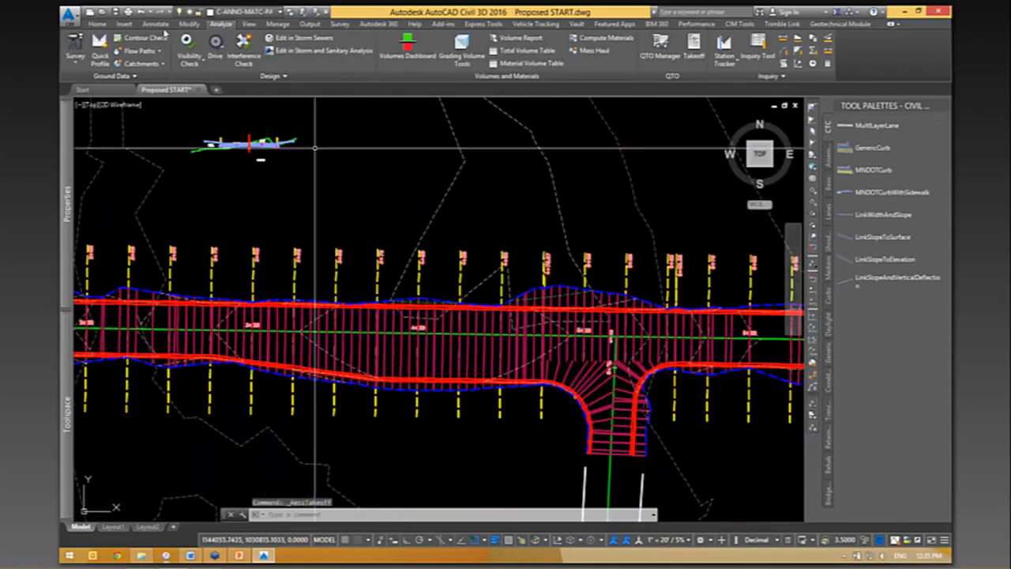
left_click(156, 24)
left_click(334, 62)
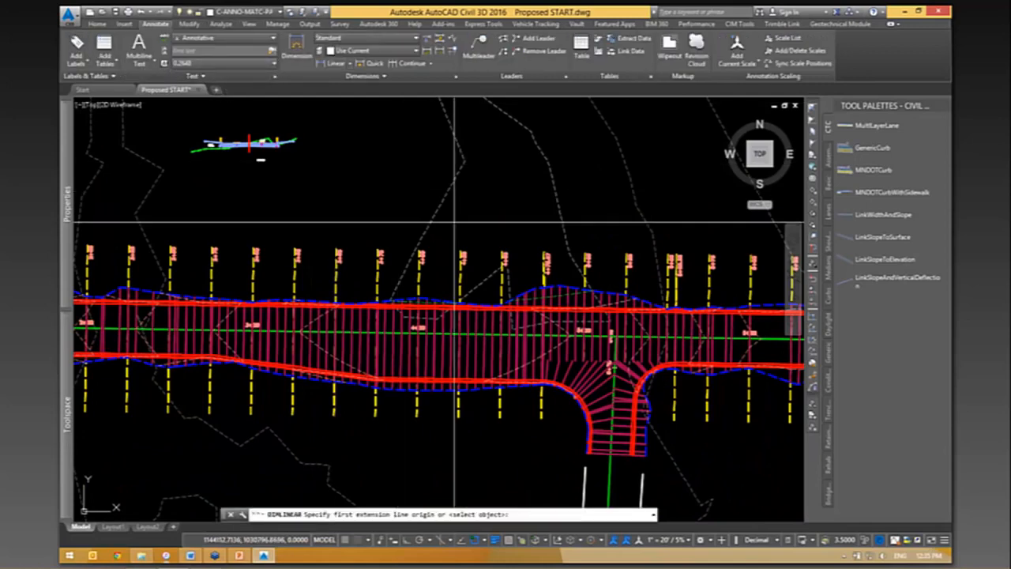
scroll(451, 233, "down", 5)
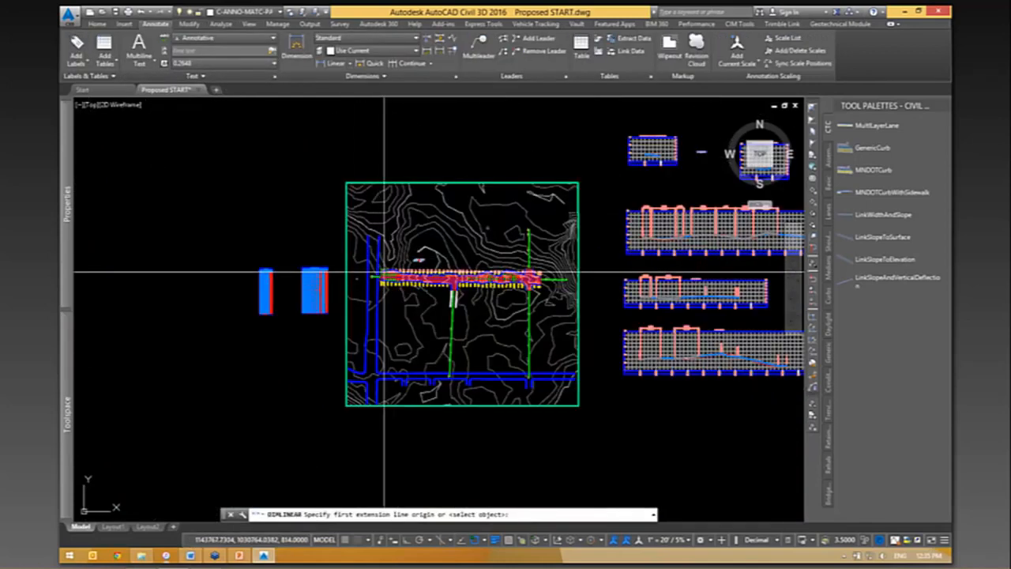
left_click(389, 272)
scroll(528, 270, "up", 5)
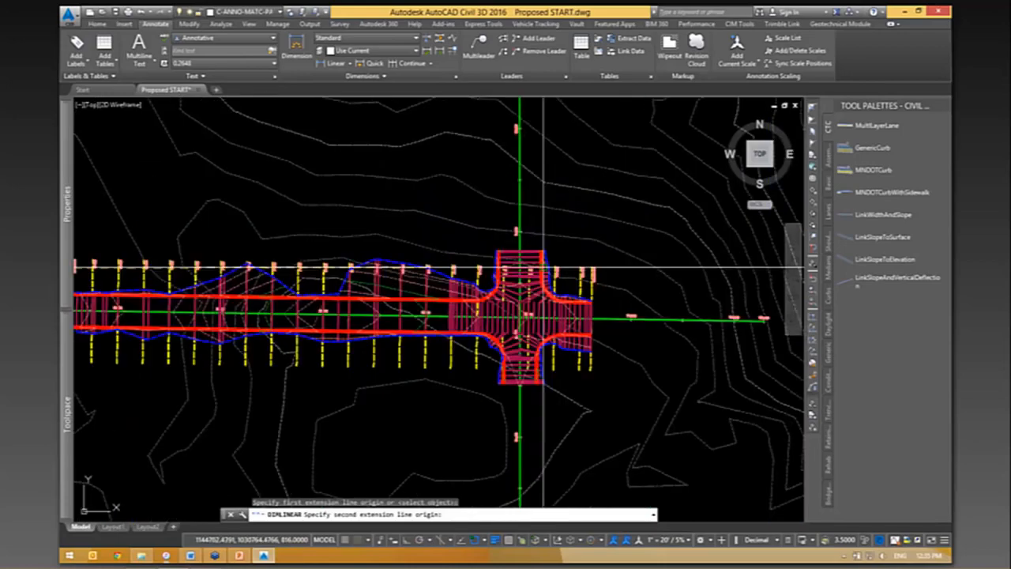
left_click(581, 268)
scroll(648, 242, "down", 3)
left_click(614, 222)
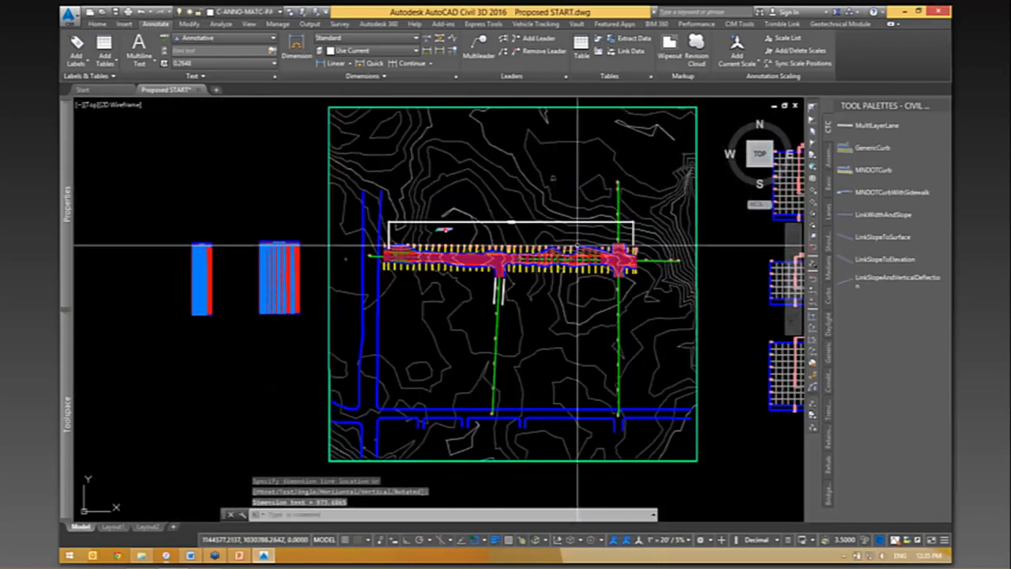
- Check the overall linear dimension against the corridor and delete it
scroll(578, 245, "up", 5)
scroll(495, 336, "down", 4)
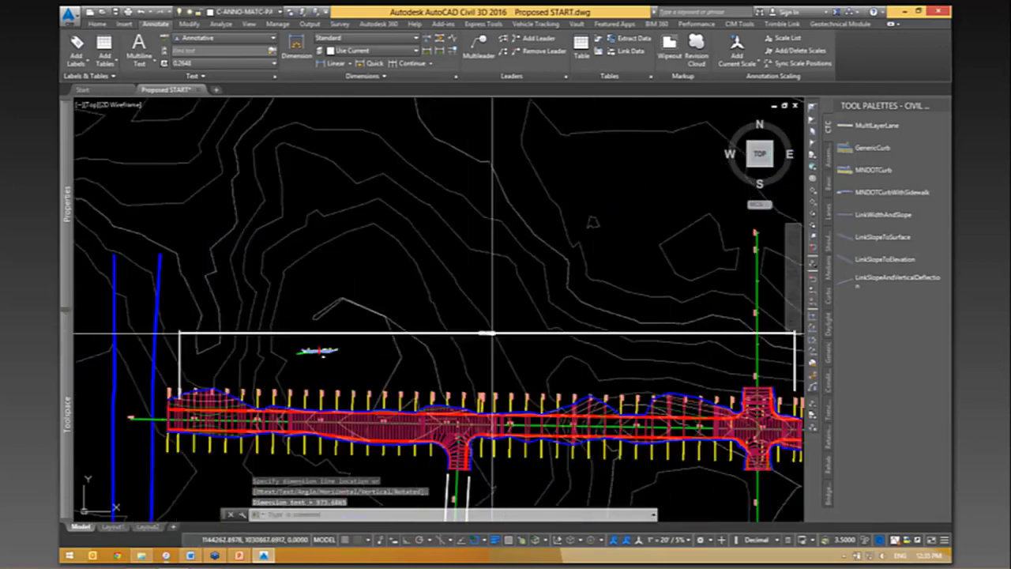
scroll(492, 334, "down", 5)
scroll(482, 365, "up", 2)
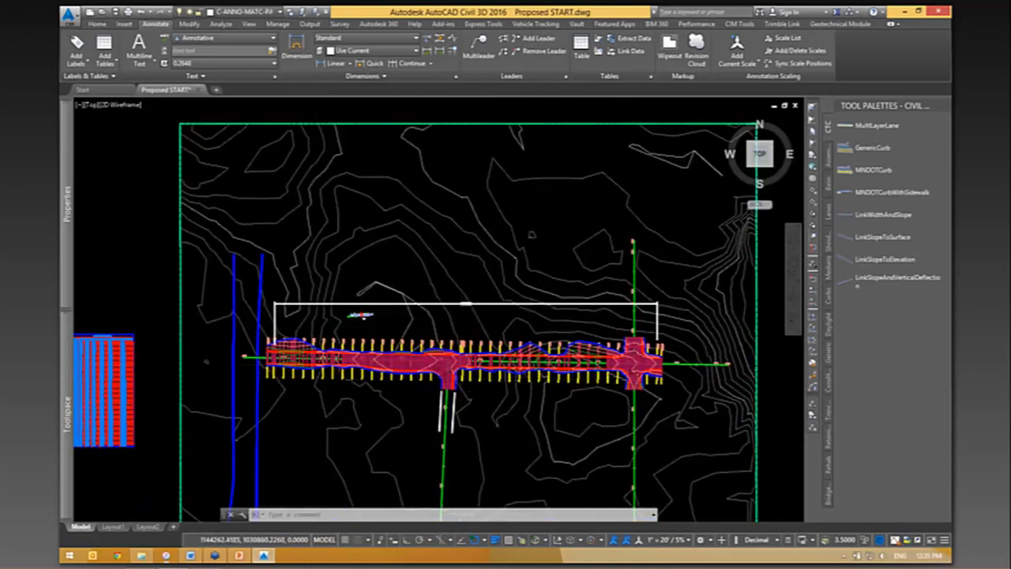
scroll(474, 314, "down", 2)
scroll(475, 315, "up", 2)
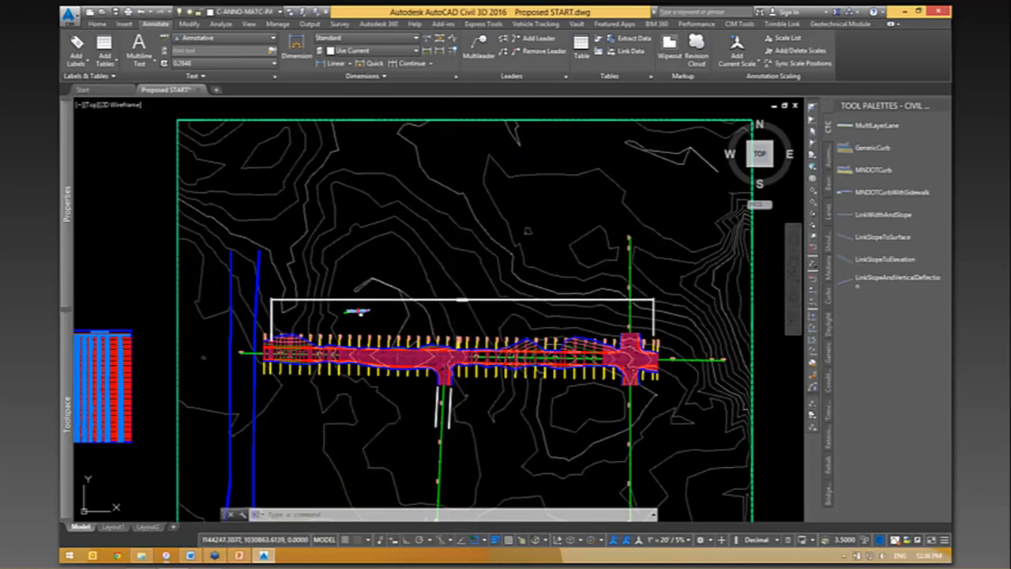
left_click(458, 300)
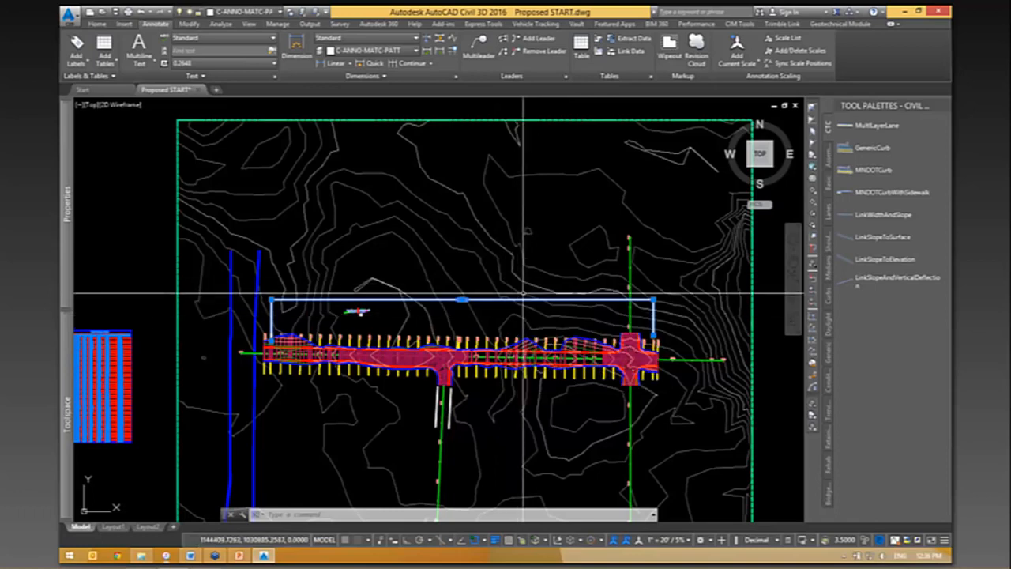
key("Delete")
- Examine the pavement layer link and shape codes on the west lane of the assembly above the corridor
scroll(500, 341, "down", 8)
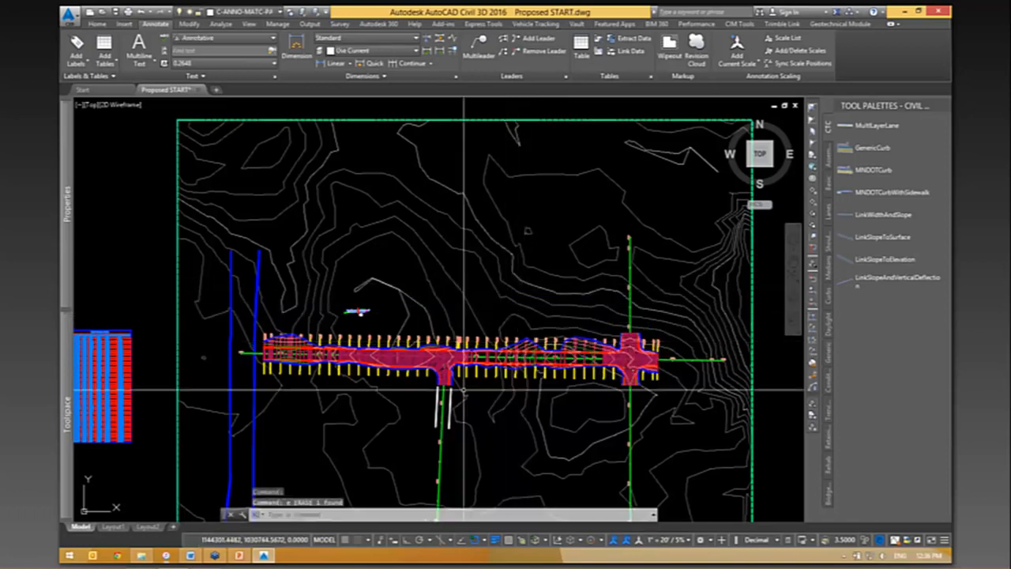
scroll(624, 370, "up", 4)
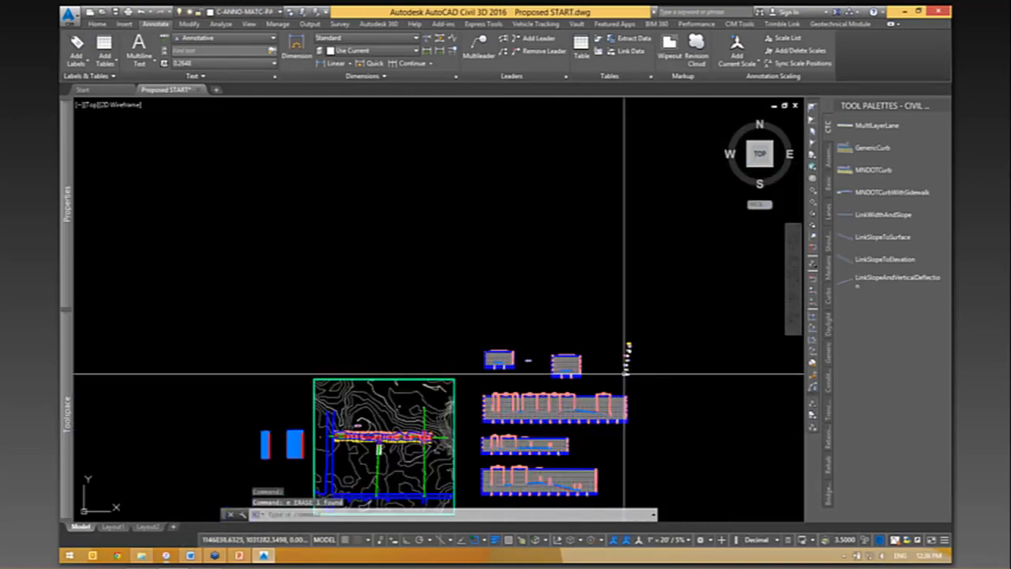
scroll(203, 453, "up", 15)
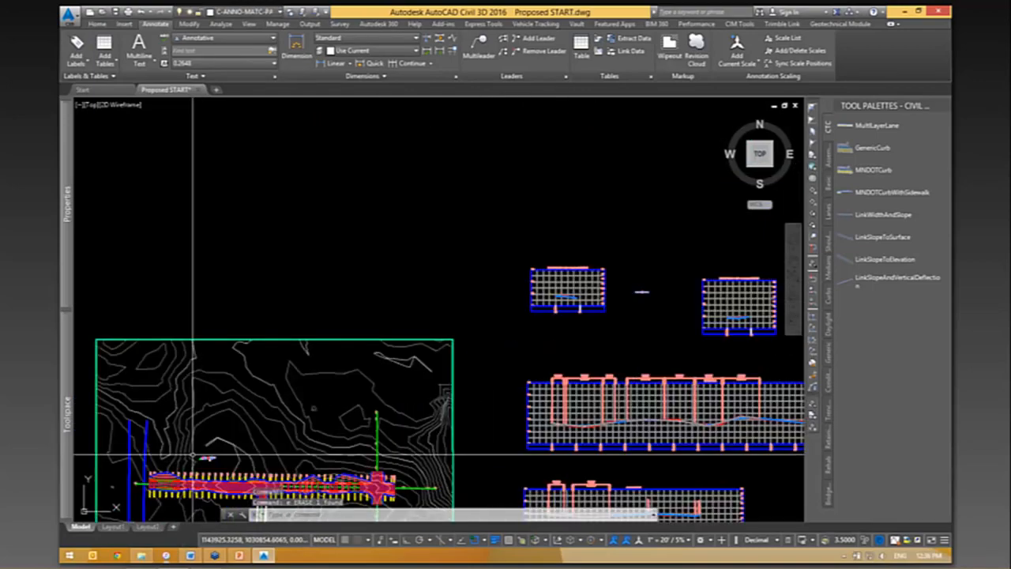
middle_click_drag(564, 255, 358, 531)
scroll(445, 348, "up", 4)
scroll(467, 359, "up", 8)
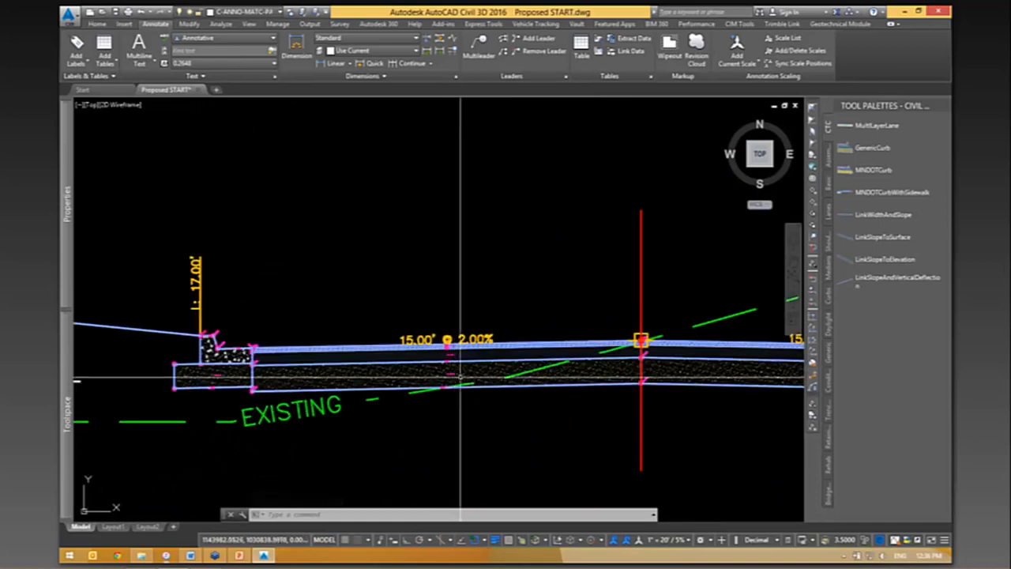
scroll(520, 261, "up", 2)
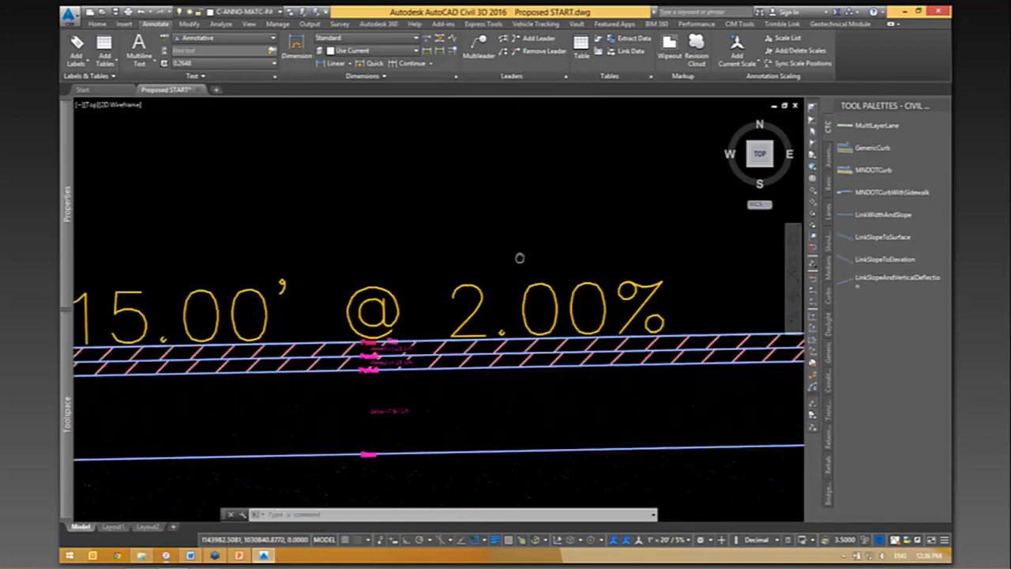
scroll(524, 253, "down", 2)
- Select the west lane subassembly, inspect the LinkWidthAndSlope generic subassembly, and clear the selection back at the corridor plan
left_click(518, 245)
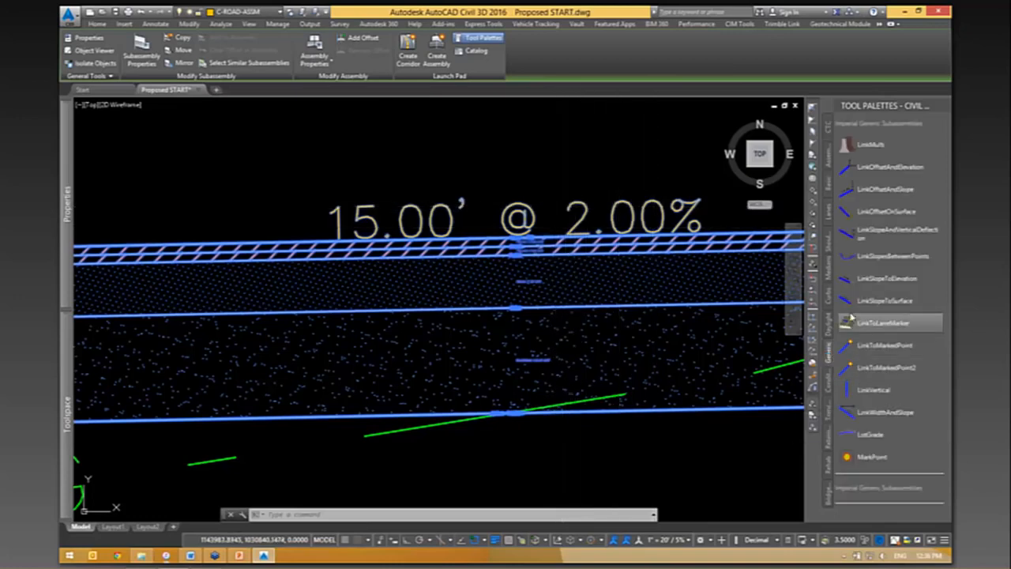
left_click(853, 412)
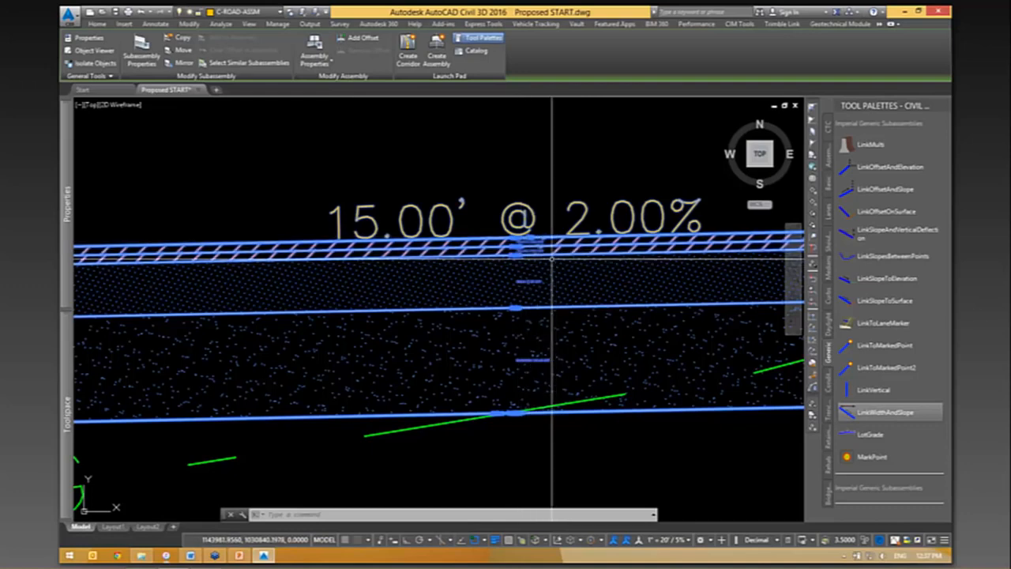
left_click(849, 412)
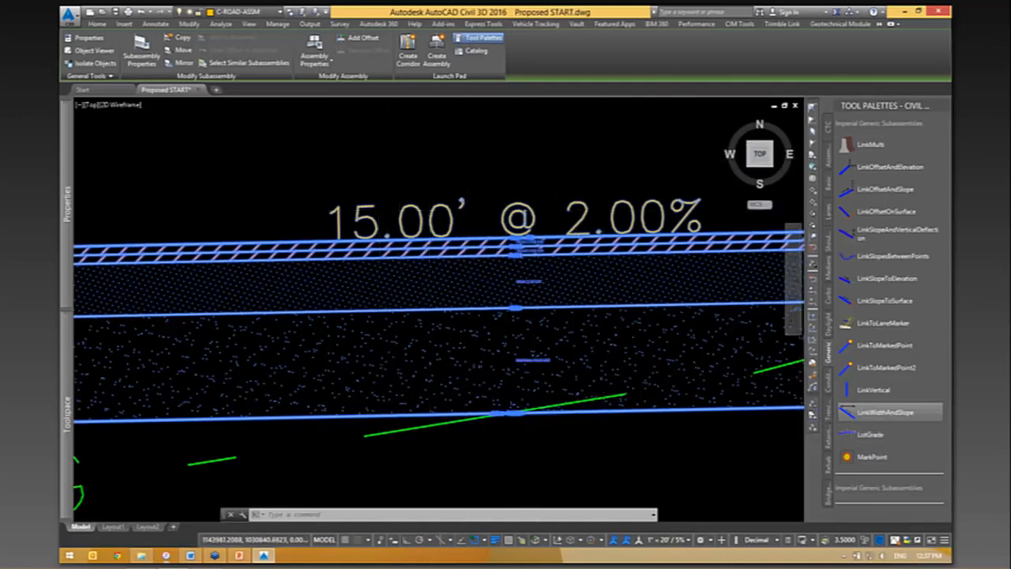
scroll(518, 237, "down", 10)
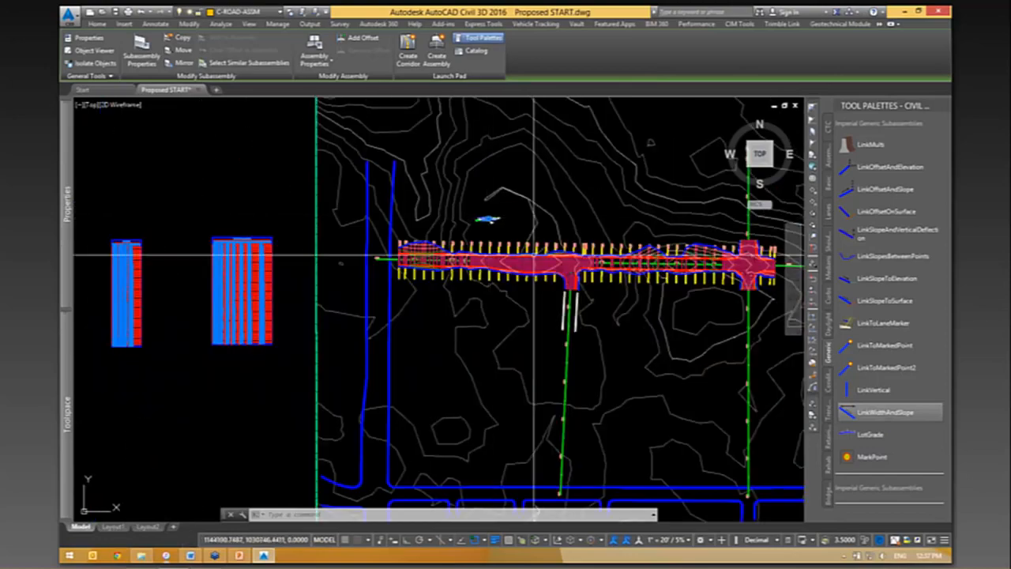
scroll(537, 257, "up", 8)
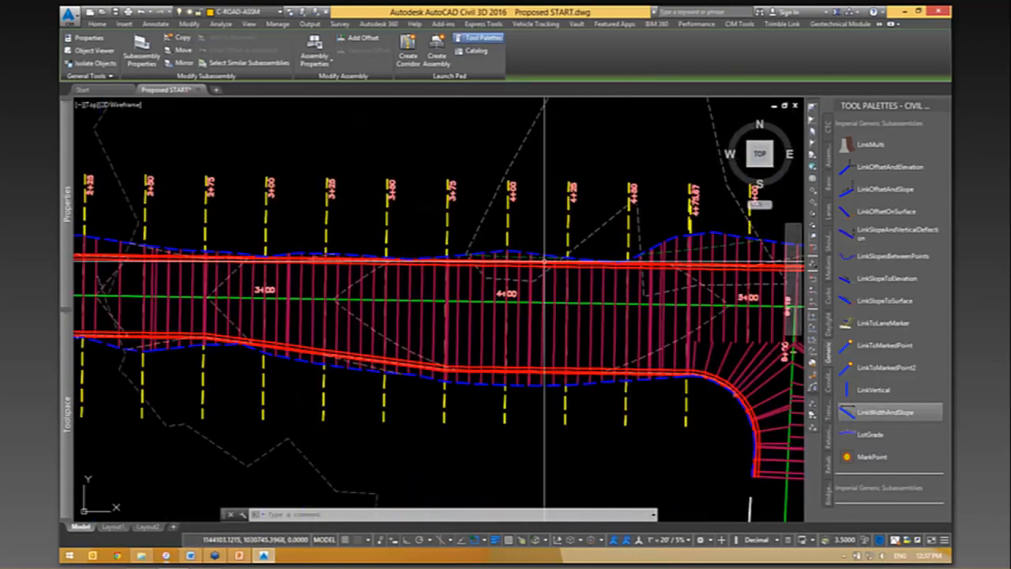
scroll(546, 257, "down", 5)
key("Escape")
key("Escape")
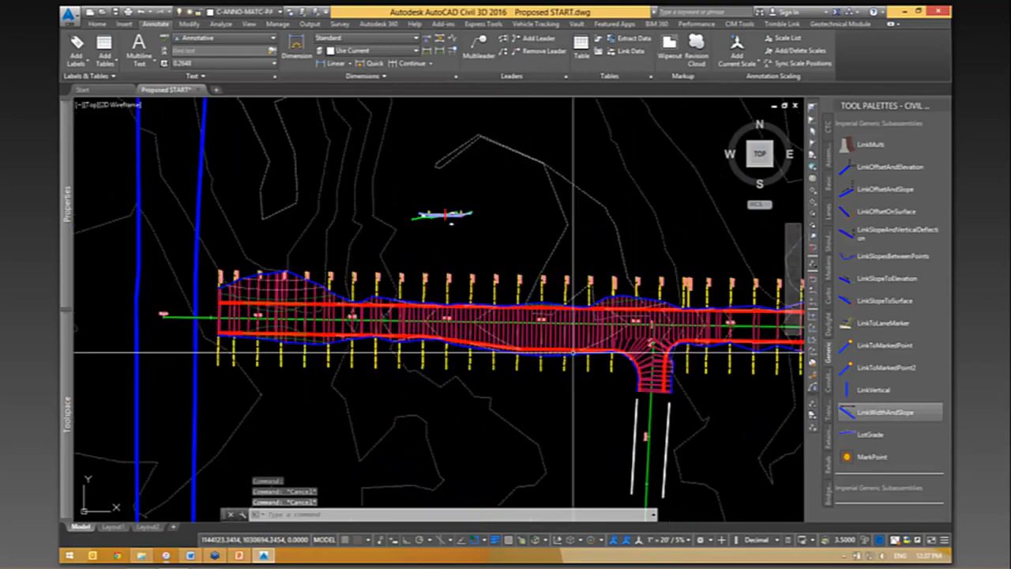
- Start a polyline at the west end of the corridor's north curb line
scroll(625, 415, "up", 2)
mouse_move(605, 406)
middle_mouse_down()
mouse_move(515, 388)
mouse_move(422, 390)
middle_mouse_up()
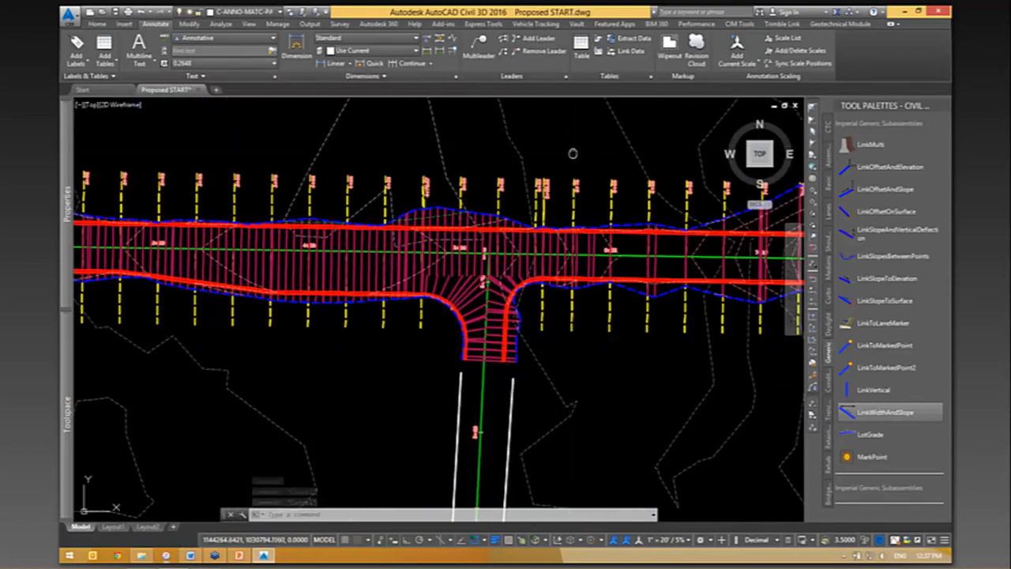
middle_click_drag(573, 153, 637, 224)
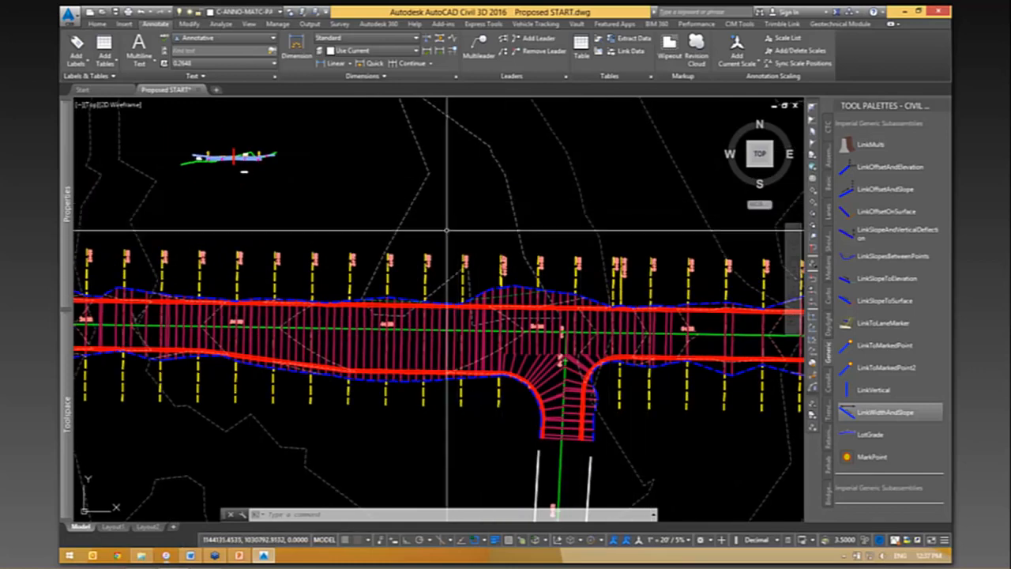
scroll(448, 231, "up", 2)
middle_click_drag(448, 233, 501, 183)
scroll(500, 184, "down", 2)
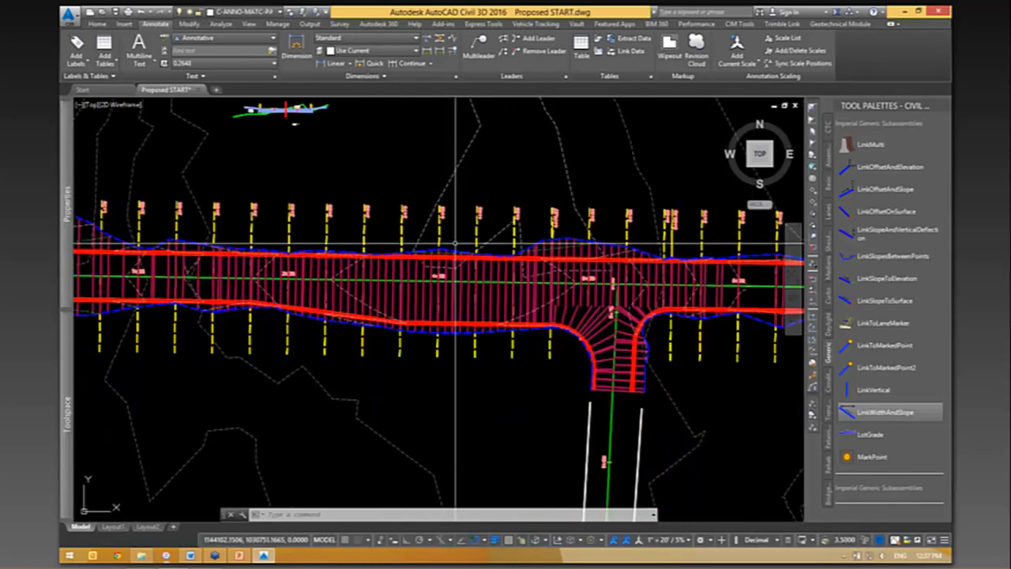
scroll(455, 244, "down", 2)
type("pl")
key("Return")
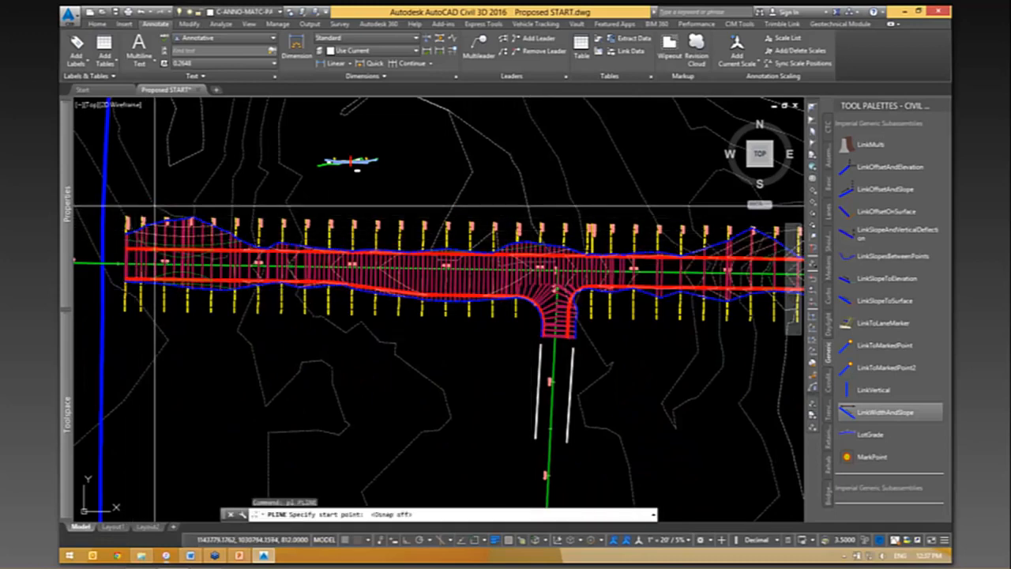
left_click(125, 251)
scroll(260, 261, "down", 2)
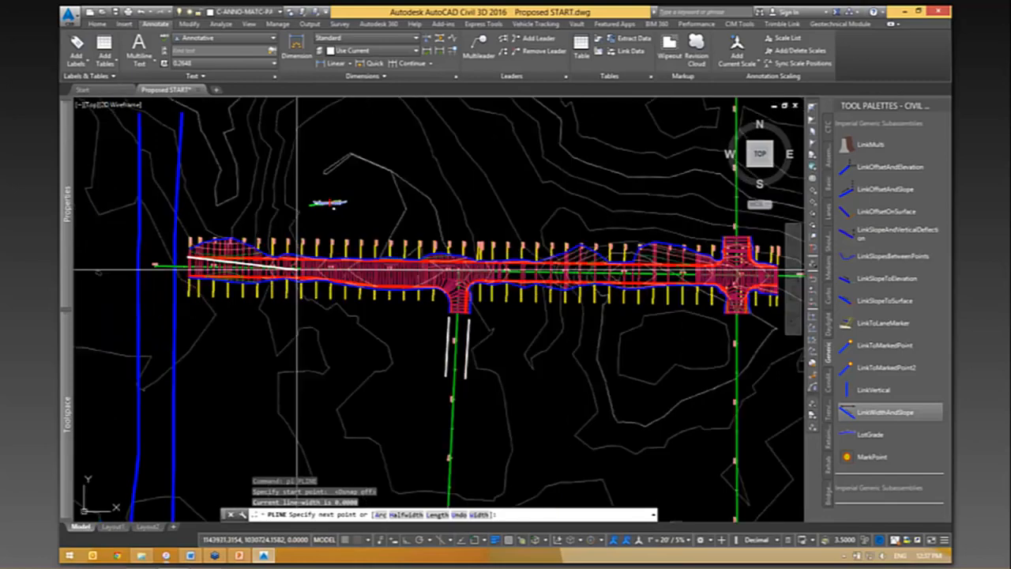
- Trace the polyline along the north curb, around the north leg of the east intersection, to the corridor's east end
scroll(578, 257, "up", 2)
scroll(578, 256, "up", 8)
scroll(410, 261, "down", 2)
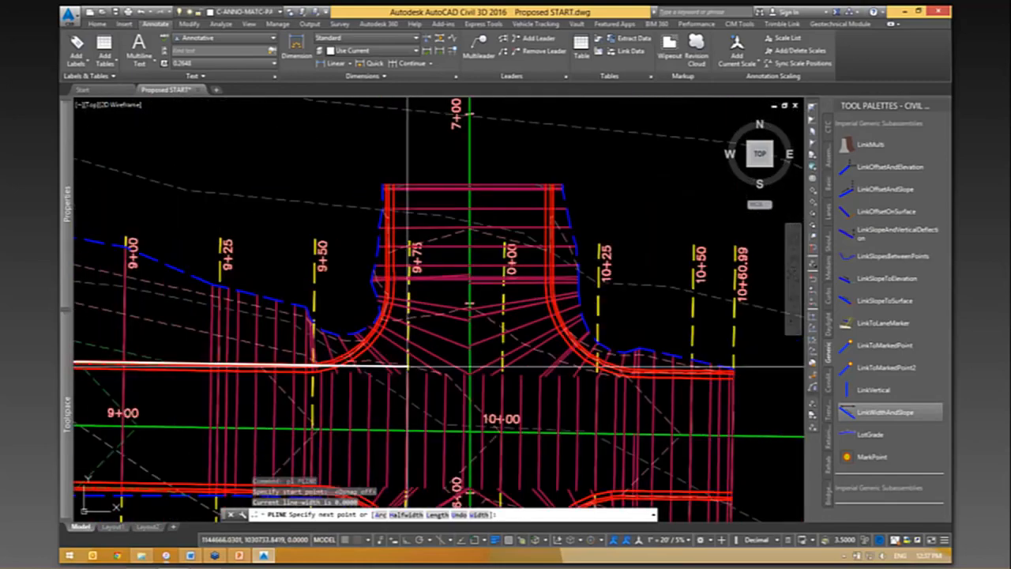
left_click(389, 365)
left_click(388, 187)
left_click(552, 188)
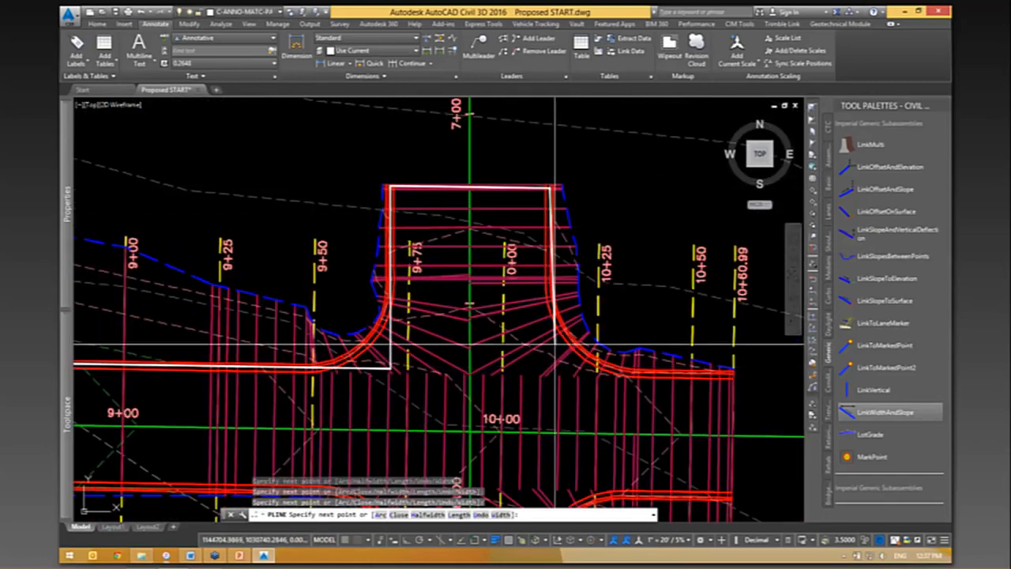
left_click(553, 378)
left_click(733, 381)
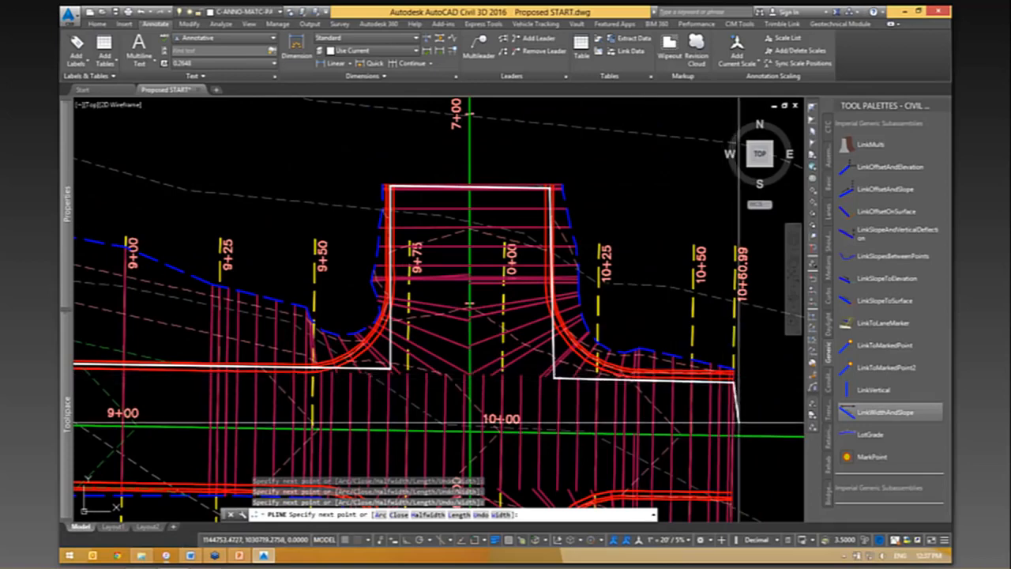
- Continue the polyline across the corridor's east end and around the south leg of the east intersection with square corners
left_click(731, 496)
middle_click_drag(672, 417, 704, 222)
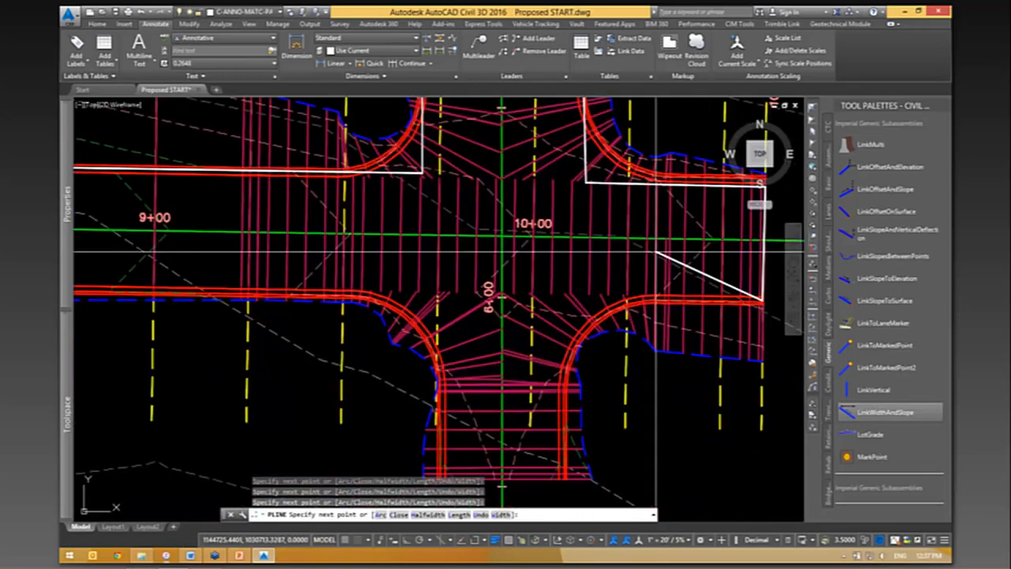
left_click(561, 300)
left_click(561, 478)
left_click(446, 472)
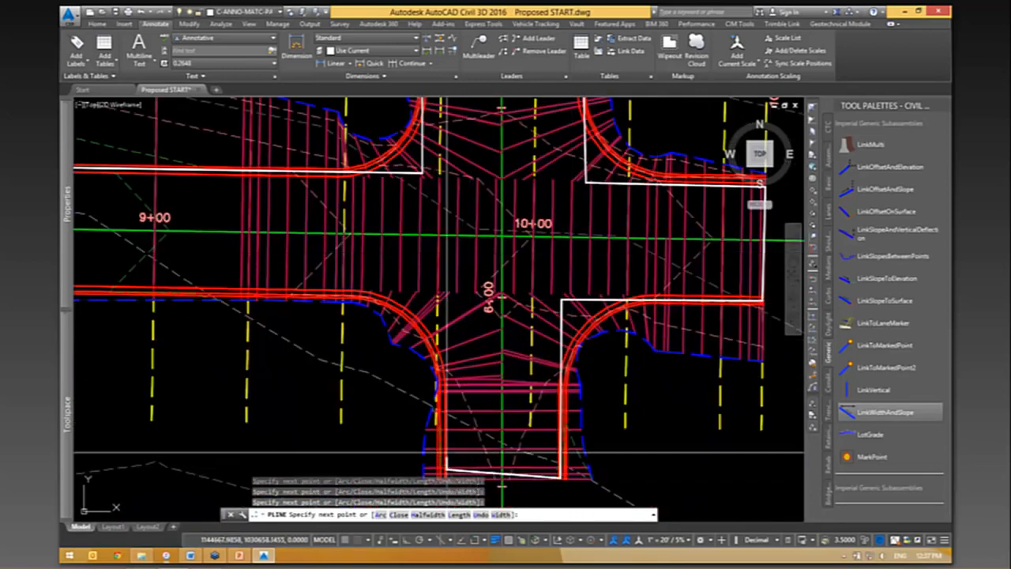
left_click(445, 299)
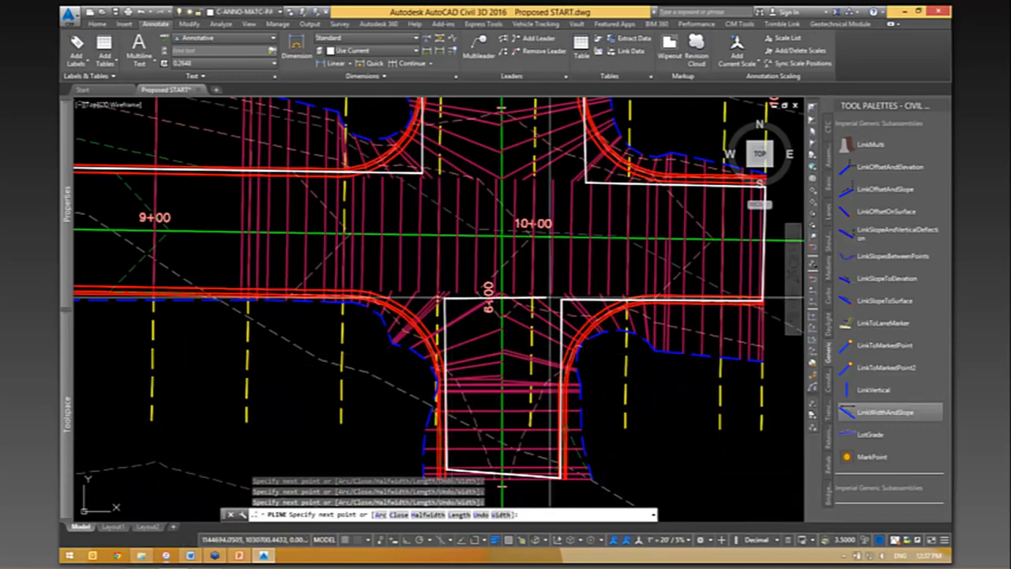
- Extend the polyline west along the south curb and around the side-road leg of the middle intersection near station 5+00
scroll(558, 298, "down", 8)
scroll(300, 293, "up", 8)
left_click(255, 311)
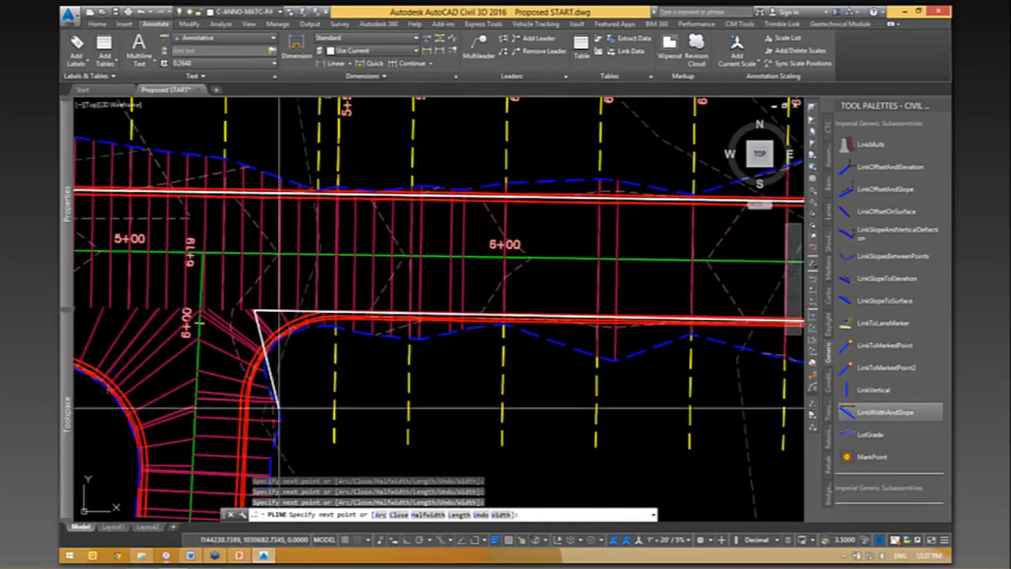
middle_click_drag(278, 410, 468, 248)
left_click(430, 362)
left_click(331, 358)
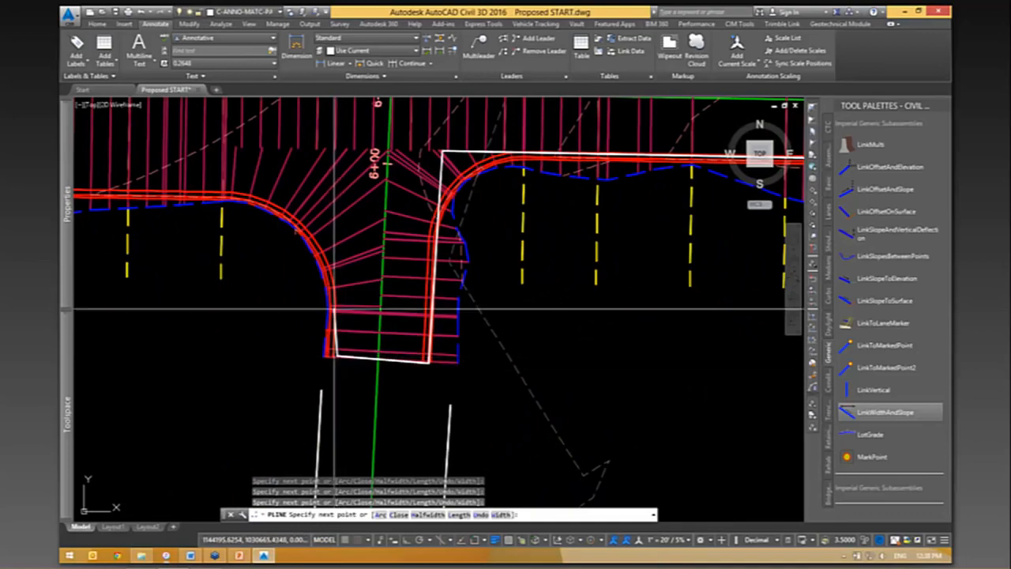
left_click(339, 212)
- Add polyline vertices along the south curb at both ends of the widening taper between stations 2+00 and 4+00
scroll(298, 235, "up", 2)
middle_click_drag(298, 235, 690, 291)
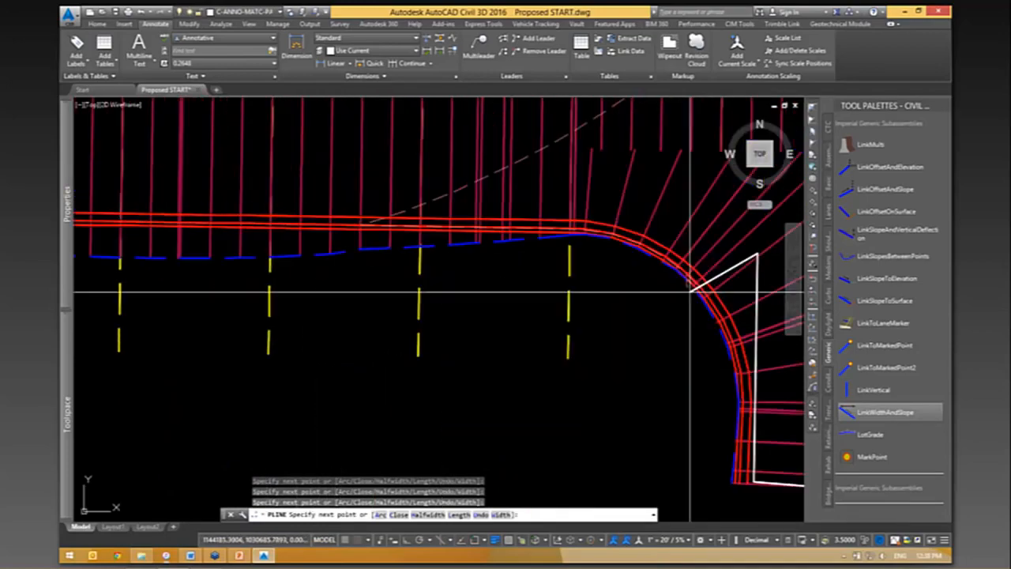
scroll(690, 292, "down", 6)
scroll(502, 237, "up", 3)
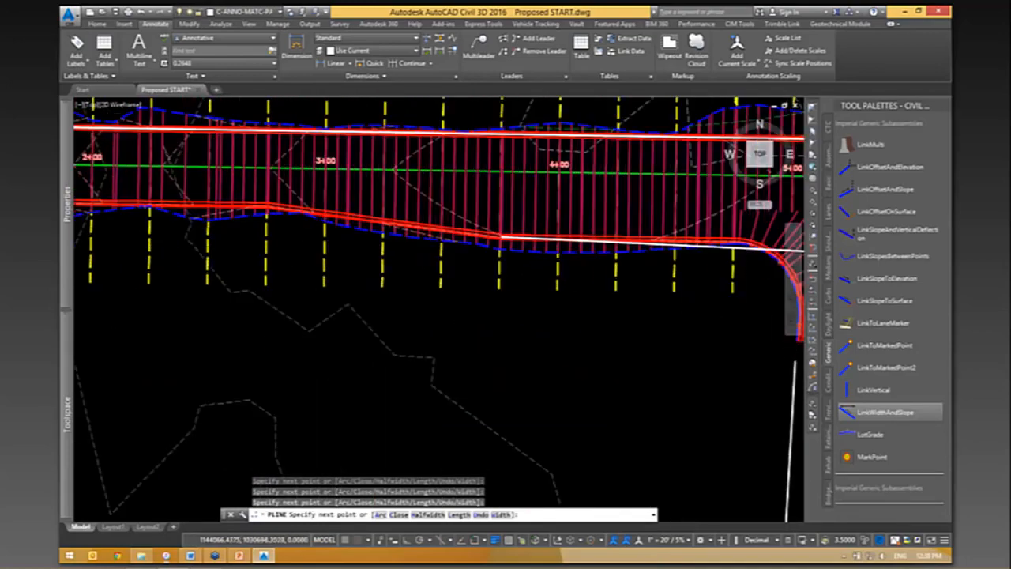
scroll(502, 238, "up", 4)
left_click(490, 228)
scroll(558, 259, "down", 2)
middle_click_drag(333, 229, 797, 358)
left_click(497, 281)
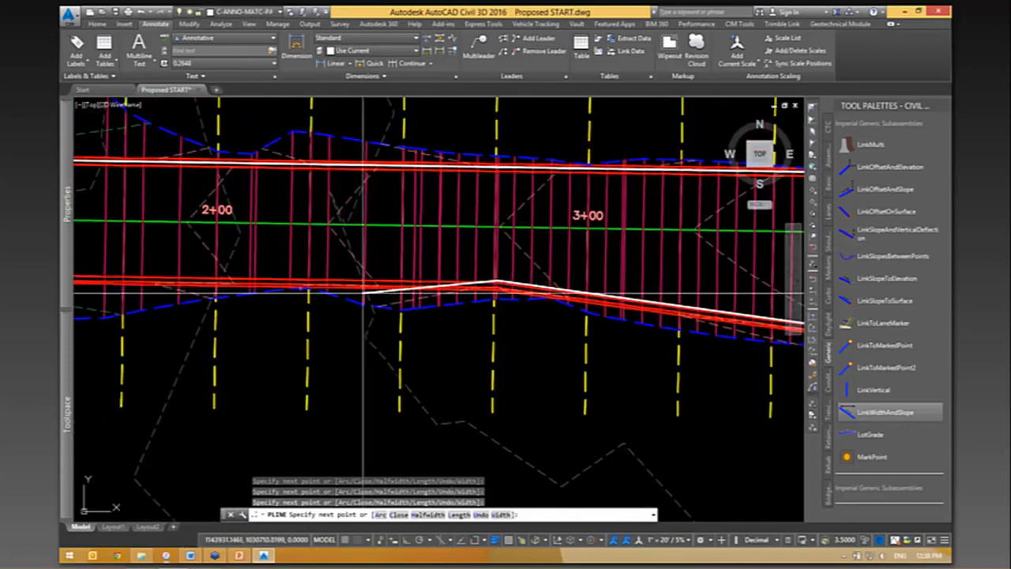
- Bring the polyline to the corridor's southwest corner and close it across the west end
middle_click_drag(208, 313, 684, 298)
scroll(212, 280, "up", 2)
middle_click_drag(212, 279, 285, 317)
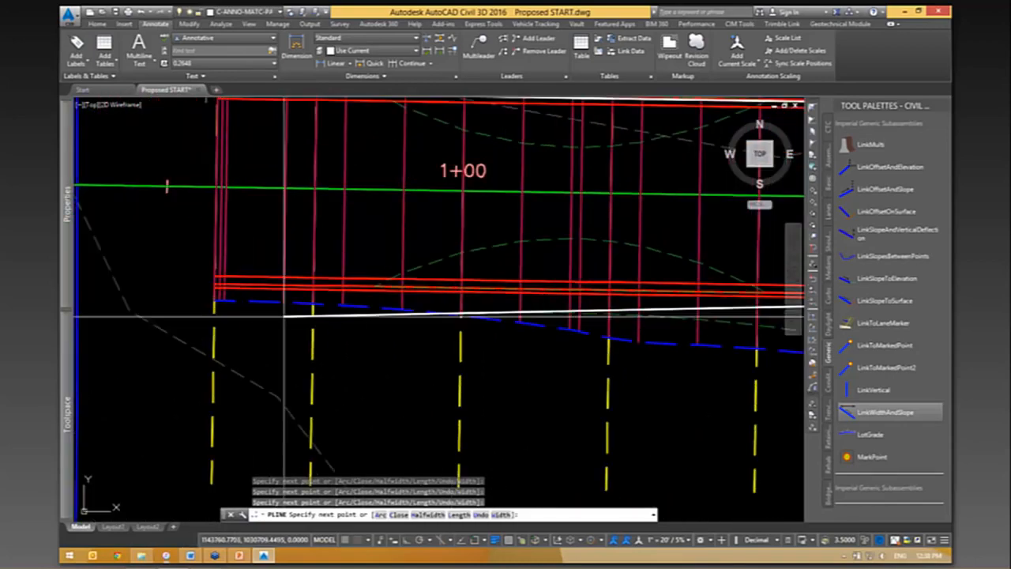
scroll(283, 316, "down", 2)
left_click(238, 287)
type("c")
key("Return")
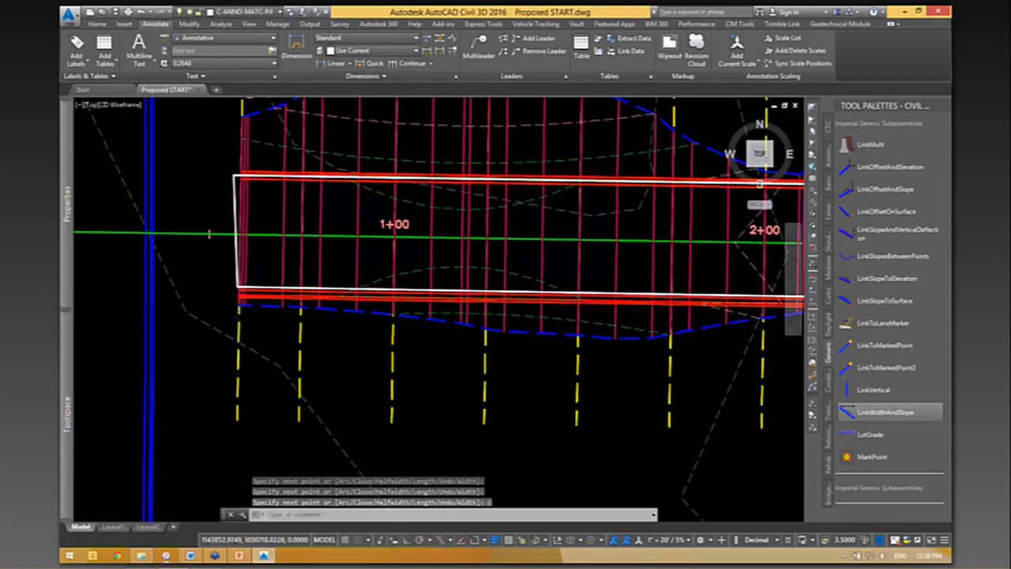
- Examine the closed pavement outline along the corridor's south curb and around the intersections
scroll(617, 285, "up", 2)
middle_click_drag(617, 285, 195, 313)
scroll(196, 312, "down", 2)
scroll(661, 316, "up", 2)
middle_click_drag(661, 316, 198, 282)
scroll(198, 283, "down", 2)
mouse_move(691, 322)
middle_mouse_down()
mouse_move(516, 306)
mouse_move(188, 304)
middle_mouse_up()
middle_click_drag(695, 360, 384, 380)
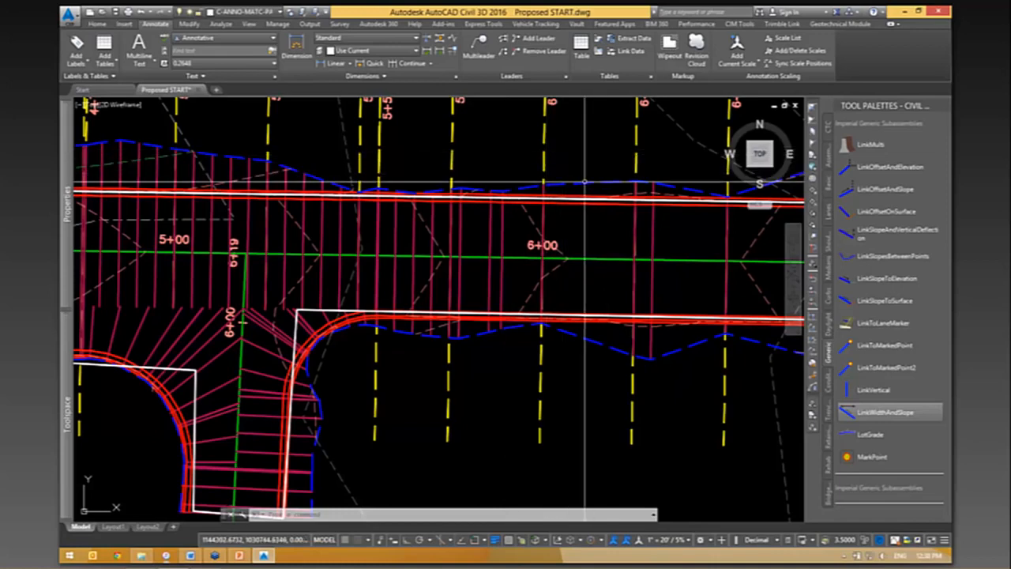
- Select the closed polyline, divide its area by 9 in QuickCalc without applying the result, and clear the selection
mouse_move(358, 389)
middle_mouse_down()
mouse_move(395, 368)
mouse_move(586, 362)
middle_mouse_up()
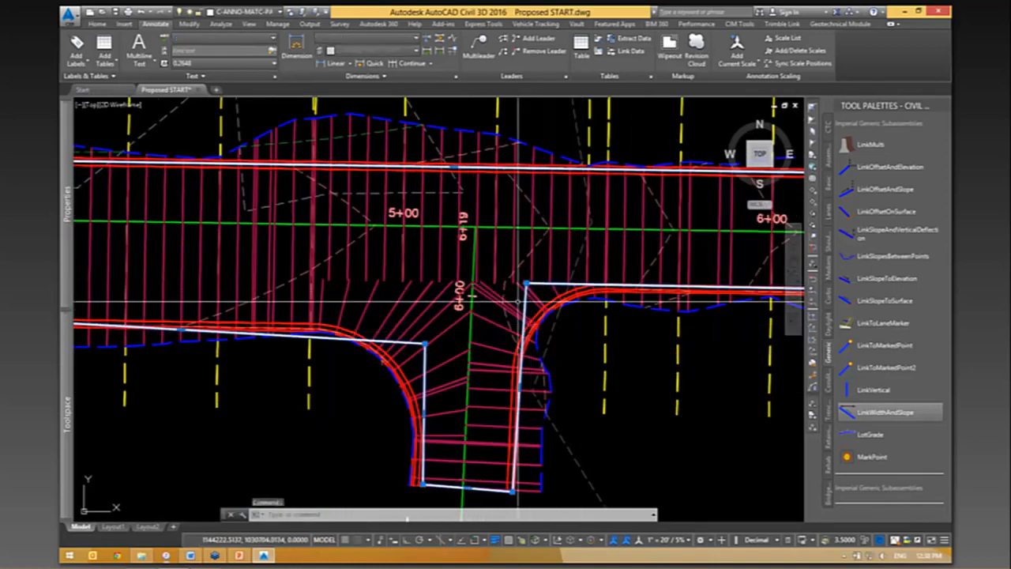
mouse_move(67, 205)
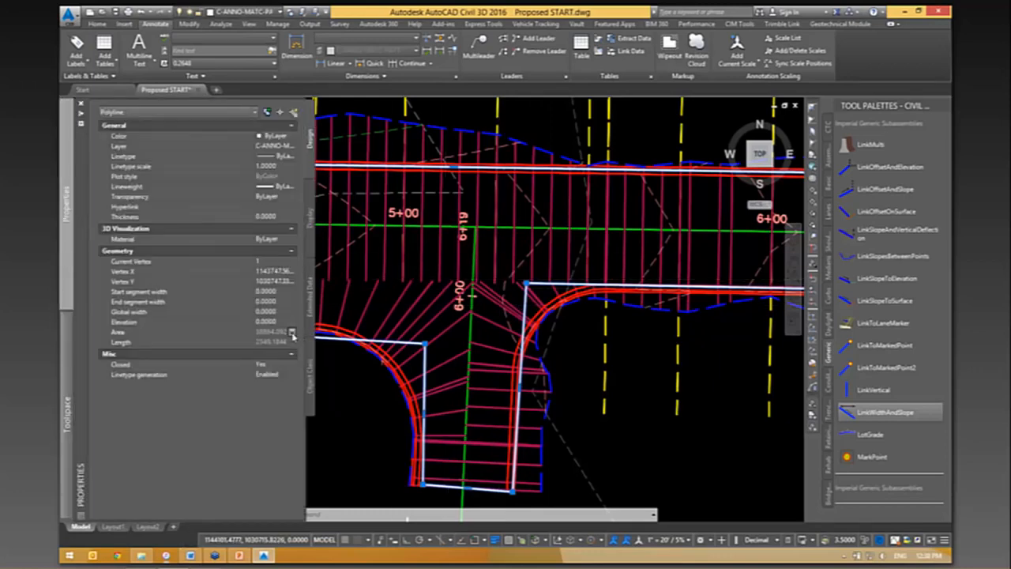
left_click(291, 332)
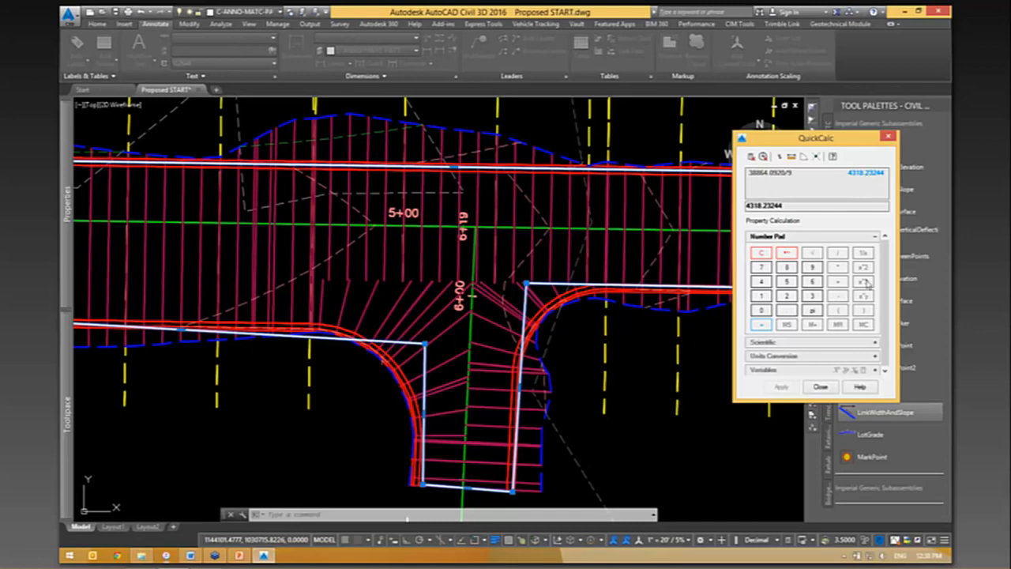
left_click(821, 387)
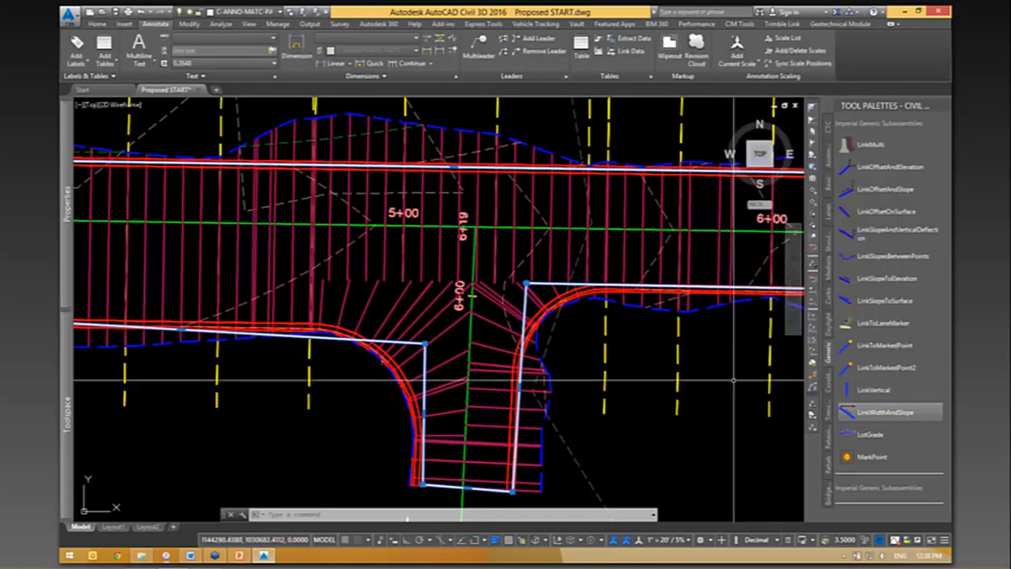
scroll(602, 348, "down", 6)
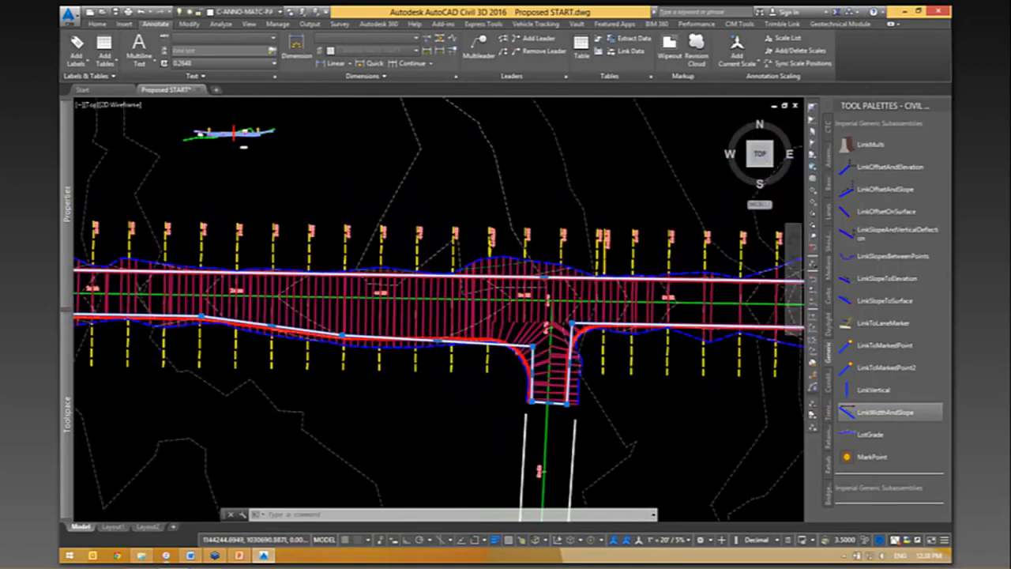
scroll(555, 330, "down", 2)
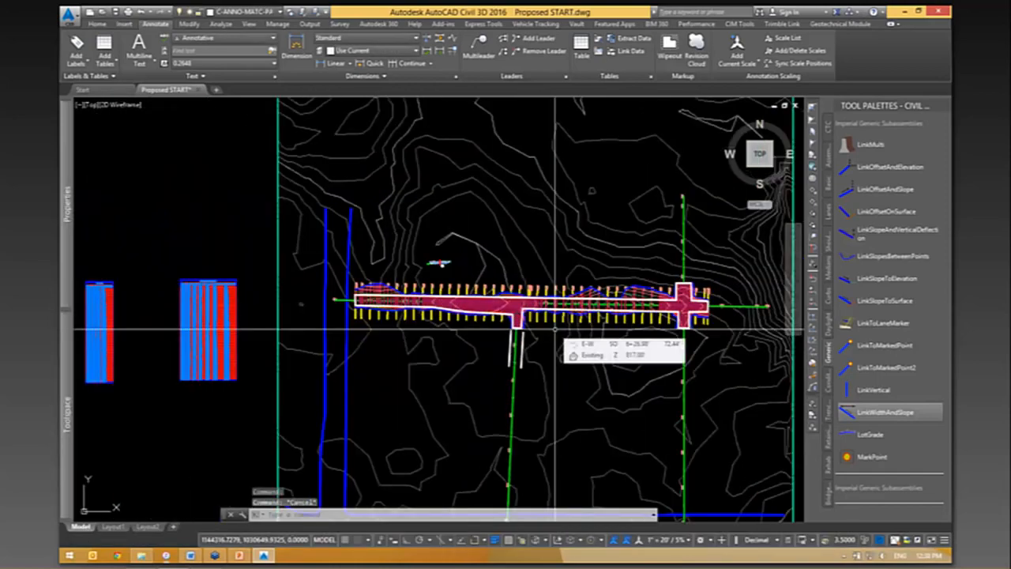